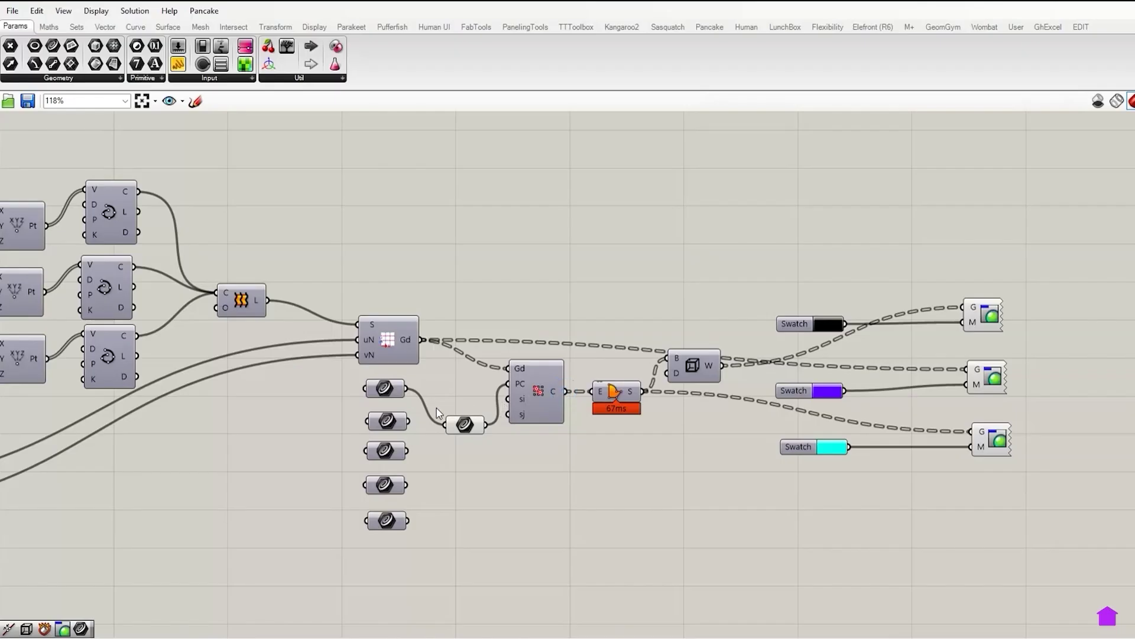
Wire the second slider into the grid's small parameter, producing the triangulated cyan panel.
{"action": "left_click_drag", "start_coordinate": [404, 421], "coordinate": [445, 431]}
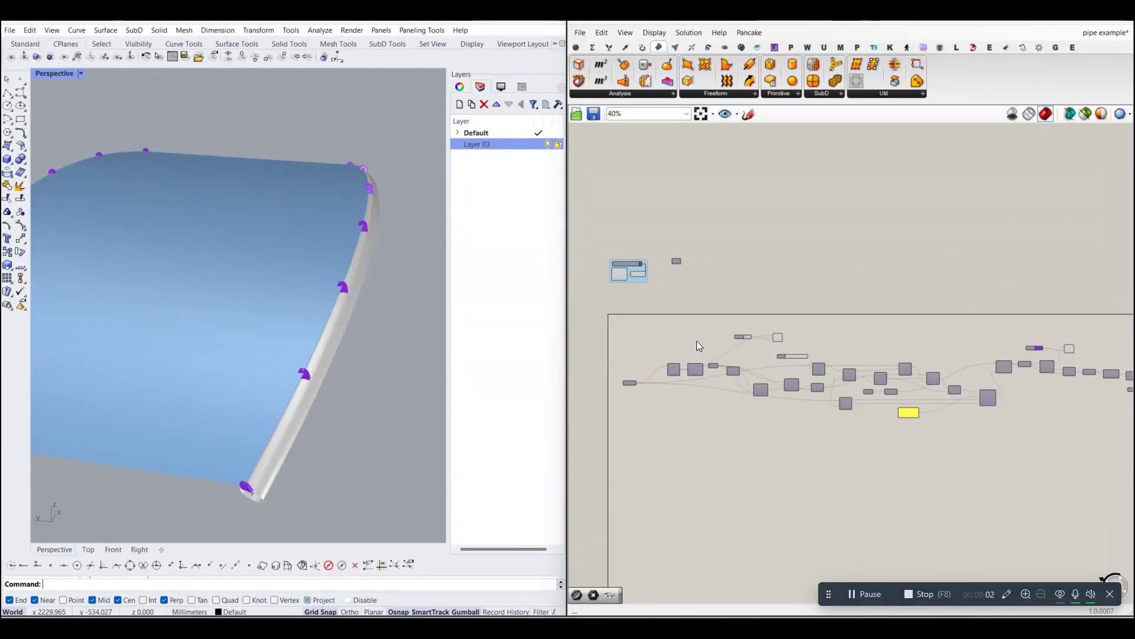
{"action": "mouse_move", "coordinate": [355, 296]}
{"action": "right_mouse_down"}
{"action": "mouse_move", "coordinate": [335, 293]}
{"action": "mouse_move", "coordinate": [330, 278]}
{"action": "right_mouse_up"}
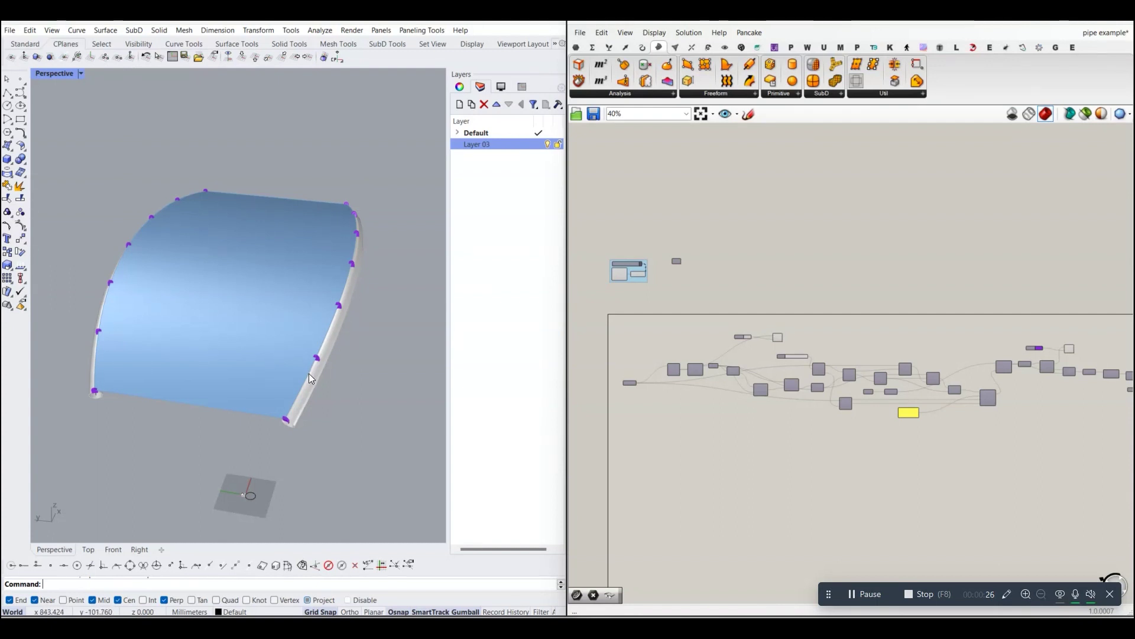
{"action": "scroll", "coordinate": [316, 382], "scroll_direction": "up", "scroll_amount": 3}
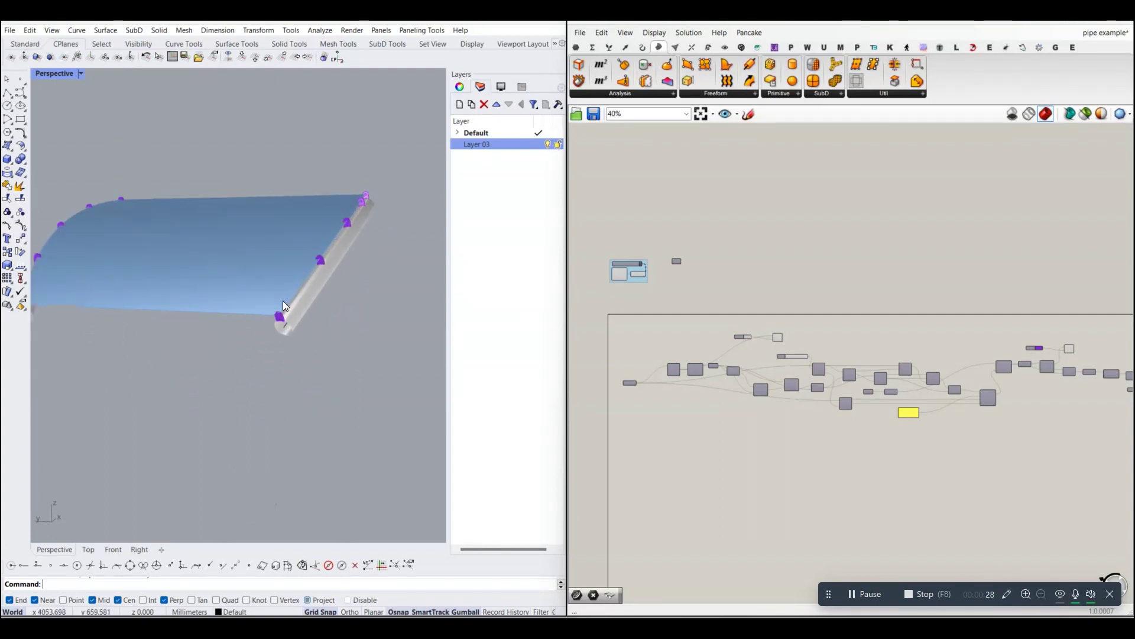
{"action": "scroll", "coordinate": [283, 301], "scroll_direction": "up", "scroll_amount": 3}
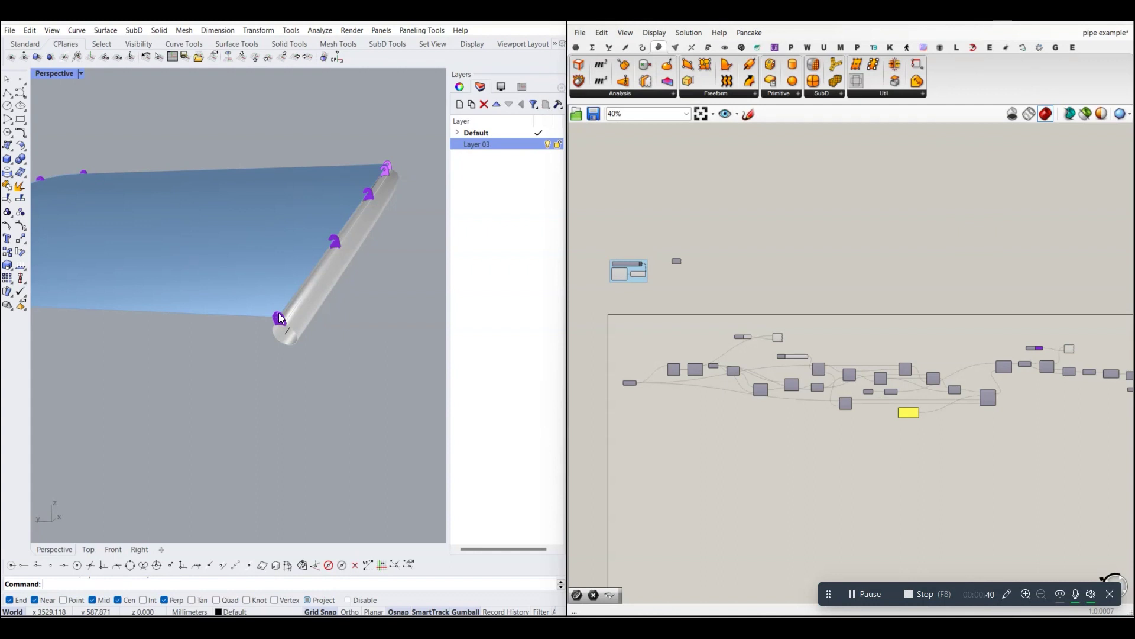
{"action": "mouse_move", "coordinate": [282, 300]}
{"action": "right_mouse_down"}
{"action": "mouse_move", "coordinate": [286, 251]}
{"action": "mouse_move", "coordinate": [156, 217]}
{"action": "right_mouse_up"}
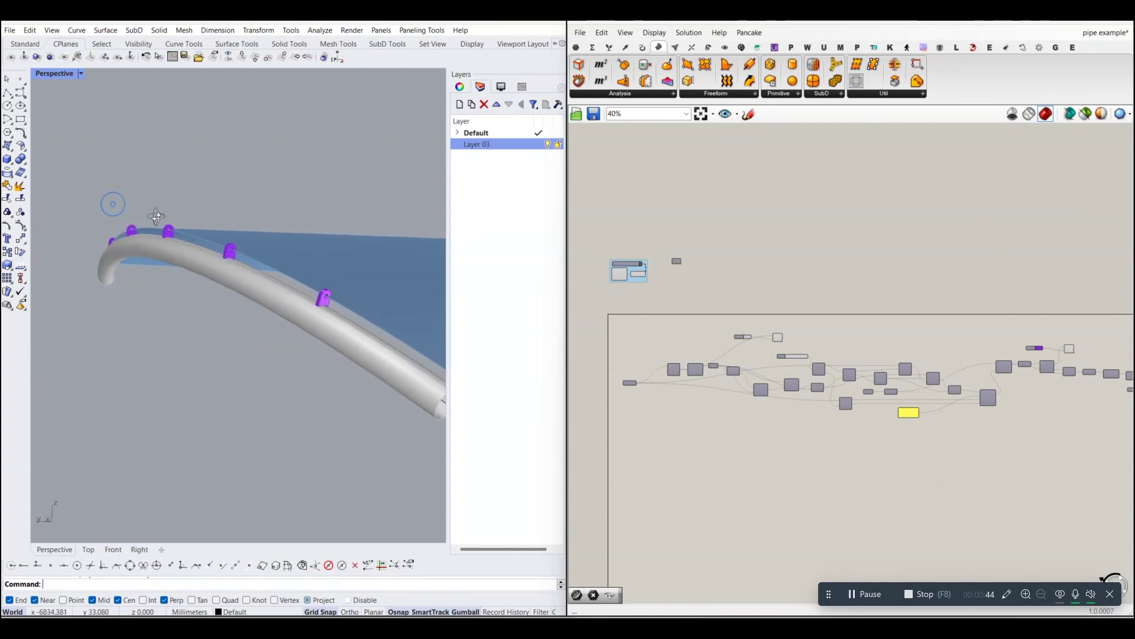
{"action": "mouse_move", "coordinate": [156, 217]}
{"action": "right_mouse_down"}
{"action": "mouse_move", "coordinate": [119, 278]}
{"action": "mouse_move", "coordinate": [98, 247]}
{"action": "mouse_move", "coordinate": [80, 247]}
{"action": "right_mouse_up"}
{"action": "scroll", "coordinate": [314, 252], "scroll_direction": "up", "scroll_amount": 2}
{"action": "scroll", "coordinate": [319, 236], "scroll_direction": "up", "scroll_amount": 3}
{"action": "scroll", "coordinate": [329, 211], "scroll_direction": "up", "scroll_amount": 3}
{"action": "scroll", "coordinate": [324, 226], "scroll_direction": "up", "scroll_amount": 2}
{"action": "right_click_drag", "start_coordinate": [325, 226], "coordinate": [331, 201]}
{"action": "scroll", "coordinate": [331, 201], "scroll_direction": "up", "scroll_amount": 3}
{"action": "mouse_move", "coordinate": [290, 326]}
{"action": "right_mouse_down"}
{"action": "mouse_move", "coordinate": [280, 329]}
{"action": "mouse_move", "coordinate": [316, 310]}
{"action": "mouse_move", "coordinate": [350, 313]}
{"action": "mouse_move", "coordinate": [302, 265]}
{"action": "right_mouse_up"}
{"action": "scroll", "coordinate": [303, 265], "scroll_direction": "up", "scroll_amount": 3}
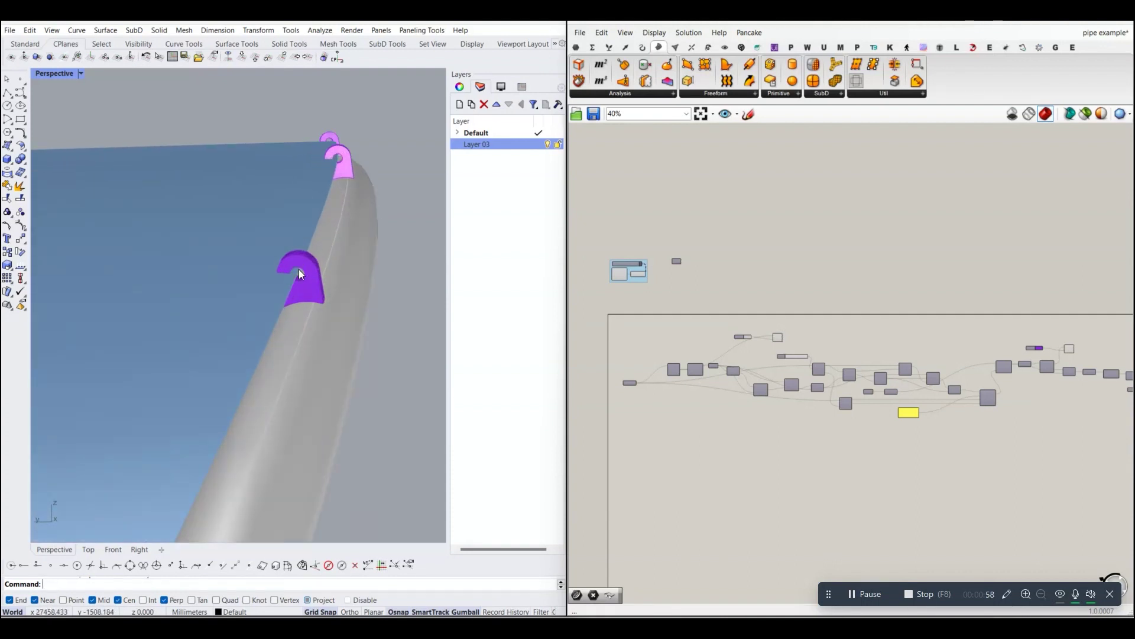
{"action": "scroll", "coordinate": [299, 268], "scroll_direction": "down", "scroll_amount": 3}
{"action": "mouse_move", "coordinate": [324, 223]}
{"action": "right_mouse_down"}
{"action": "mouse_move", "coordinate": [250, 292]}
{"action": "mouse_move", "coordinate": [405, 147]}
{"action": "mouse_move", "coordinate": [343, 212]}
{"action": "right_mouse_up"}
{"action": "scroll", "coordinate": [343, 182], "scroll_direction": "up", "scroll_amount": 3}
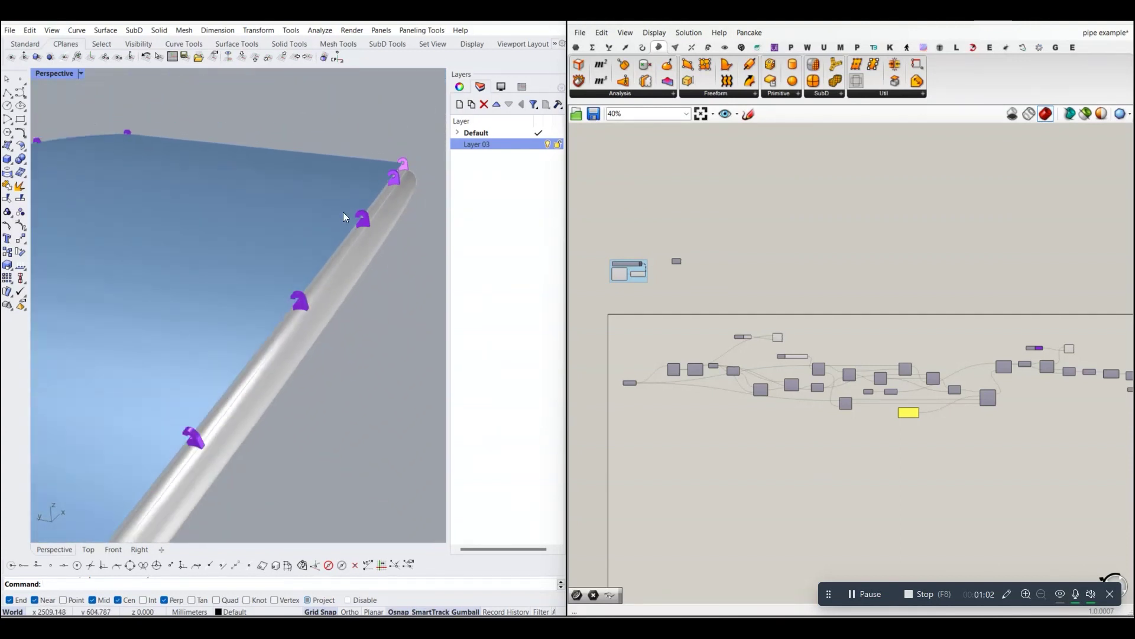
{"action": "scroll", "coordinate": [331, 237], "scroll_direction": "down", "scroll_amount": 2}
{"action": "mouse_move", "coordinate": [313, 265]}
{"action": "right_mouse_down"}
{"action": "mouse_move", "coordinate": [349, 254]}
{"action": "mouse_move", "coordinate": [256, 403]}
{"action": "right_mouse_up"}
{"action": "scroll", "coordinate": [321, 332], "scroll_direction": "up", "scroll_amount": 3}
{"action": "scroll", "coordinate": [311, 353], "scroll_direction": "up", "scroll_amount": 2}
{"action": "scroll", "coordinate": [321, 355], "scroll_direction": "up", "scroll_amount": 1}
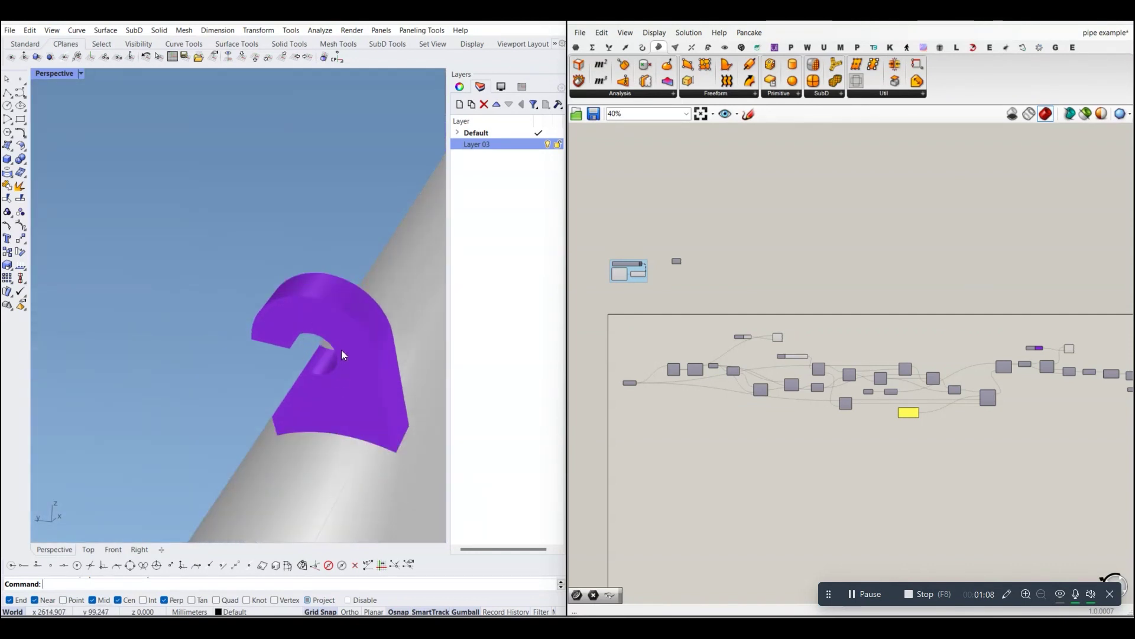
{"action": "scroll", "coordinate": [342, 354], "scroll_direction": "down", "scroll_amount": 5}
{"action": "mouse_move", "coordinate": [343, 336]}
{"action": "right_mouse_down"}
{"action": "mouse_move", "coordinate": [322, 339]}
{"action": "mouse_move", "coordinate": [305, 365]}
{"action": "mouse_move", "coordinate": [268, 294]}
{"action": "mouse_move", "coordinate": [263, 340]}
{"action": "mouse_move", "coordinate": [249, 344]}
{"action": "mouse_move", "coordinate": [236, 288]}
{"action": "mouse_move", "coordinate": [251, 305]}
{"action": "mouse_move", "coordinate": [249, 289]}
{"action": "mouse_move", "coordinate": [246, 301]}
{"action": "mouse_move", "coordinate": [267, 300]}
{"action": "right_mouse_up"}
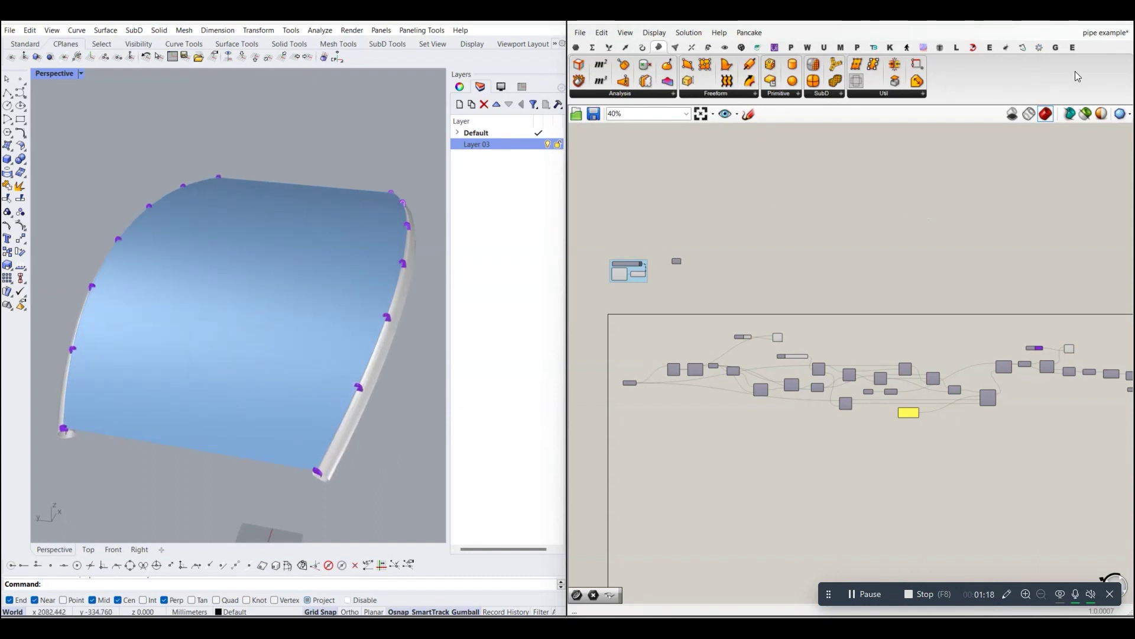
Switch Grasshopper to the empty unnamed definition.
{"action": "left_click", "coordinate": [1094, 34]}
{"action": "left_click", "coordinate": [1061, 142]}
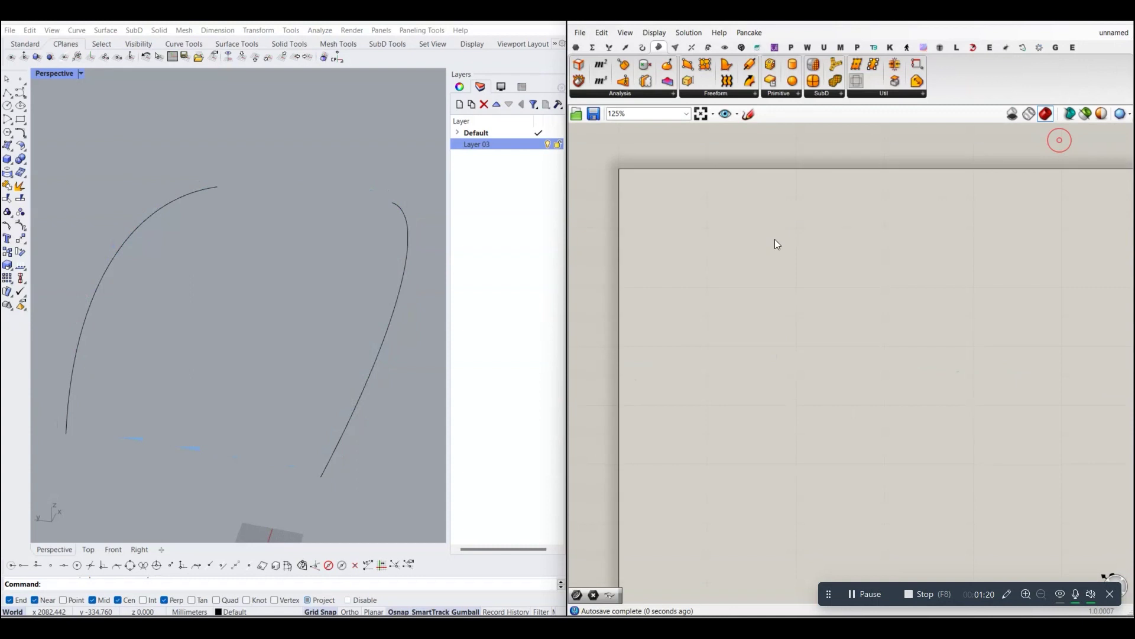
{"action": "scroll", "coordinate": [250, 208], "scroll_direction": "down", "scroll_amount": 3}
{"action": "scroll", "coordinate": [233, 235], "scroll_direction": "up", "scroll_amount": 3}
{"action": "scroll", "coordinate": [214, 206], "scroll_direction": "down", "scroll_amount": 1}
Select the left and right rail curves in Rhino to inspect them.
{"action": "left_click", "coordinate": [128, 226]}
{"action": "left_click", "coordinate": [277, 236]}
{"action": "left_click", "coordinate": [355, 267]}
{"action": "left_click", "coordinate": [400, 297]}
{"action": "right_click_drag", "start_coordinate": [329, 304], "coordinate": [332, 297]}
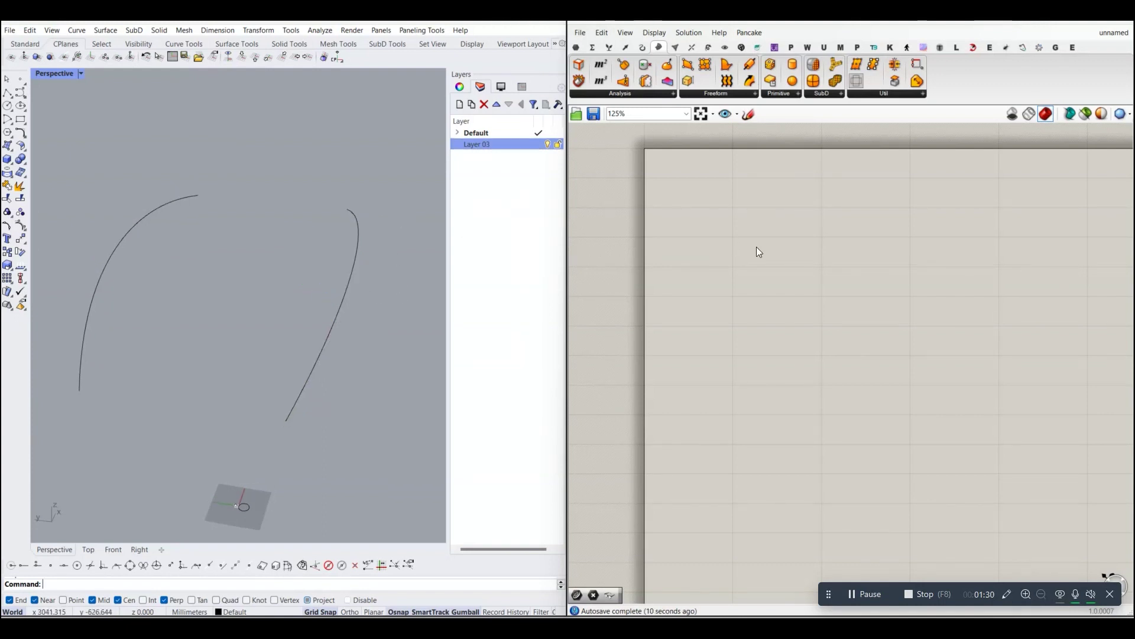
{"action": "right_click_drag", "start_coordinate": [691, 180], "coordinate": [666, 198]}
Place a Curve parameter referencing both rail curves from Rhino.
{"action": "left_click", "coordinate": [578, 47]}
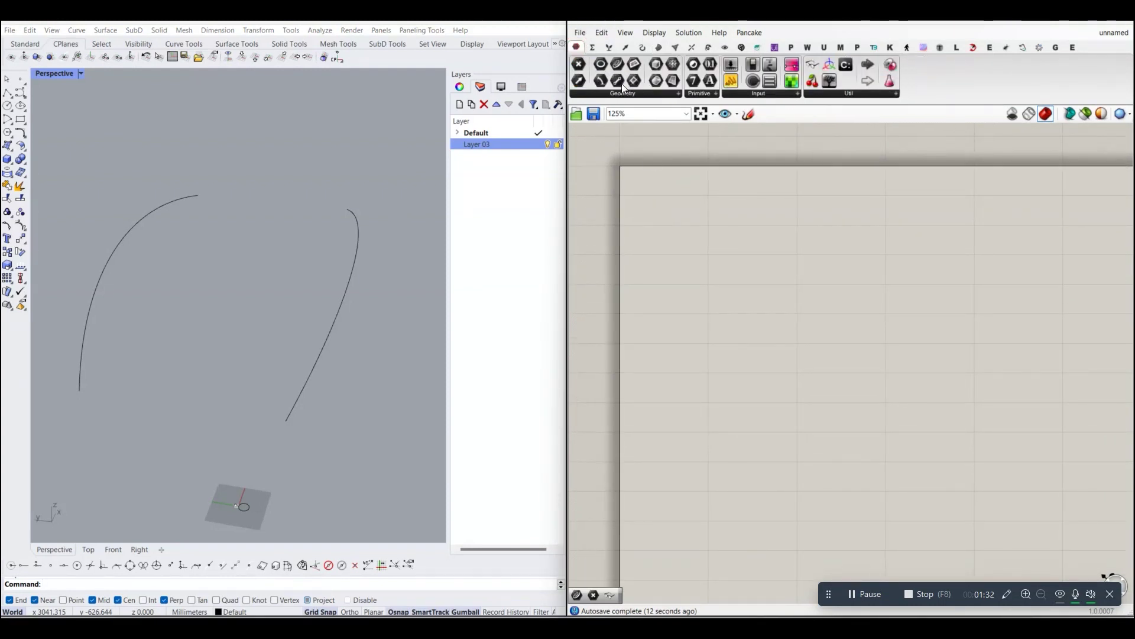
{"action": "left_click_drag", "start_coordinate": [617, 66], "coordinate": [701, 260]}
{"action": "scroll", "coordinate": [680, 218], "scroll_direction": "up", "scroll_amount": 2}
{"action": "scroll", "coordinate": [708, 217], "scroll_direction": "down", "scroll_amount": 2}
{"action": "right_click", "coordinate": [701, 261]}
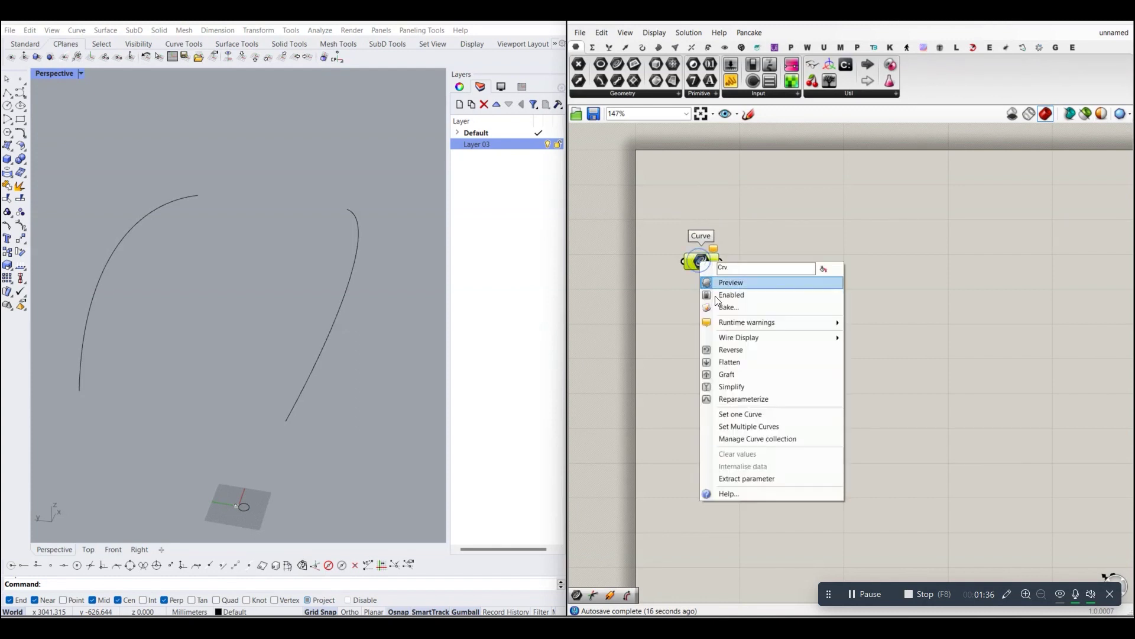
{"action": "left_click", "coordinate": [764, 415]}
{"action": "left_click", "coordinate": [158, 213]}
{"action": "left_click", "coordinate": [348, 283]}
{"action": "key", "text": "Return"}
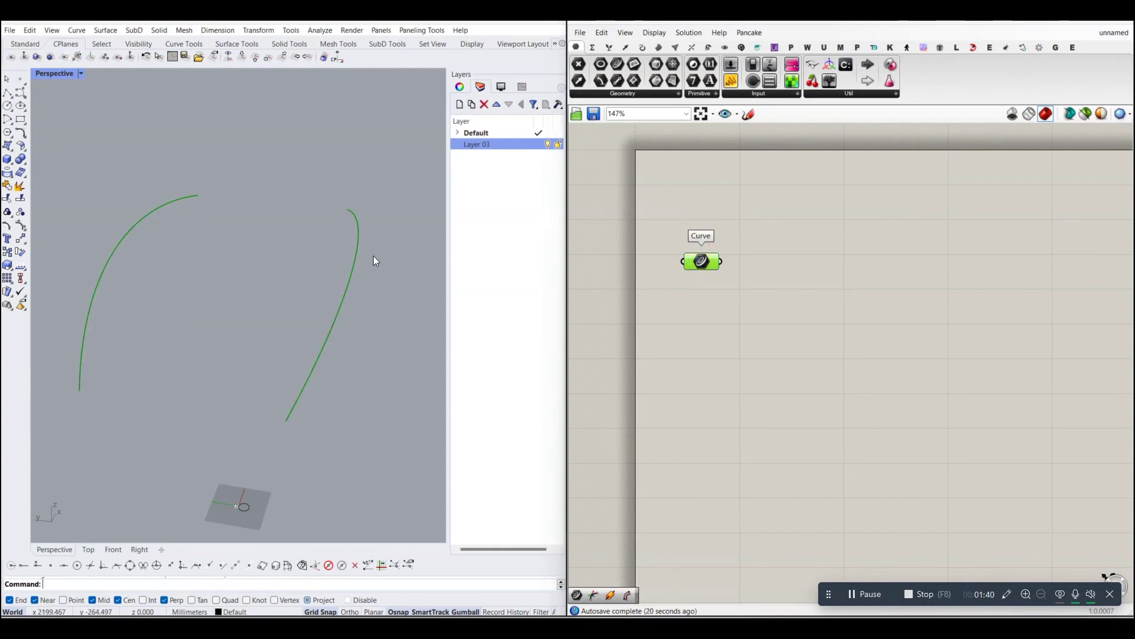
Graft the Curve parameter so each rail curve sits in its own branch.
{"action": "left_click", "coordinate": [723, 340]}
{"action": "left_click_drag", "start_coordinate": [692, 251], "coordinate": [710, 274]}
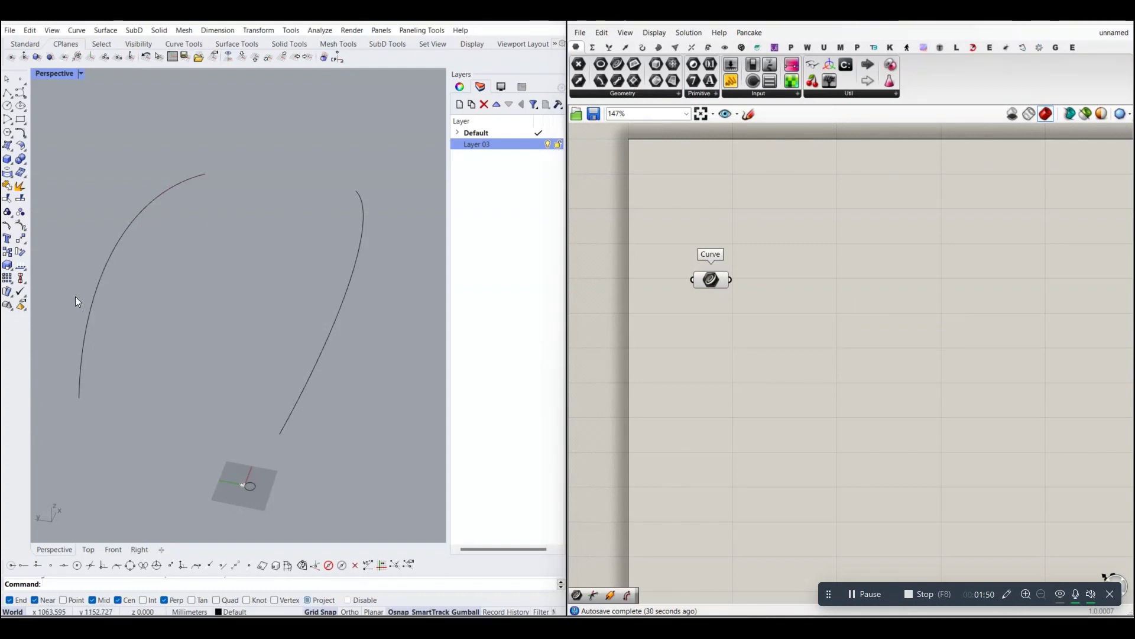
{"action": "left_click_drag", "start_coordinate": [710, 279], "coordinate": [721, 300]}
{"action": "right_click_drag", "start_coordinate": [728, 335], "coordinate": [743, 315]}
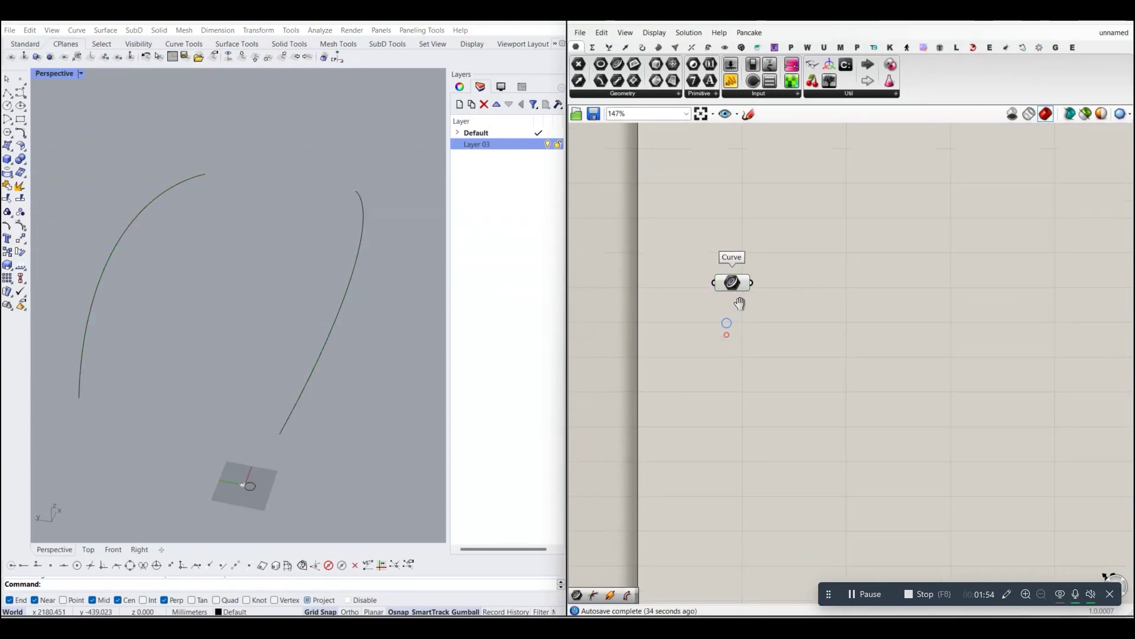
{"action": "right_click", "coordinate": [738, 281]}
{"action": "left_click", "coordinate": [771, 375]}
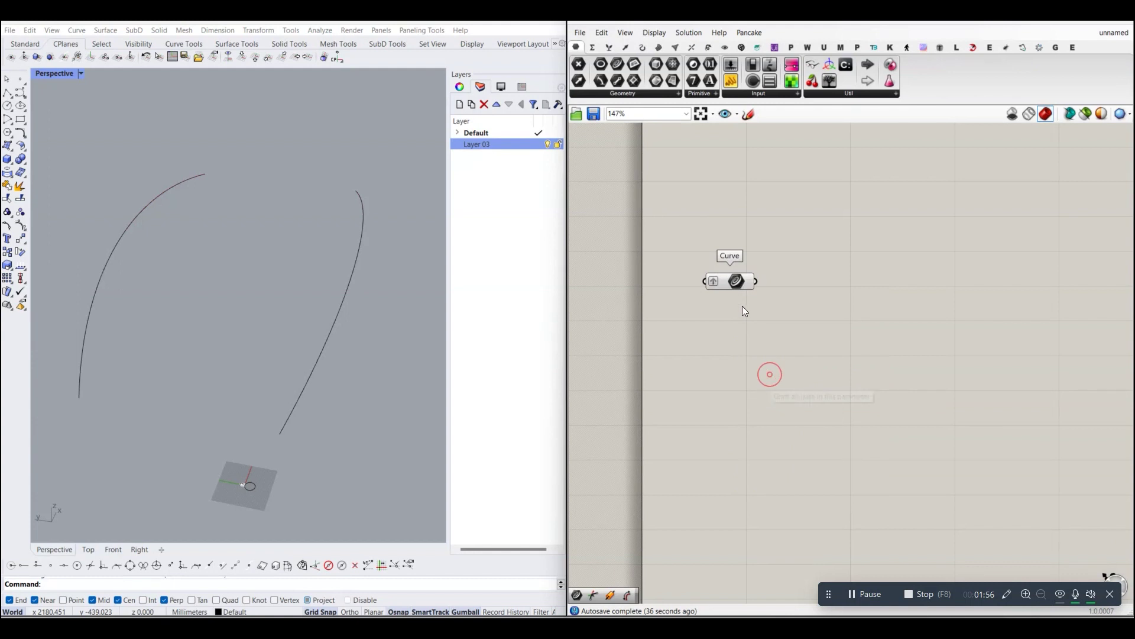
{"action": "scroll", "coordinate": [722, 313], "scroll_direction": "down", "scroll_amount": 2}
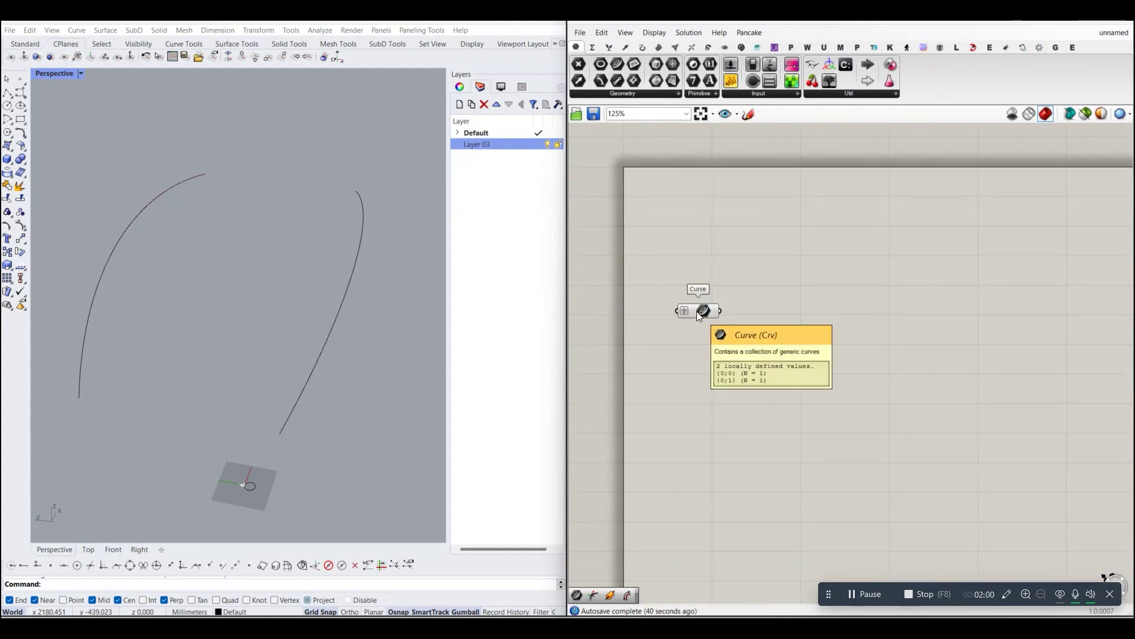
Add a Pipe component and feed the grafted curves into its C input.
{"action": "right_click_drag", "start_coordinate": [783, 321], "coordinate": [775, 327]}
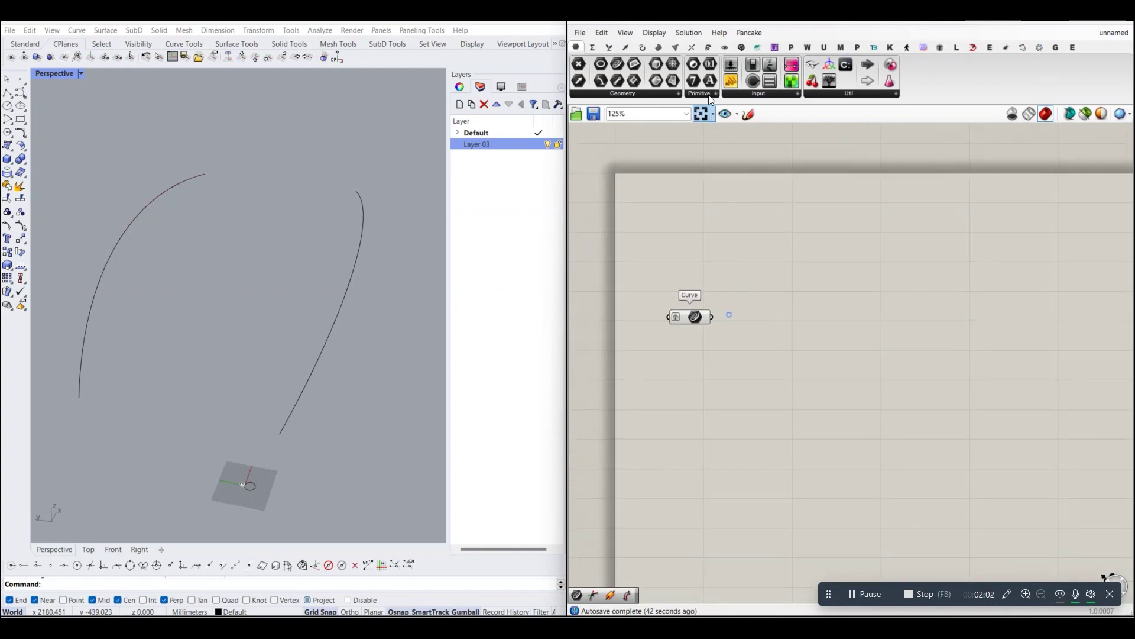
{"action": "left_click", "coordinate": [664, 51]}
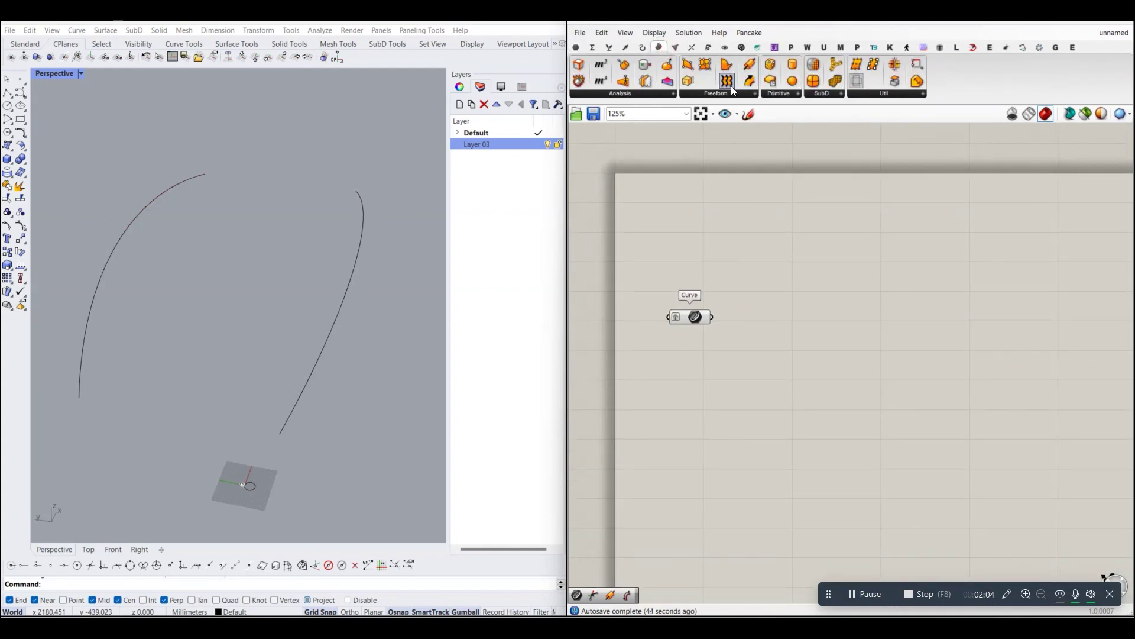
{"action": "mouse_move", "coordinate": [746, 84]}
{"action": "left_mouse_down"}
{"action": "mouse_move", "coordinate": [765, 300]}
{"action": "mouse_move", "coordinate": [824, 364]}
{"action": "left_mouse_up"}
{"action": "scroll", "coordinate": [765, 300], "scroll_direction": "up", "scroll_amount": 3}
{"action": "mouse_move", "coordinate": [684, 321]}
{"action": "left_mouse_down"}
{"action": "mouse_move", "coordinate": [789, 352]}
{"action": "mouse_move", "coordinate": [834, 326]}
{"action": "left_mouse_up"}
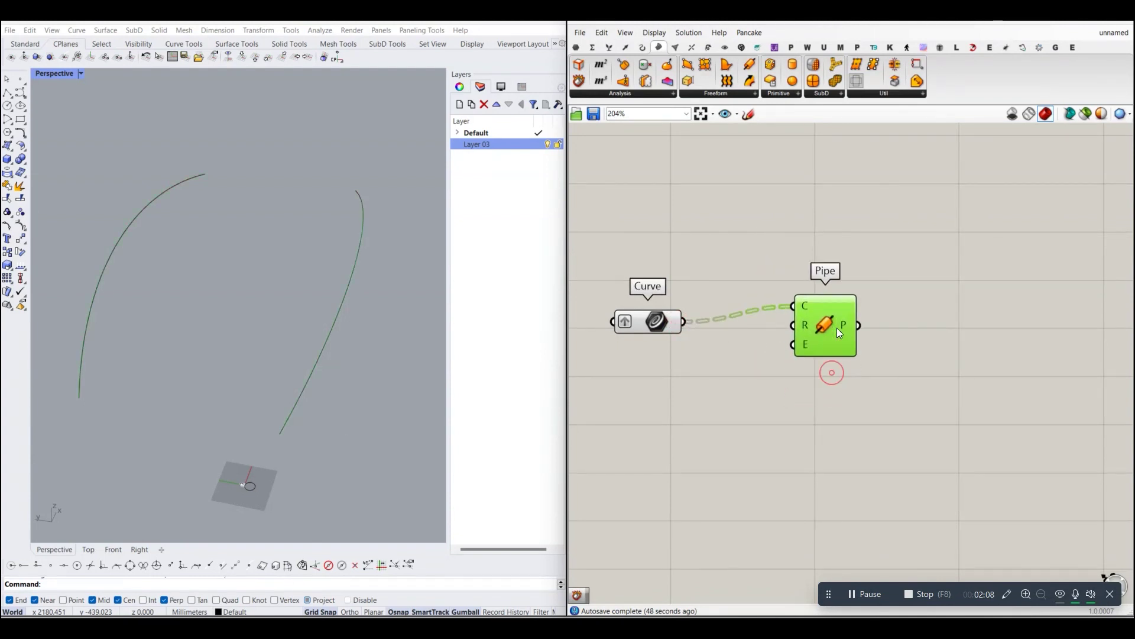
Set the Pipe radius to 20, producing two tubes around the rails.
{"action": "right_click", "coordinate": [804, 324]}
{"action": "mouse_move", "coordinate": [843, 432]}
{"action": "type", "text": "20"}
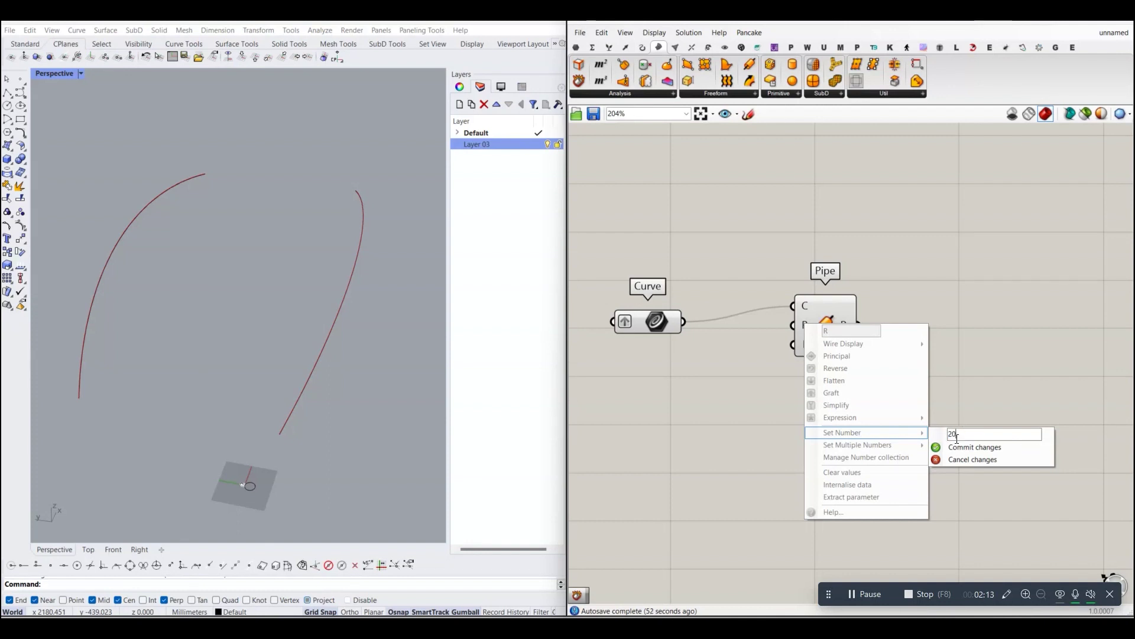
{"action": "left_click", "coordinate": [963, 445]}
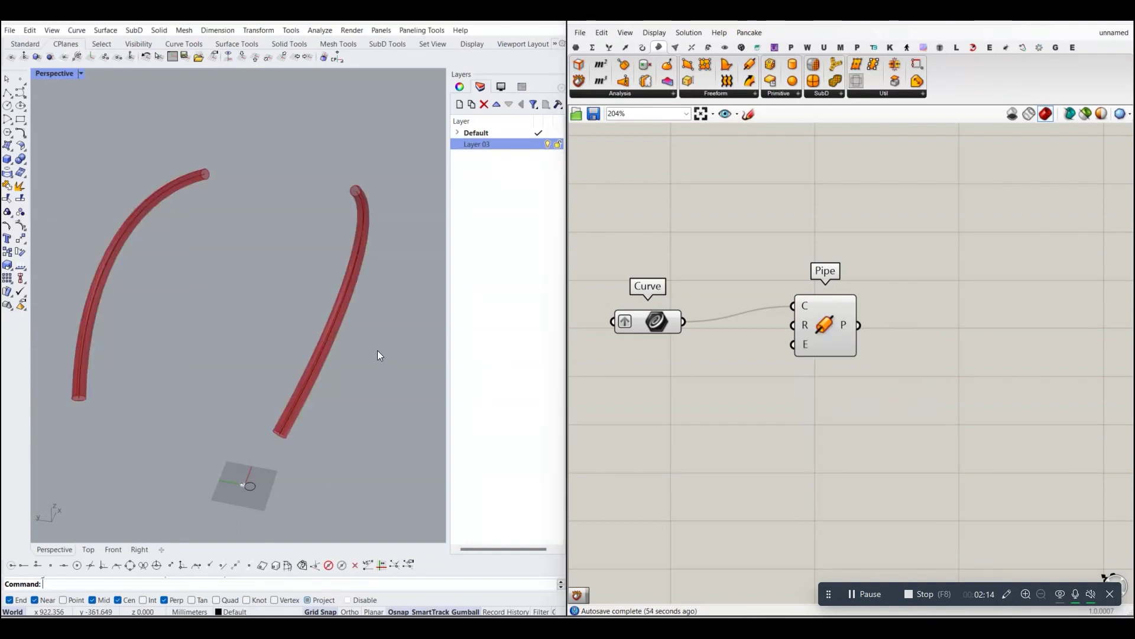
{"action": "right_click_drag", "start_coordinate": [380, 320], "coordinate": [377, 332]}
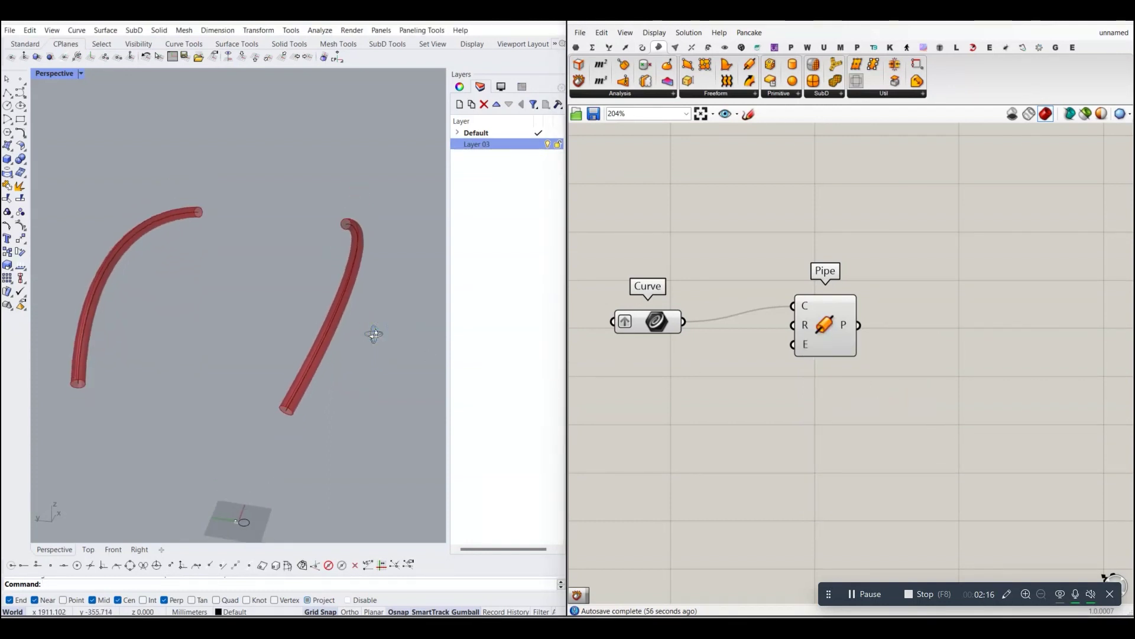
{"action": "right_click_drag", "start_coordinate": [786, 344], "coordinate": [710, 347]}
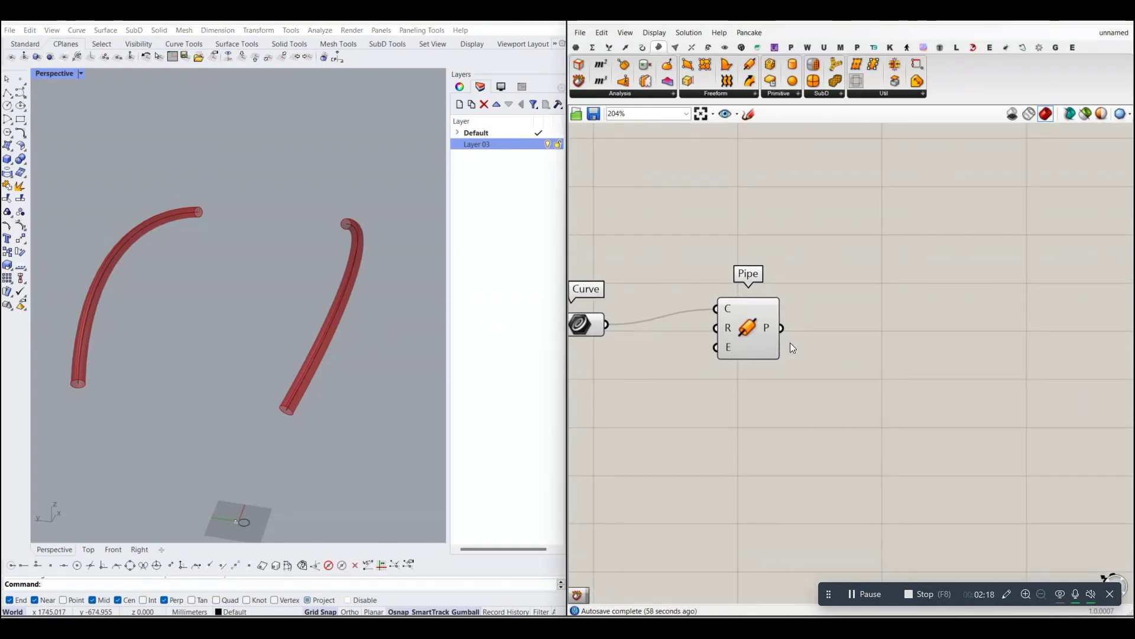
{"action": "scroll", "coordinate": [282, 408], "scroll_direction": "up", "scroll_amount": 2}
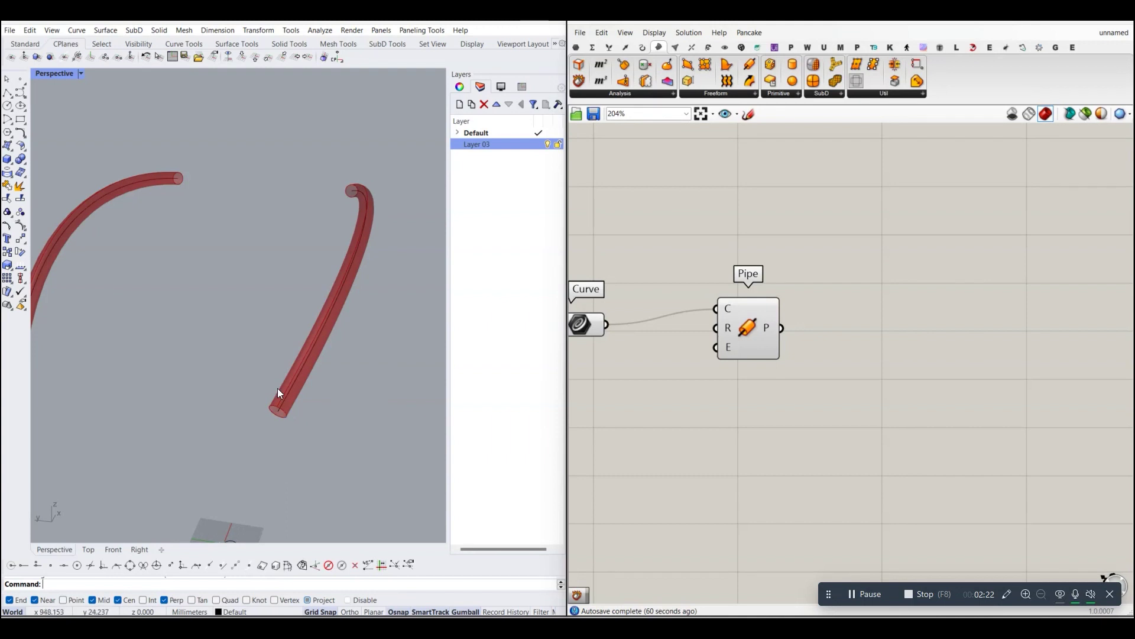
Add a Panel showing the Pipe component's output.
{"action": "left_click", "coordinate": [576, 47]}
{"action": "left_click_drag", "start_coordinate": [731, 80], "coordinate": [878, 336]}
{"action": "mouse_move", "coordinate": [782, 328]}
{"action": "left_mouse_down"}
{"action": "mouse_move", "coordinate": [882, 337]}
{"action": "mouse_move", "coordinate": [959, 327]}
{"action": "left_mouse_up"}
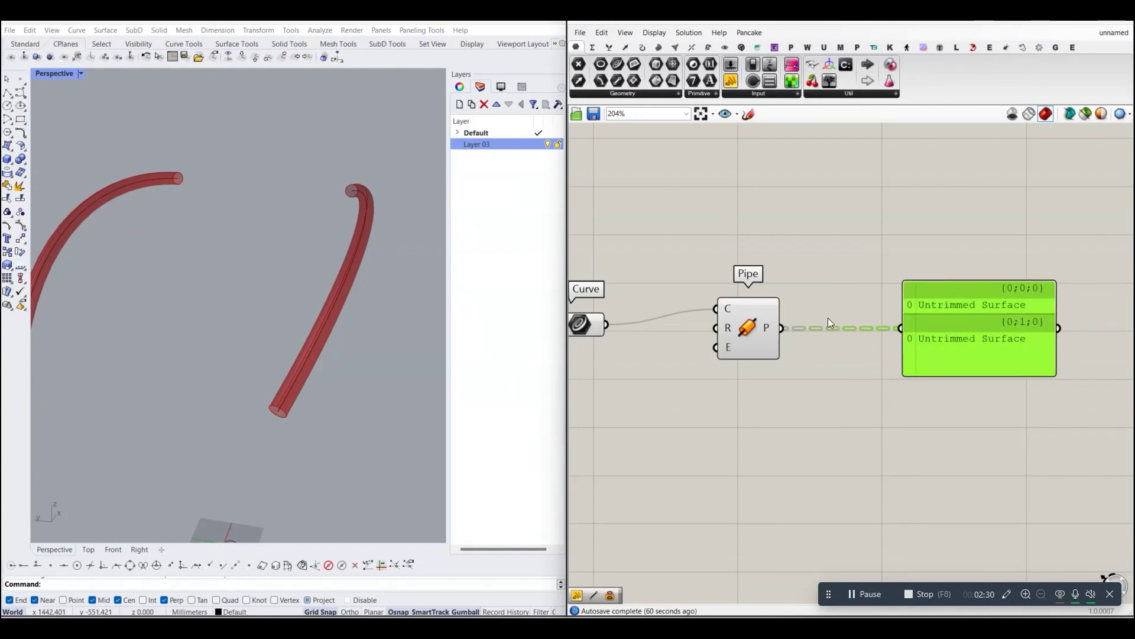
Set the Pipe end caps back to None so the panel reads Untrimmed Surface.
{"action": "right_click", "coordinate": [728, 347]}
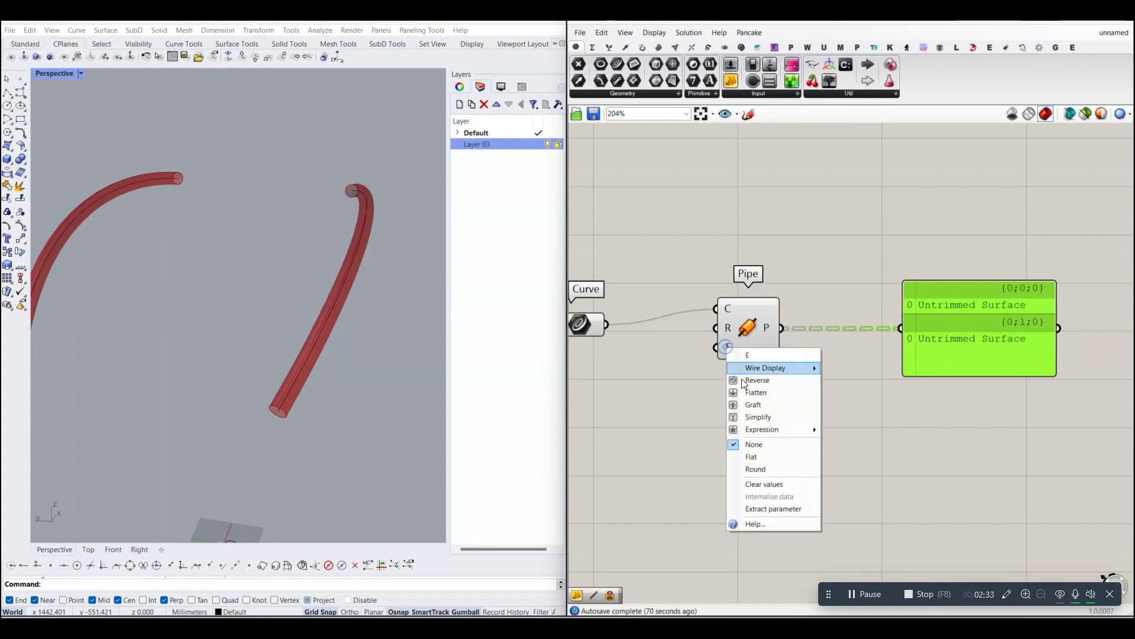
{"action": "left_click", "coordinate": [761, 459]}
{"action": "scroll", "coordinate": [954, 324], "scroll_direction": "up", "scroll_amount": 2}
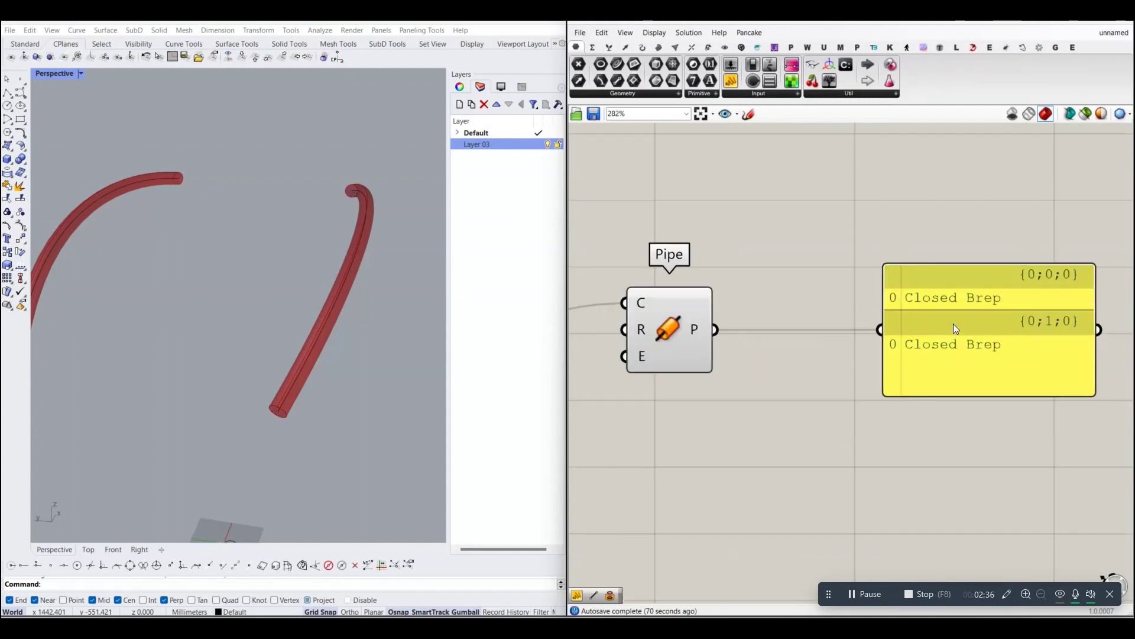
{"action": "right_click", "coordinate": [637, 357]}
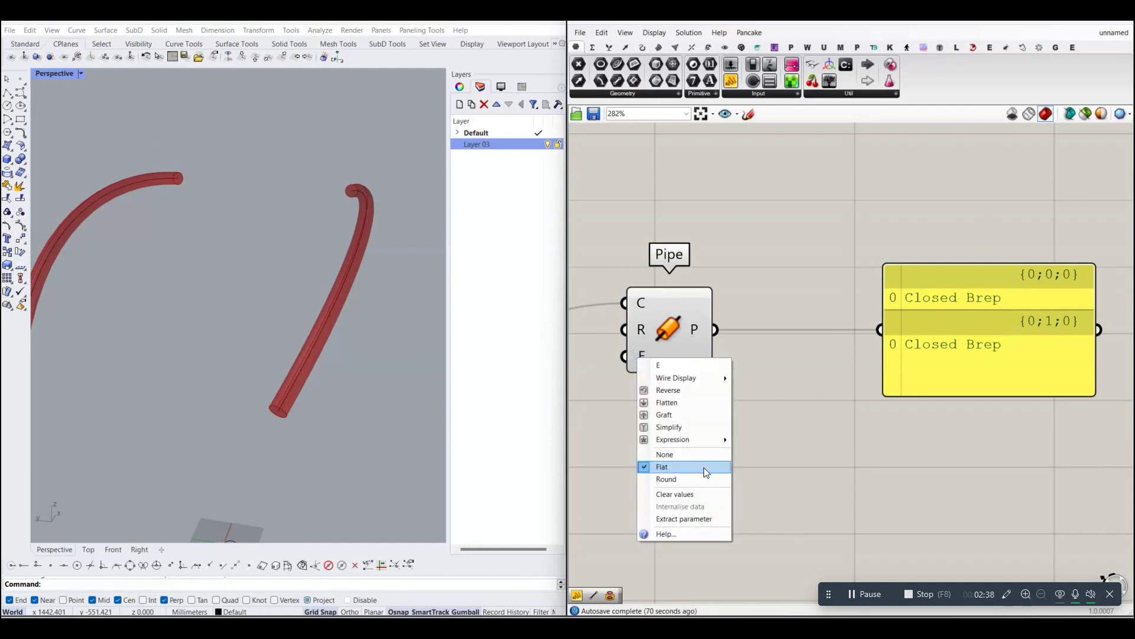
{"action": "left_click", "coordinate": [662, 454]}
{"action": "scroll", "coordinate": [814, 386], "scroll_direction": "down", "scroll_amount": 2}
{"action": "right_click_drag", "start_coordinate": [814, 388], "coordinate": [815, 397]}
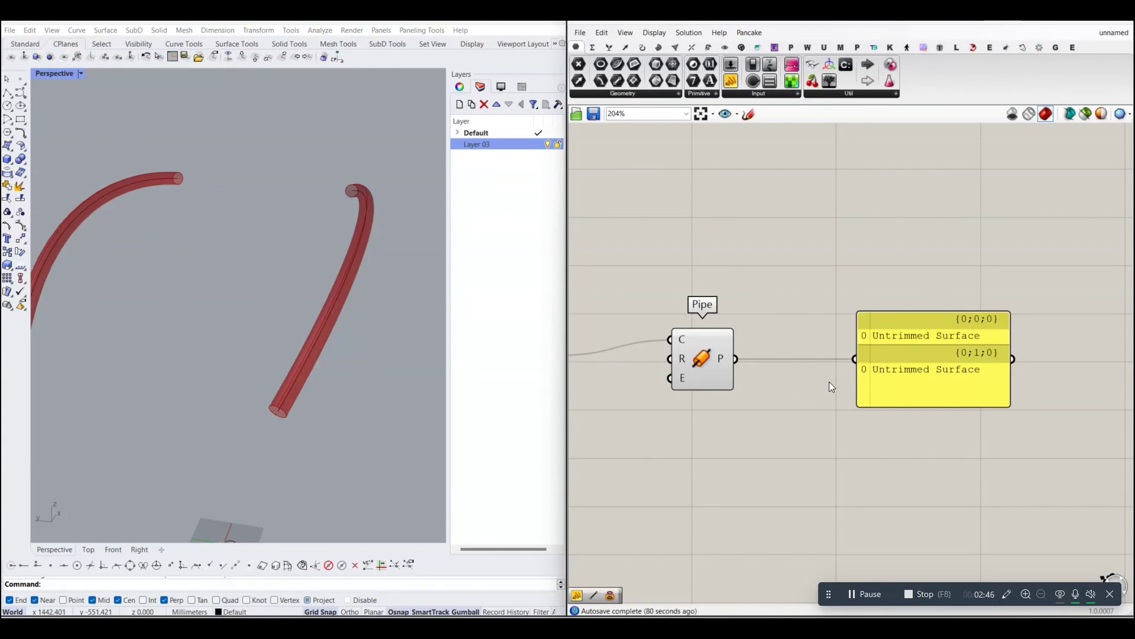
{"action": "scroll", "coordinate": [840, 376], "scroll_direction": "up", "scroll_amount": 1}
{"action": "right_click_drag", "start_coordinate": [360, 383], "coordinate": [357, 374]}
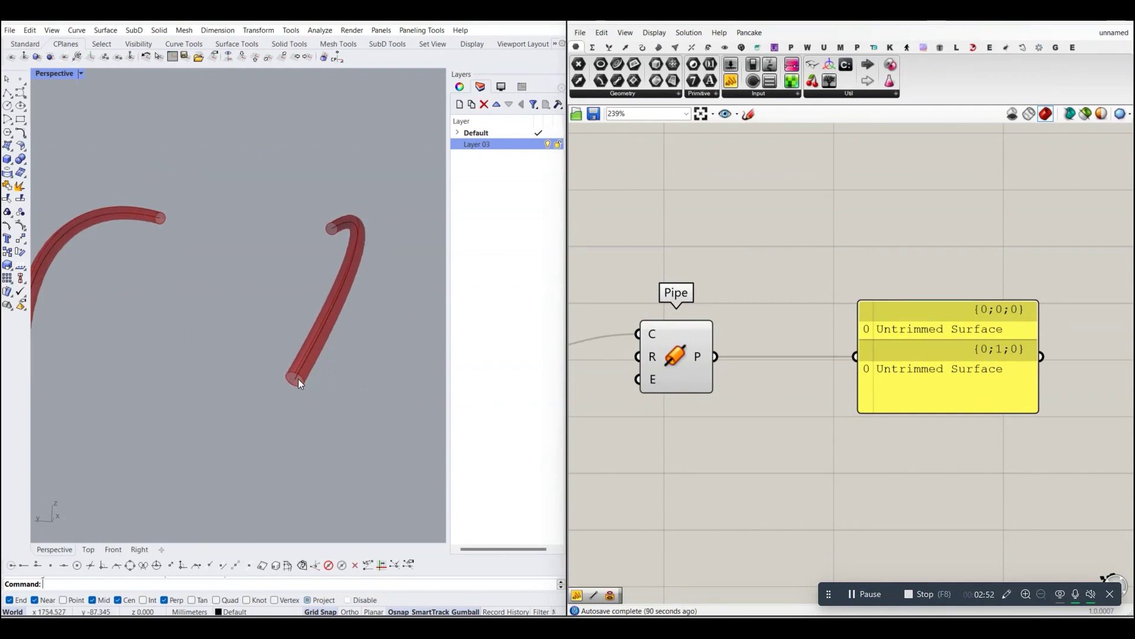
{"action": "scroll", "coordinate": [296, 378], "scroll_direction": "up", "scroll_amount": 2}
{"action": "scroll", "coordinate": [296, 379], "scroll_direction": "up", "scroll_amount": 2}
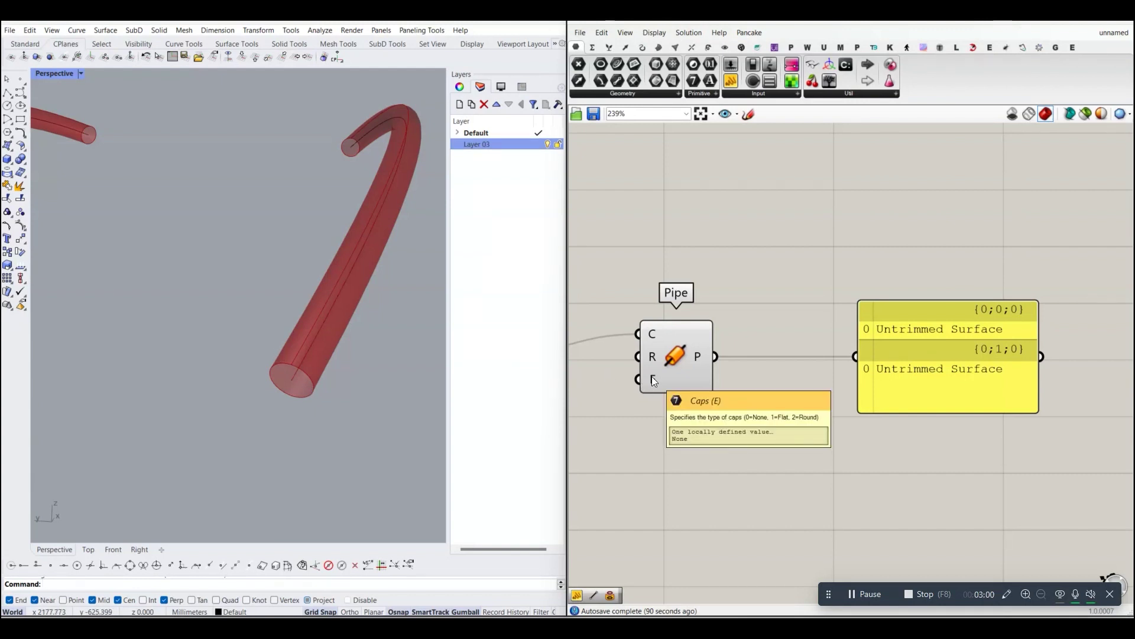
{"action": "scroll", "coordinate": [316, 386], "scroll_direction": "up", "scroll_amount": 2}
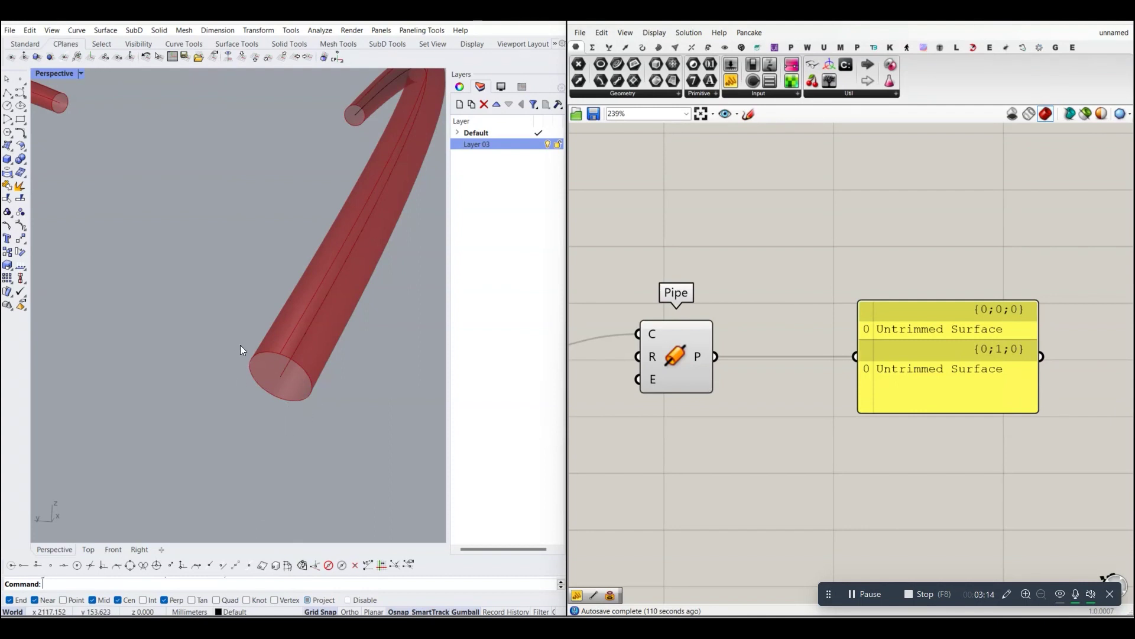
{"action": "mouse_move", "coordinate": [229, 307]}
{"action": "right_mouse_down"}
{"action": "mouse_move", "coordinate": [257, 364]}
{"action": "mouse_move", "coordinate": [288, 376]}
{"action": "right_mouse_up"}
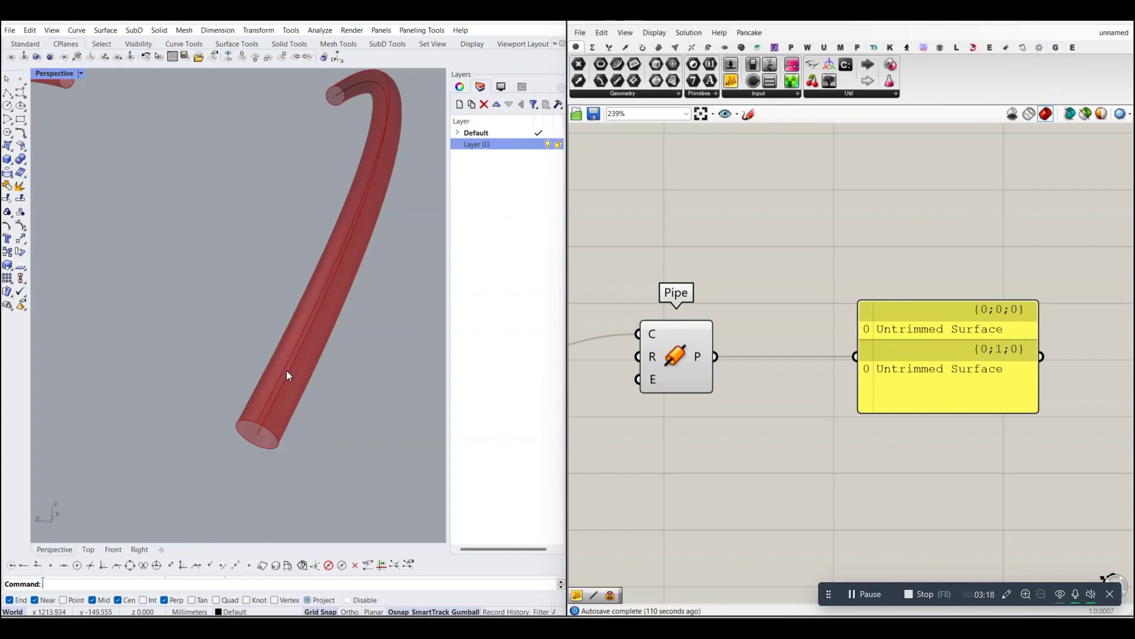
{"action": "right_click_drag", "start_coordinate": [289, 383], "coordinate": [285, 380]}
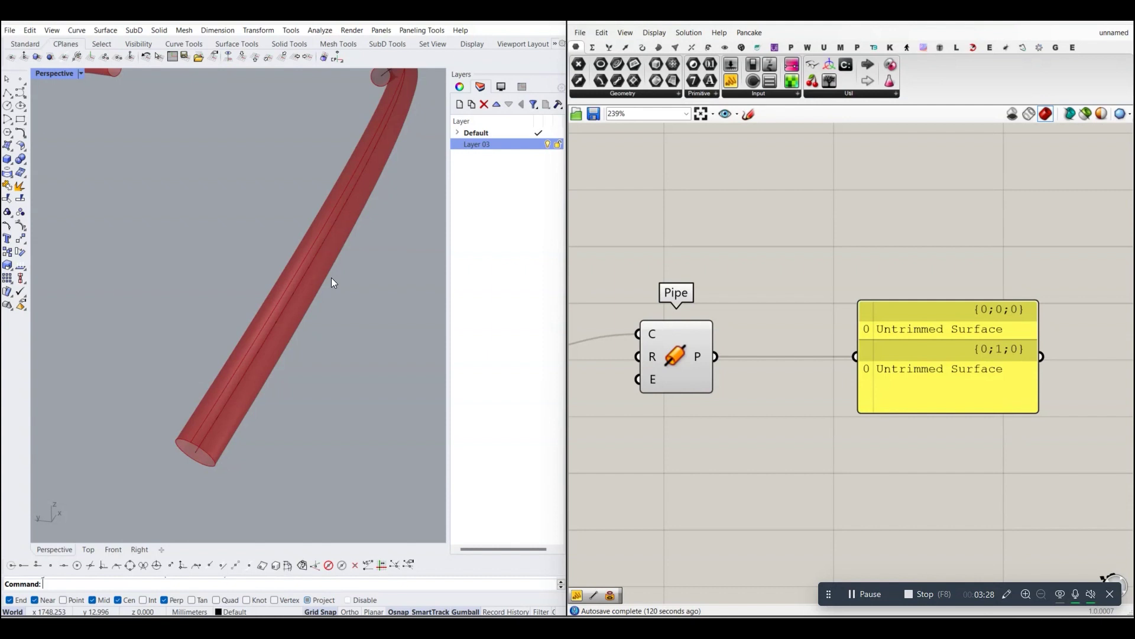
{"action": "scroll", "coordinate": [331, 278], "scroll_direction": "down", "scroll_amount": 3}
{"action": "mouse_move", "coordinate": [338, 286]}
{"action": "right_mouse_down"}
{"action": "mouse_move", "coordinate": [332, 274]}
{"action": "mouse_move", "coordinate": [324, 284]}
{"action": "mouse_move", "coordinate": [329, 296]}
{"action": "mouse_move", "coordinate": [336, 287]}
{"action": "right_mouse_up"}
Delete the output panel from the canvas.
{"action": "scroll", "coordinate": [748, 283], "scroll_direction": "down", "scroll_amount": 2}
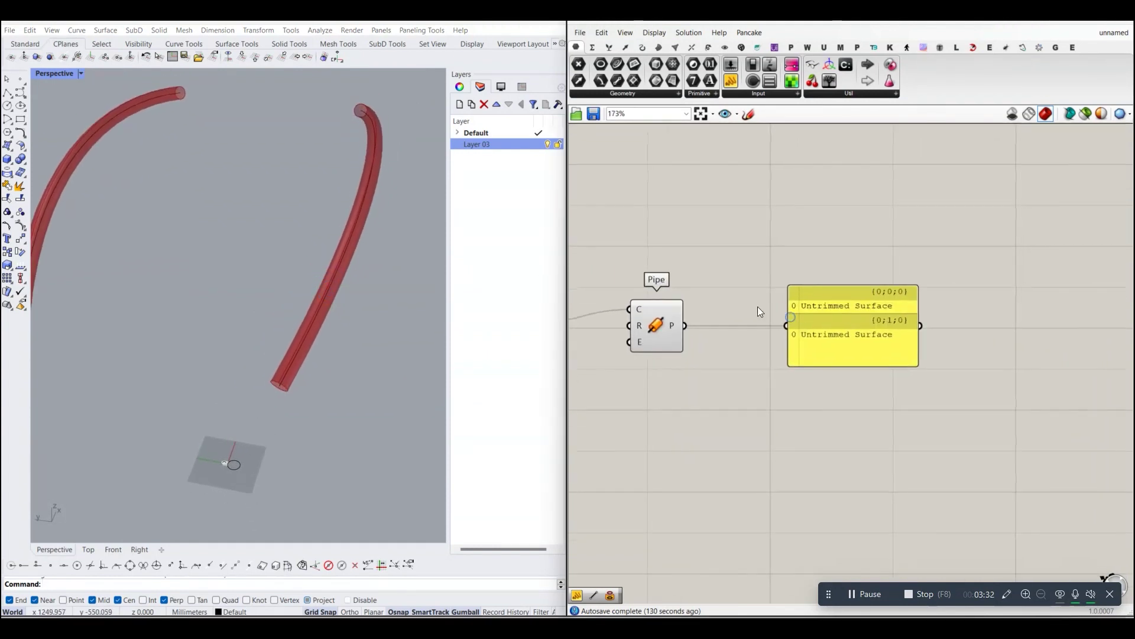
{"action": "left_click", "coordinate": [826, 325]}
{"action": "key", "text": "Delete"}
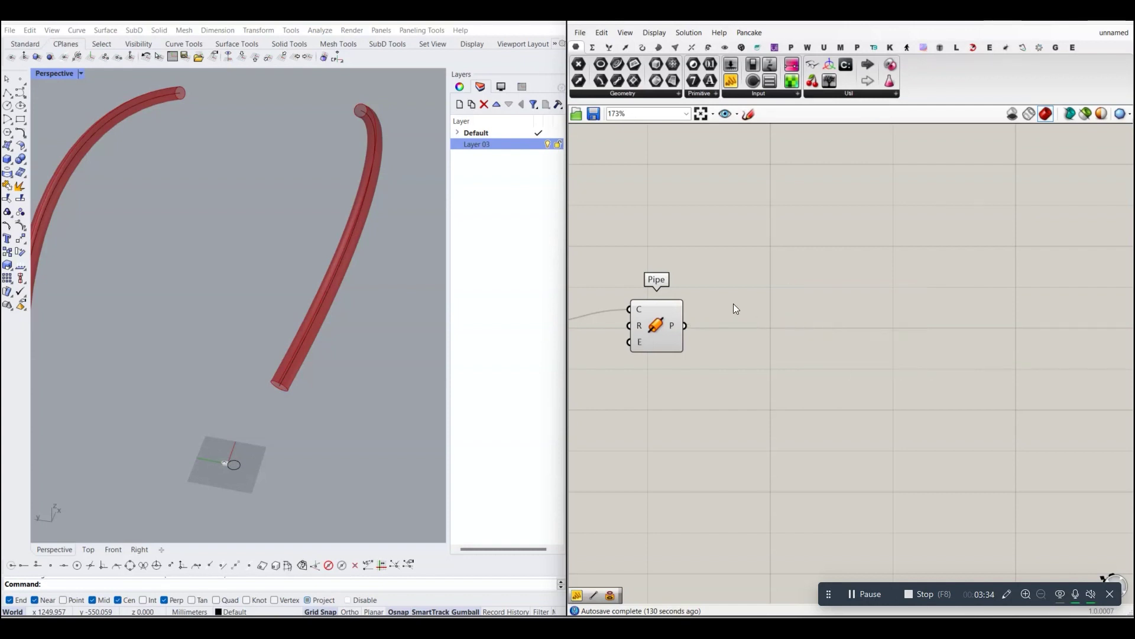
{"action": "scroll", "coordinate": [727, 285], "scroll_direction": "down", "scroll_amount": 1}
{"action": "scroll", "coordinate": [330, 358], "scroll_direction": "up", "scroll_amount": 2}
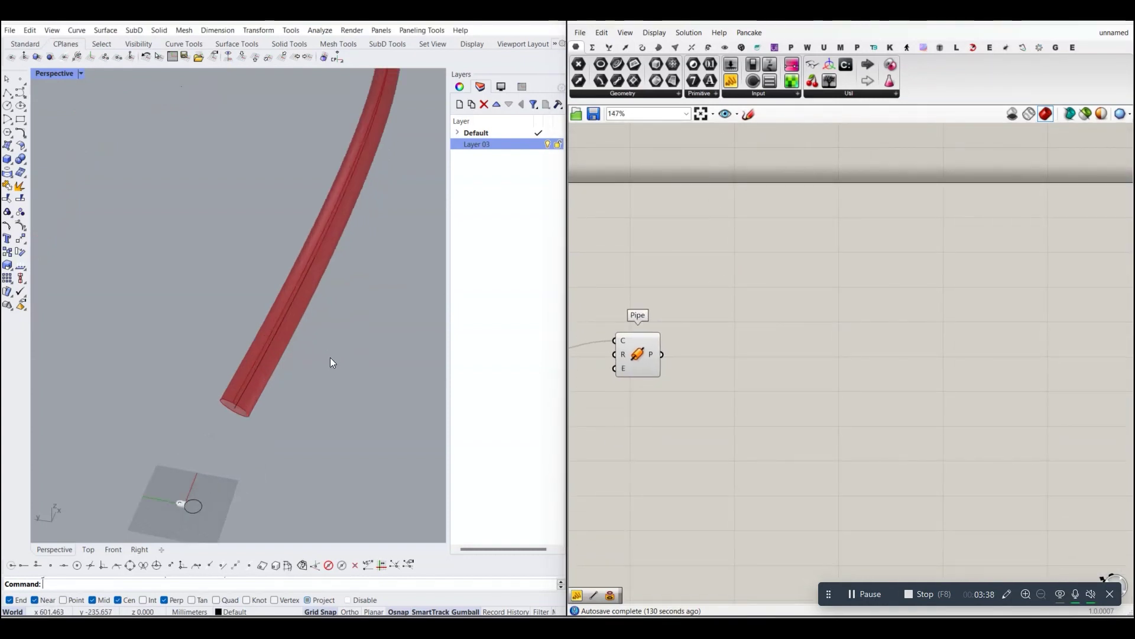
{"action": "scroll", "coordinate": [330, 357], "scroll_direction": "down", "scroll_amount": 3}
Place a Custom Preview component and a Colour Swatch beside it.
{"action": "left_click", "coordinate": [725, 47]}
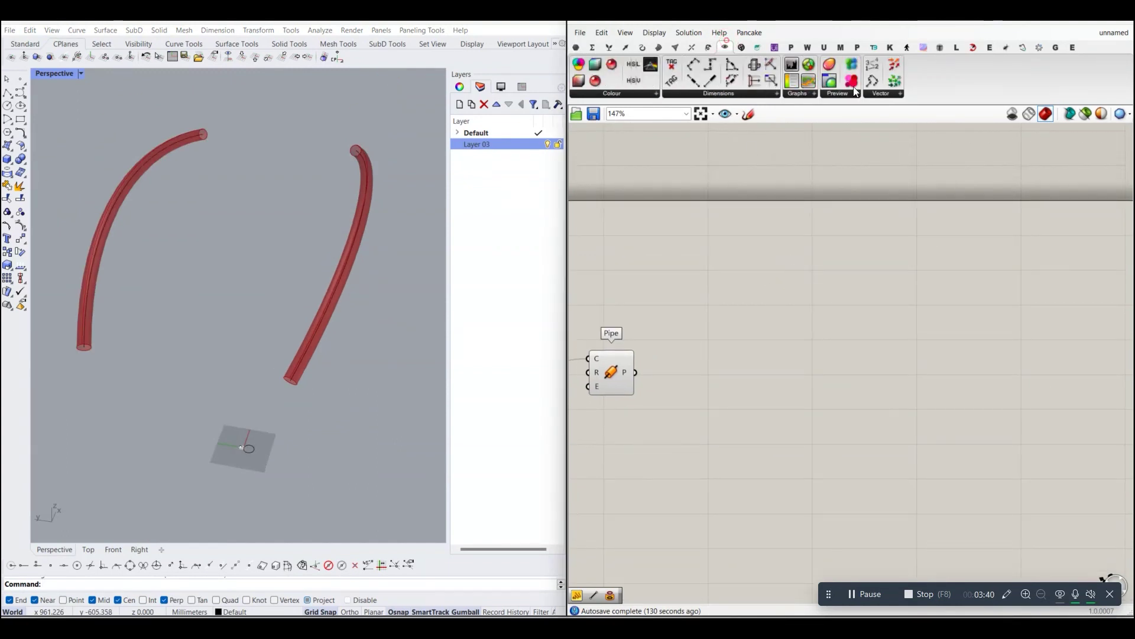
{"action": "left_click_drag", "start_coordinate": [826, 84], "coordinate": [846, 240]}
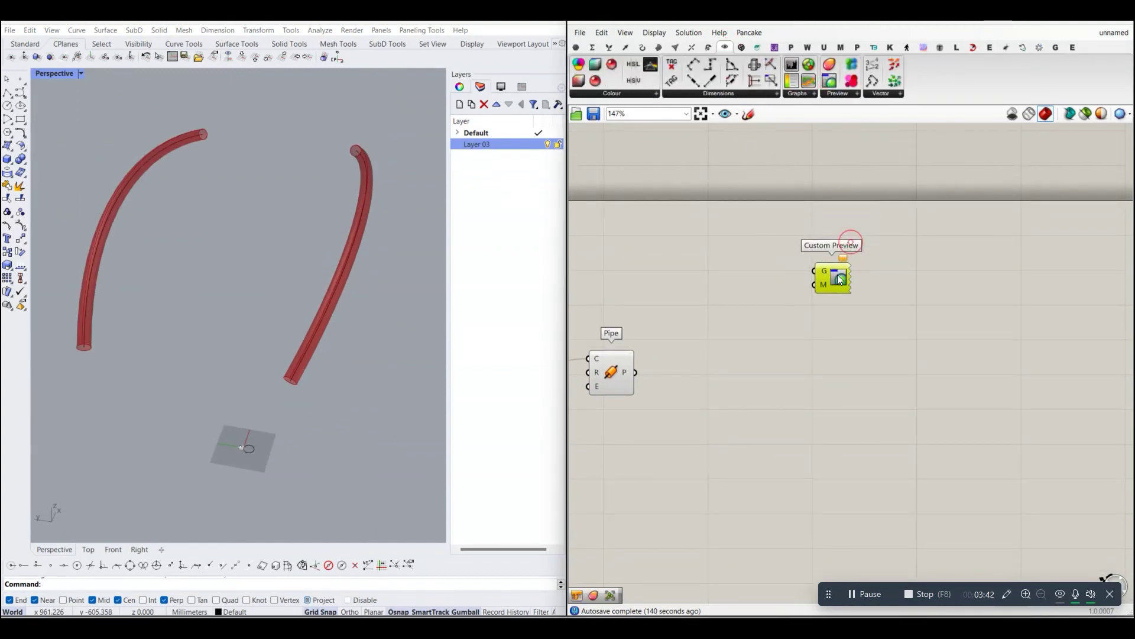
{"action": "left_click", "coordinate": [576, 47]}
{"action": "left_click", "coordinate": [759, 93]}
{"action": "left_click", "coordinate": [846, 203]}
{"action": "mouse_move", "coordinate": [834, 206]}
{"action": "left_mouse_down"}
{"action": "mouse_move", "coordinate": [684, 268]}
{"action": "mouse_move", "coordinate": [817, 284]}
{"action": "mouse_move", "coordinate": [636, 372]}
{"action": "left_mouse_up"}
Feed the pipes into the Custom Preview and set the swatch to light grey.
{"action": "left_click_drag", "start_coordinate": [833, 278], "coordinate": [837, 267]}
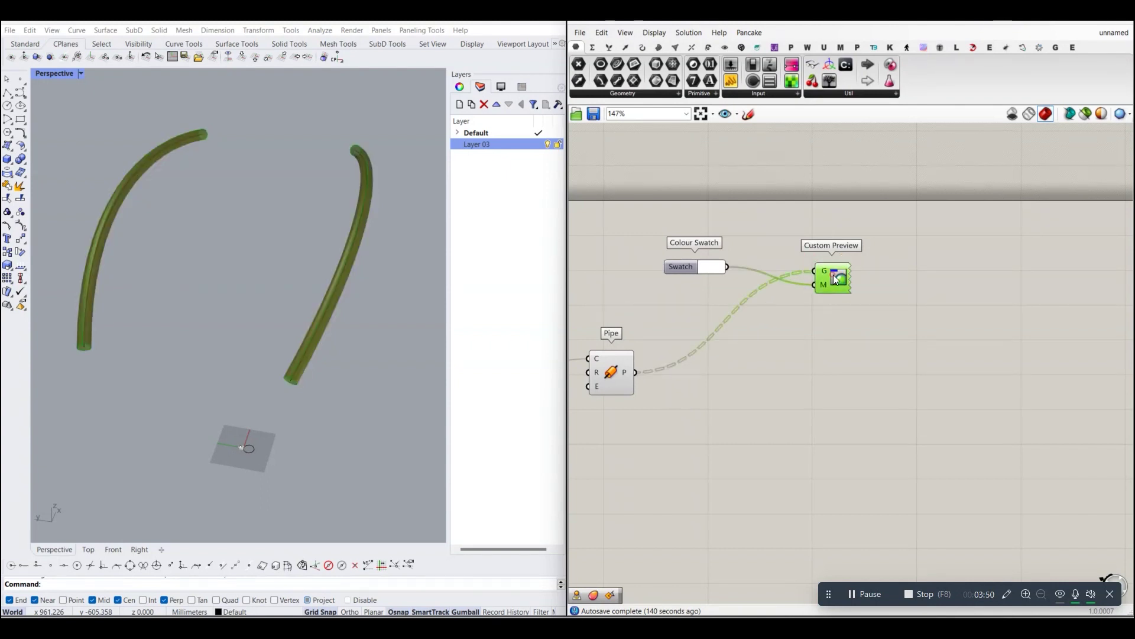
{"action": "left_click", "coordinate": [835, 292]}
{"action": "left_click", "coordinate": [716, 267]}
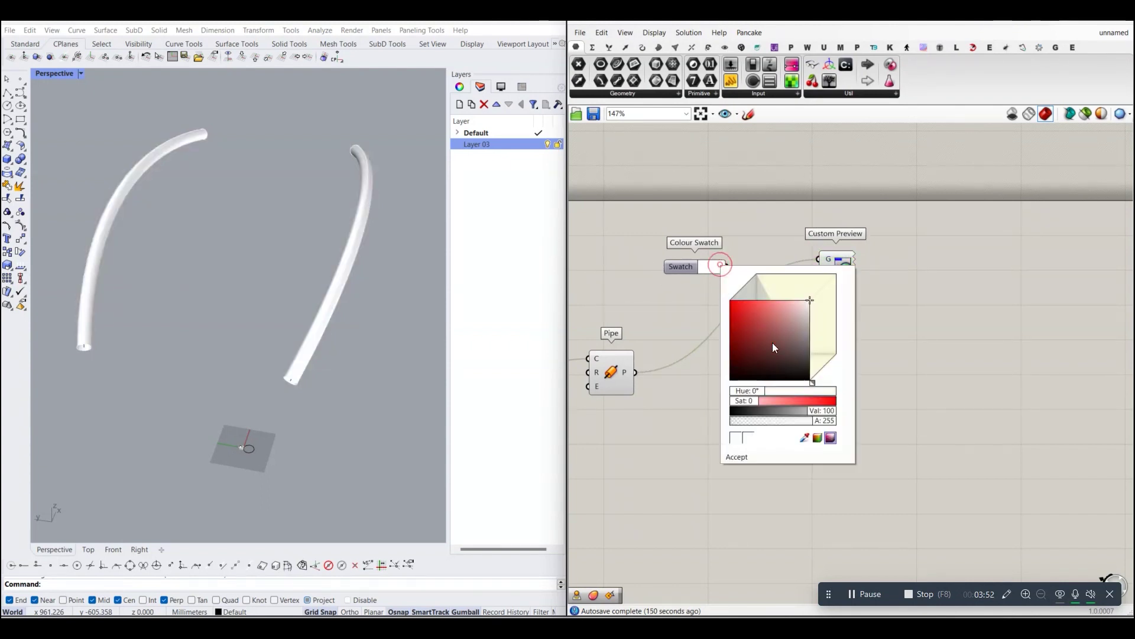
{"action": "left_click", "coordinate": [810, 315]}
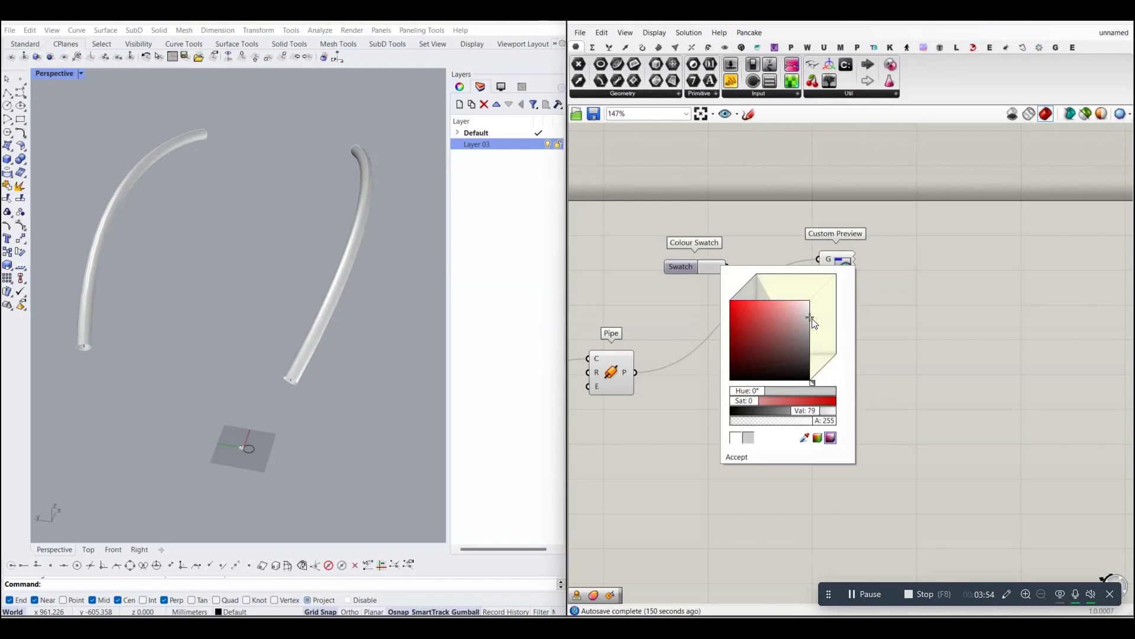
{"action": "left_click", "coordinate": [943, 308]}
Orbit the Rhino view to inspect the pale-grey previewed pipes.
{"action": "right_click_drag", "start_coordinate": [875, 300], "coordinate": [886, 275]}
{"action": "left_click", "coordinate": [854, 244]}
{"action": "left_click", "coordinate": [833, 293]}
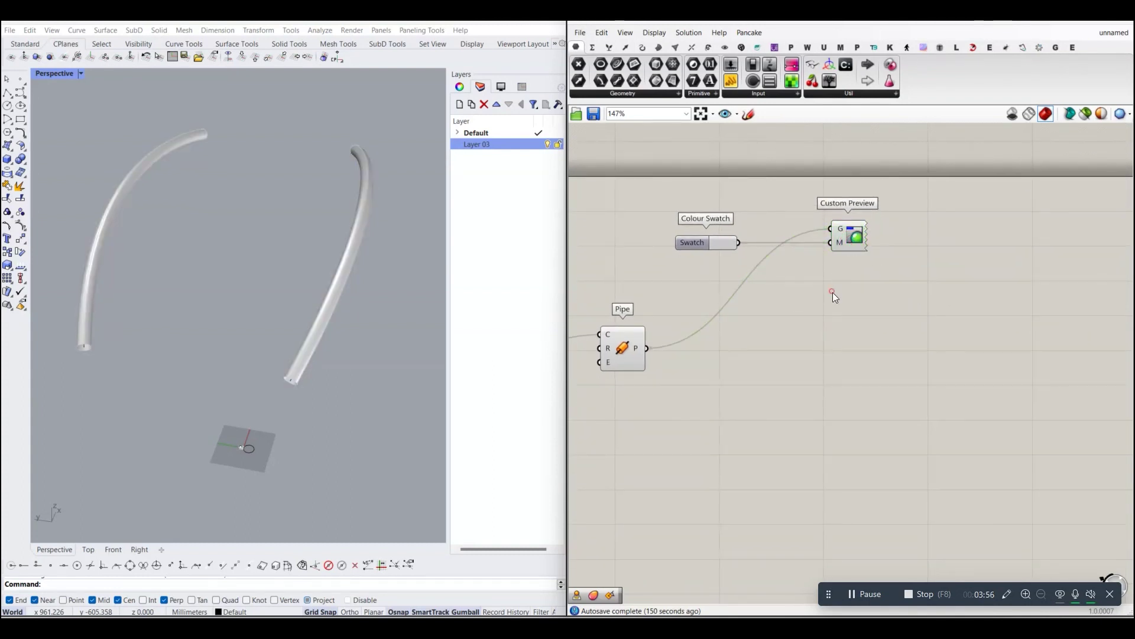
{"action": "double_click", "coordinate": [833, 293]}
{"action": "right_click", "coordinate": [807, 292]}
{"action": "left_click", "coordinate": [640, 364]}
{"action": "right_click_drag", "start_coordinate": [696, 361], "coordinate": [712, 318]}
{"action": "mouse_move", "coordinate": [296, 266]}
{"action": "right_mouse_down"}
{"action": "mouse_move", "coordinate": [345, 257]}
{"action": "mouse_move", "coordinate": [348, 164]}
{"action": "right_mouse_up"}
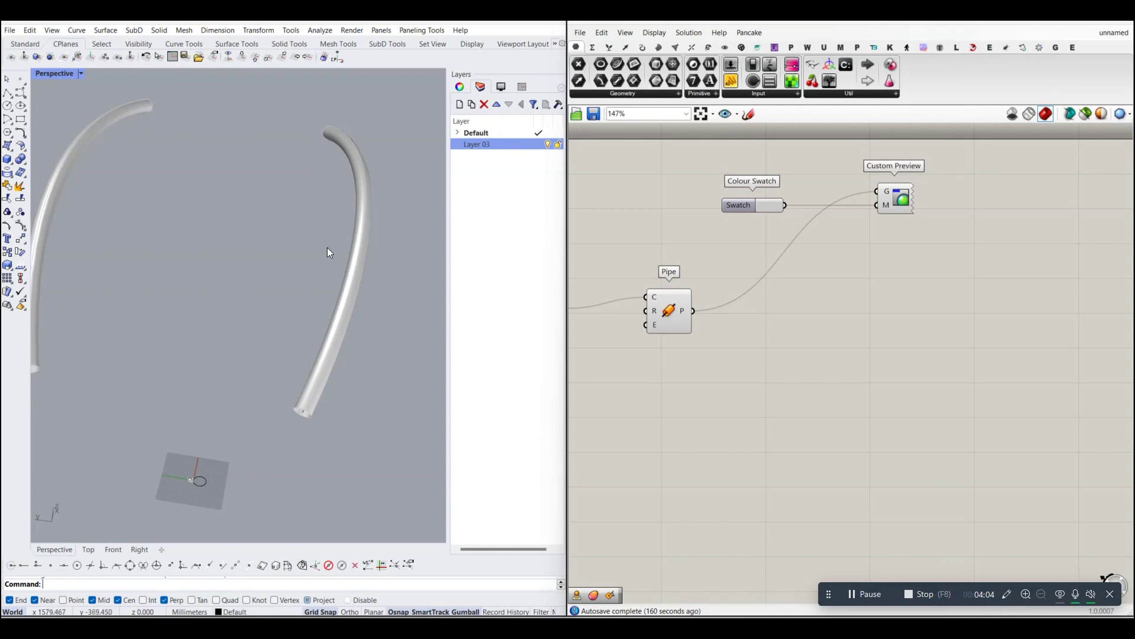
{"action": "mouse_move", "coordinate": [342, 228]}
{"action": "right_mouse_down"}
{"action": "mouse_move", "coordinate": [224, 227]}
{"action": "mouse_move", "coordinate": [253, 194]}
{"action": "right_mouse_up"}
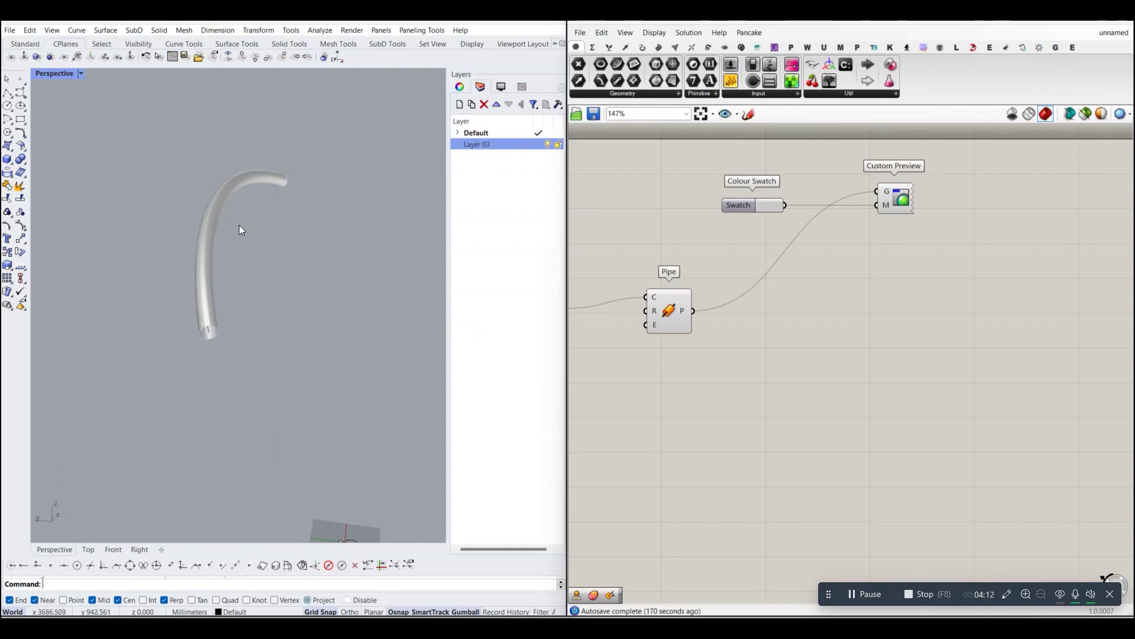
{"action": "scroll", "coordinate": [647, 300], "scroll_direction": "down", "scroll_amount": 2}
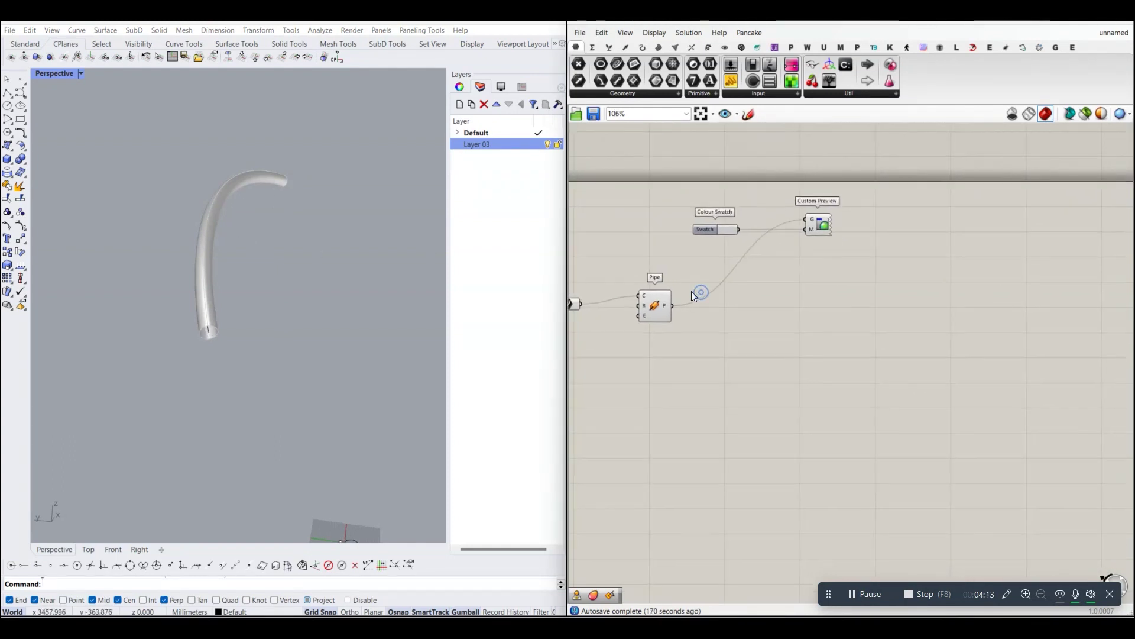
Add an Area component and connect the Pipe output to its G input.
{"action": "left_click", "coordinate": [656, 47]}
{"action": "mouse_move", "coordinate": [602, 64]}
{"action": "left_mouse_down"}
{"action": "mouse_move", "coordinate": [684, 294]}
{"action": "mouse_move", "coordinate": [727, 302]}
{"action": "left_mouse_up"}
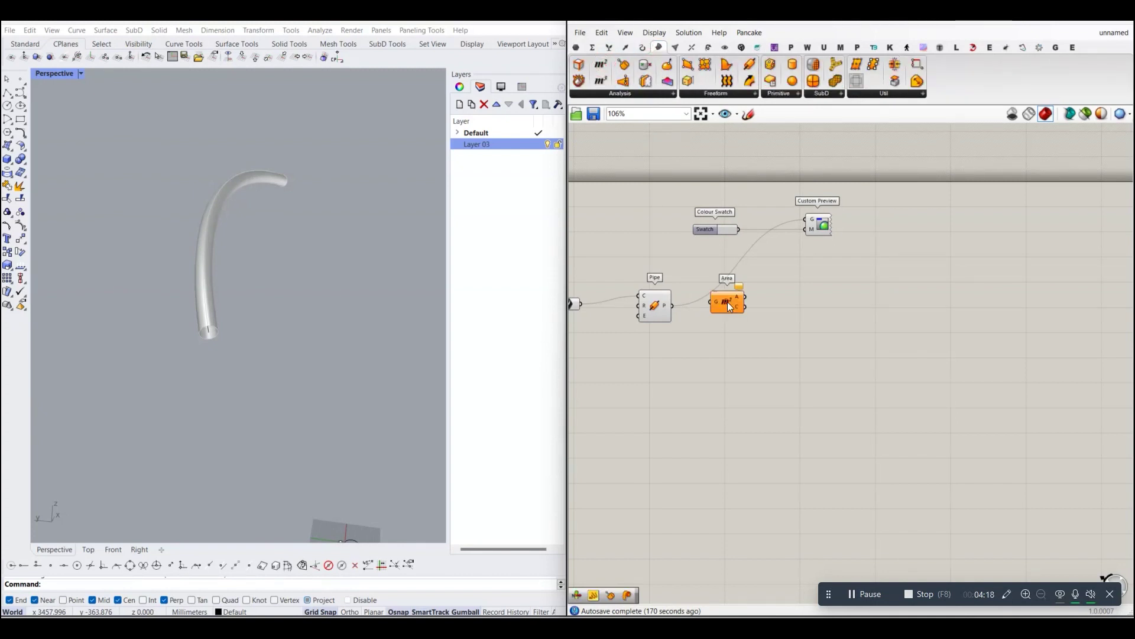
{"action": "scroll", "coordinate": [726, 306], "scroll_direction": "up", "scroll_amount": 2}
{"action": "mouse_move", "coordinate": [653, 305]}
{"action": "left_mouse_down"}
{"action": "mouse_move", "coordinate": [729, 309]}
{"action": "mouse_move", "coordinate": [736, 327]}
{"action": "left_mouse_up"}
Orbit and zoom the Rhino view to inspect each pipe's centroid point.
{"action": "right_click_drag", "start_coordinate": [309, 294], "coordinate": [341, 292]}
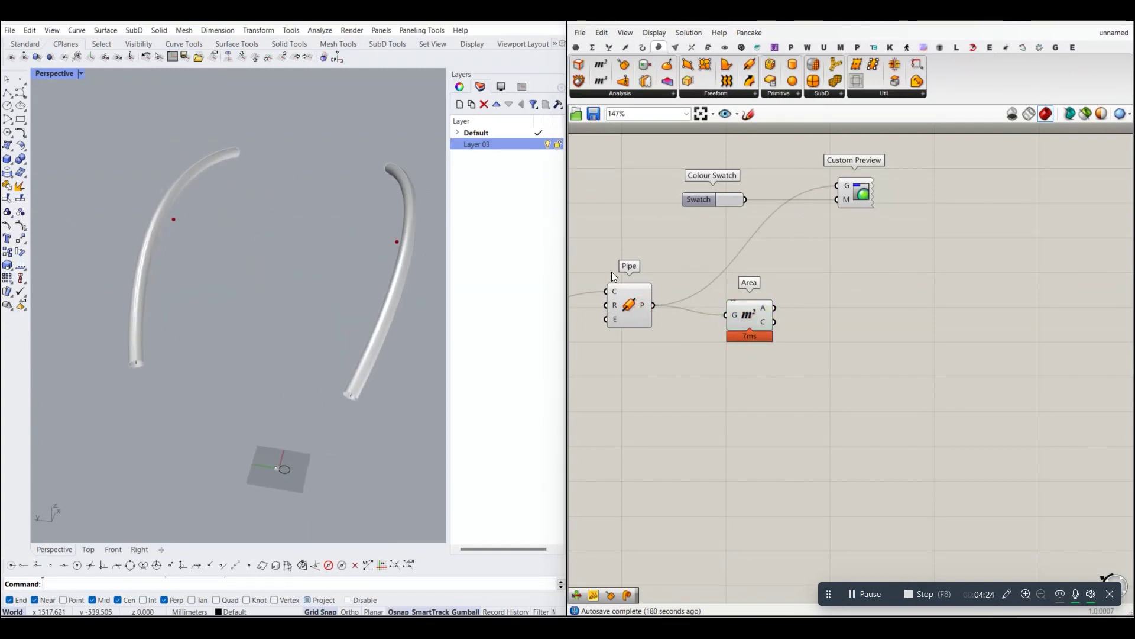
{"action": "scroll", "coordinate": [639, 293], "scroll_direction": "up", "scroll_amount": 1}
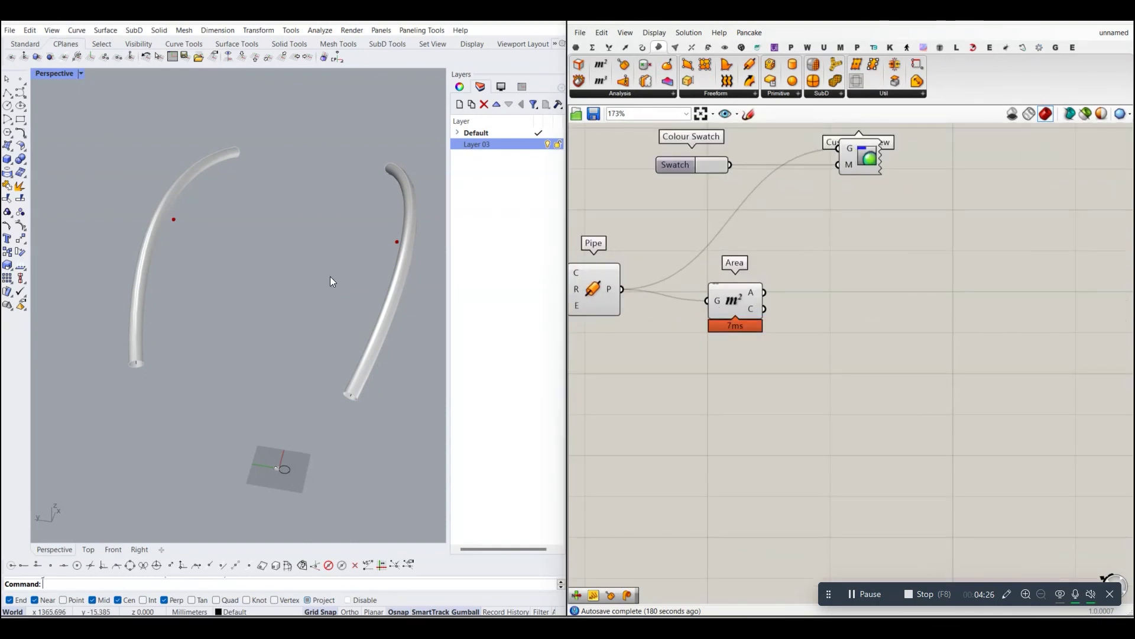
{"action": "right_click_drag", "start_coordinate": [330, 275], "coordinate": [402, 264]}
{"action": "scroll", "coordinate": [332, 253], "scroll_direction": "up", "scroll_amount": 3}
{"action": "scroll", "coordinate": [343, 254], "scroll_direction": "up", "scroll_amount": 3}
{"action": "scroll", "coordinate": [346, 260], "scroll_direction": "up", "scroll_amount": 2}
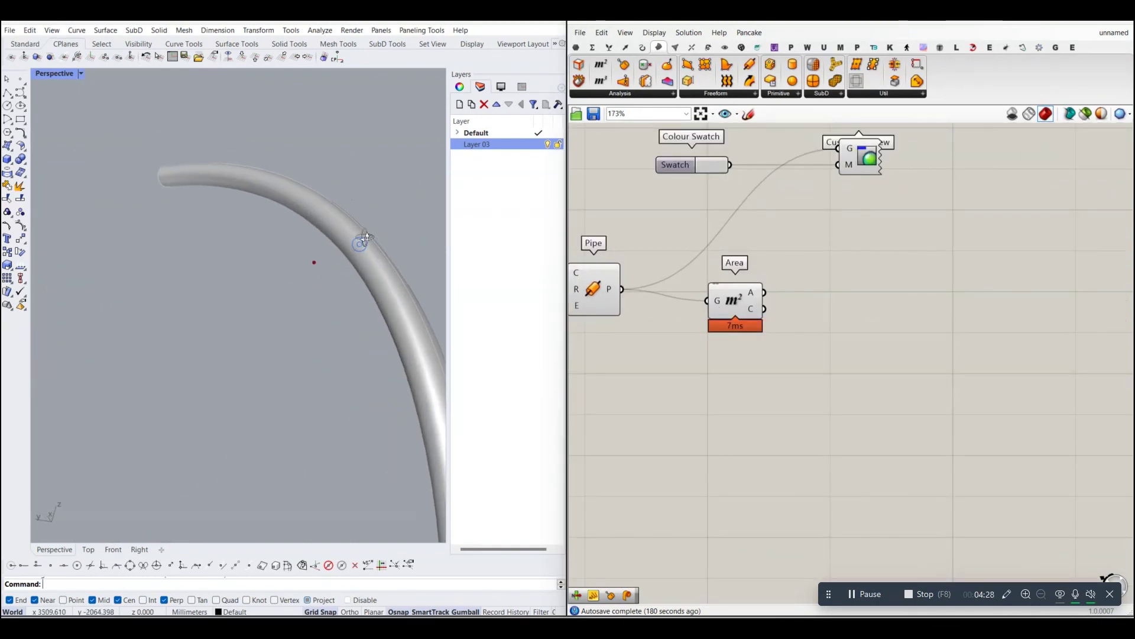
{"action": "scroll", "coordinate": [347, 254], "scroll_direction": "up", "scroll_amount": 1}
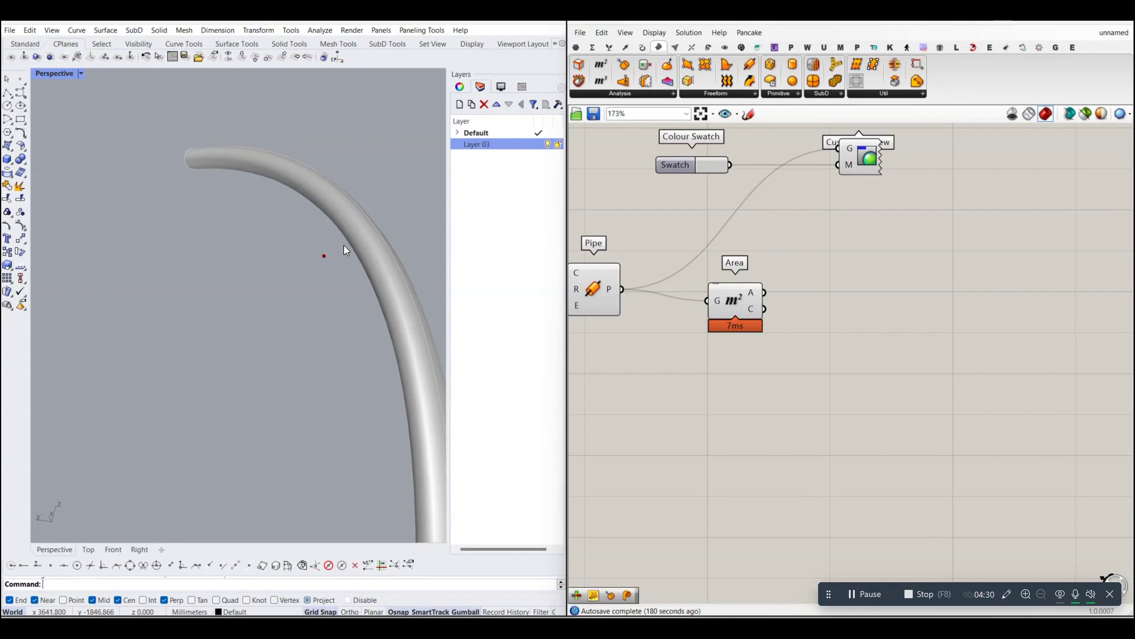
{"action": "scroll", "coordinate": [346, 247], "scroll_direction": "down", "scroll_amount": 2}
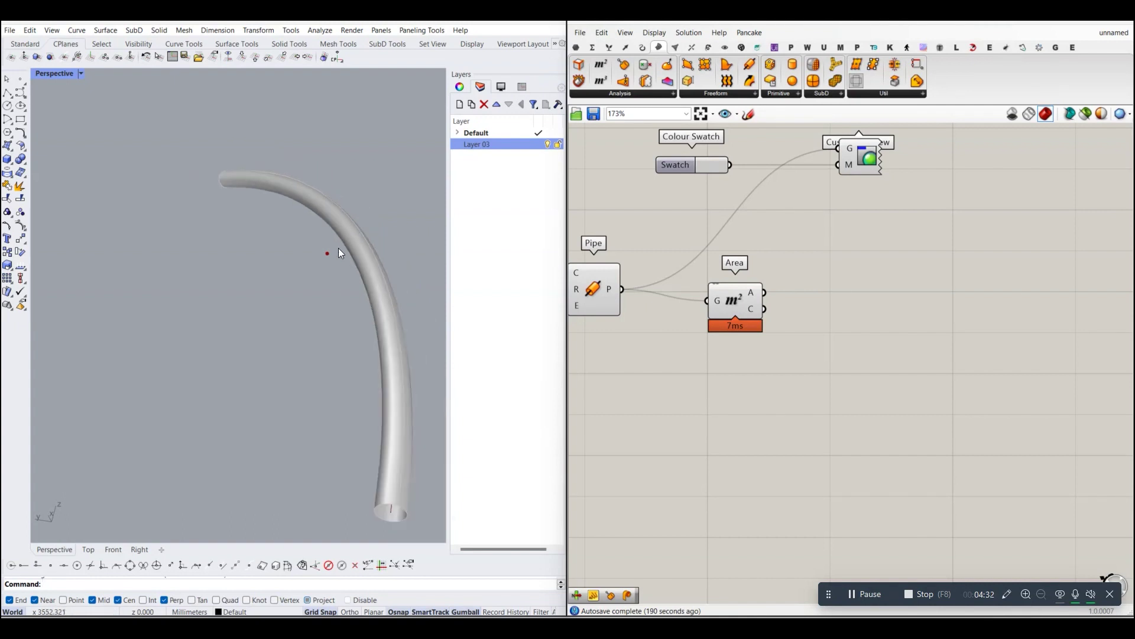
{"action": "scroll", "coordinate": [338, 248], "scroll_direction": "down", "scroll_amount": 1}
{"action": "scroll", "coordinate": [751, 270], "scroll_direction": "down", "scroll_amount": 2}
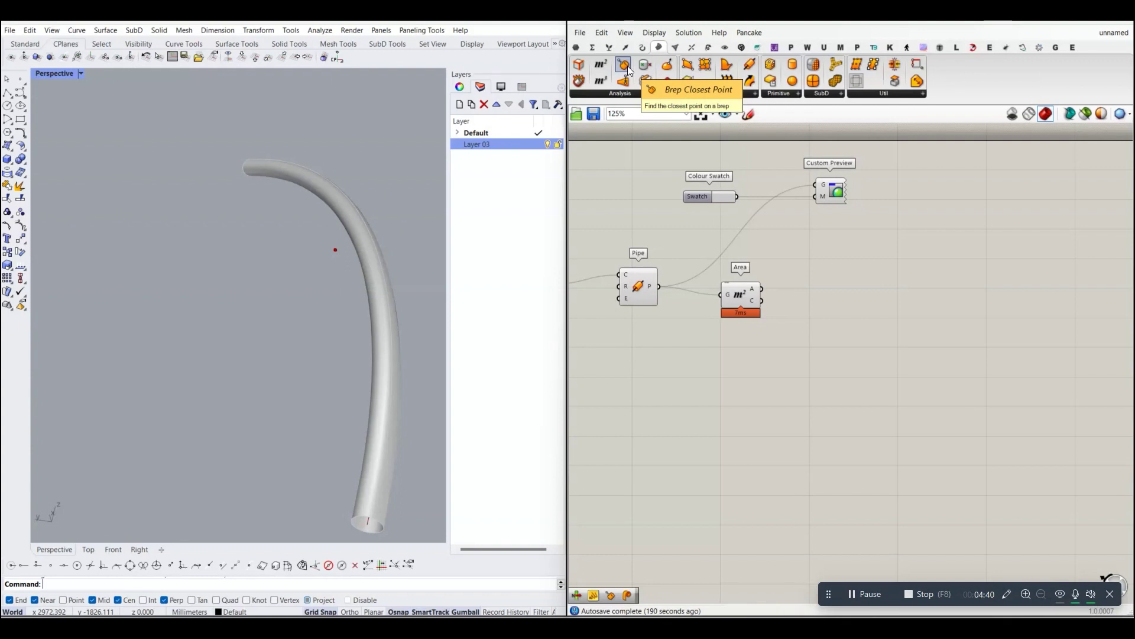
Place a Brep Closest Point component, then delete it.
{"action": "left_click_drag", "start_coordinate": [629, 71], "coordinate": [867, 282]}
{"action": "scroll", "coordinate": [867, 281], "scroll_direction": "up", "scroll_amount": 3}
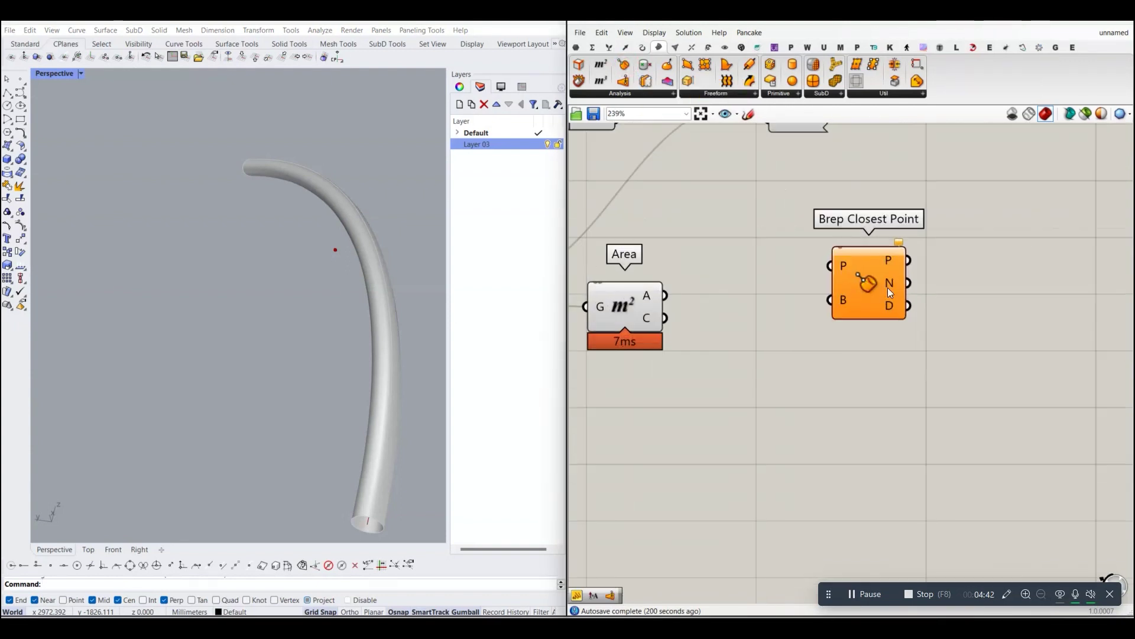
{"action": "scroll", "coordinate": [828, 284], "scroll_direction": "up", "scroll_amount": 2}
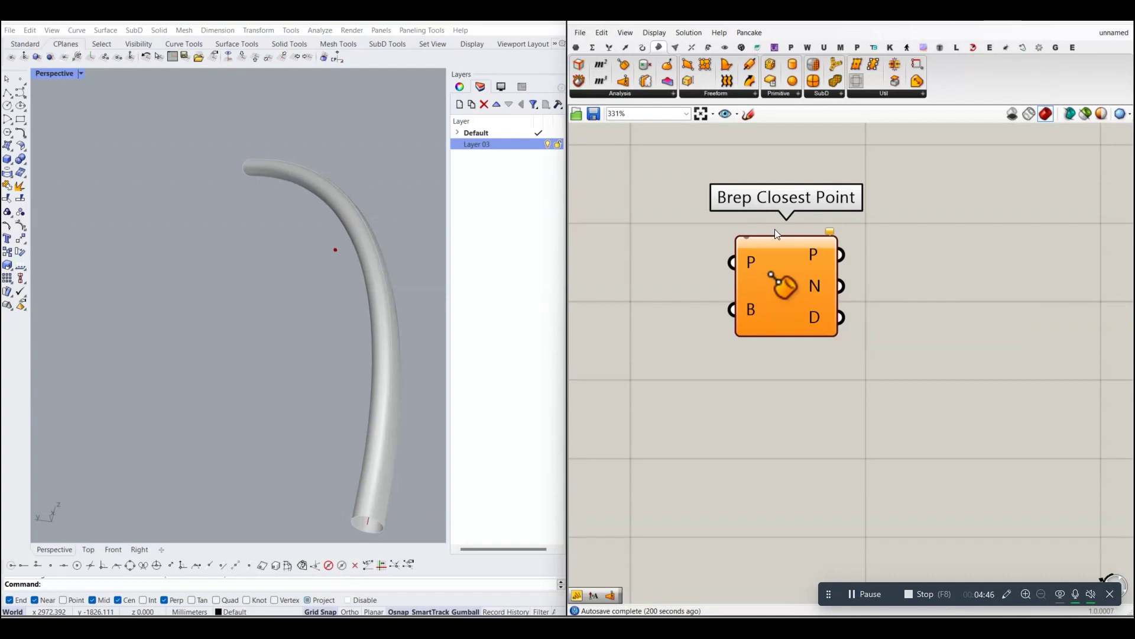
{"action": "scroll", "coordinate": [776, 229], "scroll_direction": "down", "scroll_amount": 3}
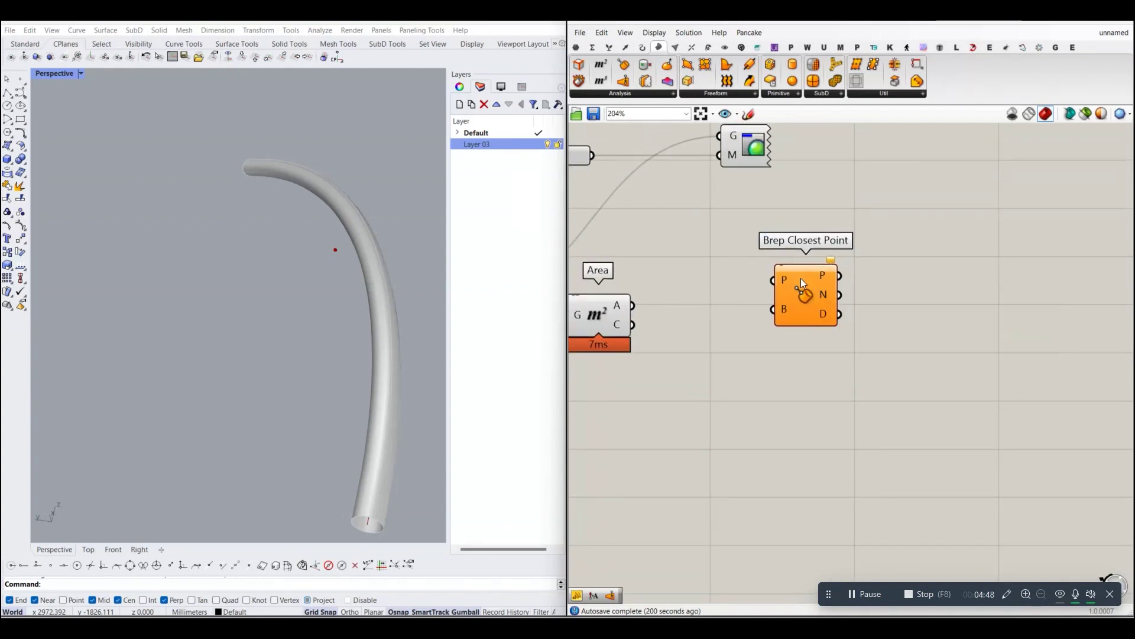
{"action": "left_click_drag", "start_coordinate": [801, 278], "coordinate": [805, 251]}
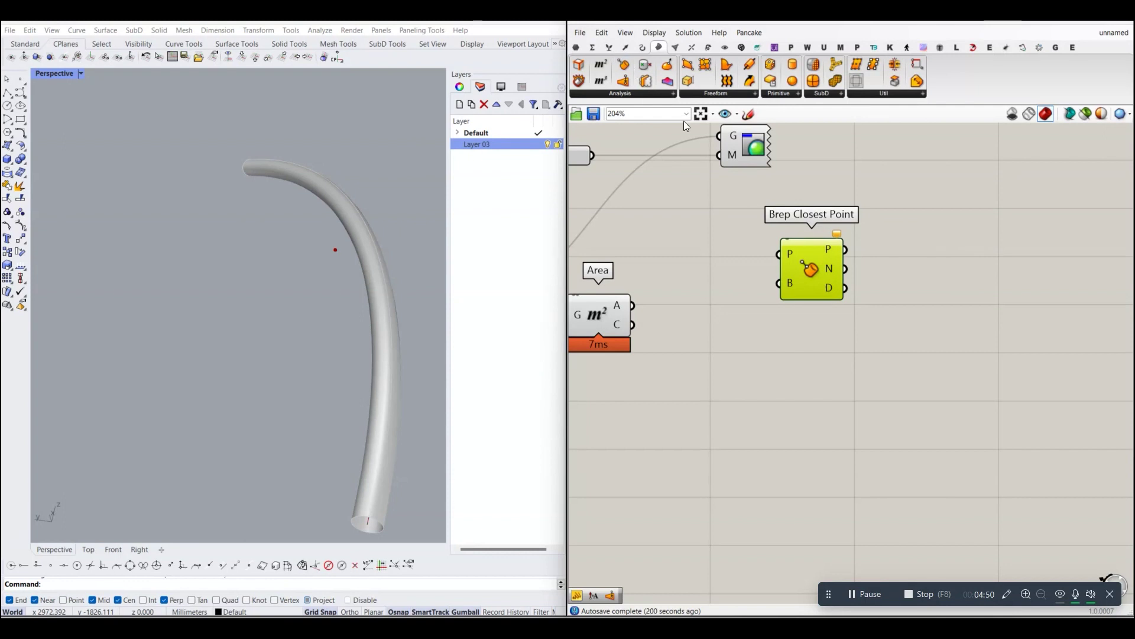
{"action": "key", "text": "Delete"}
{"action": "scroll", "coordinate": [769, 254], "scroll_direction": "down", "scroll_amount": 2}
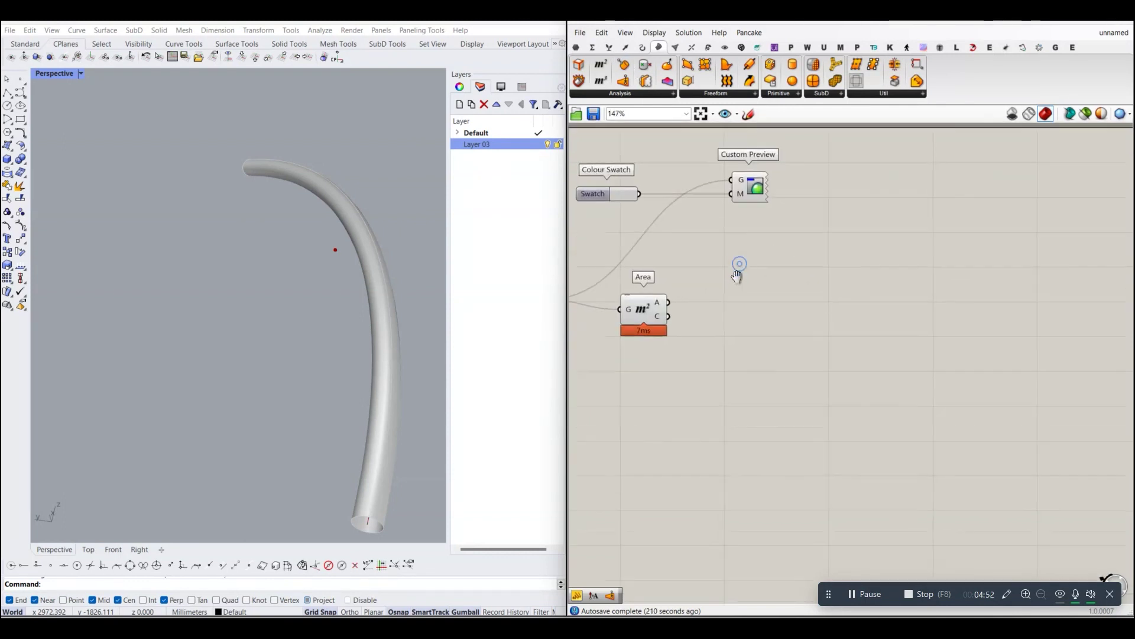
Add Surface Closest Point and feed the Area centroid into its P input.
{"action": "left_click", "coordinate": [645, 94]}
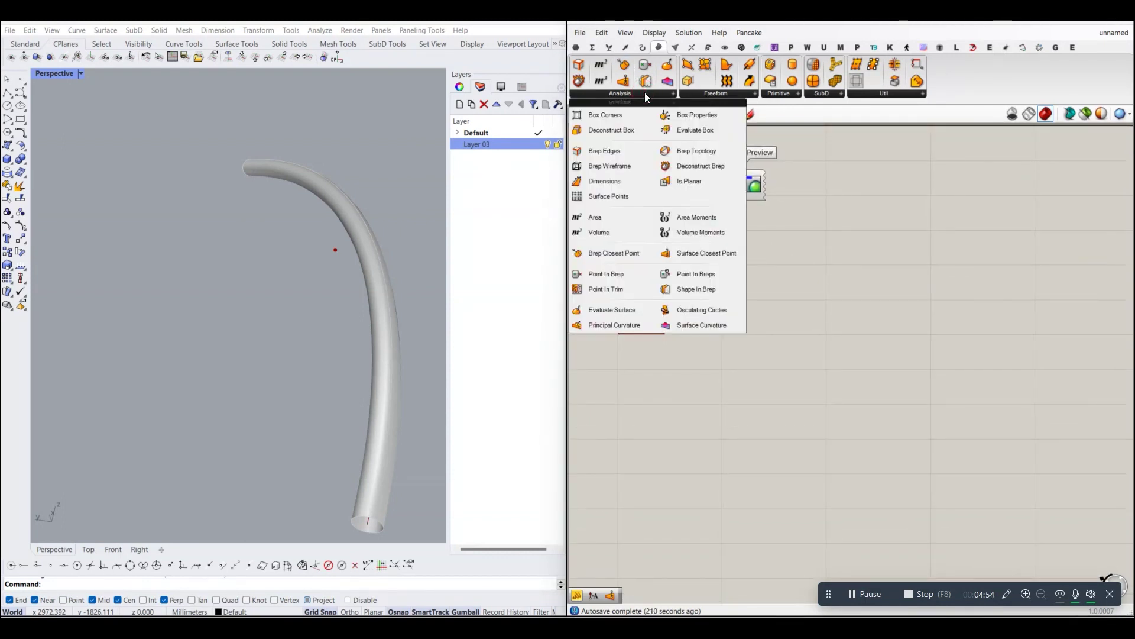
{"action": "left_click", "coordinate": [694, 256]}
{"action": "left_click", "coordinate": [754, 325]}
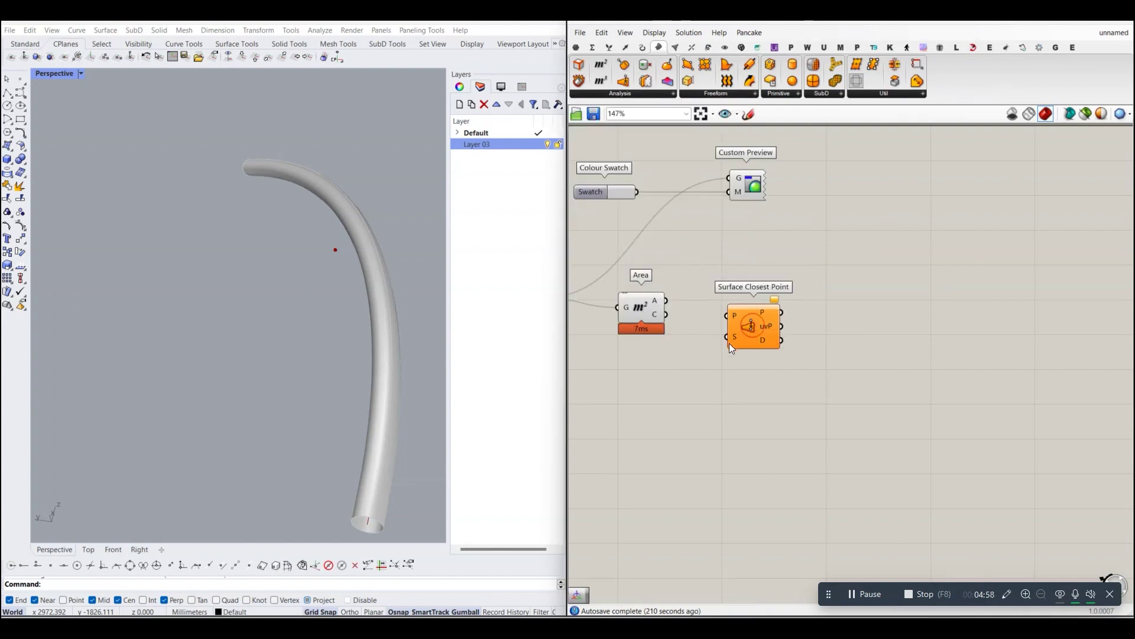
{"action": "scroll", "coordinate": [754, 308], "scroll_direction": "down", "scroll_amount": 2}
{"action": "scroll", "coordinate": [754, 292], "scroll_direction": "up", "scroll_amount": 3}
{"action": "left_click_drag", "start_coordinate": [828, 308], "coordinate": [781, 355]}
{"action": "mouse_move", "coordinate": [730, 289]}
{"action": "left_mouse_down"}
{"action": "mouse_move", "coordinate": [776, 331]}
{"action": "mouse_move", "coordinate": [854, 347]}
{"action": "left_mouse_up"}
{"action": "left_click", "coordinate": [691, 317]}
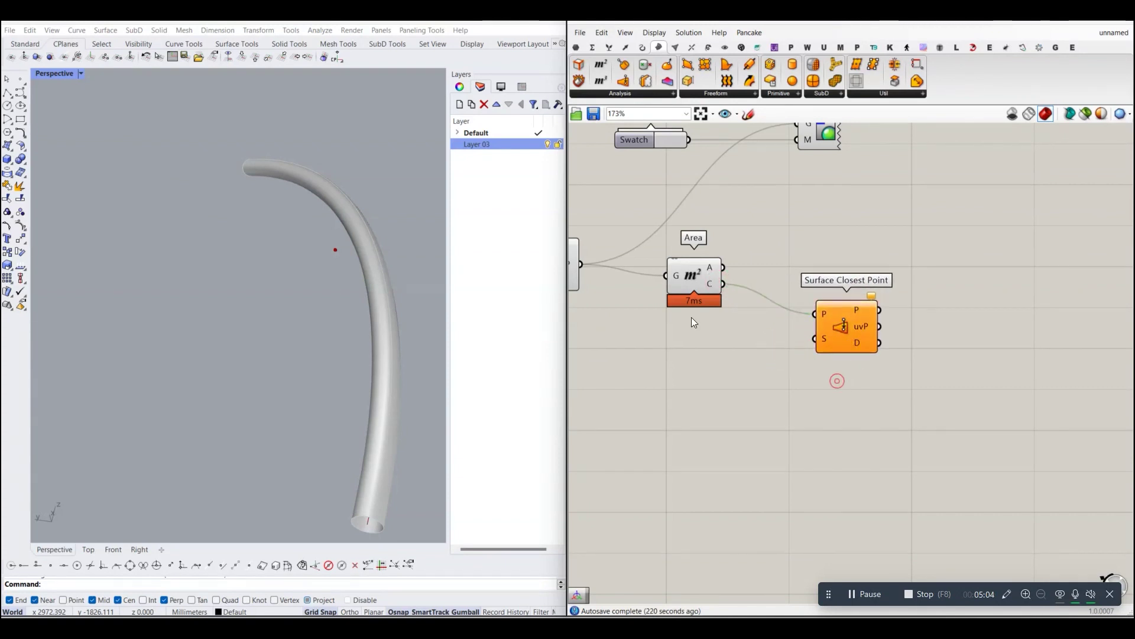
Connect the pipes to Surface Closest Point's S input, returning two uv coordinates.
{"action": "scroll", "coordinate": [709, 281], "scroll_direction": "up", "scroll_amount": 1}
{"action": "left_click", "coordinate": [708, 281]}
{"action": "scroll", "coordinate": [317, 248], "scroll_direction": "up", "scroll_amount": 2}
{"action": "scroll", "coordinate": [317, 249], "scroll_direction": "down", "scroll_amount": 2}
{"action": "left_click", "coordinate": [794, 332]}
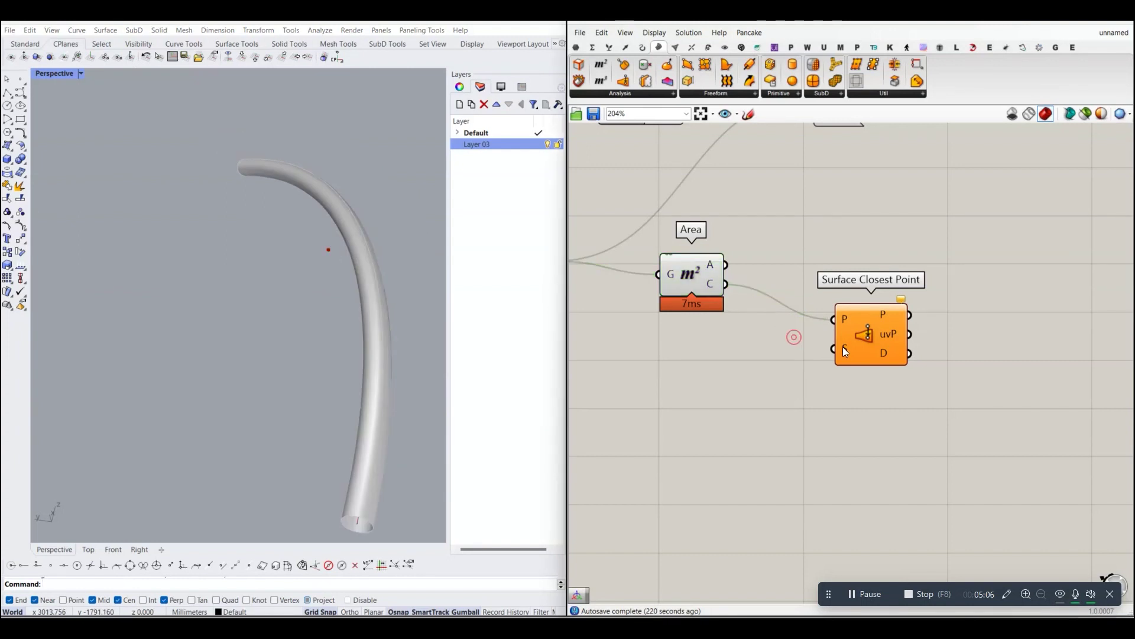
{"action": "right_click_drag", "start_coordinate": [842, 347], "coordinate": [810, 344]}
{"action": "left_click_drag", "start_coordinate": [841, 330], "coordinate": [881, 327]}
{"action": "scroll", "coordinate": [881, 328], "scroll_direction": "down", "scroll_amount": 3}
{"action": "left_click", "coordinate": [822, 305]}
{"action": "scroll", "coordinate": [818, 303], "scroll_direction": "down", "scroll_amount": 1}
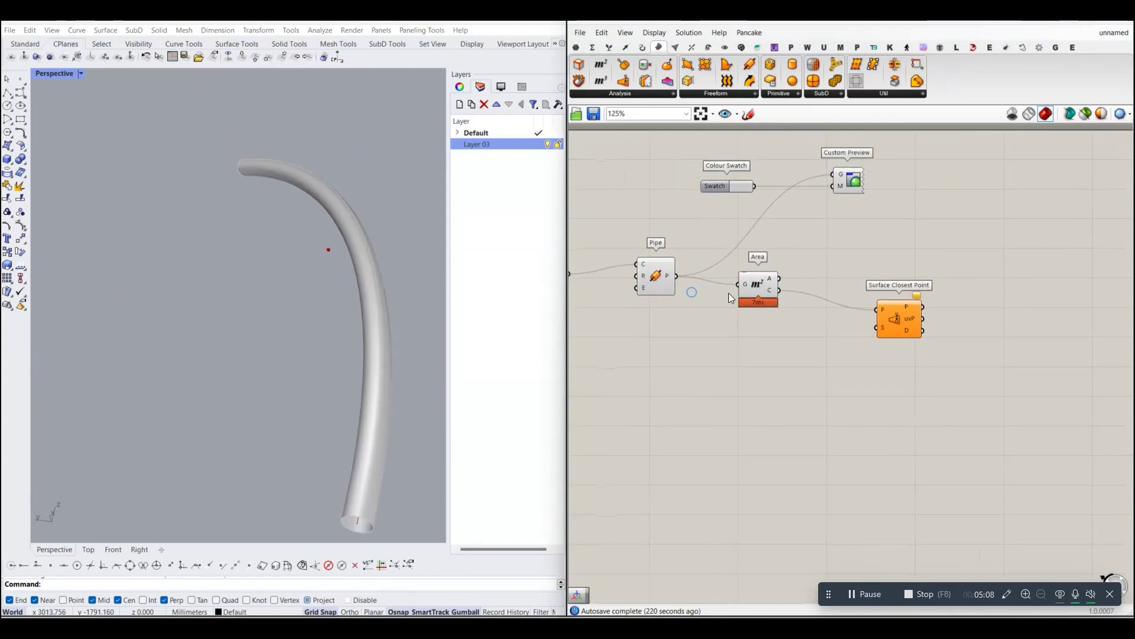
{"action": "left_click_drag", "start_coordinate": [678, 276], "coordinate": [874, 331]}
{"action": "right_click_drag", "start_coordinate": [887, 340], "coordinate": [815, 326]}
{"action": "left_click_drag", "start_coordinate": [815, 325], "coordinate": [782, 325]}
{"action": "left_click", "coordinate": [818, 367]}
Orbit and zoom the Rhino view to inspect the closest points on the pipes.
{"action": "mouse_move", "coordinate": [352, 260]}
{"action": "right_mouse_down"}
{"action": "mouse_move", "coordinate": [393, 251]}
{"action": "mouse_move", "coordinate": [231, 262]}
{"action": "mouse_move", "coordinate": [116, 239]}
{"action": "right_mouse_up"}
{"action": "scroll", "coordinate": [303, 257], "scroll_direction": "down", "scroll_amount": 3}
{"action": "scroll", "coordinate": [172, 235], "scroll_direction": "up", "scroll_amount": 3}
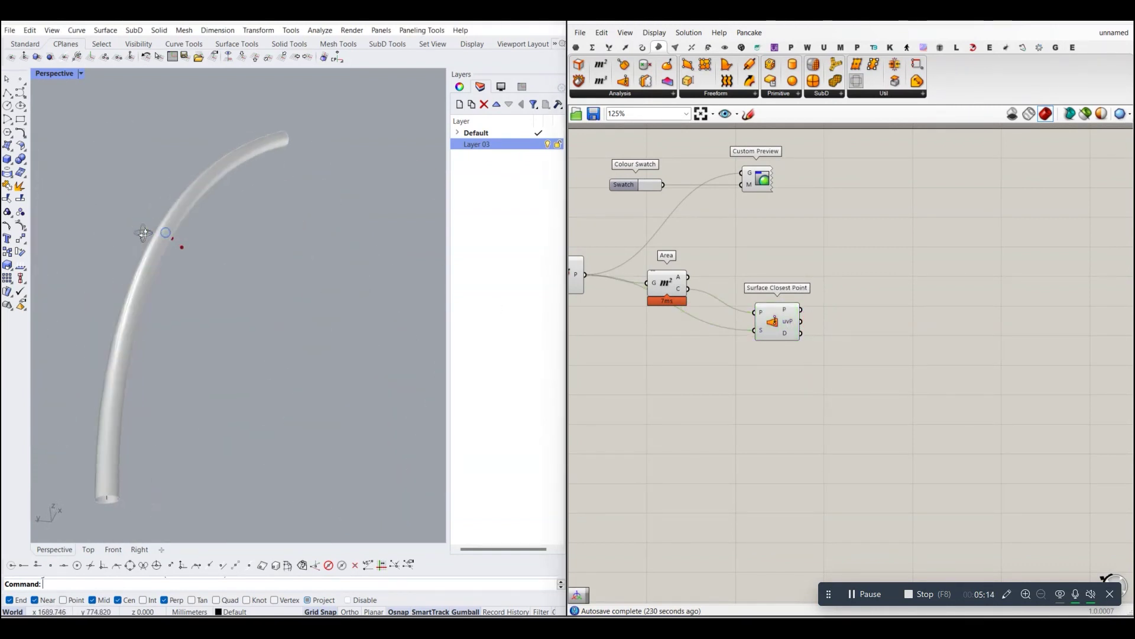
{"action": "scroll", "coordinate": [200, 232], "scroll_direction": "up", "scroll_amount": 2}
{"action": "scroll", "coordinate": [194, 233], "scroll_direction": "up", "scroll_amount": 2}
{"action": "scroll", "coordinate": [195, 234], "scroll_direction": "down", "scroll_amount": 1}
{"action": "scroll", "coordinate": [744, 324], "scroll_direction": "down", "scroll_amount": 2}
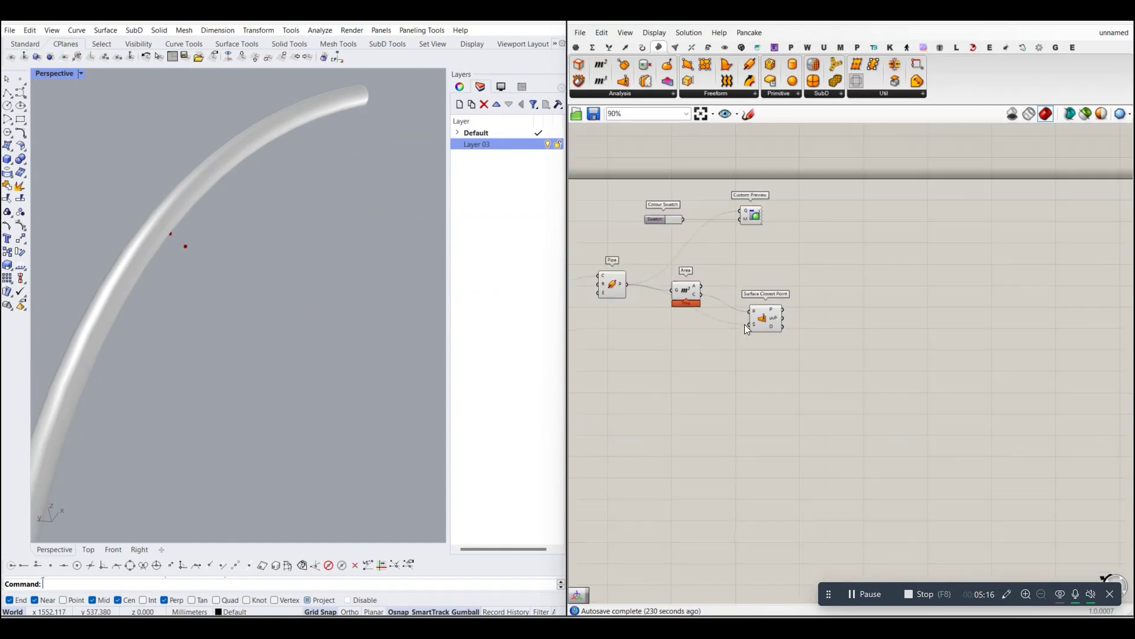
{"action": "scroll", "coordinate": [734, 298], "scroll_direction": "up", "scroll_amount": 4}
{"action": "scroll", "coordinate": [723, 297], "scroll_direction": "up", "scroll_amount": 3}
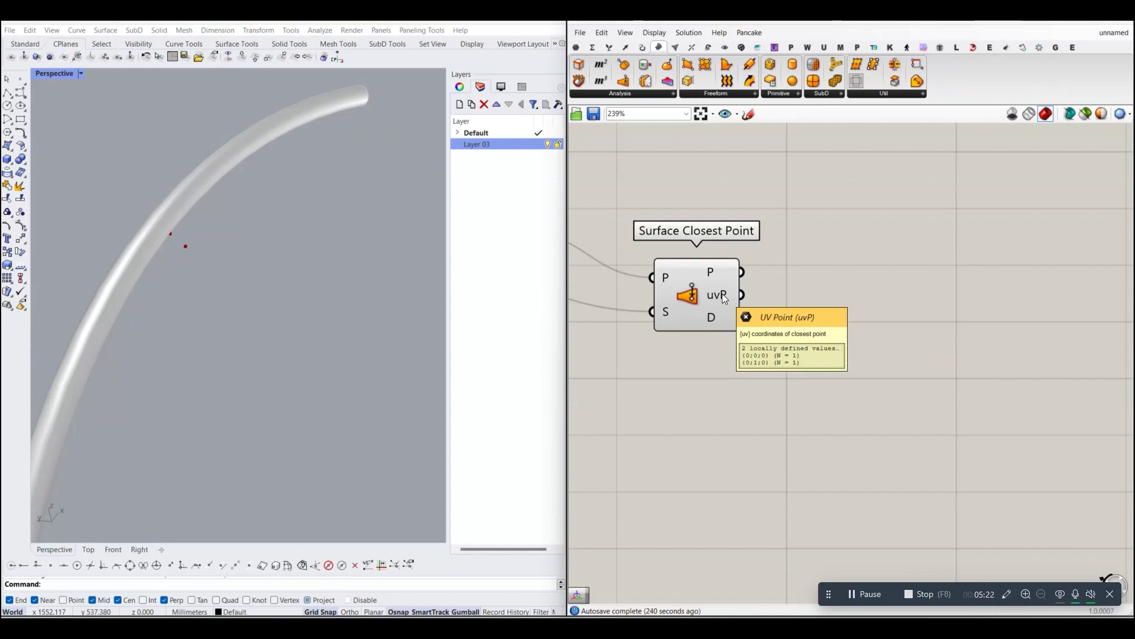
Place an Osculating Circles component and feed it the Surface Closest Point uv coordinates.
{"action": "left_click", "coordinate": [656, 92]}
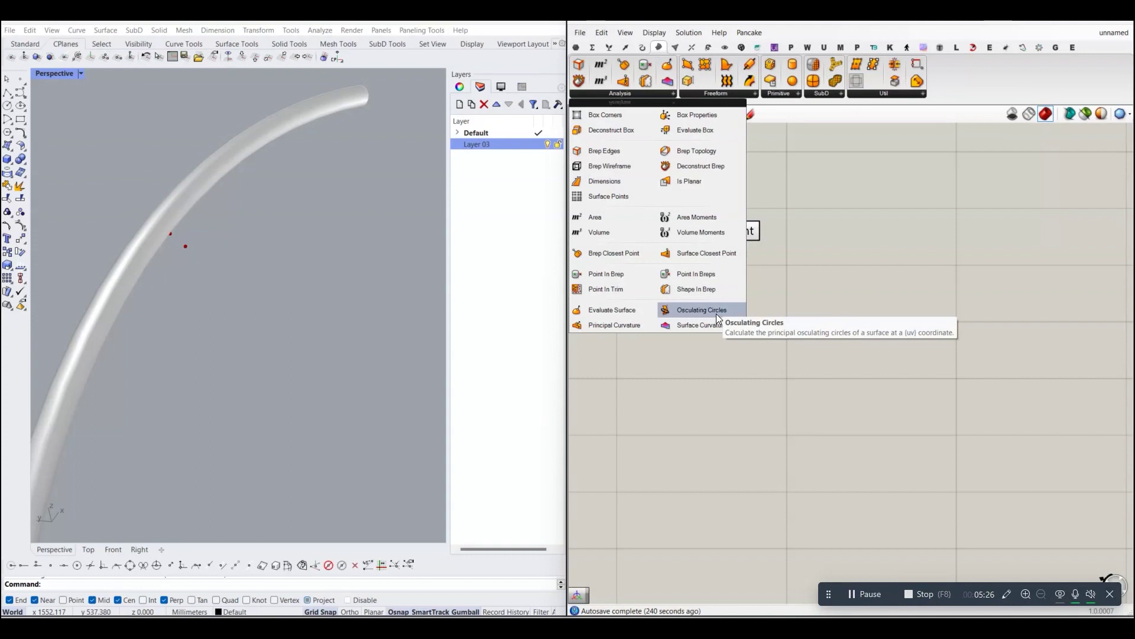
{"action": "left_click_drag", "start_coordinate": [716, 314], "coordinate": [856, 292]}
{"action": "scroll", "coordinate": [850, 293], "scroll_direction": "down", "scroll_amount": 2}
{"action": "left_click", "coordinate": [838, 325]}
{"action": "scroll", "coordinate": [786, 316], "scroll_direction": "up", "scroll_amount": 2}
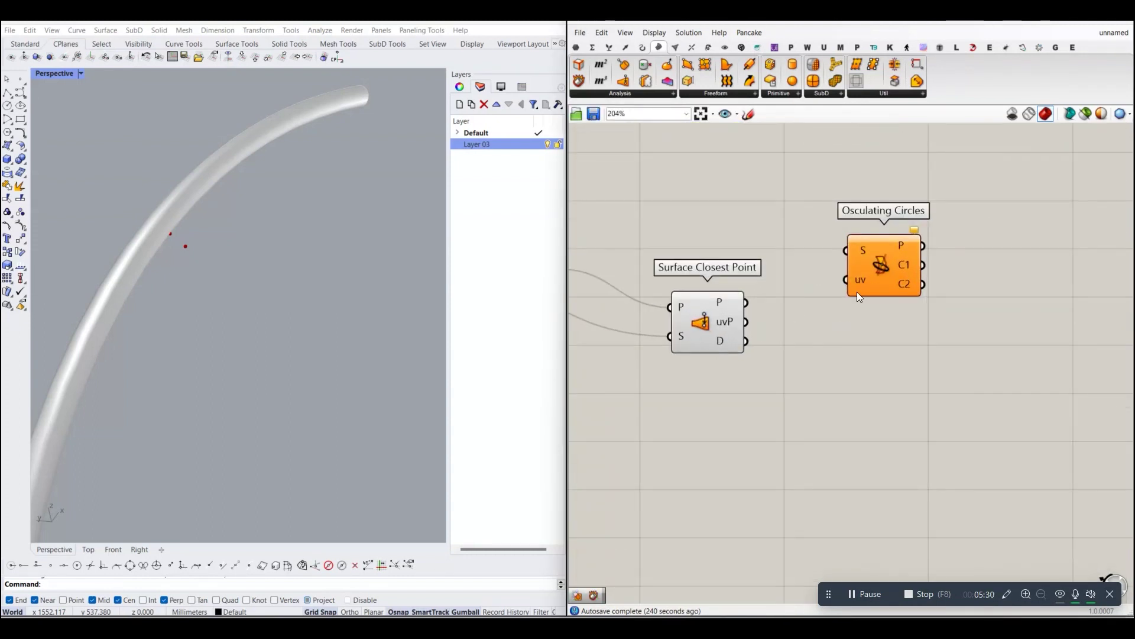
{"action": "left_click_drag", "start_coordinate": [746, 322], "coordinate": [845, 281]}
{"action": "scroll", "coordinate": [853, 290], "scroll_direction": "down", "scroll_amount": 2}
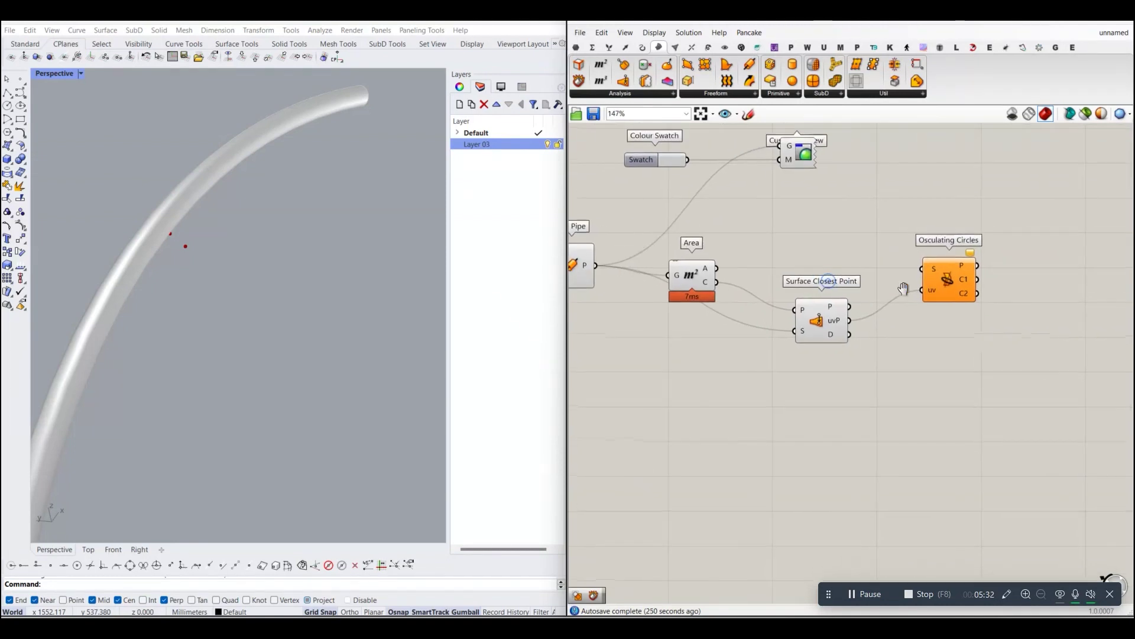
{"action": "scroll", "coordinate": [1018, 310], "scroll_direction": "up", "scroll_amount": 1}
{"action": "left_click", "coordinate": [783, 323]}
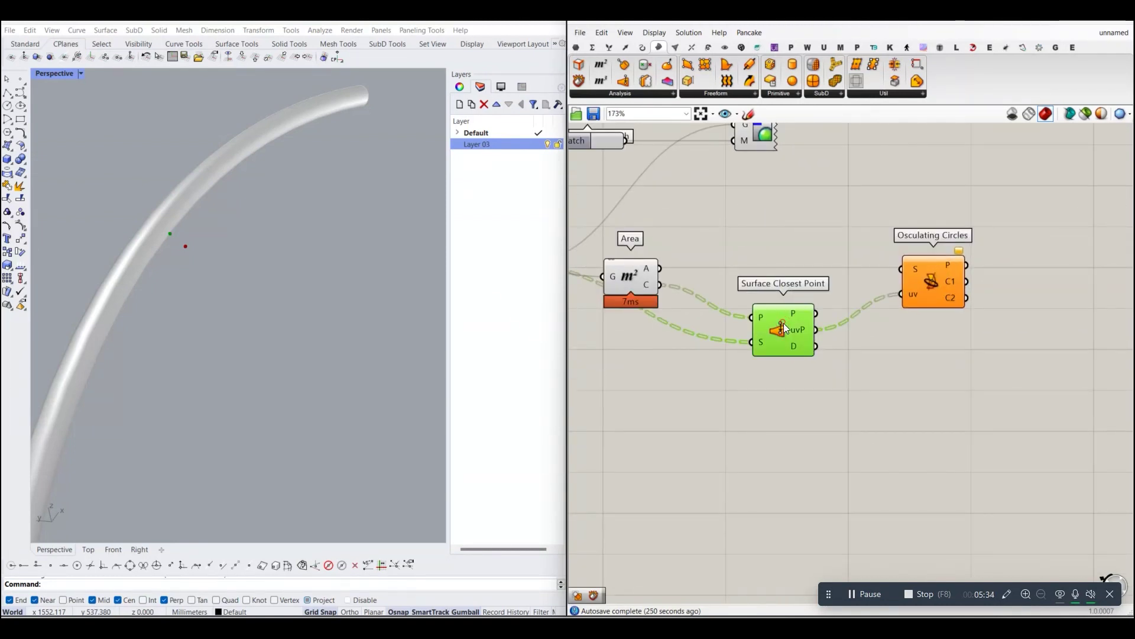
{"action": "left_click", "coordinate": [847, 333]}
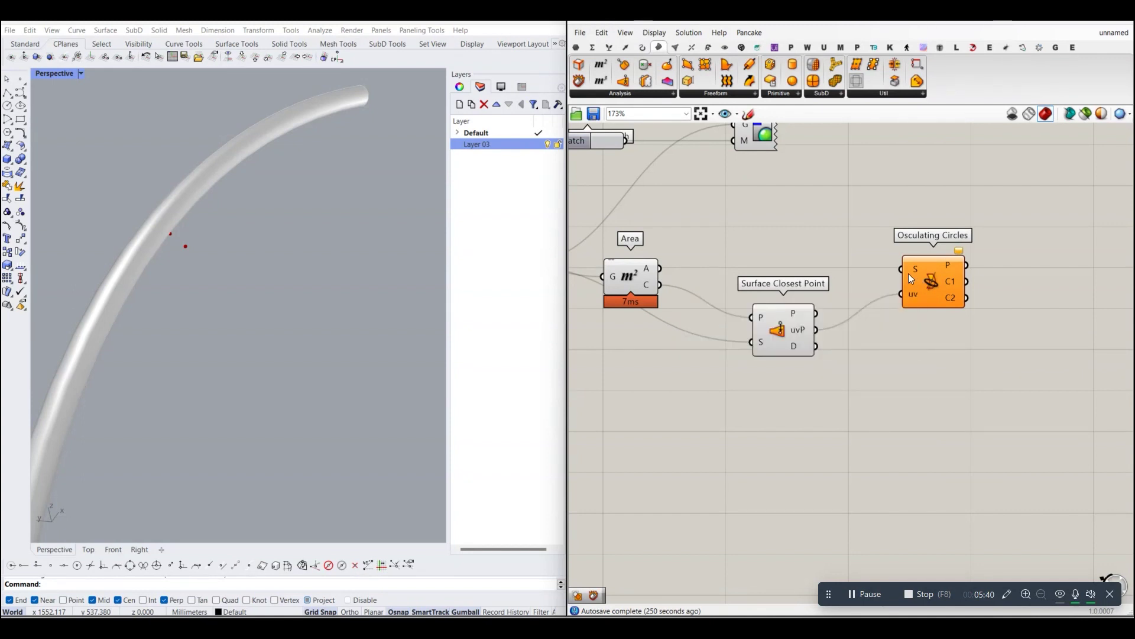
Use the pipe as the Osculating Circles surface so red circles appear around the pipes.
{"action": "scroll", "coordinate": [864, 271], "scroll_direction": "down", "scroll_amount": 2}
{"action": "right_click_drag", "start_coordinate": [618, 272], "coordinate": [673, 272]}
{"action": "left_click_drag", "start_coordinate": [669, 273], "coordinate": [949, 278]}
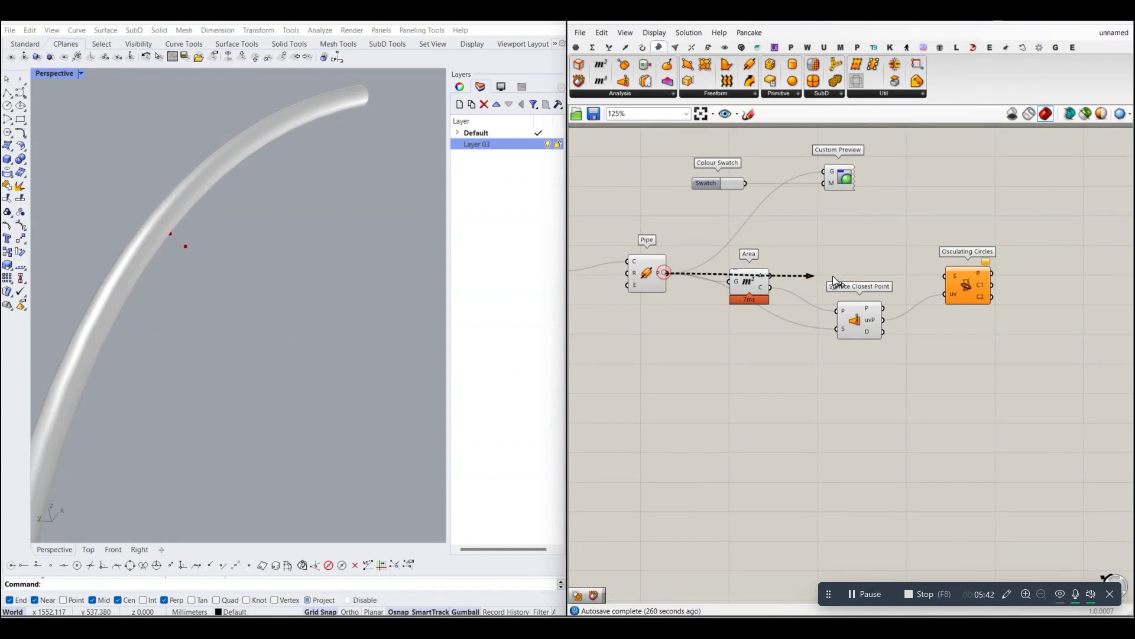
{"action": "right_click_drag", "start_coordinate": [950, 280], "coordinate": [867, 258]}
{"action": "left_click_drag", "start_coordinate": [867, 257], "coordinate": [852, 276]}
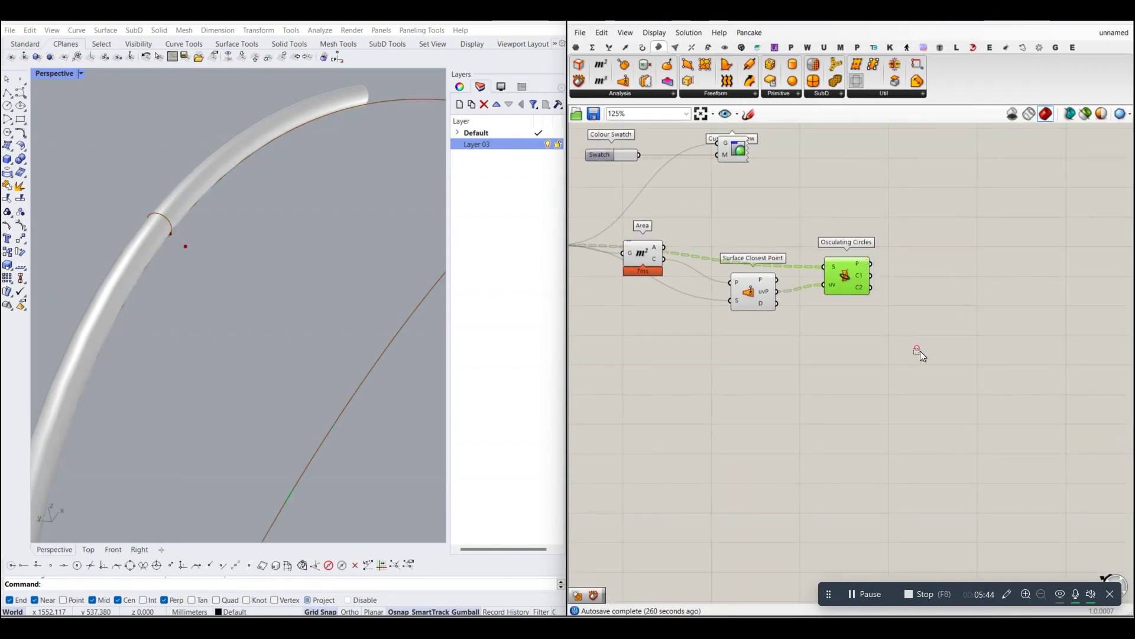
{"action": "left_click", "coordinate": [920, 350]}
Orbit the Perspective view to inspect the osculating circles around the pipes.
{"action": "scroll", "coordinate": [180, 310], "scroll_direction": "down", "scroll_amount": 3}
{"action": "mouse_move", "coordinate": [180, 305]}
{"action": "right_mouse_down"}
{"action": "mouse_move", "coordinate": [237, 319]}
{"action": "mouse_move", "coordinate": [356, 304]}
{"action": "right_mouse_up"}
{"action": "scroll", "coordinate": [335, 279], "scroll_direction": "up", "scroll_amount": 3}
{"action": "scroll", "coordinate": [337, 272], "scroll_direction": "down", "scroll_amount": 2}
{"action": "scroll", "coordinate": [329, 278], "scroll_direction": "up", "scroll_amount": 3}
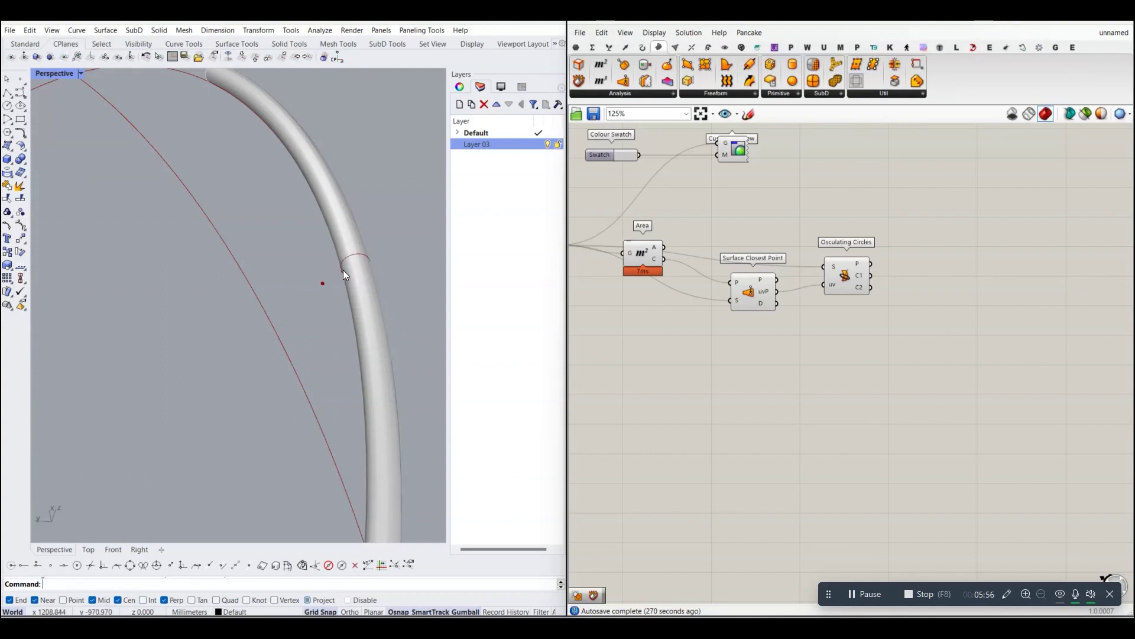
{"action": "scroll", "coordinate": [365, 269], "scroll_direction": "down", "scroll_amount": 5}
{"action": "scroll", "coordinate": [363, 263], "scroll_direction": "down", "scroll_amount": 2}
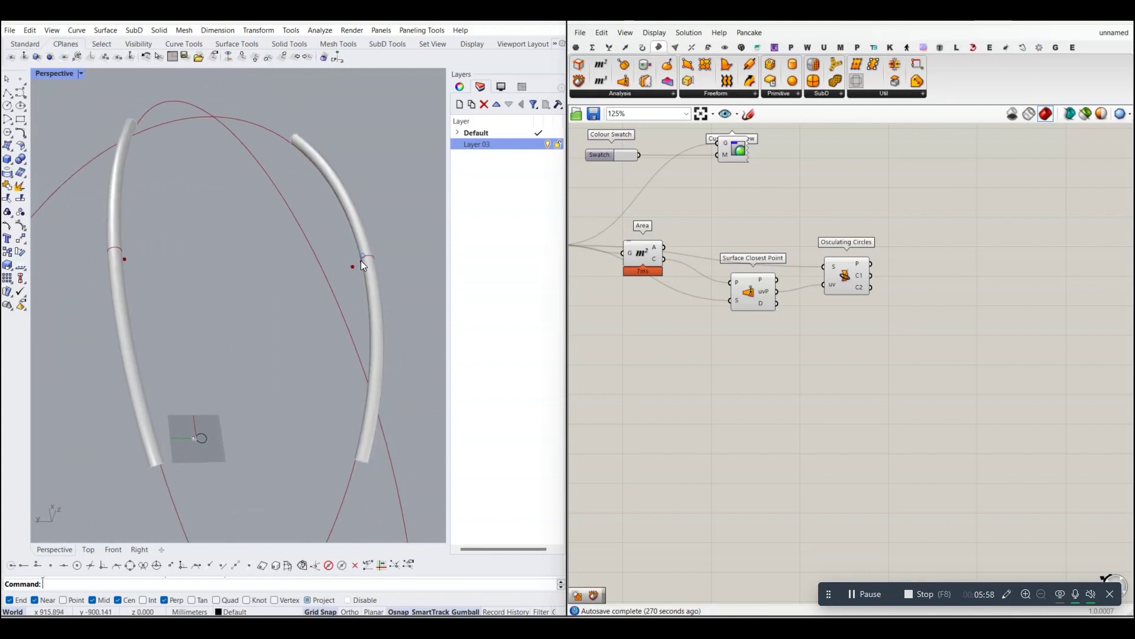
{"action": "right_click_drag", "start_coordinate": [363, 264], "coordinate": [363, 390]}
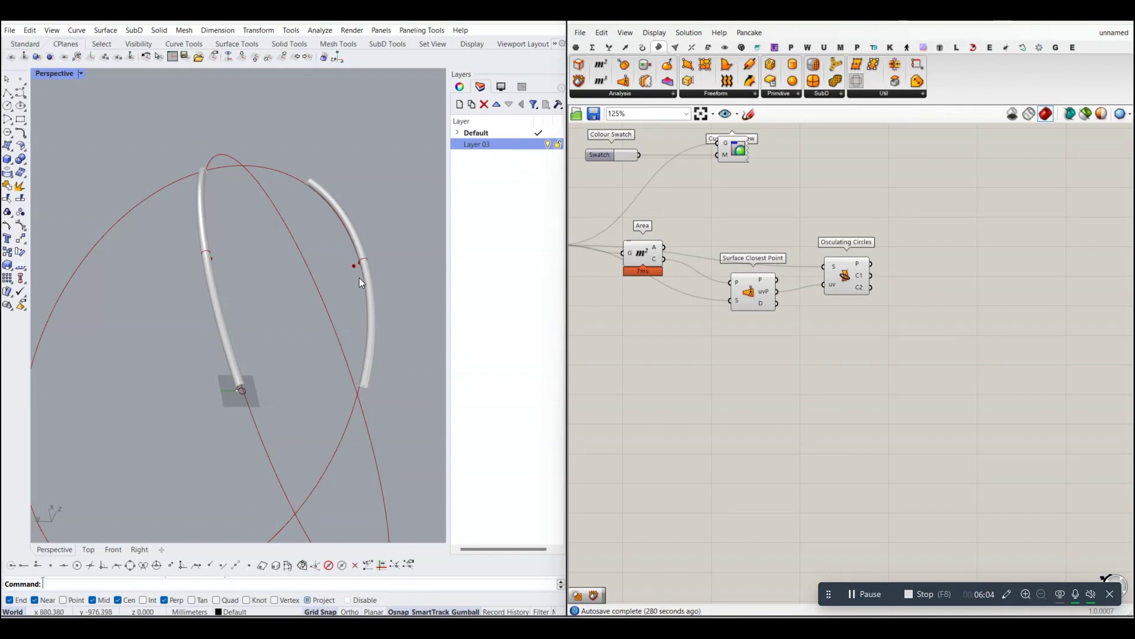
{"action": "scroll", "coordinate": [360, 278], "scroll_direction": "up", "scroll_amount": 2}
{"action": "scroll", "coordinate": [366, 265], "scroll_direction": "up", "scroll_amount": 2}
{"action": "scroll", "coordinate": [352, 253], "scroll_direction": "up", "scroll_amount": 2}
{"action": "scroll", "coordinate": [364, 258], "scroll_direction": "up", "scroll_amount": 2}
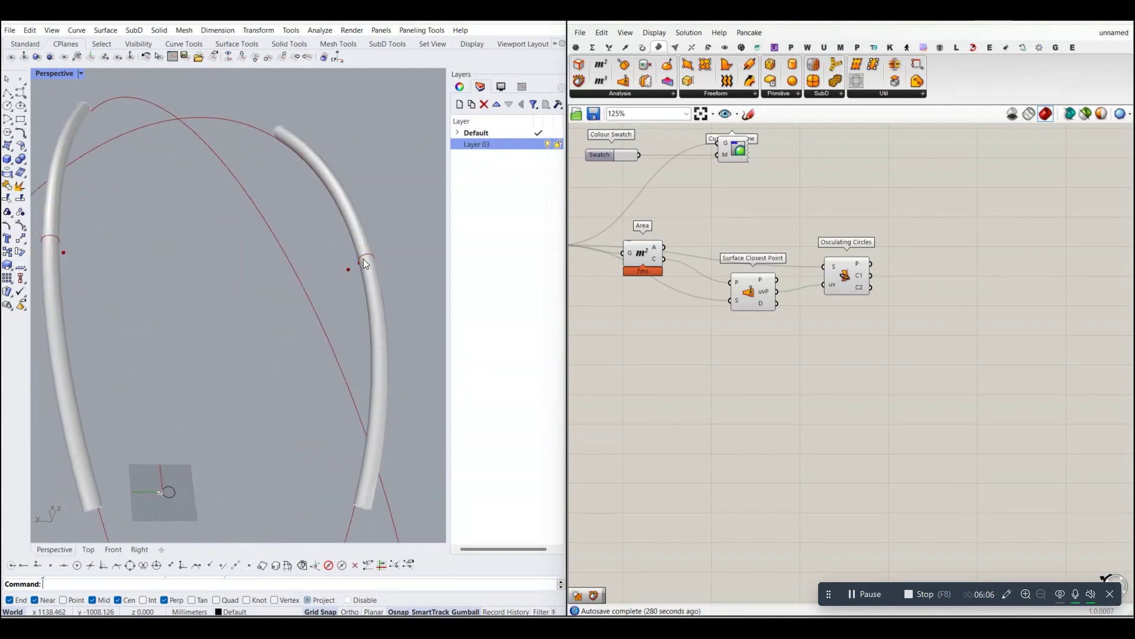
{"action": "scroll", "coordinate": [364, 264], "scroll_direction": "up", "scroll_amount": 2}
{"action": "scroll", "coordinate": [357, 264], "scroll_direction": "up", "scroll_amount": 2}
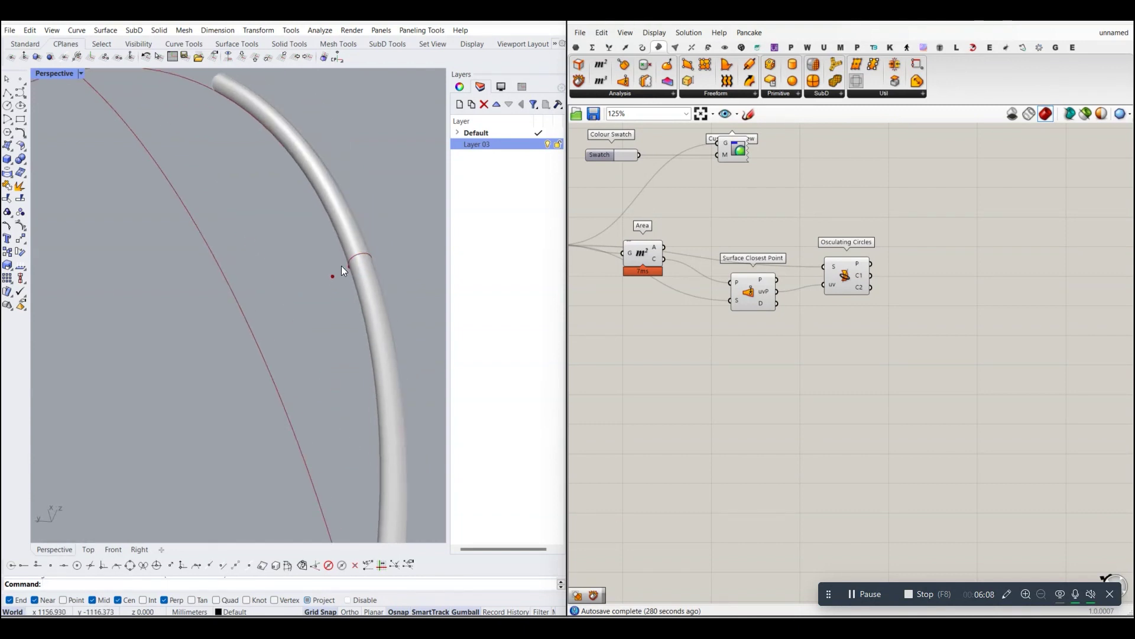
{"action": "scroll", "coordinate": [355, 248], "scroll_direction": "down", "scroll_amount": 5}
{"action": "right_click_drag", "start_coordinate": [351, 250], "coordinate": [171, 242]}
{"action": "scroll", "coordinate": [221, 264], "scroll_direction": "down", "scroll_amount": 3}
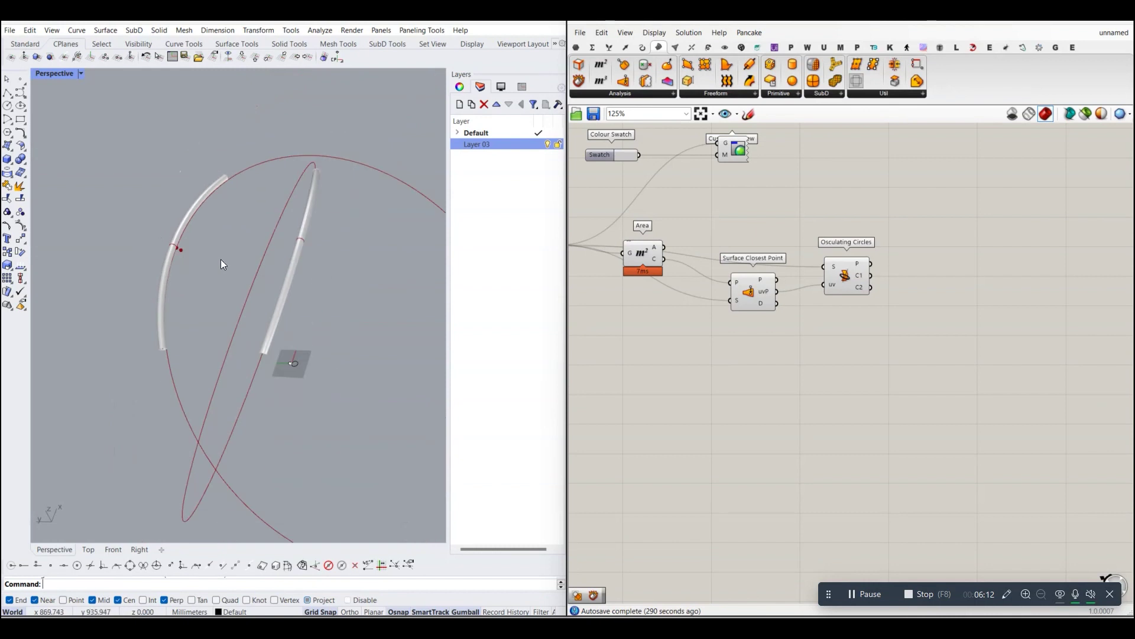
{"action": "right_click_drag", "start_coordinate": [827, 320], "coordinate": [767, 317]}
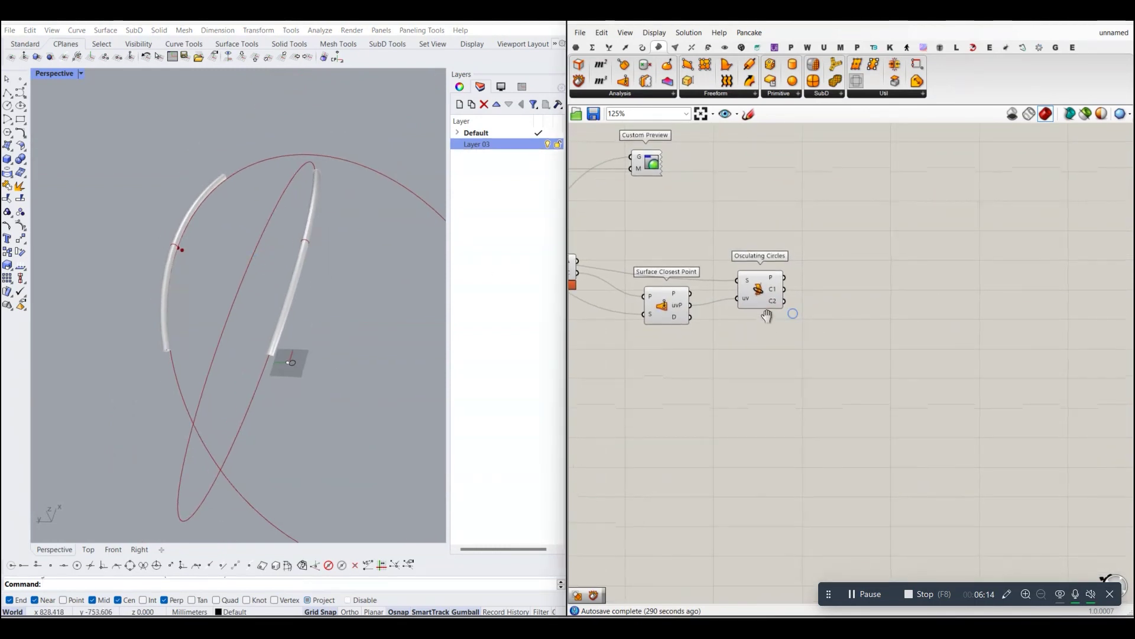
{"action": "scroll", "coordinate": [768, 314], "scroll_direction": "up", "scroll_amount": 1}
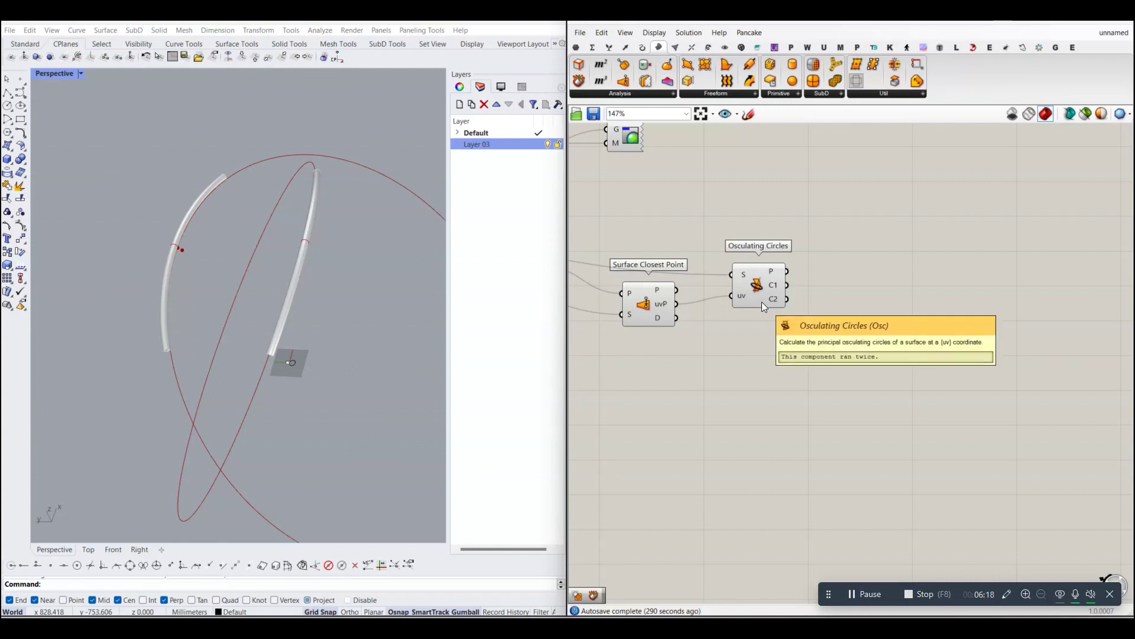
{"action": "scroll", "coordinate": [772, 307], "scroll_direction": "up", "scroll_amount": 2}
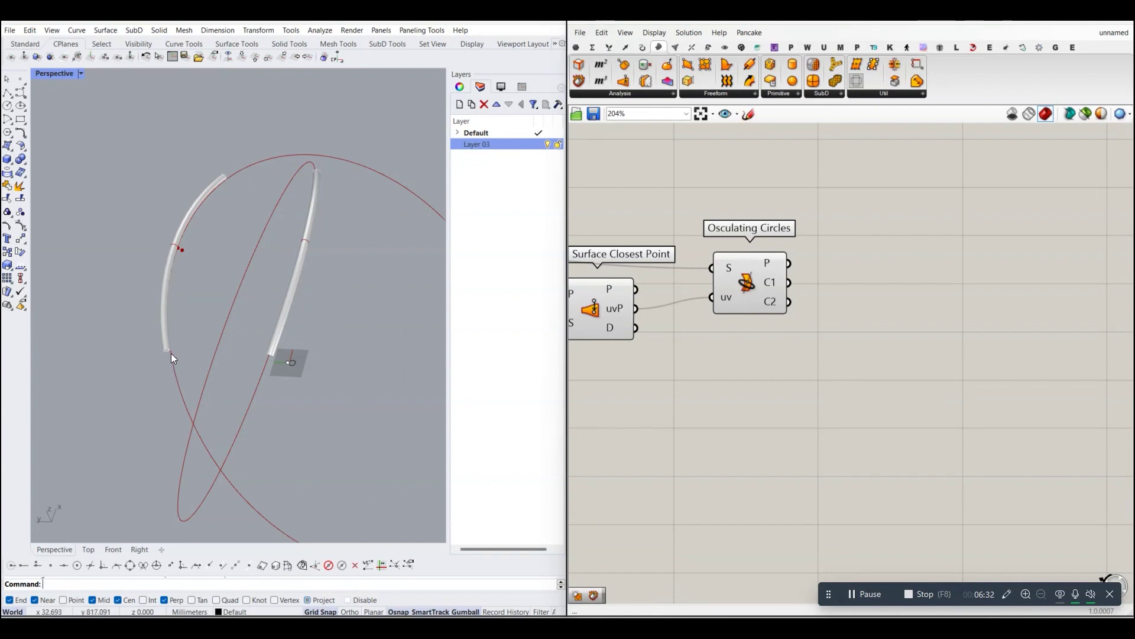
{"action": "scroll", "coordinate": [175, 309], "scroll_direction": "up", "scroll_amount": 5}
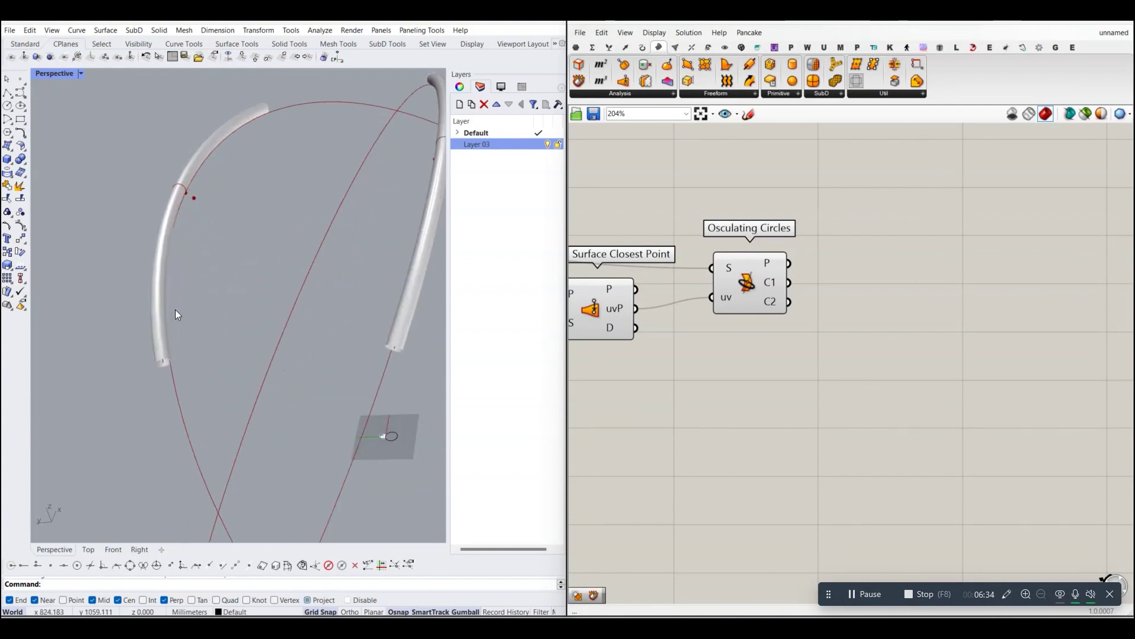
Add a Pull Curve component by searching 'pull' on the canvas.
{"action": "left_click", "coordinate": [644, 48]}
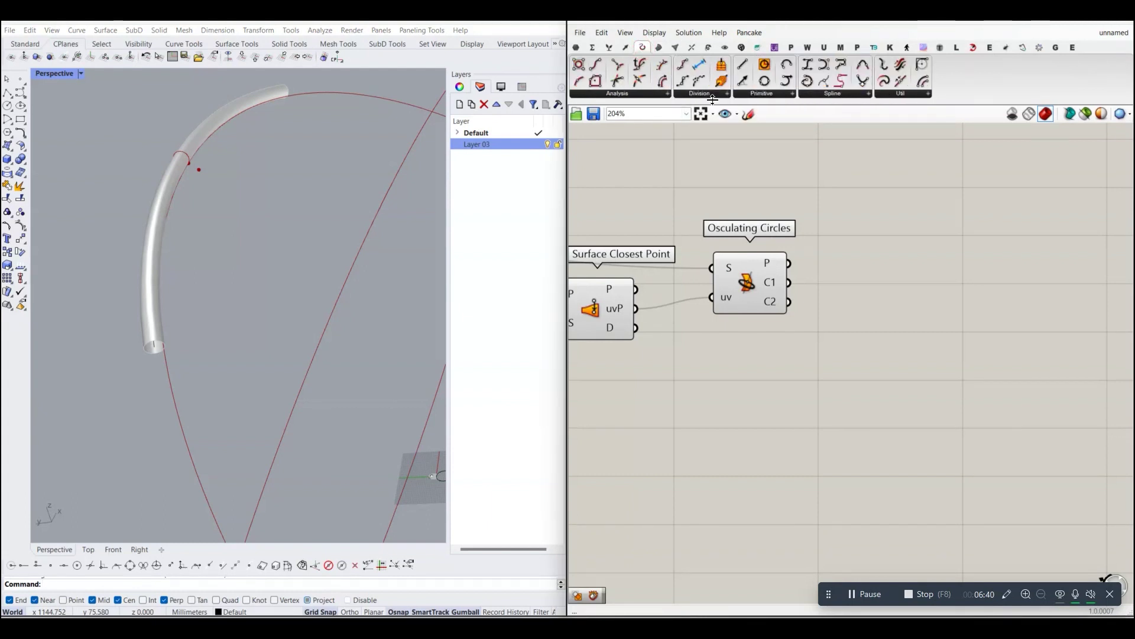
{"action": "left_click", "coordinate": [680, 95]}
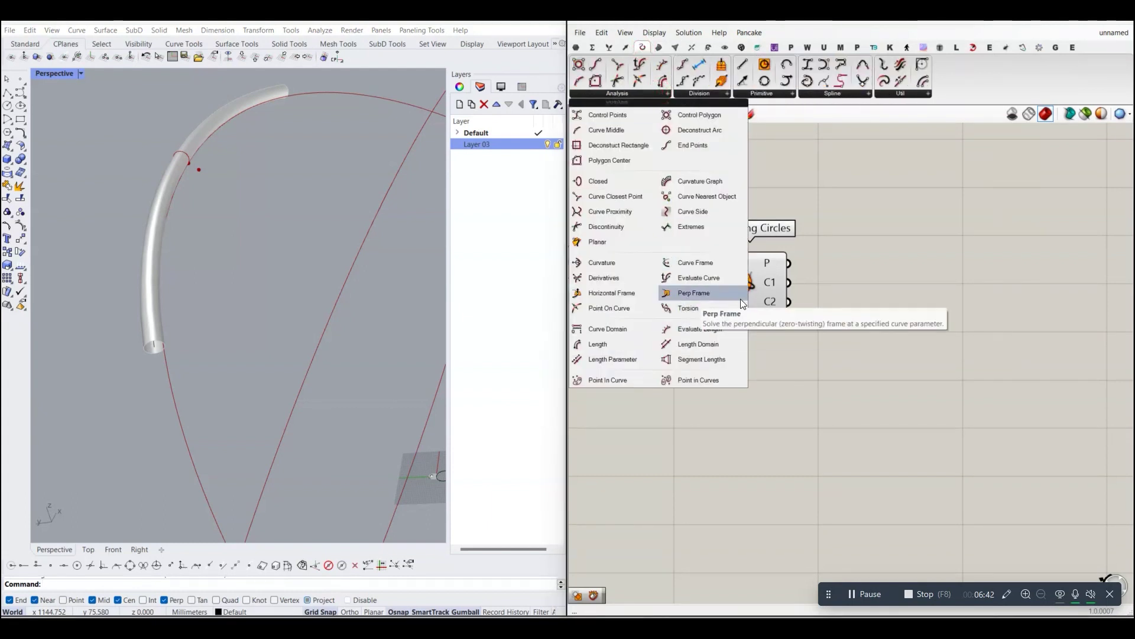
{"action": "left_click", "coordinate": [861, 251]}
{"action": "double_click", "coordinate": [862, 242]}
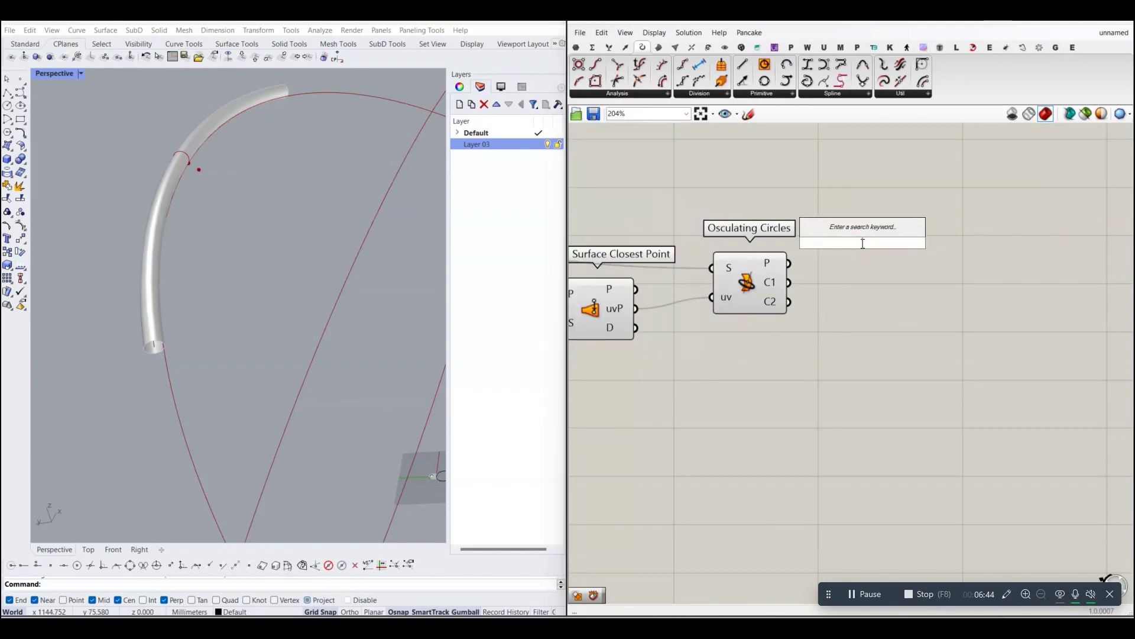
{"action": "type", "text": "pull"}
{"action": "left_click", "coordinate": [840, 228]}
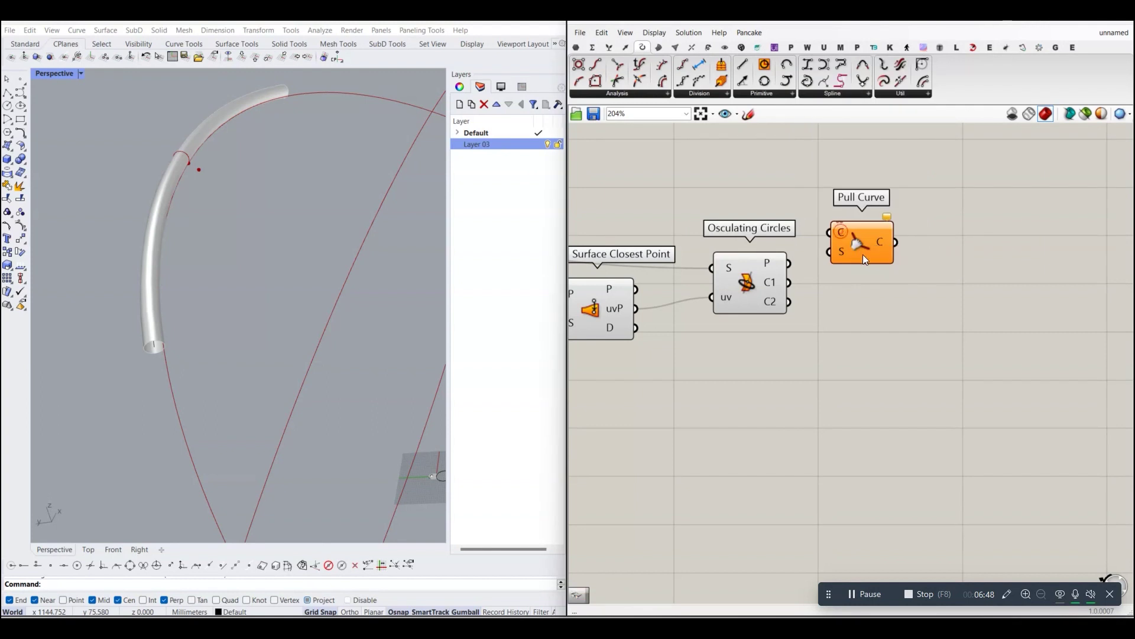
{"action": "scroll", "coordinate": [871, 257], "scroll_direction": "down", "scroll_amount": 2}
{"action": "left_click", "coordinate": [829, 281]}
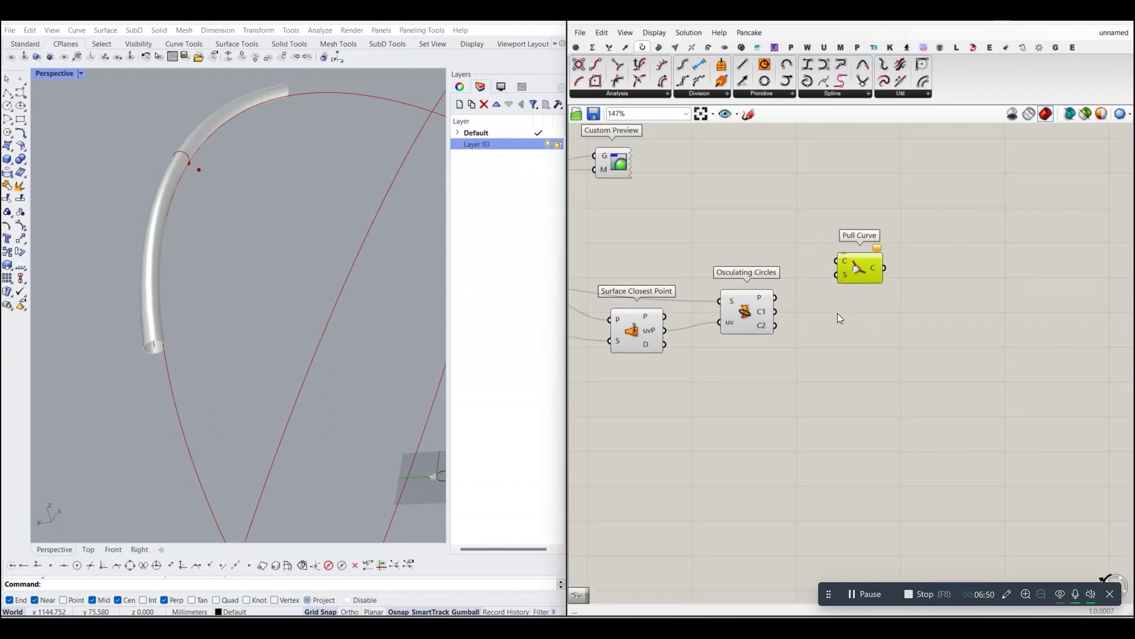
{"action": "scroll", "coordinate": [827, 305], "scroll_direction": "up", "scroll_amount": 2}
Feed Osculating Circles C2 into Pull Curve's C input and the pipe surface into S.
{"action": "mouse_move", "coordinate": [750, 338]}
{"action": "left_mouse_down"}
{"action": "mouse_move", "coordinate": [842, 249]}
{"action": "mouse_move", "coordinate": [904, 299]}
{"action": "left_mouse_up"}
{"action": "scroll", "coordinate": [851, 334], "scroll_direction": "down", "scroll_amount": 3}
{"action": "left_click", "coordinate": [851, 334]}
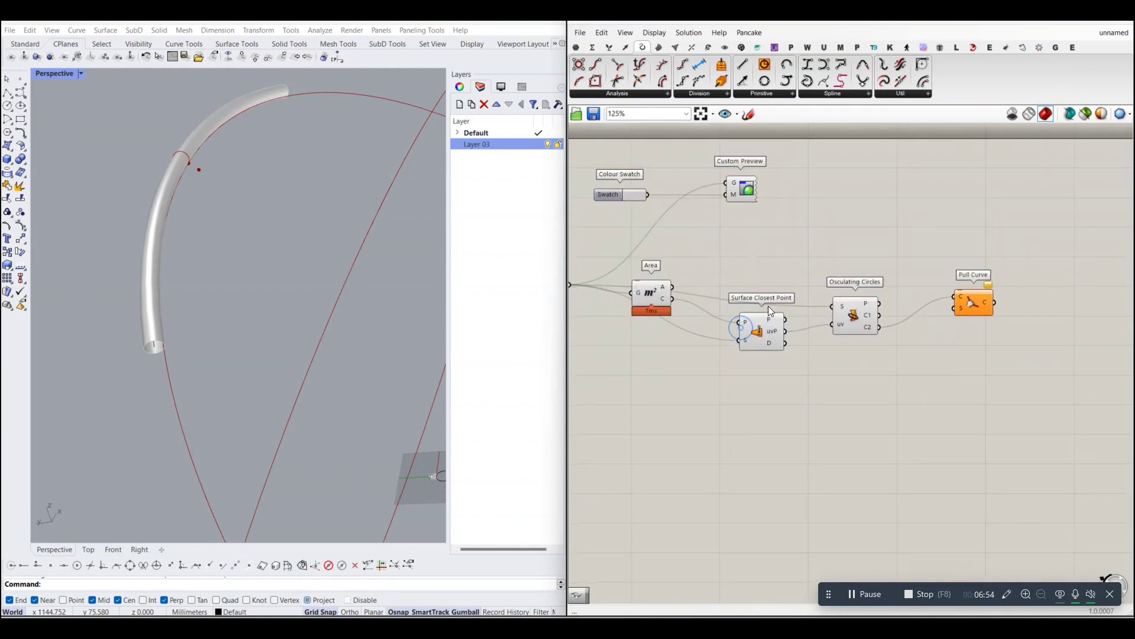
{"action": "left_click_drag", "start_coordinate": [658, 295], "coordinate": [1048, 317]}
{"action": "scroll", "coordinate": [857, 314], "scroll_direction": "up", "scroll_amount": 3}
{"action": "left_click", "coordinate": [830, 312]}
{"action": "left_click", "coordinate": [881, 347]}
{"action": "scroll", "coordinate": [830, 312], "scroll_direction": "down", "scroll_amount": 3}
{"action": "left_click", "coordinate": [829, 312]}
{"action": "left_click", "coordinate": [790, 366]}
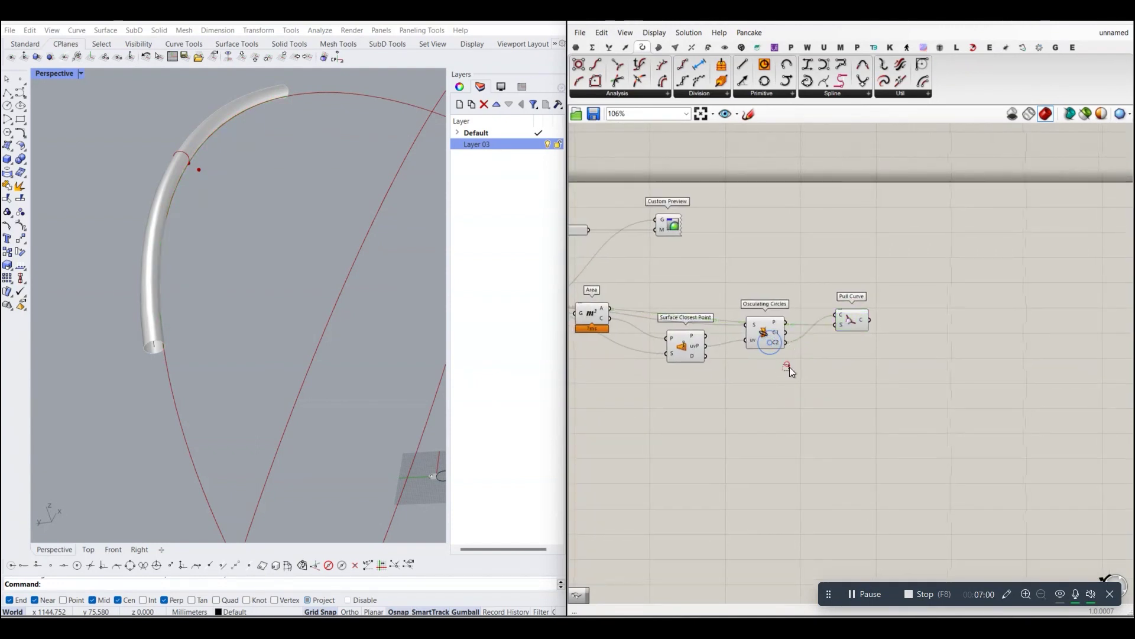
Orbit the Perspective view to inspect the pulled green curves along both tubes.
{"action": "left_click_drag", "start_coordinate": [819, 397], "coordinate": [604, 307]}
{"action": "right_click", "coordinate": [666, 265]}
{"action": "left_click", "coordinate": [730, 253]}
{"action": "right_click_drag", "start_coordinate": [797, 295], "coordinate": [752, 294]}
{"action": "scroll", "coordinate": [769, 307], "scroll_direction": "up", "scroll_amount": 3}
{"action": "left_click", "coordinate": [796, 323]}
{"action": "mouse_move", "coordinate": [349, 296]}
{"action": "right_mouse_down"}
{"action": "mouse_move", "coordinate": [197, 279]}
{"action": "mouse_move", "coordinate": [168, 252]}
{"action": "mouse_move", "coordinate": [190, 215]}
{"action": "mouse_move", "coordinate": [94, 285]}
{"action": "mouse_move", "coordinate": [91, 250]}
{"action": "right_mouse_up"}
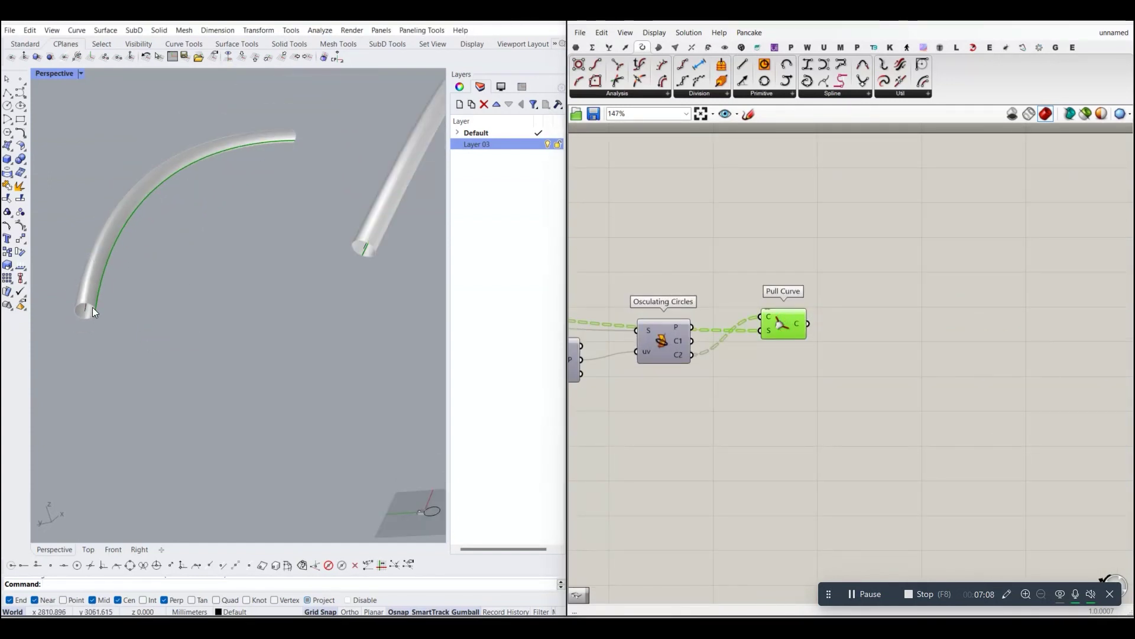
{"action": "mouse_move", "coordinate": [201, 151]}
{"action": "right_mouse_down"}
{"action": "mouse_move", "coordinate": [131, 285]}
{"action": "mouse_move", "coordinate": [289, 278]}
{"action": "mouse_move", "coordinate": [330, 263]}
{"action": "mouse_move", "coordinate": [360, 285]}
{"action": "mouse_move", "coordinate": [378, 263]}
{"action": "right_mouse_up"}
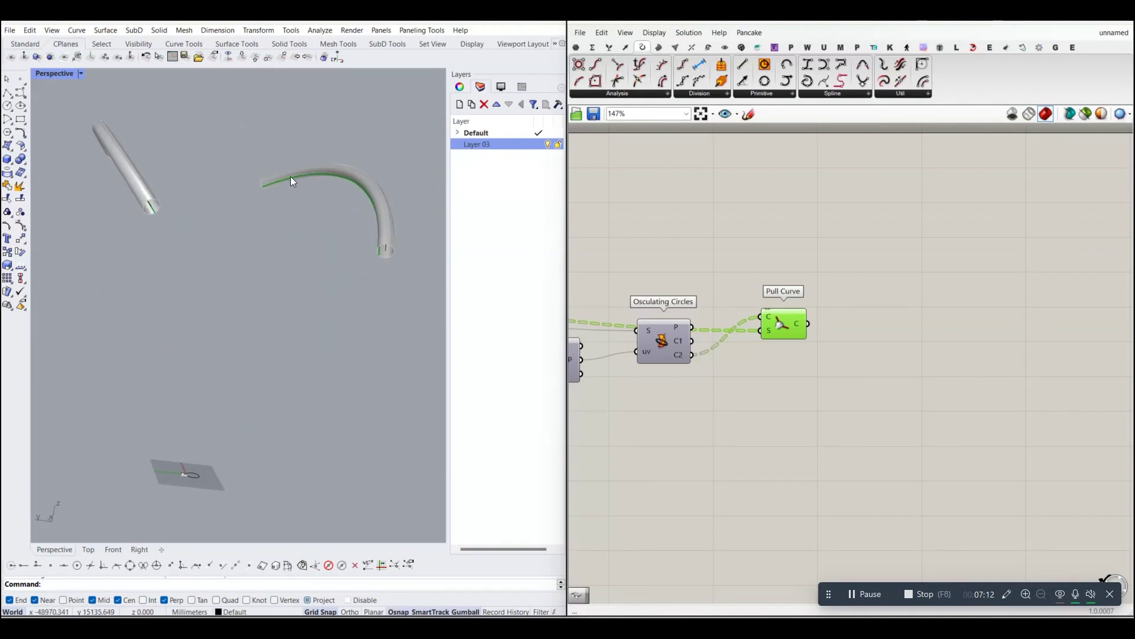
{"action": "mouse_move", "coordinate": [311, 185]}
{"action": "right_mouse_down"}
{"action": "mouse_move", "coordinate": [382, 301]}
{"action": "mouse_move", "coordinate": [363, 287]}
{"action": "mouse_move", "coordinate": [353, 292]}
{"action": "mouse_move", "coordinate": [345, 249]}
{"action": "mouse_move", "coordinate": [369, 216]}
{"action": "right_mouse_up"}
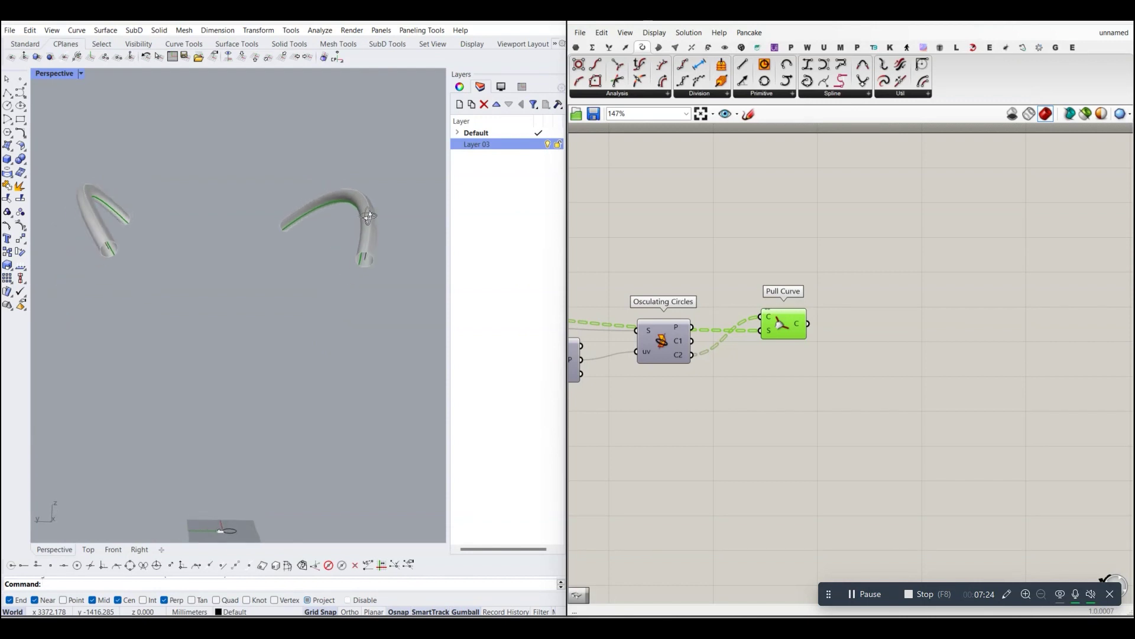
{"action": "scroll", "coordinate": [367, 250], "scroll_direction": "up", "scroll_amount": 2}
{"action": "scroll", "coordinate": [369, 264], "scroll_direction": "up", "scroll_amount": 1}
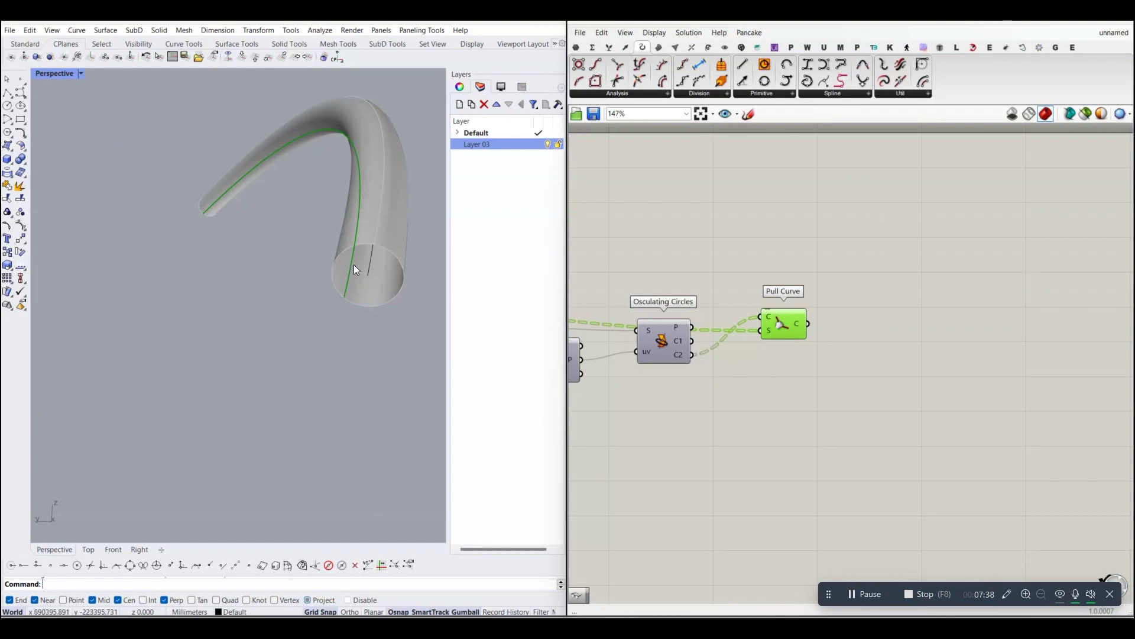
Add a Divide Curve component and feed it the original rail curve.
{"action": "left_click", "coordinate": [712, 231]}
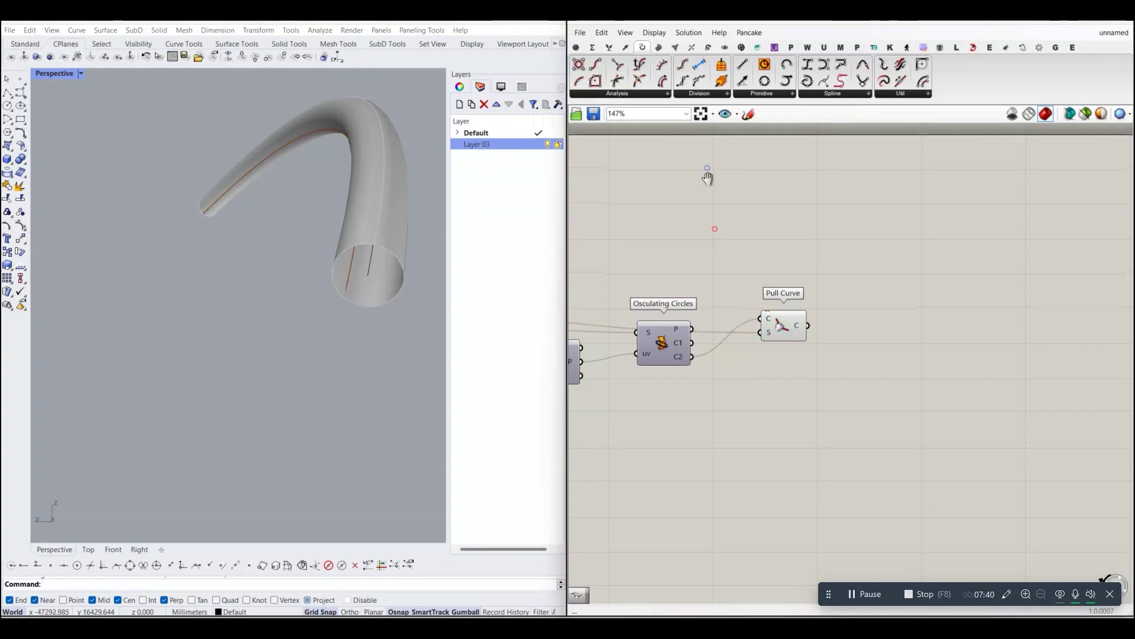
{"action": "left_click_drag", "start_coordinate": [682, 81], "coordinate": [830, 223]}
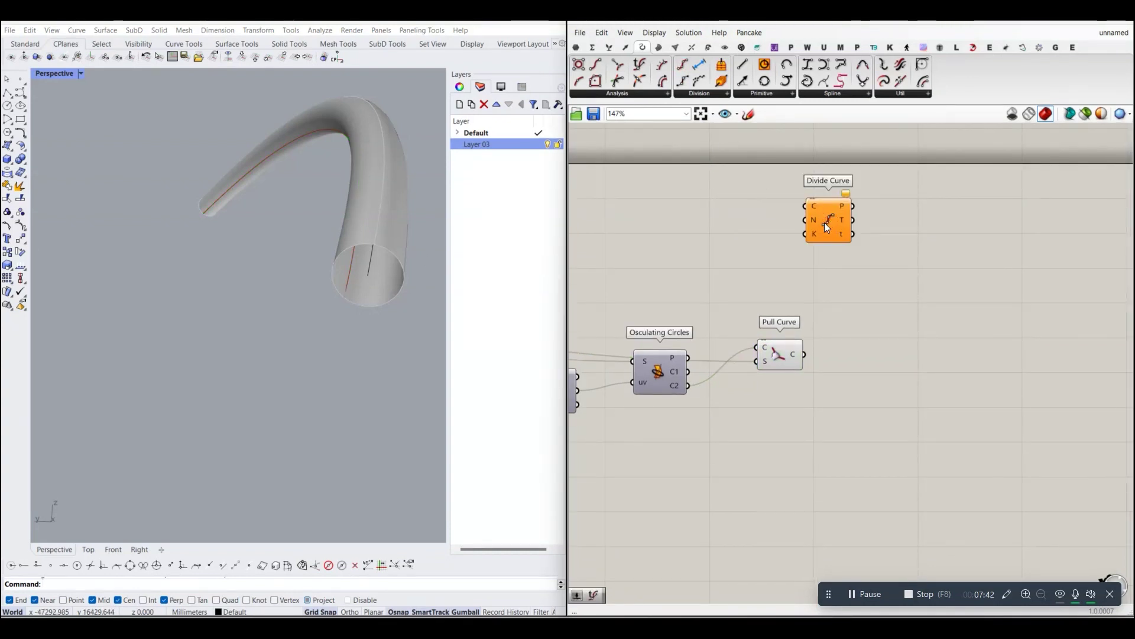
{"action": "right_click_drag", "start_coordinate": [784, 268], "coordinate": [886, 257]}
{"action": "scroll", "coordinate": [747, 284], "scroll_direction": "down", "scroll_amount": 2}
{"action": "left_click_drag", "start_coordinate": [721, 281], "coordinate": [914, 245]}
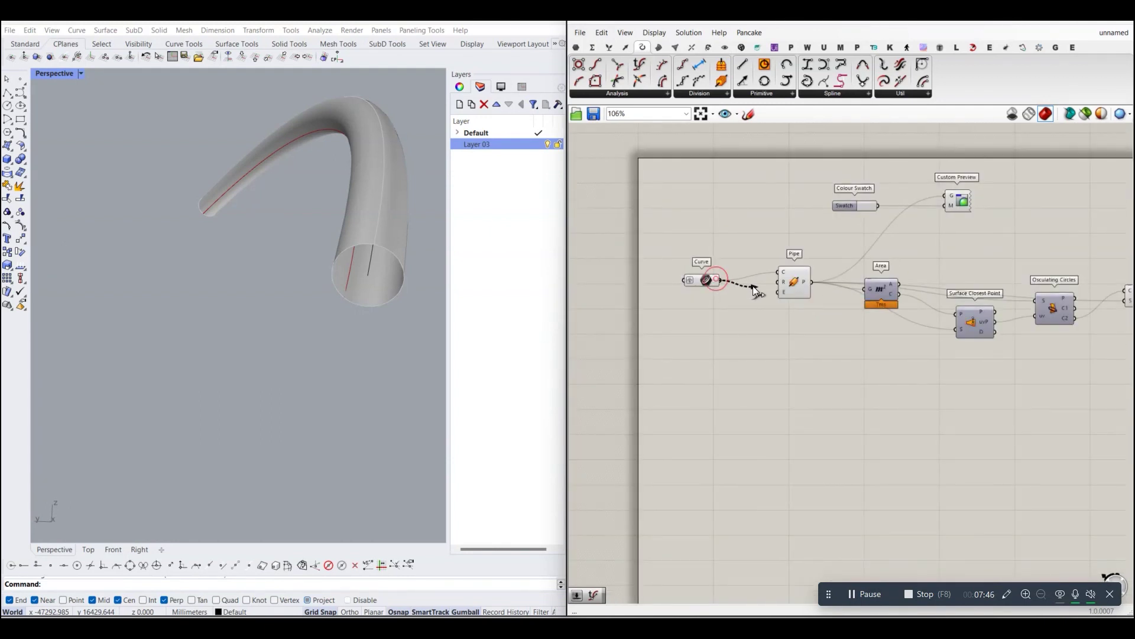
{"action": "right_click_drag", "start_coordinate": [914, 244], "coordinate": [807, 255]}
{"action": "left_click_drag", "start_coordinate": [818, 237], "coordinate": [826, 265]}
Create a Count number slider set to 6 and connect it to Divide Curve's N input.
{"action": "double_click", "coordinate": [747, 276]}
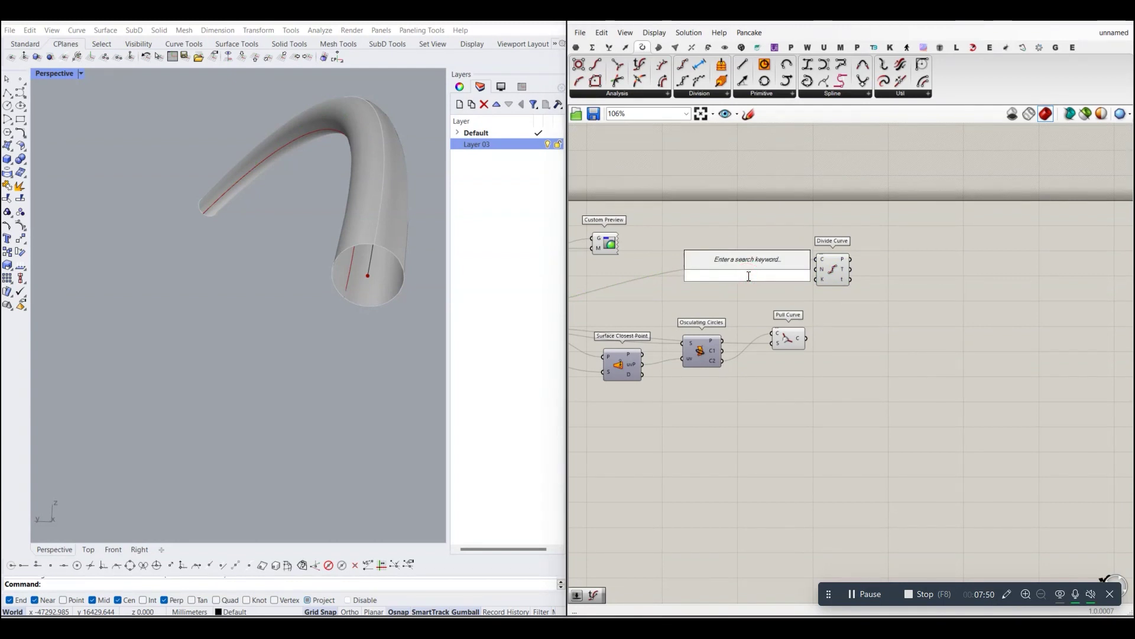
{"action": "type", "text": "69"}
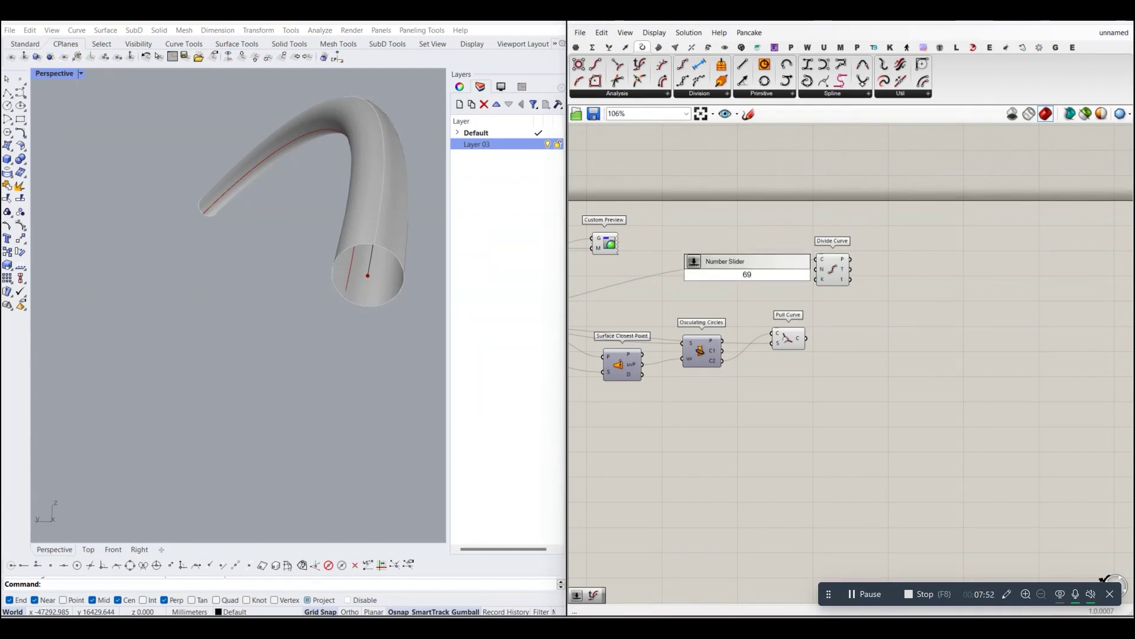
{"action": "key", "text": "Return"}
{"action": "scroll", "coordinate": [769, 276], "scroll_direction": "up", "scroll_amount": 3}
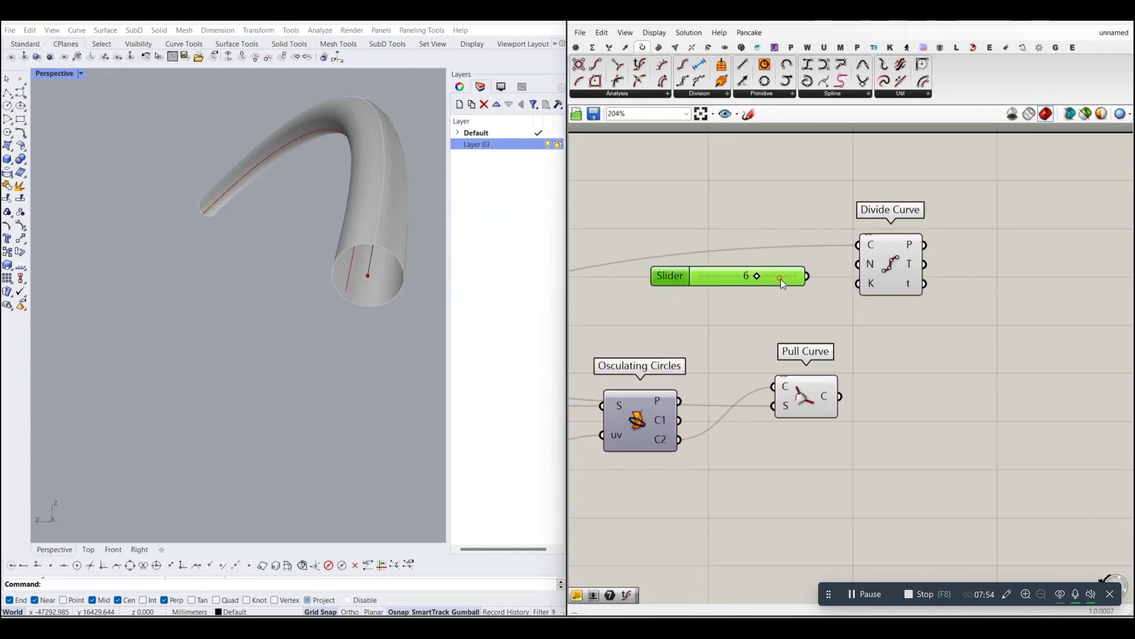
{"action": "mouse_move", "coordinate": [804, 268]}
{"action": "left_mouse_down"}
{"action": "mouse_move", "coordinate": [858, 264]}
{"action": "mouse_move", "coordinate": [851, 280]}
{"action": "left_mouse_up"}
{"action": "left_click", "coordinate": [894, 335]}
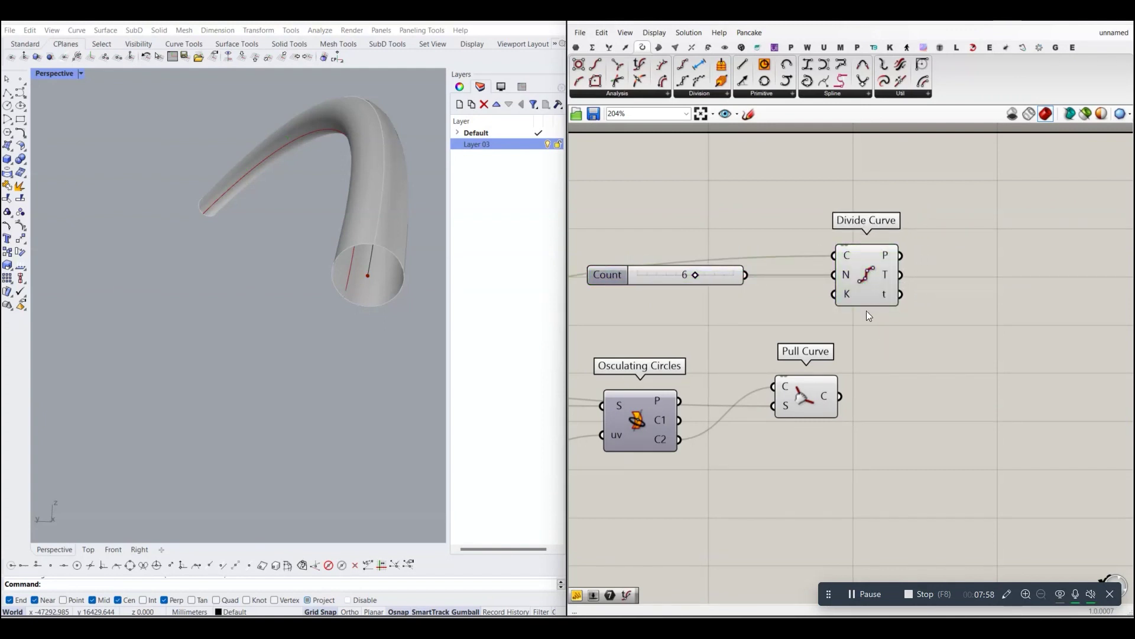
{"action": "scroll", "coordinate": [867, 310], "scroll_direction": "down", "scroll_amount": 2}
{"action": "mouse_move", "coordinate": [277, 249]}
{"action": "right_mouse_down"}
{"action": "mouse_move", "coordinate": [301, 226]}
{"action": "mouse_move", "coordinate": [264, 261]}
{"action": "mouse_move", "coordinate": [315, 233]}
{"action": "mouse_move", "coordinate": [374, 154]}
{"action": "mouse_move", "coordinate": [354, 157]}
{"action": "mouse_move", "coordinate": [371, 198]}
{"action": "right_mouse_up"}
{"action": "scroll", "coordinate": [791, 258], "scroll_direction": "down", "scroll_amount": 3}
{"action": "scroll", "coordinate": [730, 257], "scroll_direction": "up", "scroll_amount": 2}
{"action": "scroll", "coordinate": [738, 274], "scroll_direction": "up", "scroll_amount": 1}
{"action": "right_click", "coordinate": [739, 278]}
Turn off the Pipe preview so only the rail curve and its division points show.
{"action": "left_click", "coordinate": [763, 294]}
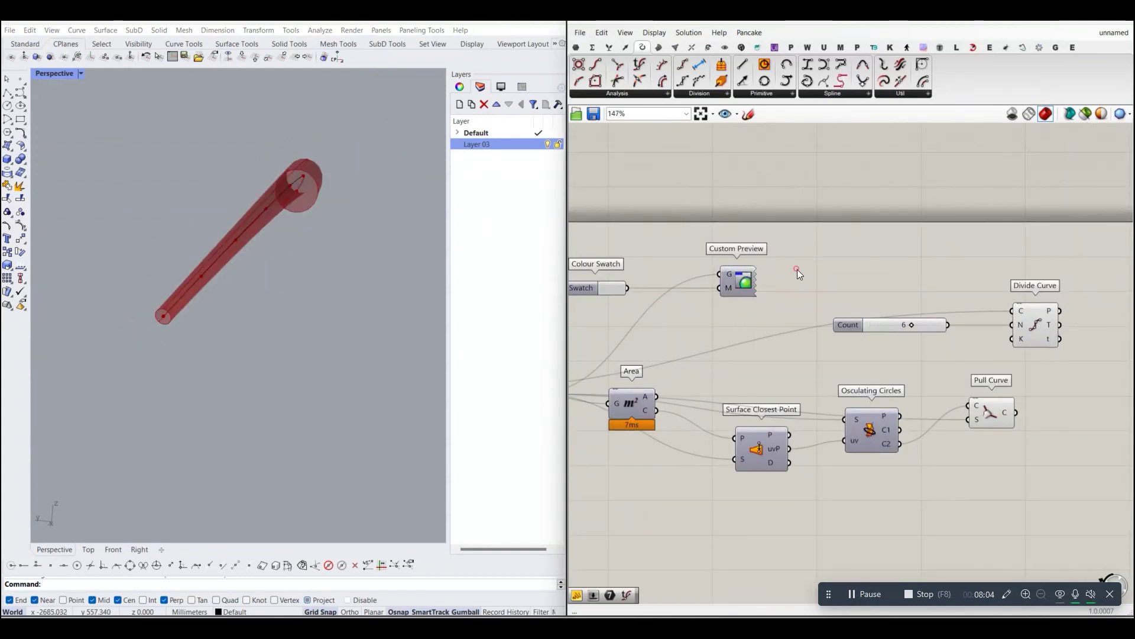
{"action": "scroll", "coordinate": [809, 293], "scroll_direction": "down", "scroll_amount": 3}
{"action": "scroll", "coordinate": [733, 308], "scroll_direction": "up", "scroll_amount": 2}
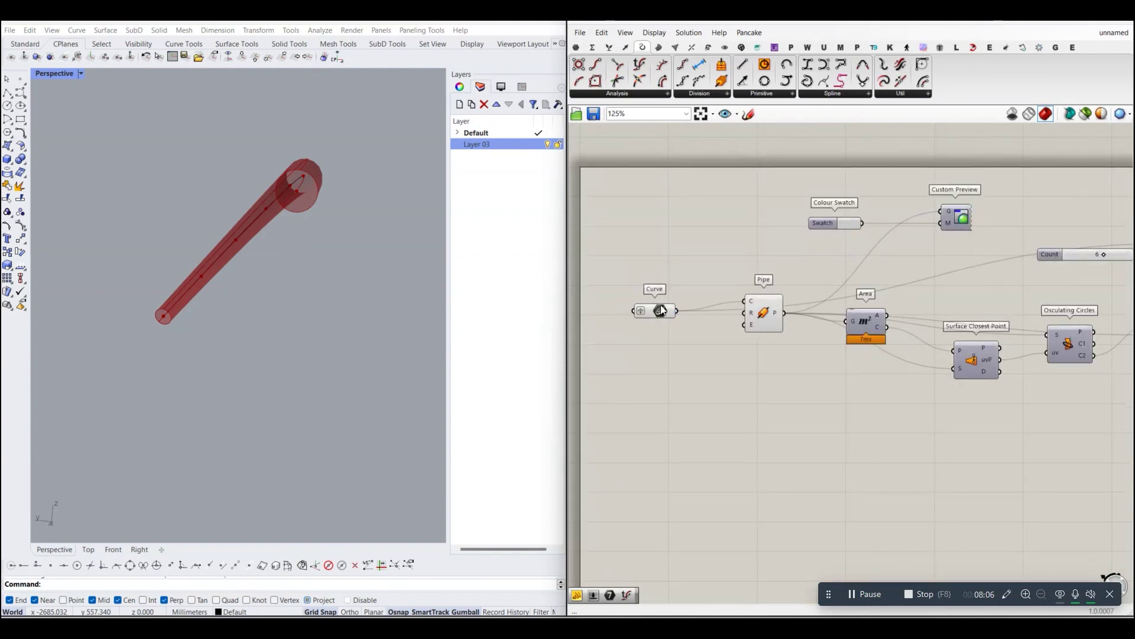
{"action": "right_click", "coordinate": [763, 319]}
{"action": "left_click", "coordinate": [778, 329]}
{"action": "mouse_move", "coordinate": [225, 254]}
{"action": "right_mouse_down"}
{"action": "mouse_move", "coordinate": [299, 290]}
{"action": "mouse_move", "coordinate": [339, 371]}
{"action": "right_mouse_up"}
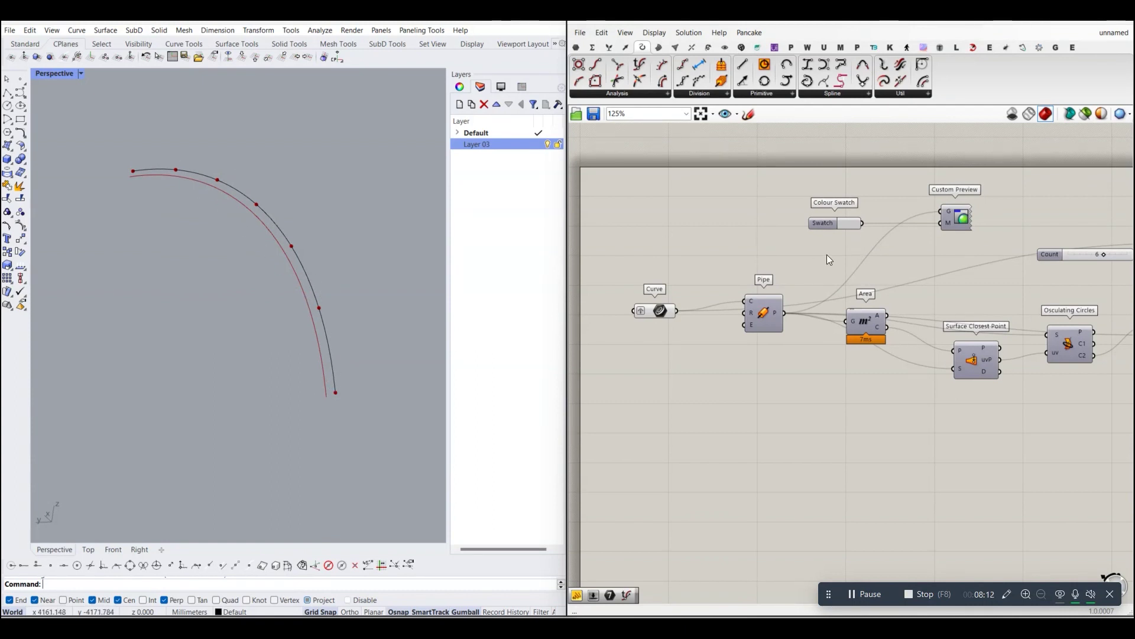
{"action": "scroll", "coordinate": [827, 254], "scroll_direction": "down", "scroll_amount": 3}
{"action": "mouse_move", "coordinate": [994, 266]}
{"action": "right_mouse_down"}
{"action": "mouse_move", "coordinate": [795, 266]}
{"action": "mouse_move", "coordinate": [743, 246]}
{"action": "mouse_move", "coordinate": [724, 256]}
{"action": "right_mouse_up"}
{"action": "scroll", "coordinate": [787, 269], "scroll_direction": "up", "scroll_amount": 3}
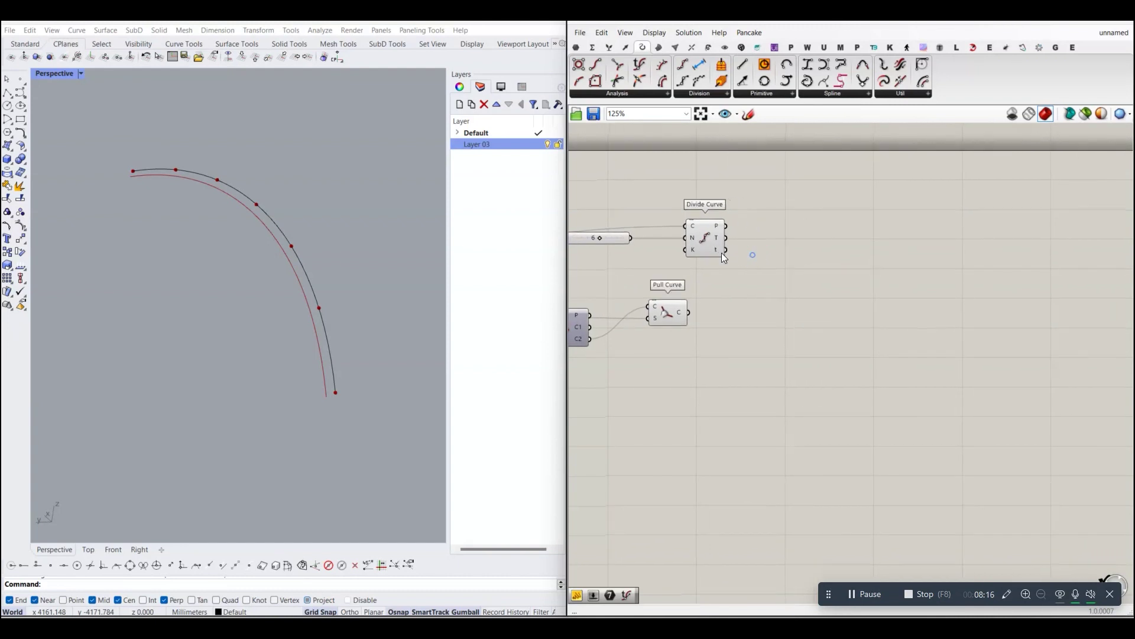
Add Curve Closest Point fed by the Divide Curve points and the pulled curve.
{"action": "left_click", "coordinate": [782, 243]}
{"action": "left_click_drag", "start_coordinate": [634, 71], "coordinate": [828, 273]}
{"action": "scroll", "coordinate": [830, 274], "scroll_direction": "up", "scroll_amount": 2}
{"action": "right_click_drag", "start_coordinate": [890, 282], "coordinate": [895, 282]}
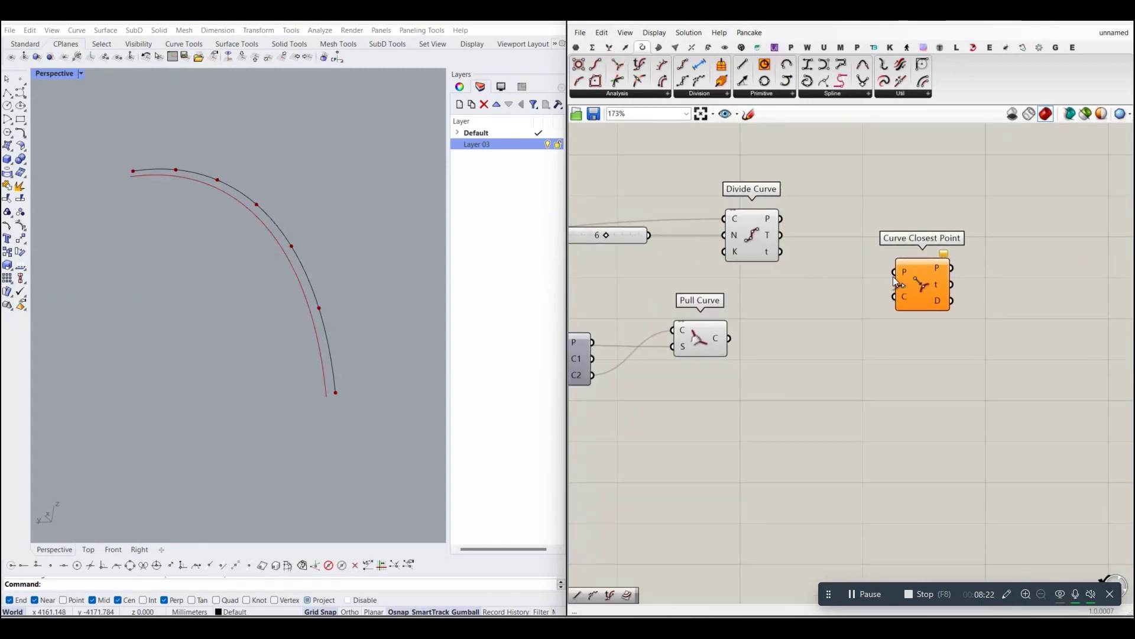
{"action": "left_click_drag", "start_coordinate": [781, 218], "coordinate": [895, 272]}
{"action": "scroll", "coordinate": [892, 273], "scroll_direction": "down", "scroll_amount": 3}
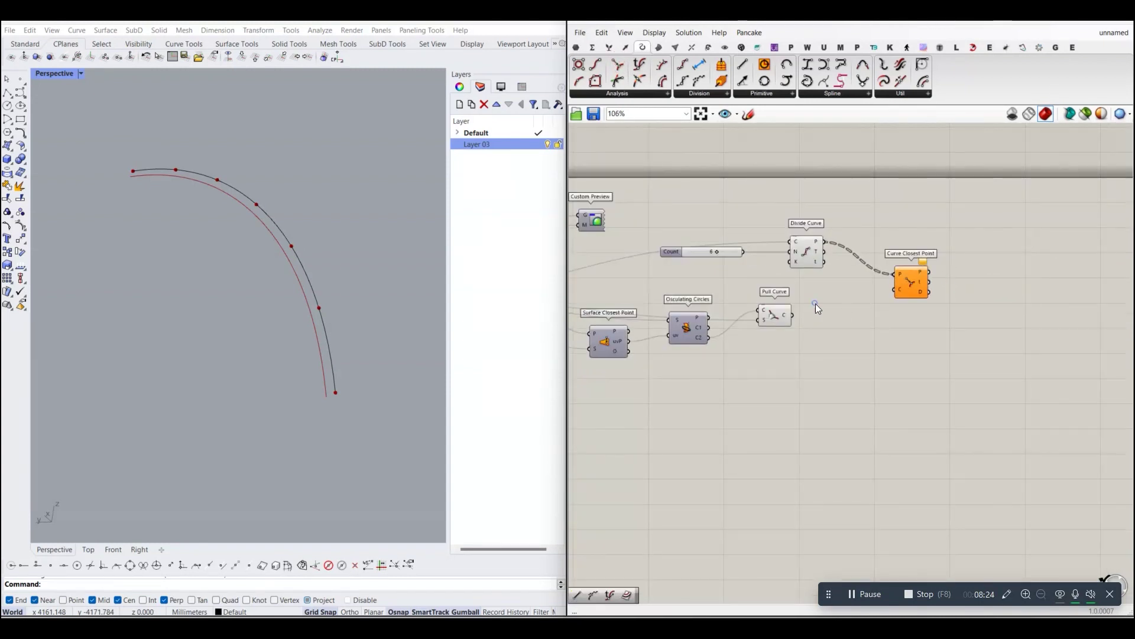
{"action": "mouse_move", "coordinate": [892, 268]}
{"action": "left_mouse_down"}
{"action": "mouse_move", "coordinate": [918, 272]}
{"action": "mouse_move", "coordinate": [904, 267]}
{"action": "left_mouse_up"}
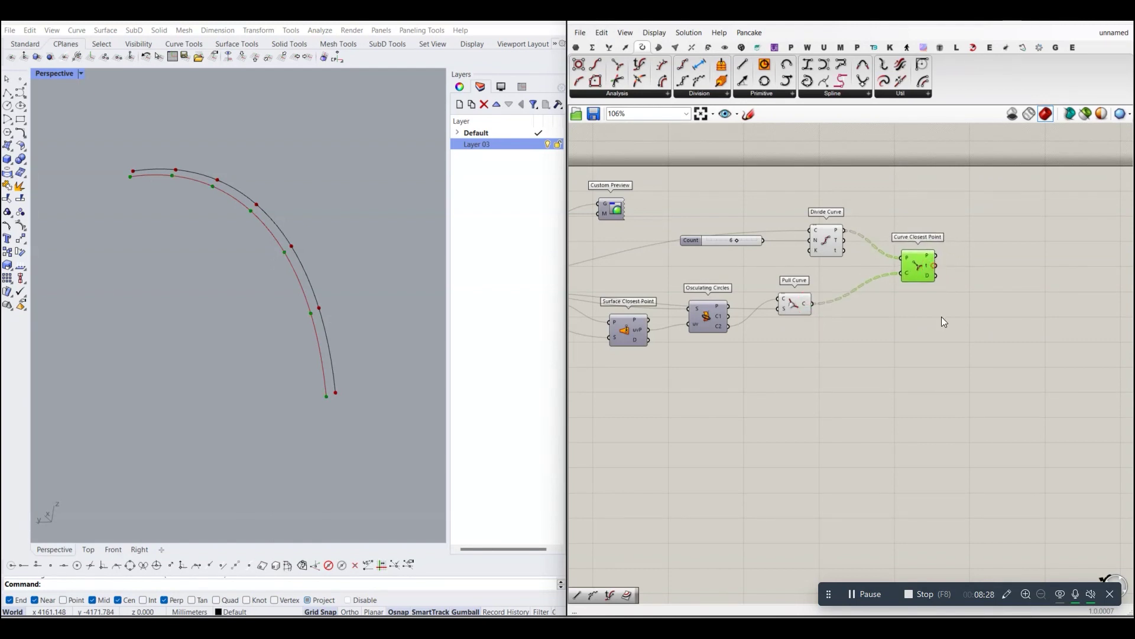
{"action": "left_click", "coordinate": [921, 347]}
Orbit the view to compare the closest points on the pulled and rail curves.
{"action": "mouse_move", "coordinate": [293, 356]}
{"action": "right_mouse_down"}
{"action": "mouse_move", "coordinate": [267, 357]}
{"action": "mouse_move", "coordinate": [338, 361]}
{"action": "mouse_move", "coordinate": [332, 372]}
{"action": "right_mouse_up"}
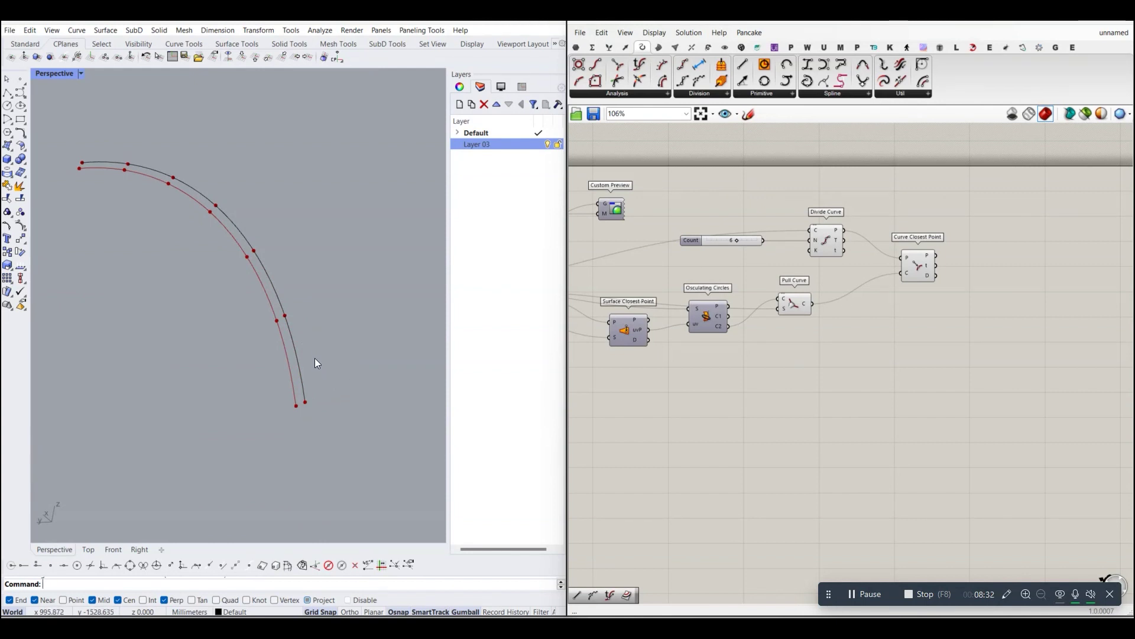
{"action": "scroll", "coordinate": [917, 301], "scroll_direction": "up", "scroll_amount": 2}
{"action": "scroll", "coordinate": [869, 272], "scroll_direction": "up", "scroll_amount": 2}
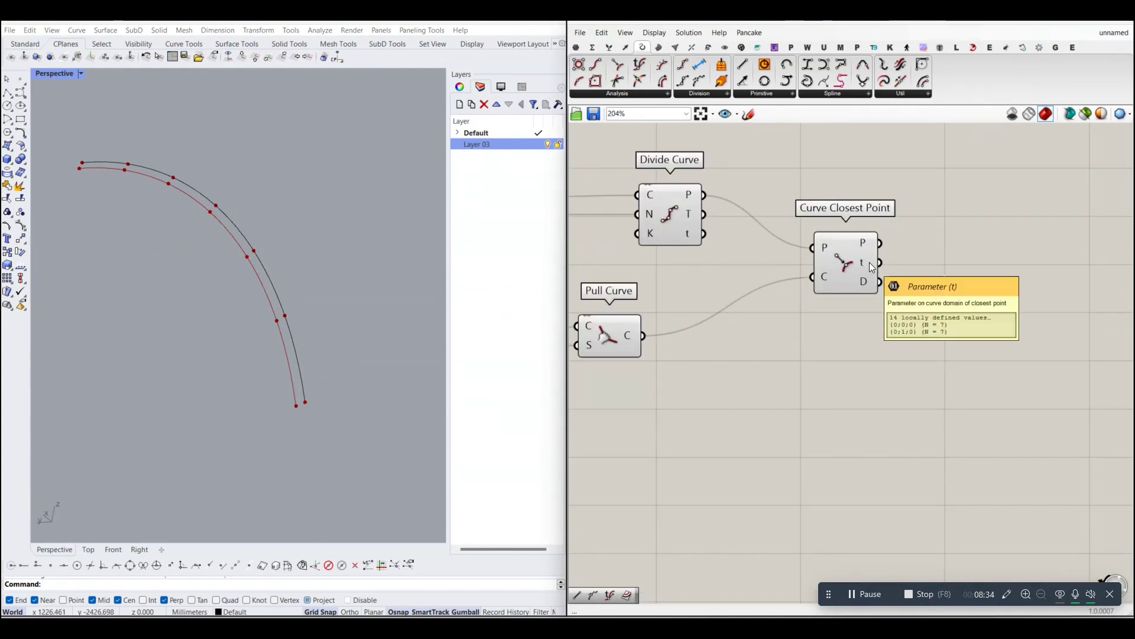
{"action": "scroll", "coordinate": [869, 261], "scroll_direction": "down", "scroll_amount": 2}
{"action": "scroll", "coordinate": [825, 304], "scroll_direction": "down", "scroll_amount": 2}
{"action": "mouse_move", "coordinate": [824, 304]}
{"action": "right_mouse_down"}
{"action": "mouse_move", "coordinate": [808, 263]}
{"action": "mouse_move", "coordinate": [777, 245]}
{"action": "right_mouse_up"}
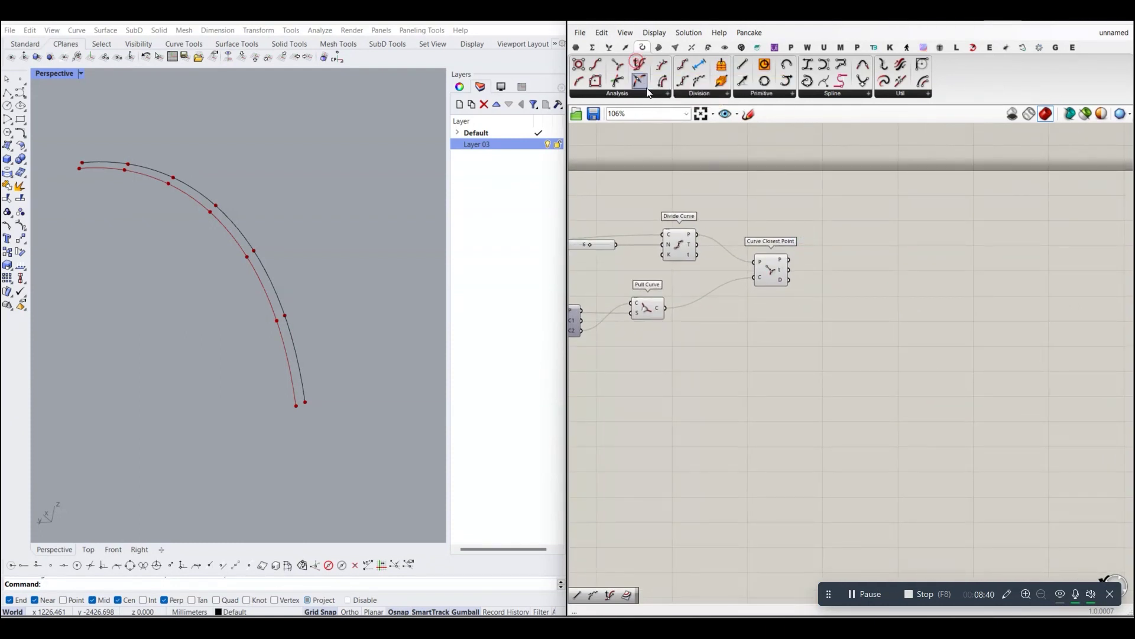
Place an Evaluate Curve component from the Analysis panel.
{"action": "left_click_drag", "start_coordinate": [640, 67], "coordinate": [832, 301]}
{"action": "scroll", "coordinate": [825, 299], "scroll_direction": "up", "scroll_amount": 1}
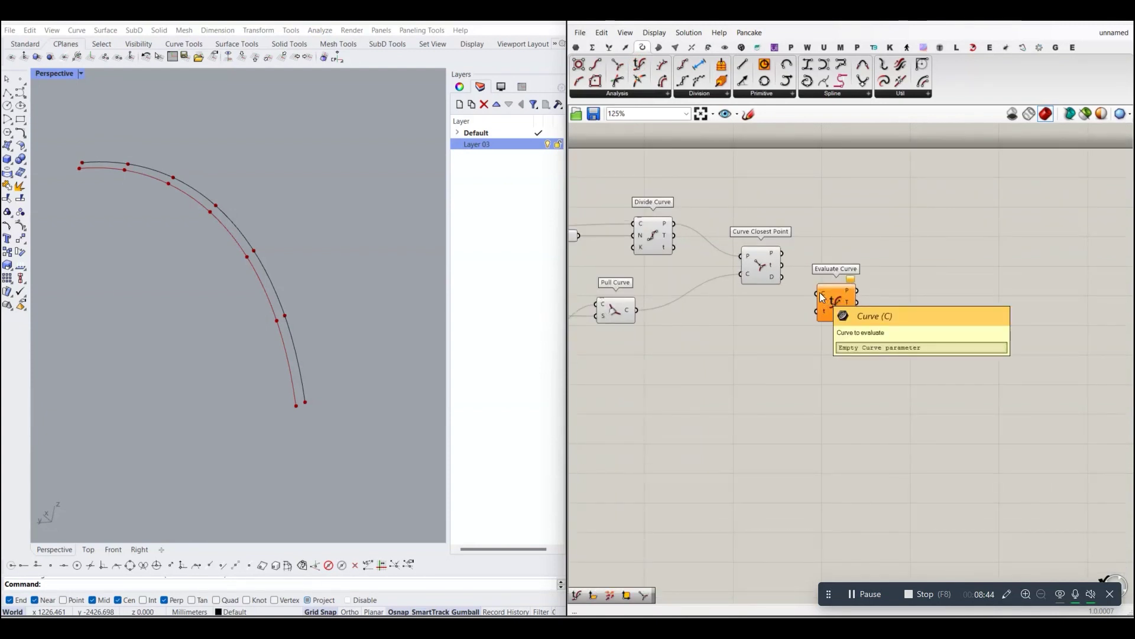
{"action": "scroll", "coordinate": [843, 301], "scroll_direction": "up", "scroll_amount": 2}
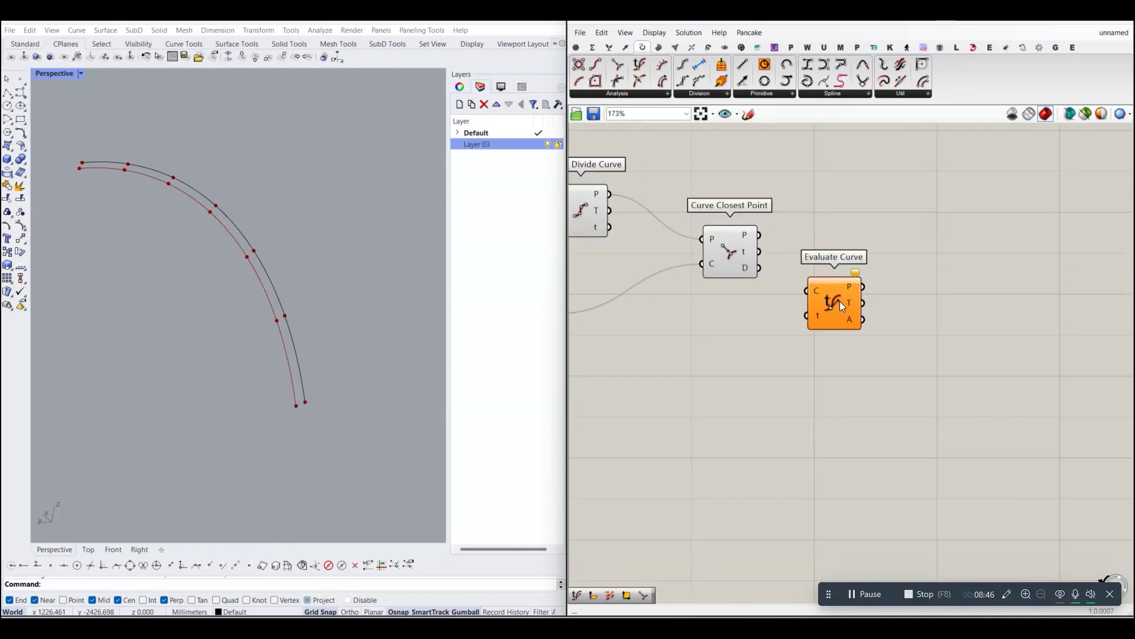
{"action": "scroll", "coordinate": [754, 253], "scroll_direction": "up", "scroll_amount": 2}
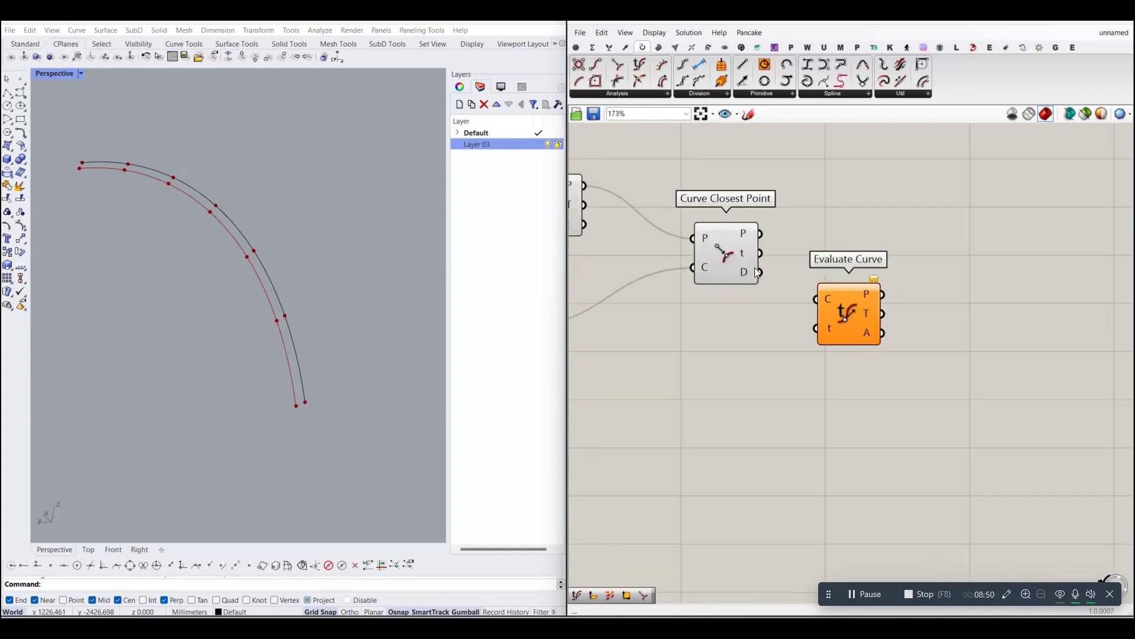
{"action": "scroll", "coordinate": [763, 278], "scroll_direction": "down", "scroll_amount": 3}
{"action": "scroll", "coordinate": [787, 320], "scroll_direction": "up", "scroll_amount": 3}
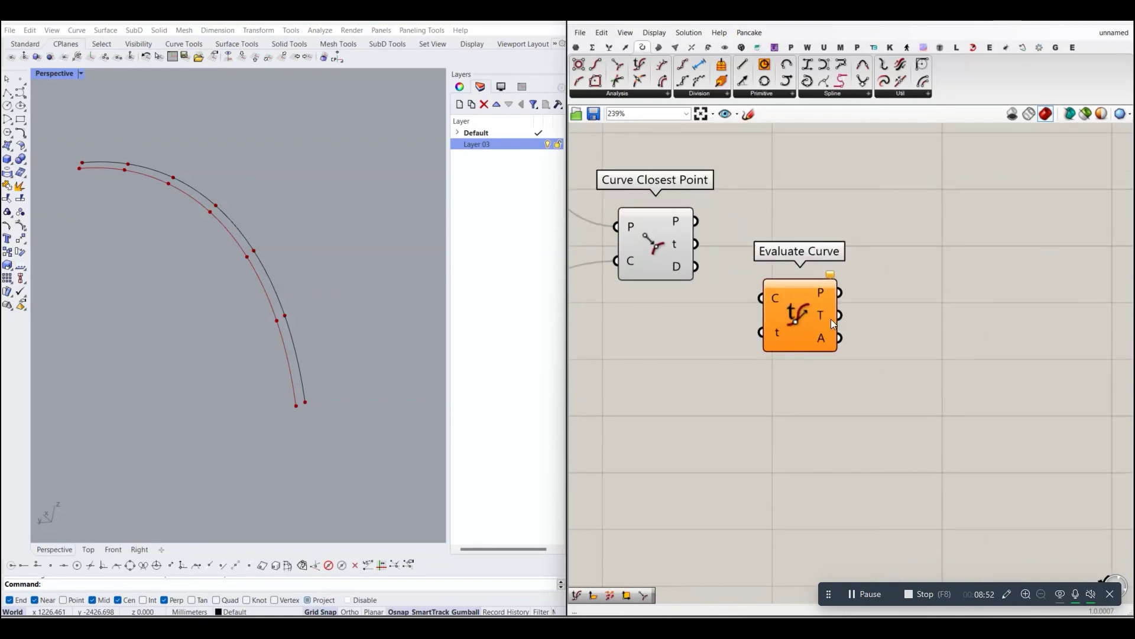
{"action": "scroll", "coordinate": [293, 317], "scroll_direction": "up", "scroll_amount": 1}
{"action": "scroll", "coordinate": [285, 313], "scroll_direction": "up", "scroll_amount": 1}
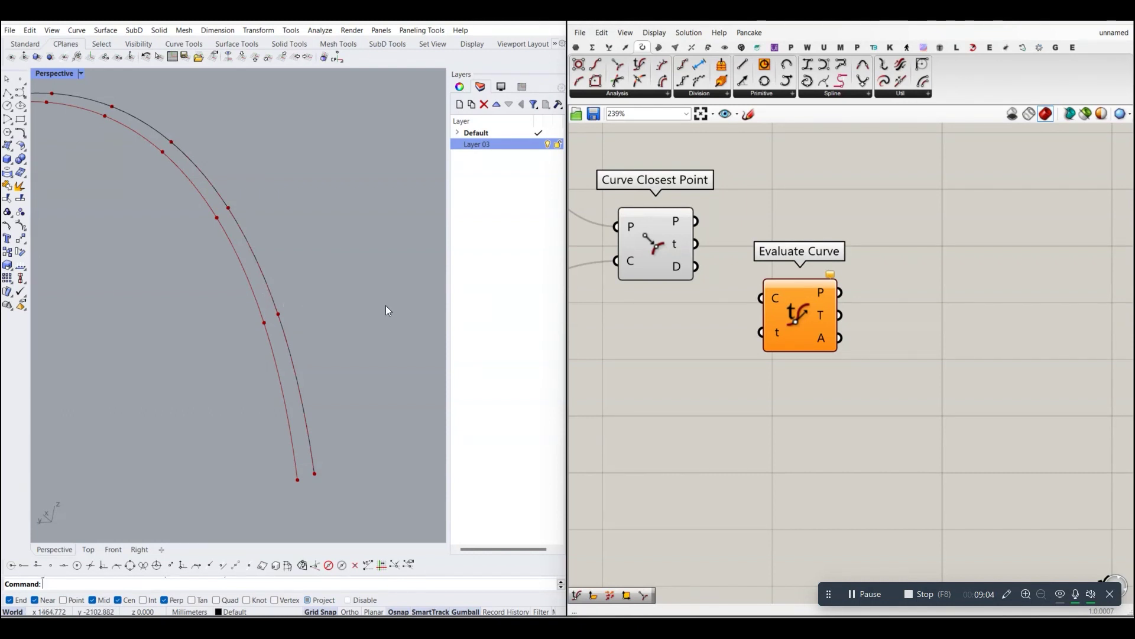
{"action": "scroll", "coordinate": [644, 323], "scroll_direction": "down", "scroll_amount": 3}
Feed the closest-point parameters t and the pulled curve into Evaluate Curve.
{"action": "left_click", "coordinate": [766, 288]}
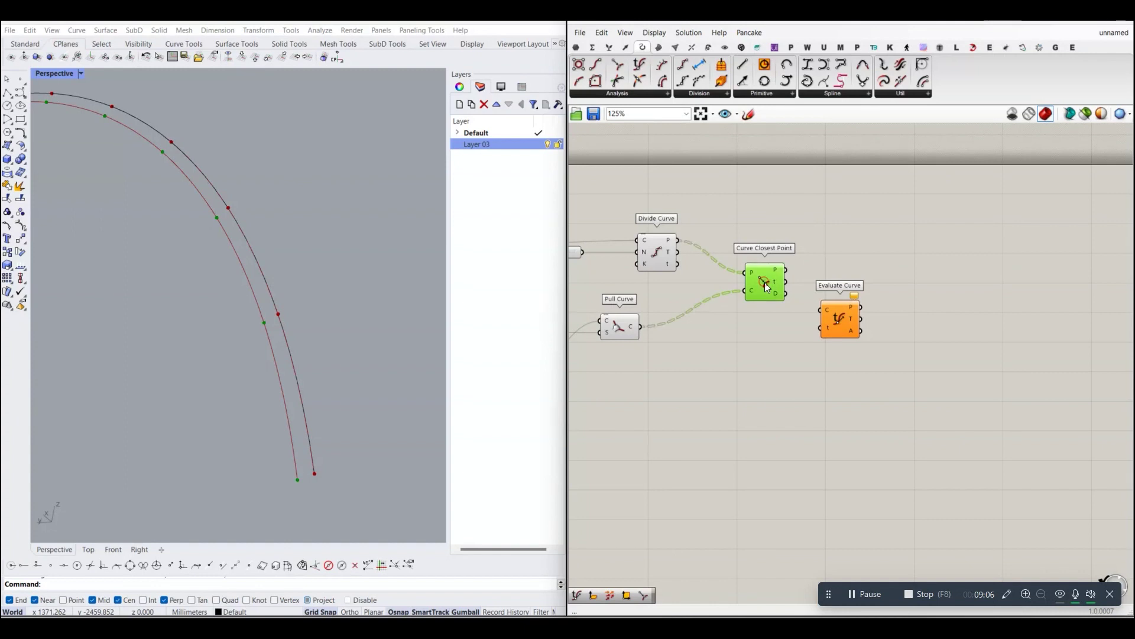
{"action": "left_click", "coordinate": [820, 377]}
{"action": "left_click", "coordinate": [835, 335]}
{"action": "left_click", "coordinate": [808, 309]}
{"action": "mouse_move", "coordinate": [835, 335]}
{"action": "left_mouse_down"}
{"action": "mouse_move", "coordinate": [855, 317]}
{"action": "mouse_move", "coordinate": [834, 327]}
{"action": "left_mouse_up"}
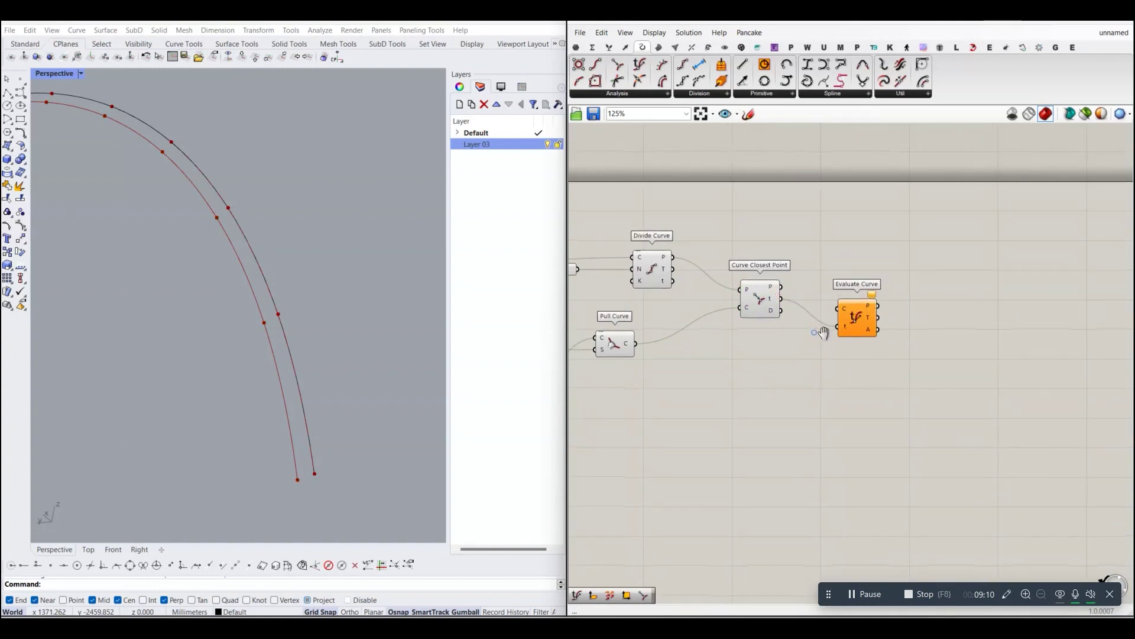
{"action": "right_click_drag", "start_coordinate": [651, 342], "coordinate": [684, 342]}
{"action": "left_click_drag", "start_coordinate": [665, 342], "coordinate": [889, 313]}
{"action": "left_click", "coordinate": [907, 340]}
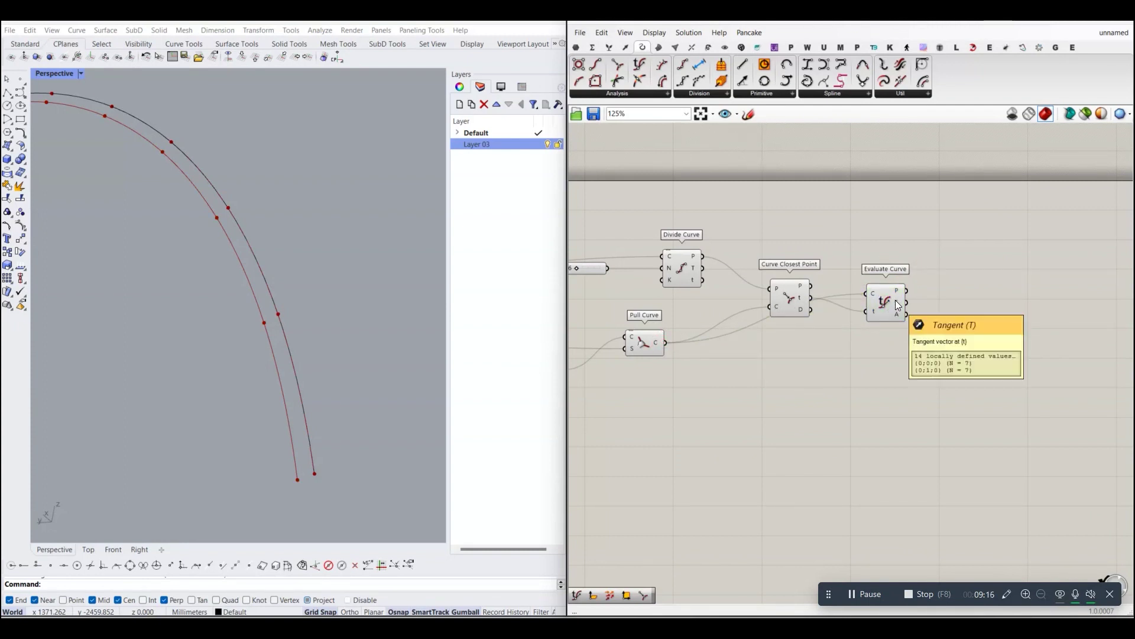
{"action": "scroll", "coordinate": [883, 302], "scroll_direction": "down", "scroll_amount": 2}
{"action": "scroll", "coordinate": [745, 290], "scroll_direction": "up", "scroll_amount": 2}
Test a duplicate Evaluate Curve wired to Divide Curve parameters, then delete it.
{"action": "left_click", "coordinate": [850, 277]}
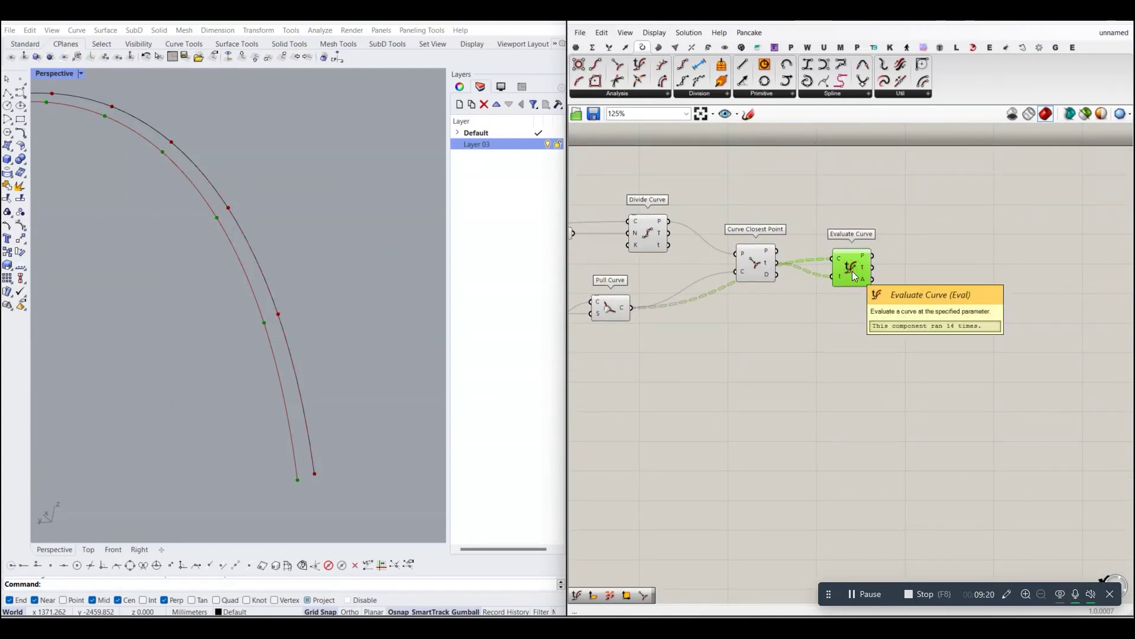
{"action": "left_click_drag", "start_coordinate": [852, 275], "coordinate": [857, 350], "text": "alt"}
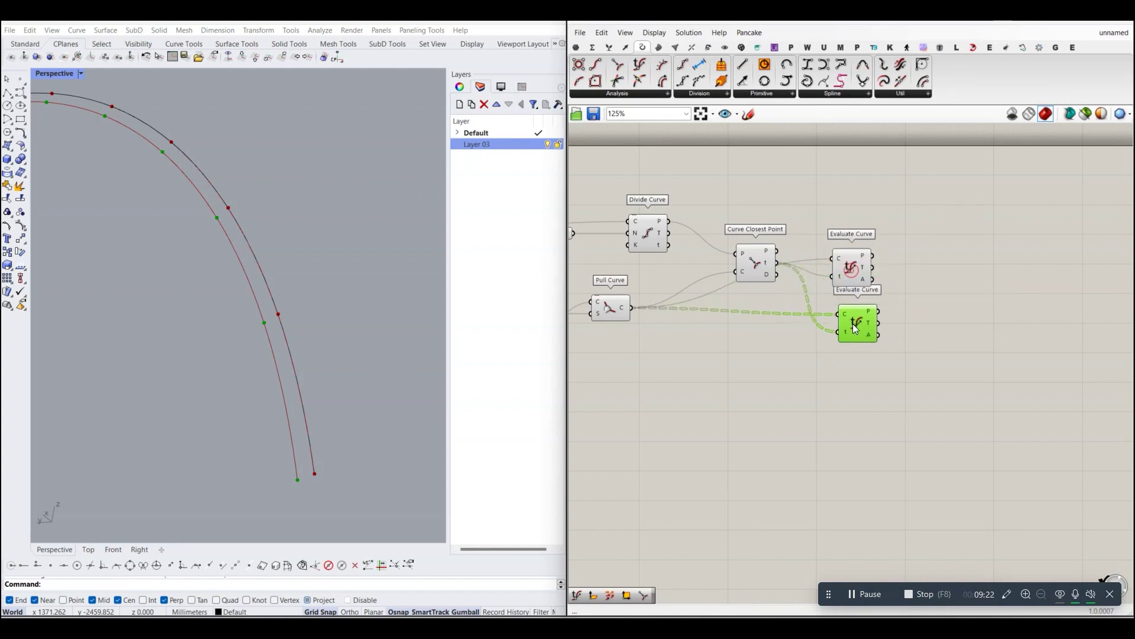
{"action": "left_click", "coordinate": [896, 389]}
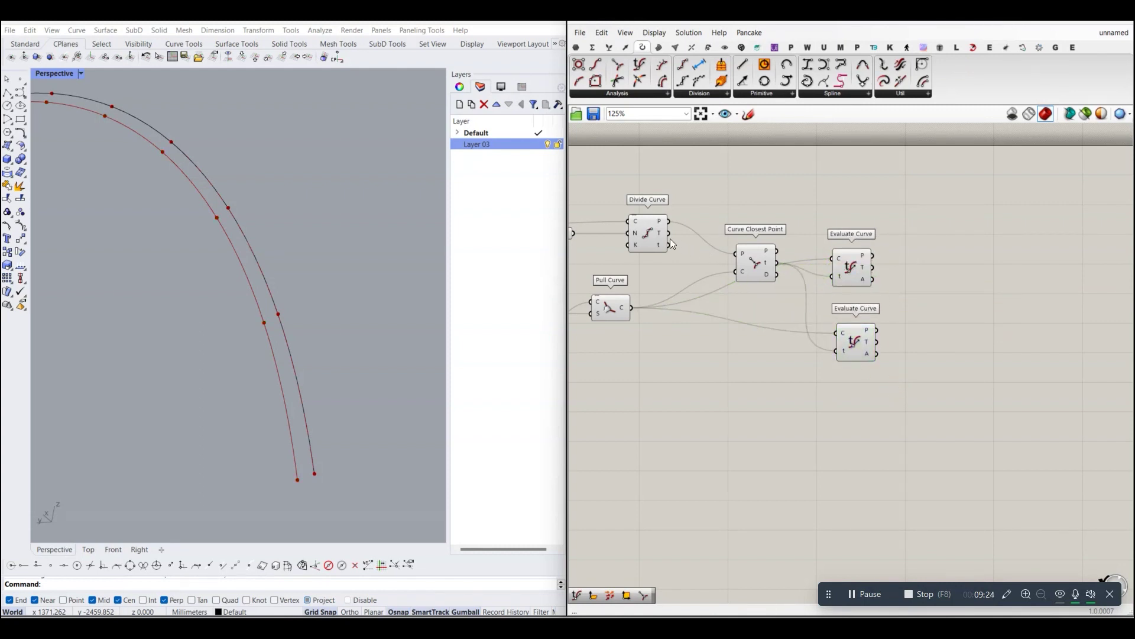
{"action": "left_click", "coordinate": [652, 239]}
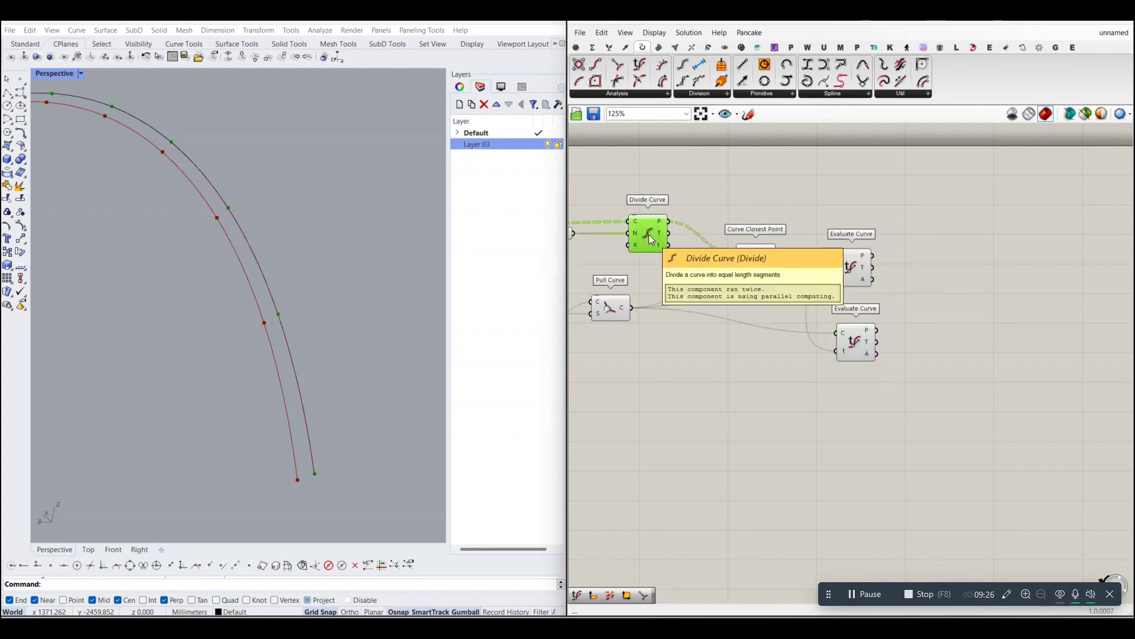
{"action": "left_click", "coordinate": [732, 188]}
{"action": "mouse_move", "coordinate": [669, 245]}
{"action": "left_mouse_down"}
{"action": "mouse_move", "coordinate": [842, 379]}
{"action": "mouse_move", "coordinate": [838, 351]}
{"action": "left_mouse_up"}
{"action": "scroll", "coordinate": [661, 233], "scroll_direction": "up", "scroll_amount": 3}
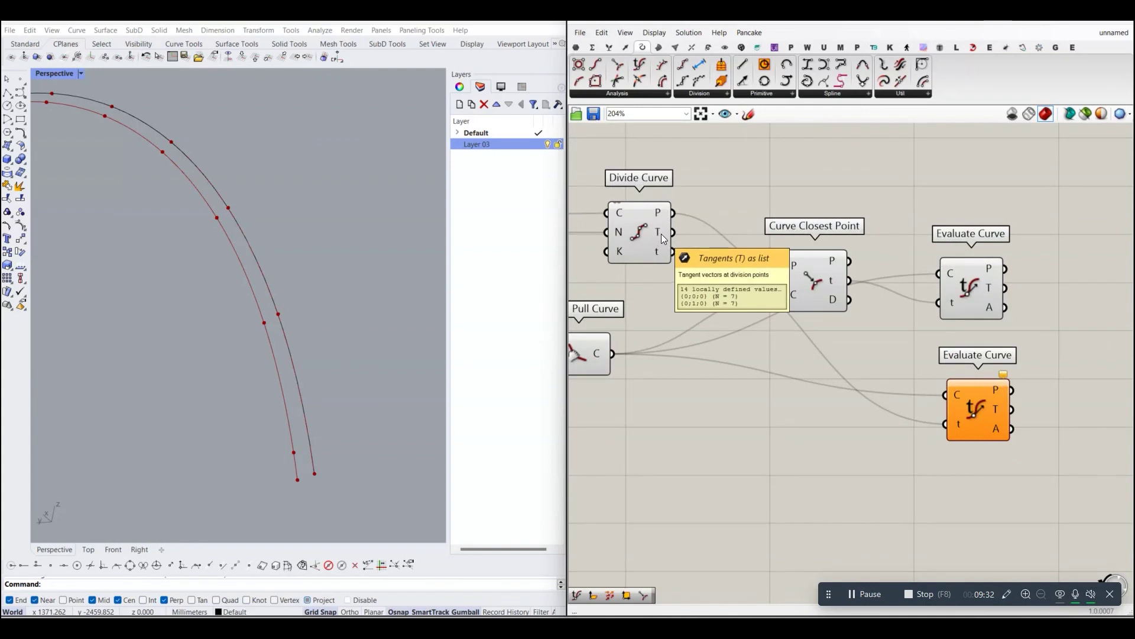
{"action": "scroll", "coordinate": [661, 233], "scroll_direction": "down", "scroll_amount": 3}
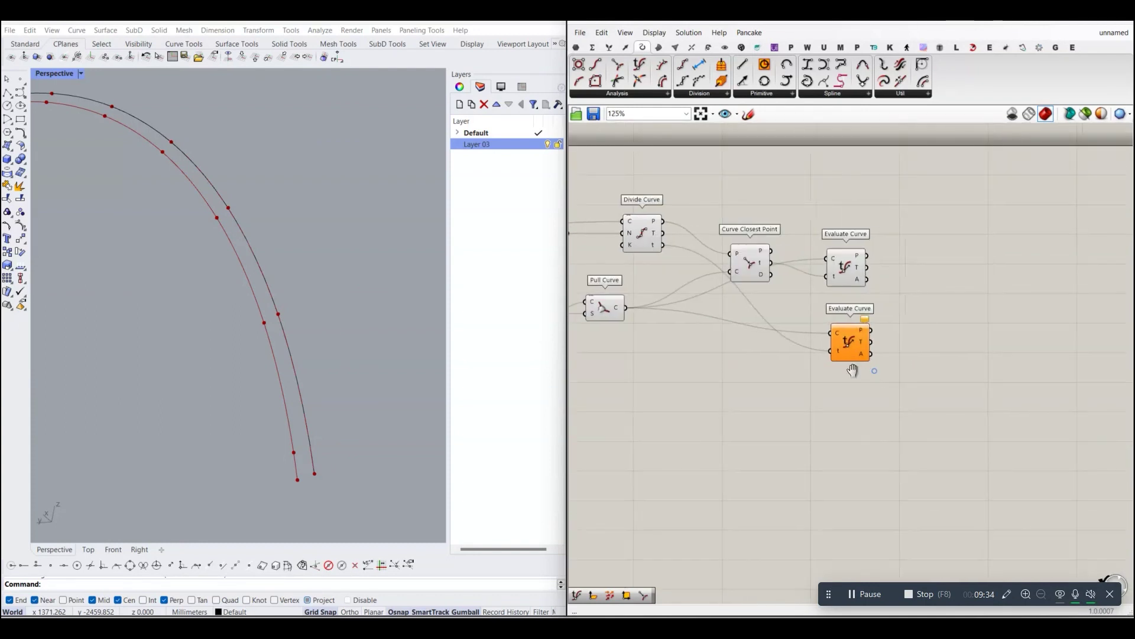
{"action": "left_click", "coordinate": [811, 338]}
{"action": "key", "text": "Delete"}
{"action": "left_click_drag", "start_coordinate": [733, 279], "coordinate": [861, 364]}
{"action": "left_click", "coordinate": [737, 270]}
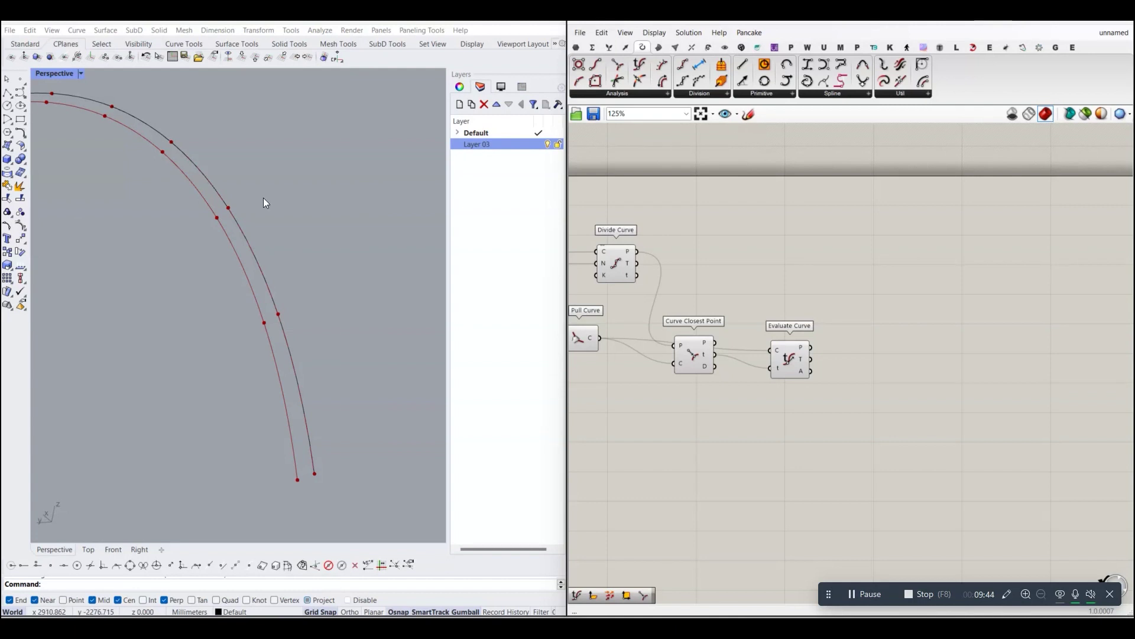
Reposition Evaluate Curve up next to Curve Closest Point to tidy the canvas layout.
{"action": "right_click_drag", "start_coordinate": [631, 353], "coordinate": [691, 347]}
{"action": "scroll", "coordinate": [325, 435], "scroll_direction": "down", "scroll_amount": 2}
{"action": "scroll", "coordinate": [325, 440], "scroll_direction": "up", "scroll_amount": 1}
{"action": "scroll", "coordinate": [323, 468], "scroll_direction": "up", "scroll_amount": 1}
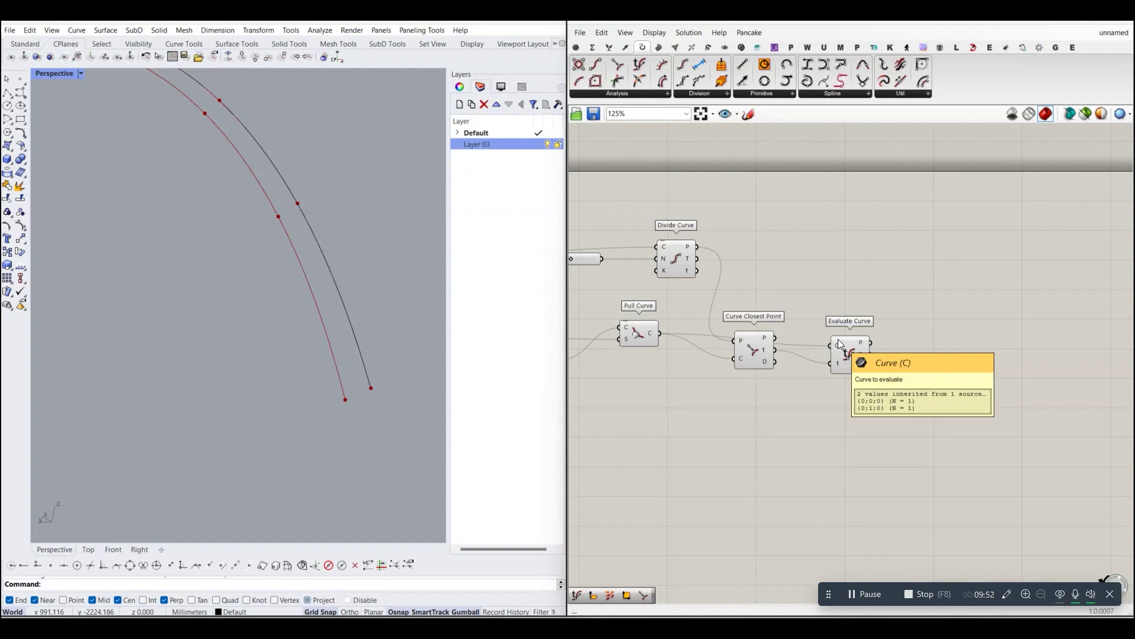
{"action": "right_click_drag", "start_coordinate": [823, 355], "coordinate": [850, 351]}
{"action": "scroll", "coordinate": [849, 352], "scroll_direction": "up", "scroll_amount": 3}
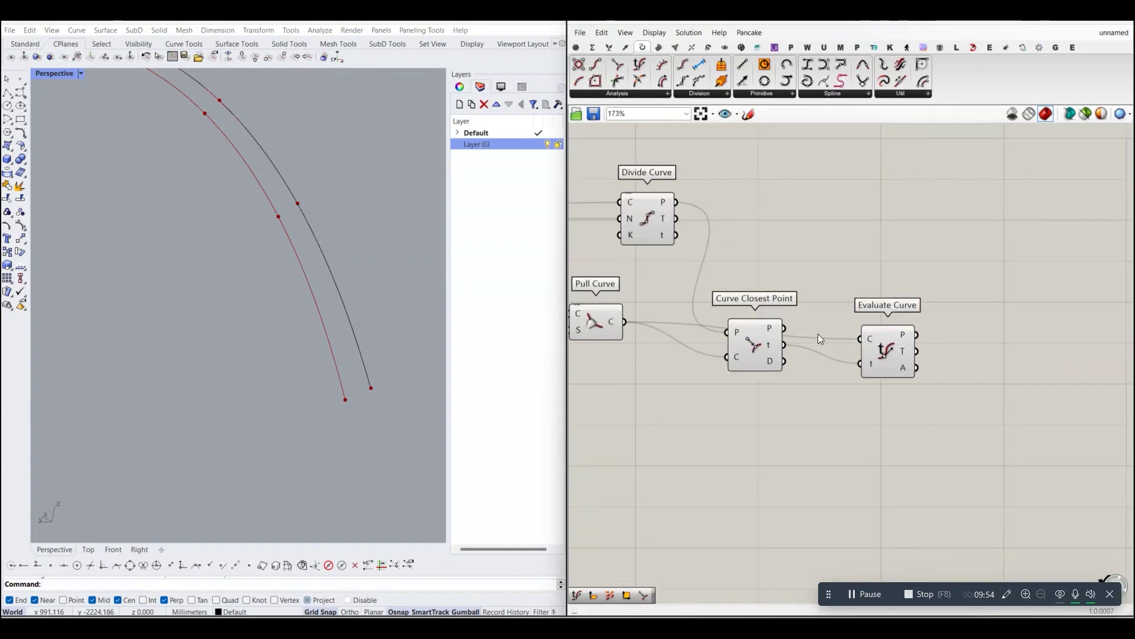
{"action": "left_click_drag", "start_coordinate": [886, 371], "coordinate": [886, 321]}
{"action": "left_click", "coordinate": [894, 340]}
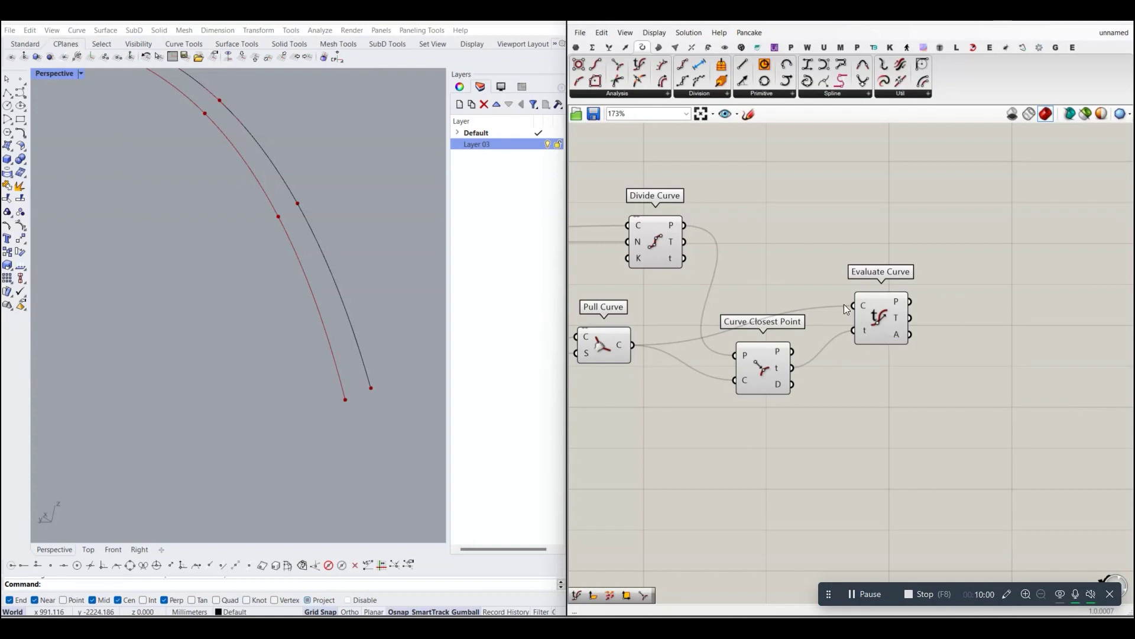
{"action": "scroll", "coordinate": [815, 220], "scroll_direction": "down", "scroll_amount": 2}
Place a Vector 2Pt component on the canvas near Divide Curve.
{"action": "left_click", "coordinate": [624, 47]}
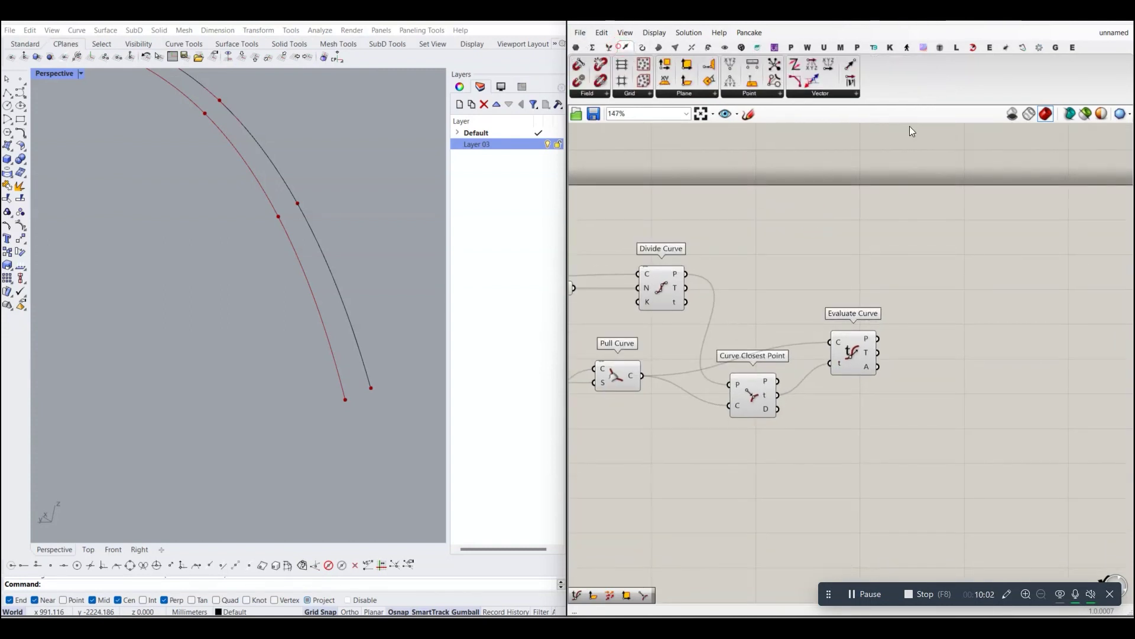
{"action": "left_click_drag", "start_coordinate": [850, 64], "coordinate": [916, 272]}
{"action": "right_click_drag", "start_coordinate": [906, 280], "coordinate": [930, 266]}
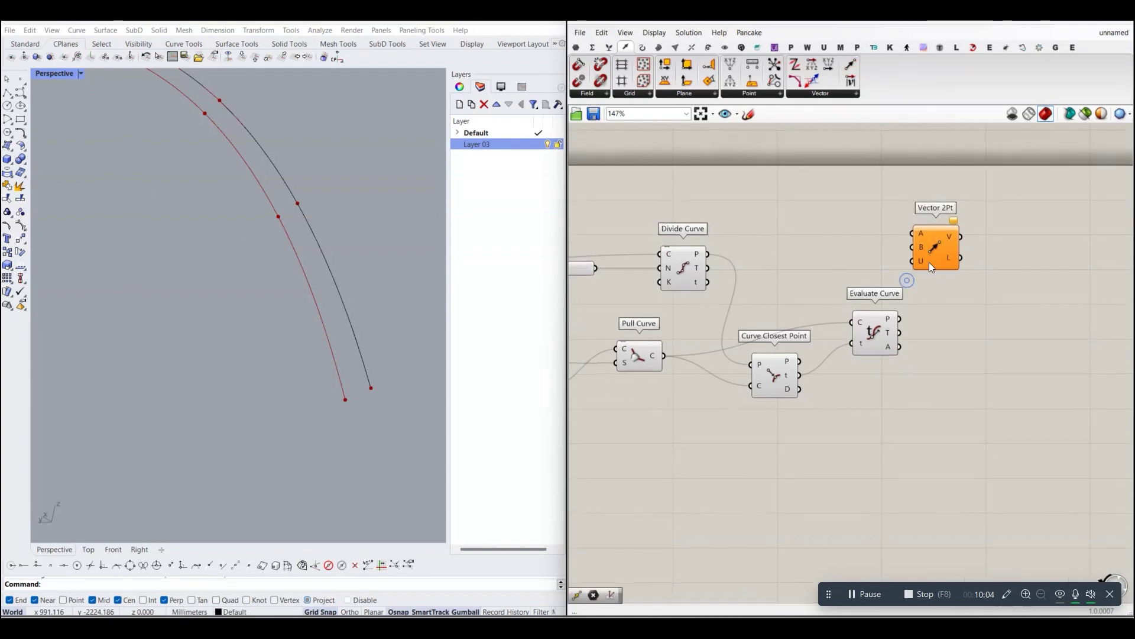
{"action": "mouse_move", "coordinate": [686, 266]}
{"action": "right_mouse_down"}
{"action": "mouse_move", "coordinate": [814, 260]}
{"action": "mouse_move", "coordinate": [748, 294]}
{"action": "right_mouse_up"}
Wire Divide Curve points into Vector 2Pt A and Curve Closest Point points into B.
{"action": "left_click", "coordinate": [815, 260]}
{"action": "left_click", "coordinate": [740, 284]}
{"action": "mouse_move", "coordinate": [671, 275]}
{"action": "left_mouse_down"}
{"action": "mouse_move", "coordinate": [750, 274]}
{"action": "mouse_move", "coordinate": [669, 278]}
{"action": "left_mouse_up"}
{"action": "left_click_drag", "start_coordinate": [741, 278], "coordinate": [874, 263]}
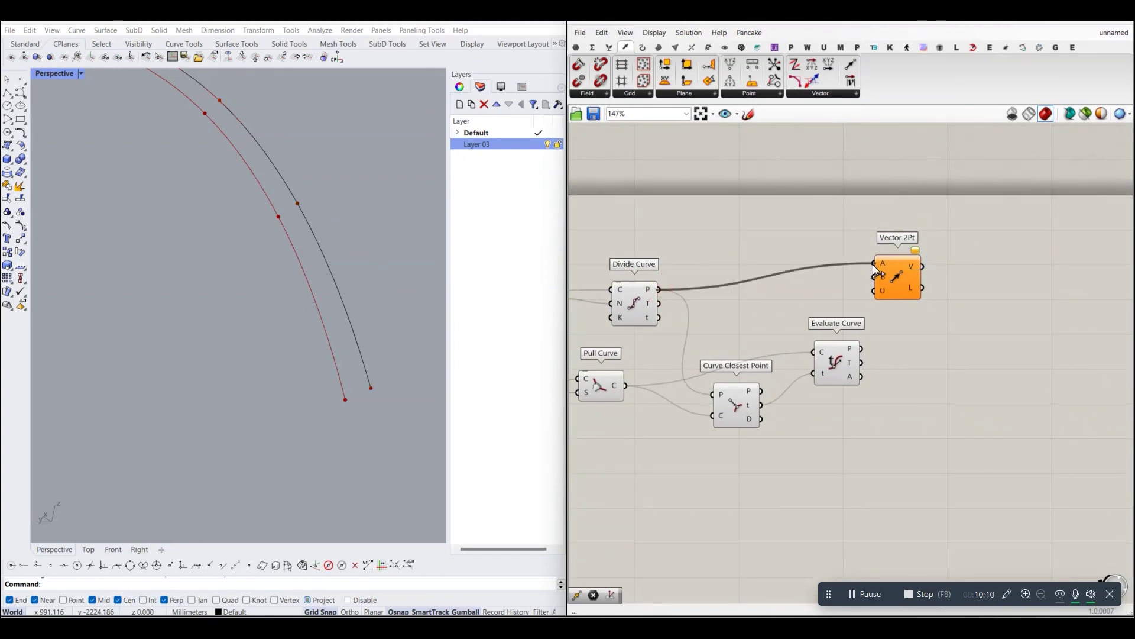
{"action": "left_click", "coordinate": [723, 345]}
{"action": "left_click_drag", "start_coordinate": [723, 345], "coordinate": [888, 267]}
{"action": "left_click", "coordinate": [733, 304]}
Check the Vector 2Pt and Evaluate Curve results in the viewport preview.
{"action": "left_click", "coordinate": [903, 270]}
{"action": "left_click", "coordinate": [909, 292]}
{"action": "right_click_drag", "start_coordinate": [909, 293], "coordinate": [863, 287]}
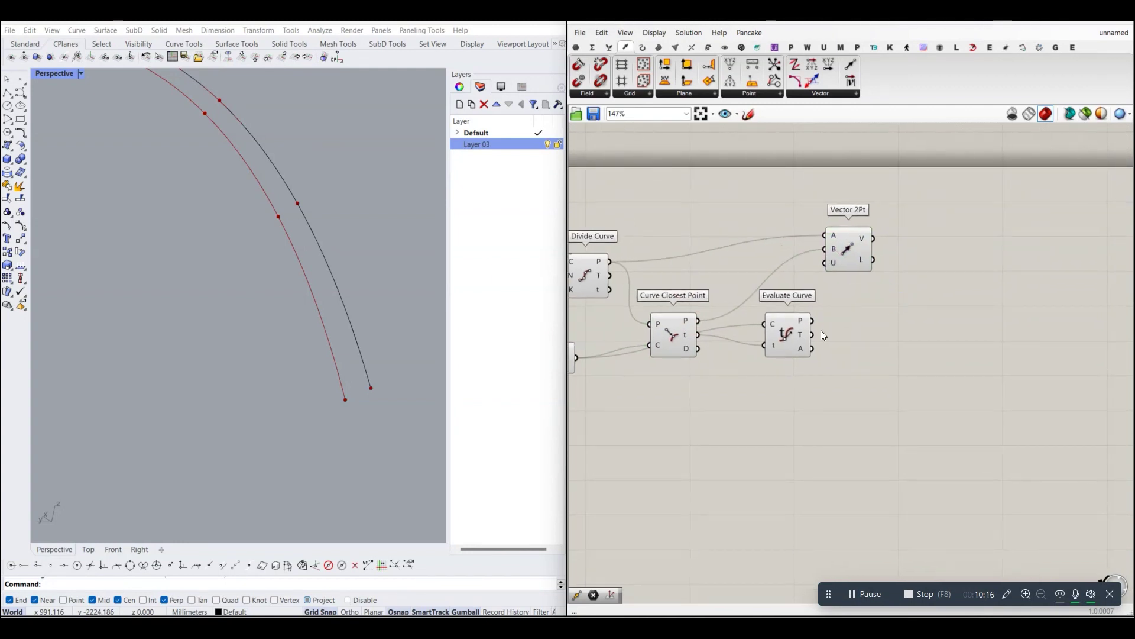
{"action": "left_click", "coordinate": [790, 336]}
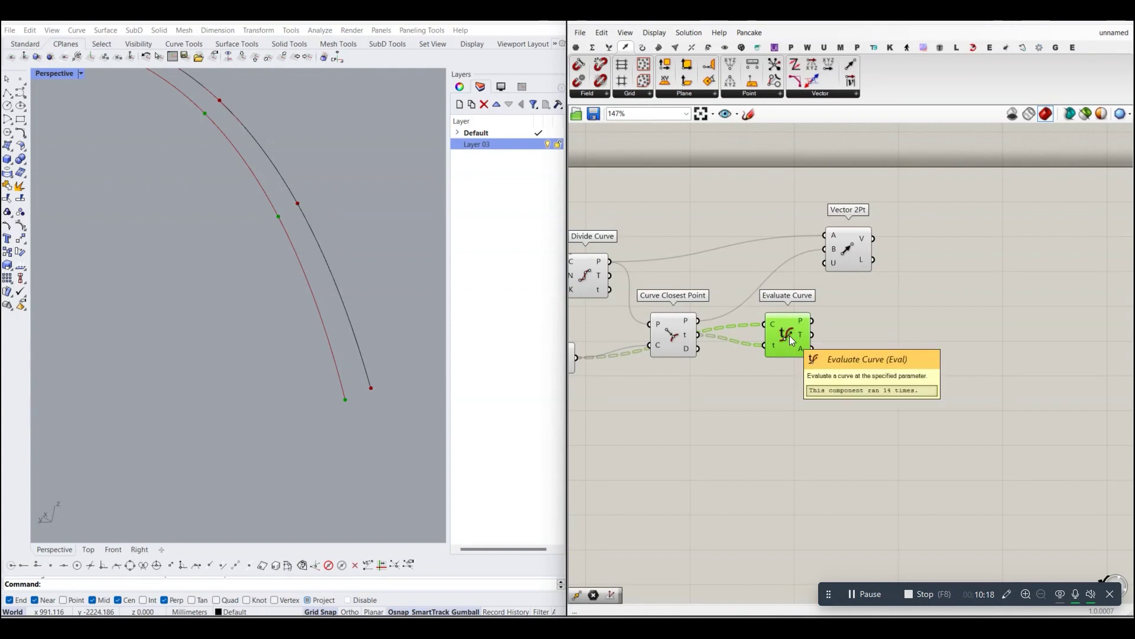
{"action": "left_click", "coordinate": [926, 378]}
{"action": "right_click_drag", "start_coordinate": [892, 357], "coordinate": [884, 367]}
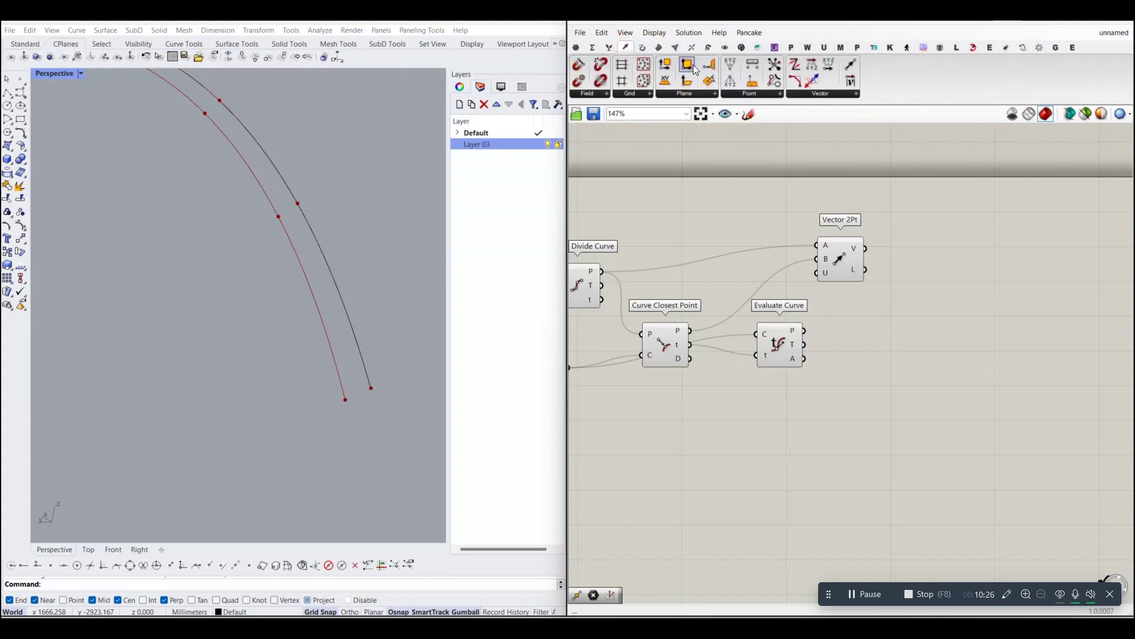
Add Construct Plane using Evaluate Curve points as origins and tangents as X axes.
{"action": "left_click_drag", "start_coordinate": [695, 69], "coordinate": [918, 365]}
{"action": "right_click_drag", "start_coordinate": [918, 365], "coordinate": [847, 361]}
{"action": "left_click_drag", "start_coordinate": [847, 361], "coordinate": [847, 353]}
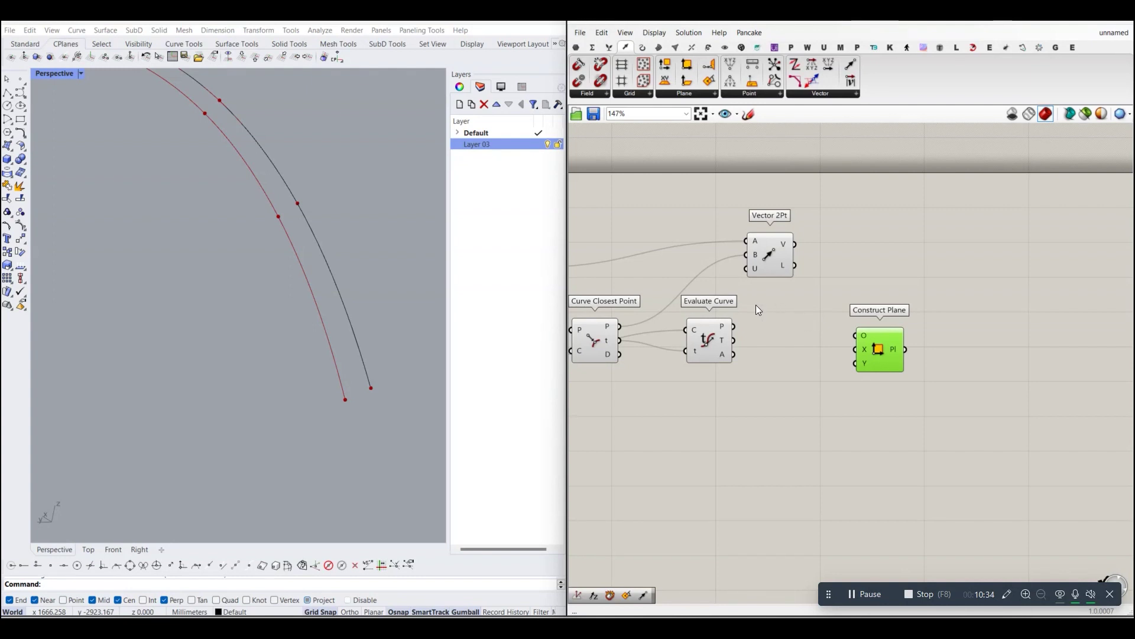
{"action": "left_click", "coordinate": [712, 340]}
{"action": "left_click_drag", "start_coordinate": [734, 325], "coordinate": [861, 331]}
{"action": "right_click_drag", "start_coordinate": [746, 330], "coordinate": [722, 332]}
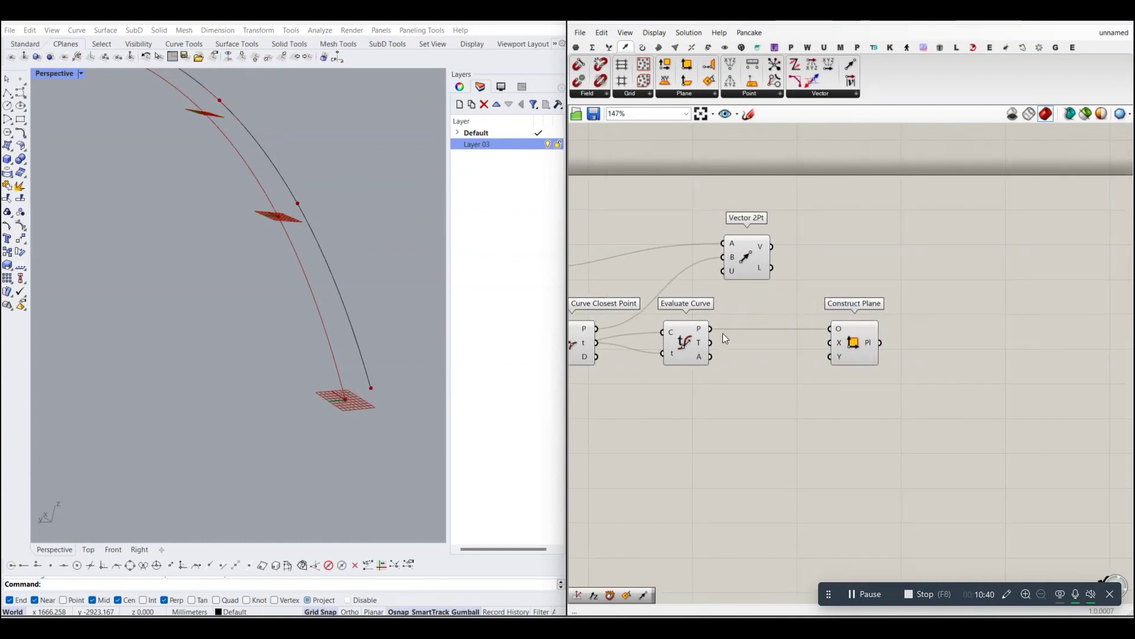
{"action": "left_click_drag", "start_coordinate": [712, 343], "coordinate": [835, 345]}
Use the Vector 2Pt vectors as the planes' Y axes.
{"action": "right_click_drag", "start_coordinate": [845, 361], "coordinate": [834, 359]}
{"action": "left_click", "coordinate": [732, 252]}
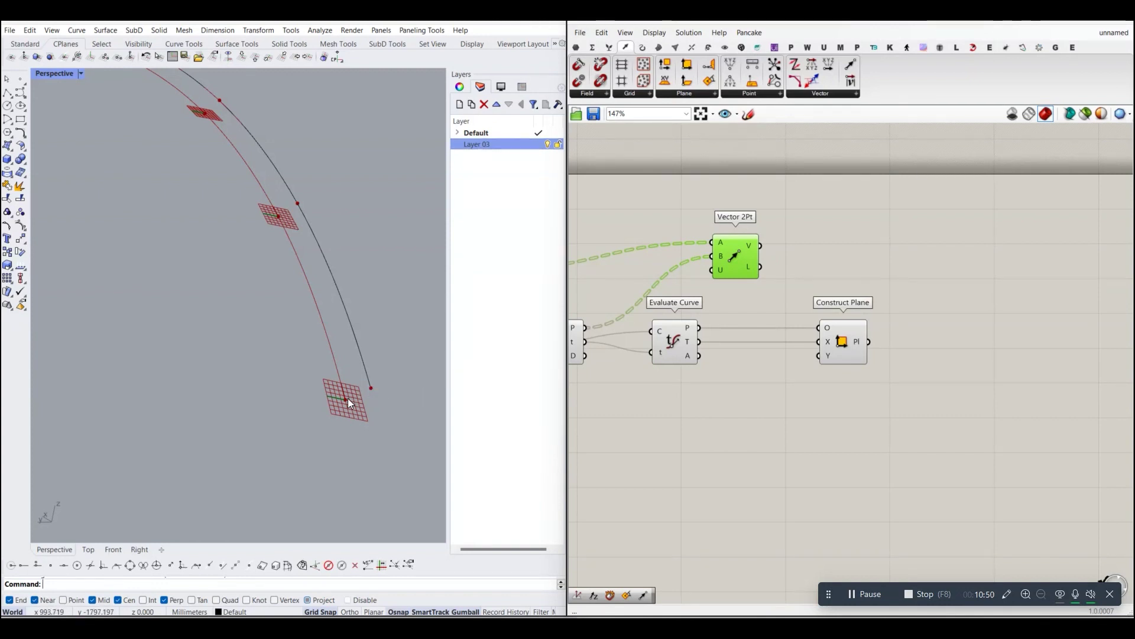
{"action": "left_click", "coordinate": [793, 281]}
{"action": "mouse_move", "coordinate": [759, 247]}
{"action": "left_mouse_down"}
{"action": "mouse_move", "coordinate": [817, 371]}
{"action": "mouse_move", "coordinate": [820, 356]}
{"action": "left_mouse_up"}
Orbit and zoom the Rhino view to inspect the arc of planes along the rail.
{"action": "scroll", "coordinate": [205, 348], "scroll_direction": "down", "scroll_amount": 5}
{"action": "right_click_drag", "start_coordinate": [205, 348], "coordinate": [251, 301]}
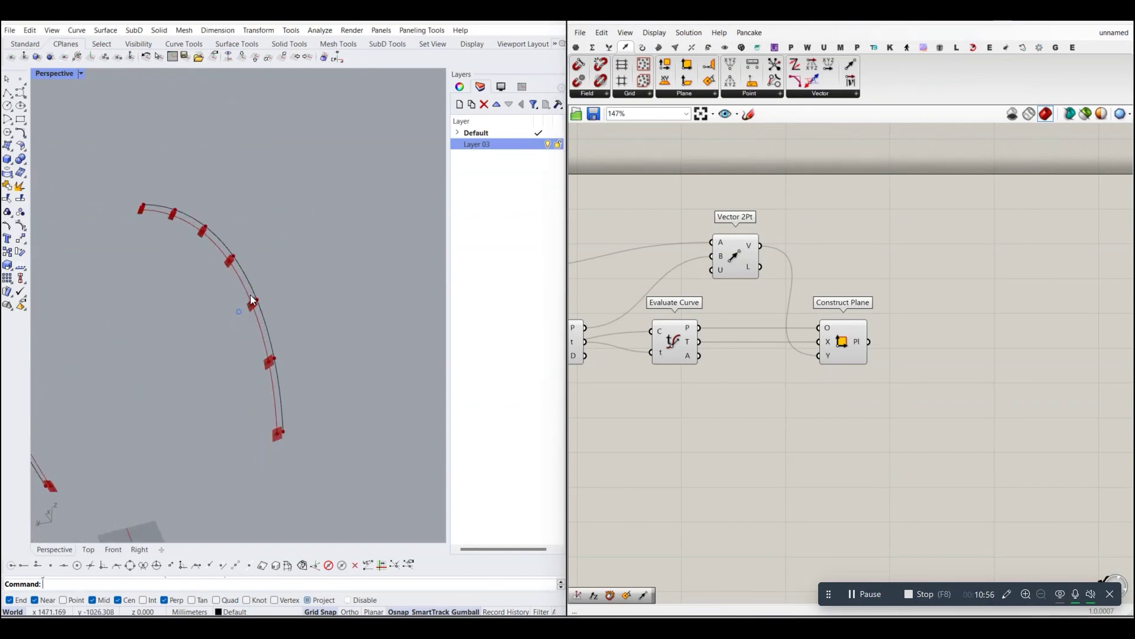
{"action": "scroll", "coordinate": [250, 308], "scroll_direction": "up", "scroll_amount": 3}
{"action": "scroll", "coordinate": [254, 296], "scroll_direction": "down", "scroll_amount": 3}
{"action": "mouse_move", "coordinate": [257, 284]}
{"action": "right_mouse_down"}
{"action": "mouse_move", "coordinate": [145, 190]}
{"action": "mouse_move", "coordinate": [211, 194]}
{"action": "mouse_move", "coordinate": [191, 197]}
{"action": "right_mouse_up"}
{"action": "scroll", "coordinate": [213, 224], "scroll_direction": "down", "scroll_amount": 5}
{"action": "mouse_move", "coordinate": [233, 253]}
{"action": "right_mouse_down"}
{"action": "mouse_move", "coordinate": [222, 335]}
{"action": "mouse_move", "coordinate": [180, 336]}
{"action": "mouse_move", "coordinate": [214, 243]}
{"action": "mouse_move", "coordinate": [169, 253]}
{"action": "right_mouse_up"}
{"action": "scroll", "coordinate": [167, 317], "scroll_direction": "up", "scroll_amount": 4}
{"action": "right_click_drag", "start_coordinate": [167, 317], "coordinate": [140, 378]}
{"action": "scroll", "coordinate": [185, 297], "scroll_direction": "up", "scroll_amount": 3}
{"action": "scroll", "coordinate": [180, 225], "scroll_direction": "up", "scroll_amount": 3}
{"action": "scroll", "coordinate": [201, 168], "scroll_direction": "down", "scroll_amount": 3}
{"action": "right_click_drag", "start_coordinate": [201, 168], "coordinate": [205, 366]}
{"action": "scroll", "coordinate": [194, 378], "scroll_direction": "up", "scroll_amount": 3}
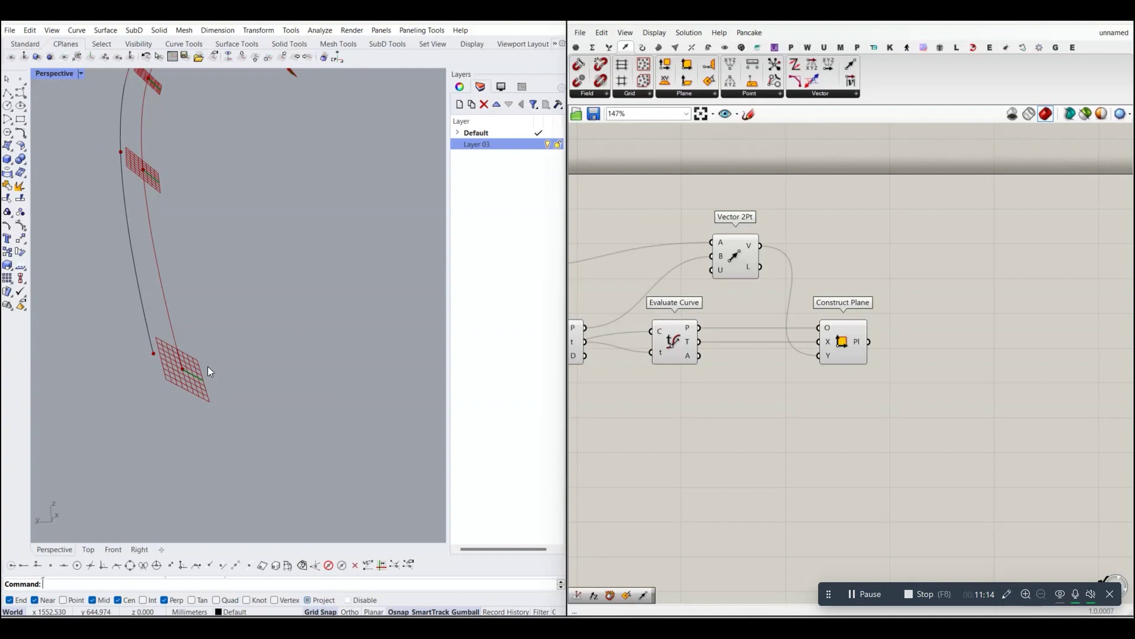
{"action": "right_click_drag", "start_coordinate": [877, 374], "coordinate": [867, 368]}
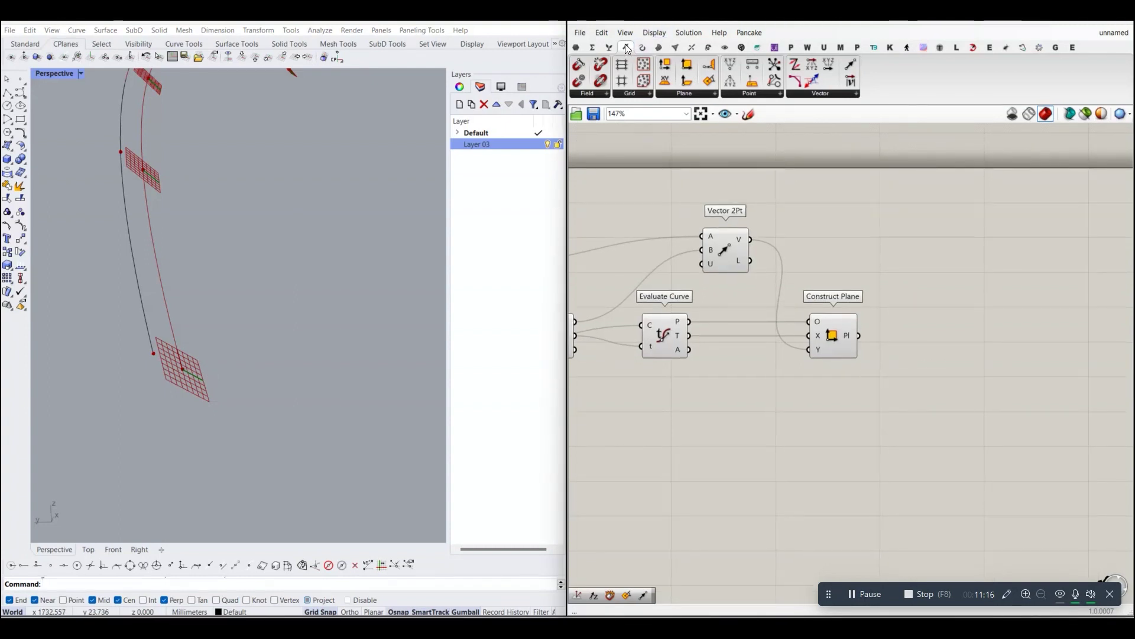
{"action": "left_click", "coordinate": [693, 94]}
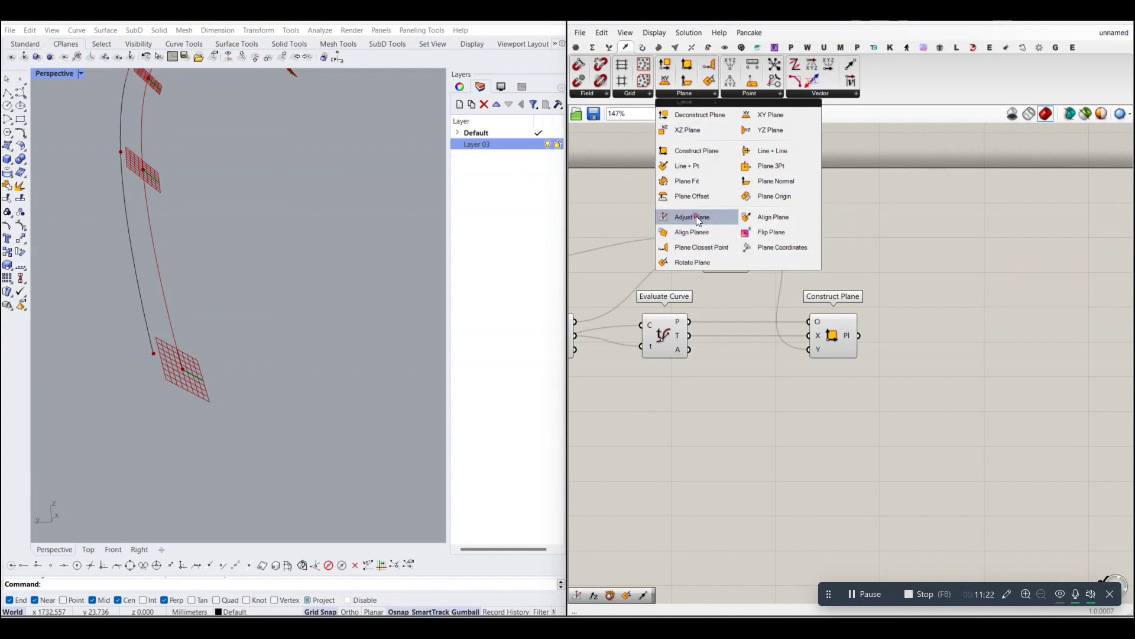
Add an Adjust Plane component fed by the Construct Plane planes.
{"action": "left_click_drag", "start_coordinate": [696, 217], "coordinate": [947, 322]}
{"action": "scroll", "coordinate": [938, 329], "scroll_direction": "down", "scroll_amount": 2}
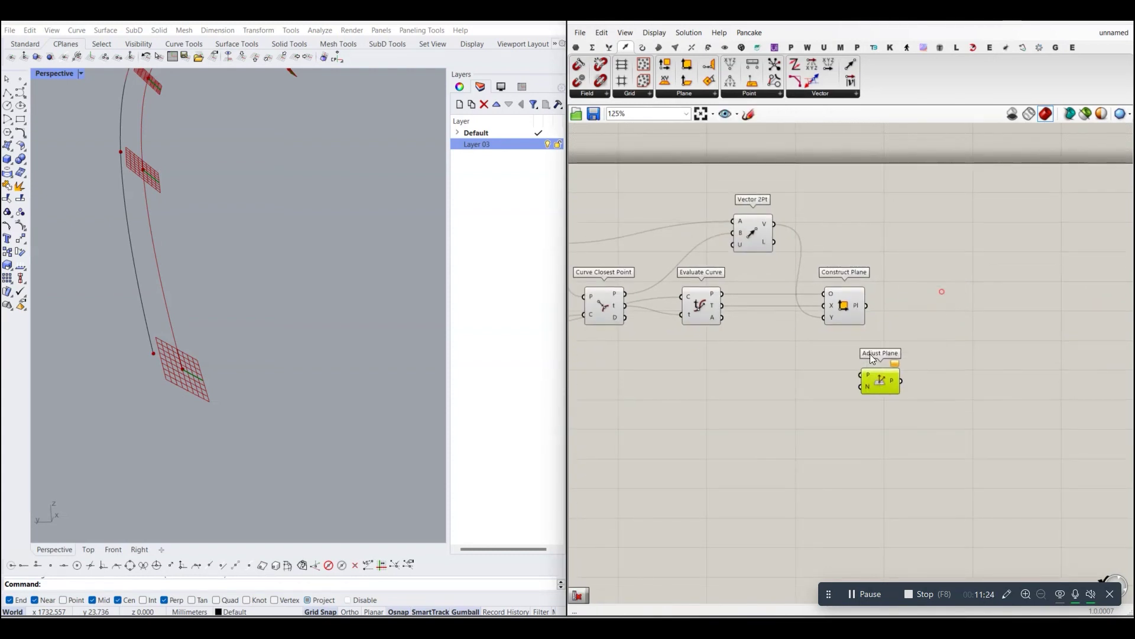
{"action": "right_click_drag", "start_coordinate": [866, 322], "coordinate": [846, 313]}
{"action": "scroll", "coordinate": [846, 313], "scroll_direction": "up", "scroll_amount": 1}
{"action": "mouse_move", "coordinate": [799, 291]}
{"action": "left_mouse_down"}
{"action": "mouse_move", "coordinate": [789, 360]}
{"action": "mouse_move", "coordinate": [857, 360]}
{"action": "mouse_move", "coordinate": [878, 345]}
{"action": "left_mouse_up"}
{"action": "left_click", "coordinate": [848, 385]}
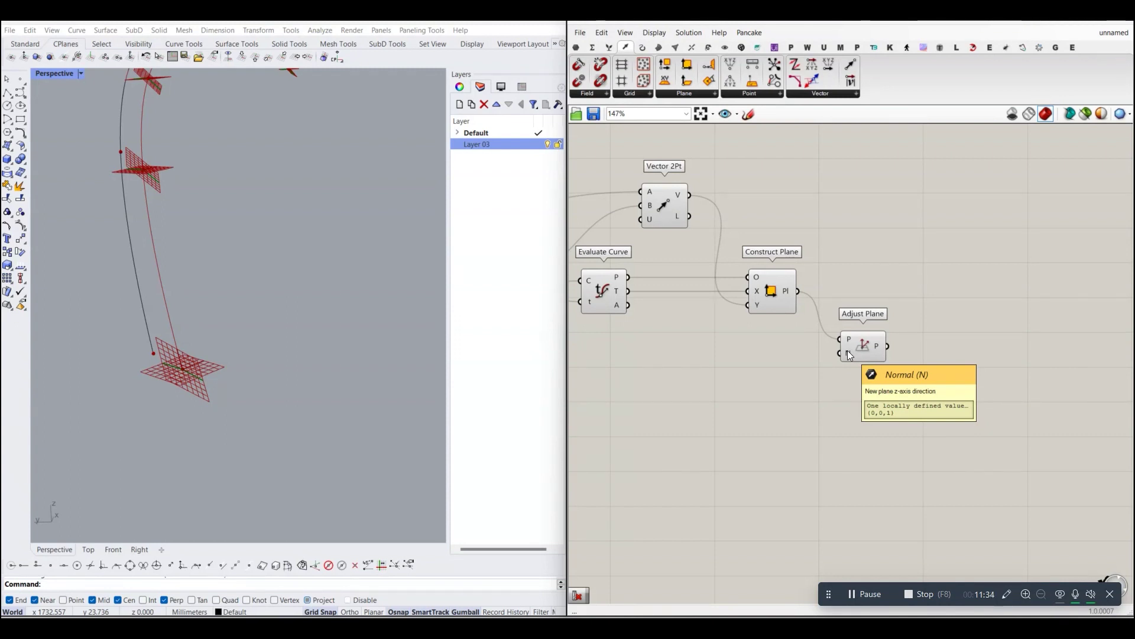
Hide the Adjust Plane preview while keeping the constructed planes previewed.
{"action": "left_click", "coordinate": [775, 295]}
{"action": "left_click", "coordinate": [798, 372]}
{"action": "scroll", "coordinate": [146, 368], "scroll_direction": "up", "scroll_amount": 5}
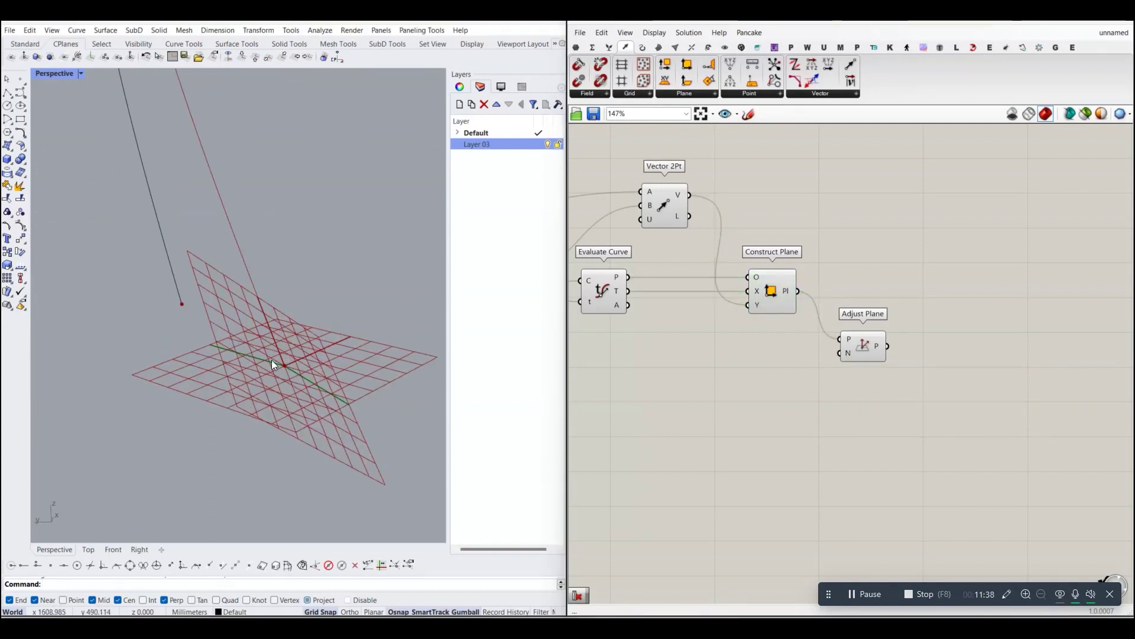
{"action": "scroll", "coordinate": [271, 360], "scroll_direction": "down", "scroll_amount": 4}
{"action": "right_click", "coordinate": [773, 296]}
{"action": "left_click", "coordinate": [792, 312]}
{"action": "right_click_drag", "start_coordinate": [826, 342], "coordinate": [814, 331]}
{"action": "right_click", "coordinate": [849, 337]}
{"action": "left_click", "coordinate": [865, 354]}
{"action": "right_click", "coordinate": [754, 281]}
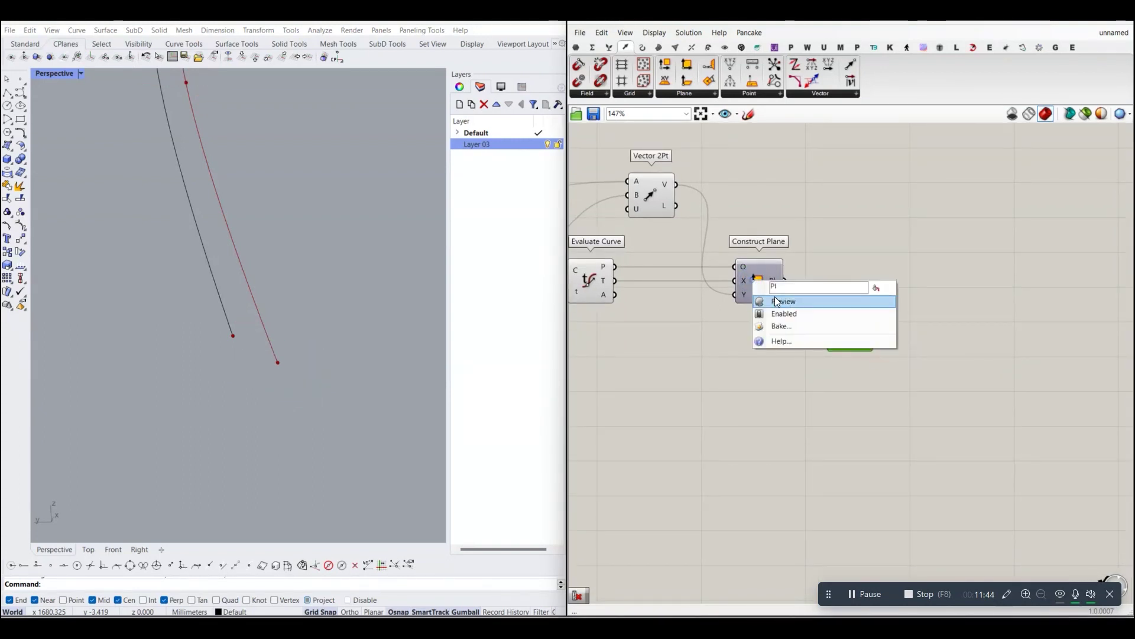
{"action": "left_click", "coordinate": [777, 301]}
Move Adjust Plane up slightly and bring Evaluate Curve back into view.
{"action": "left_click_drag", "start_coordinate": [850, 336], "coordinate": [851, 320]}
{"action": "left_click", "coordinate": [809, 368]}
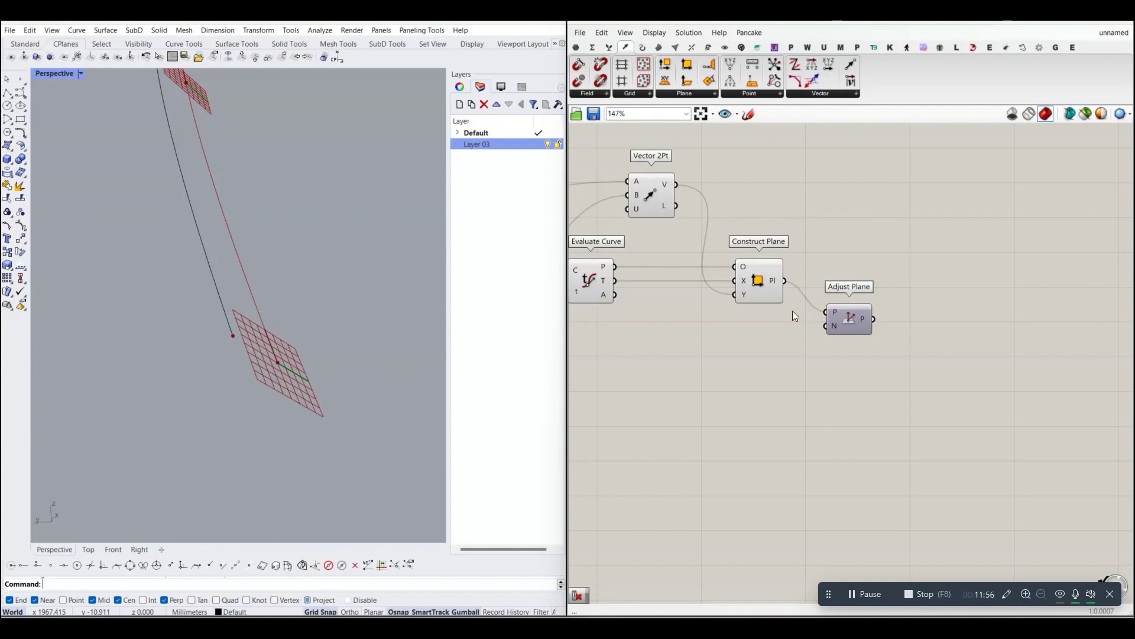
{"action": "right_click_drag", "start_coordinate": [829, 328], "coordinate": [812, 312]}
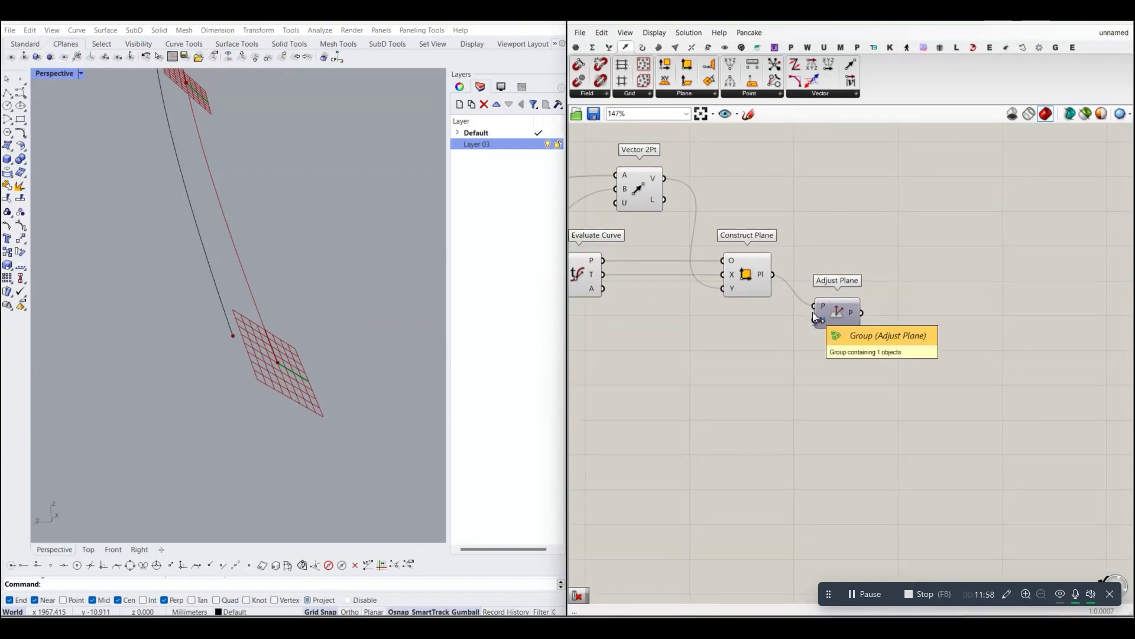
{"action": "mouse_move", "coordinate": [622, 285]}
{"action": "right_mouse_down"}
{"action": "mouse_move", "coordinate": [730, 285]}
{"action": "mouse_move", "coordinate": [666, 310]}
{"action": "right_mouse_up"}
{"action": "left_click", "coordinate": [688, 275]}
{"action": "left_click", "coordinate": [757, 314]}
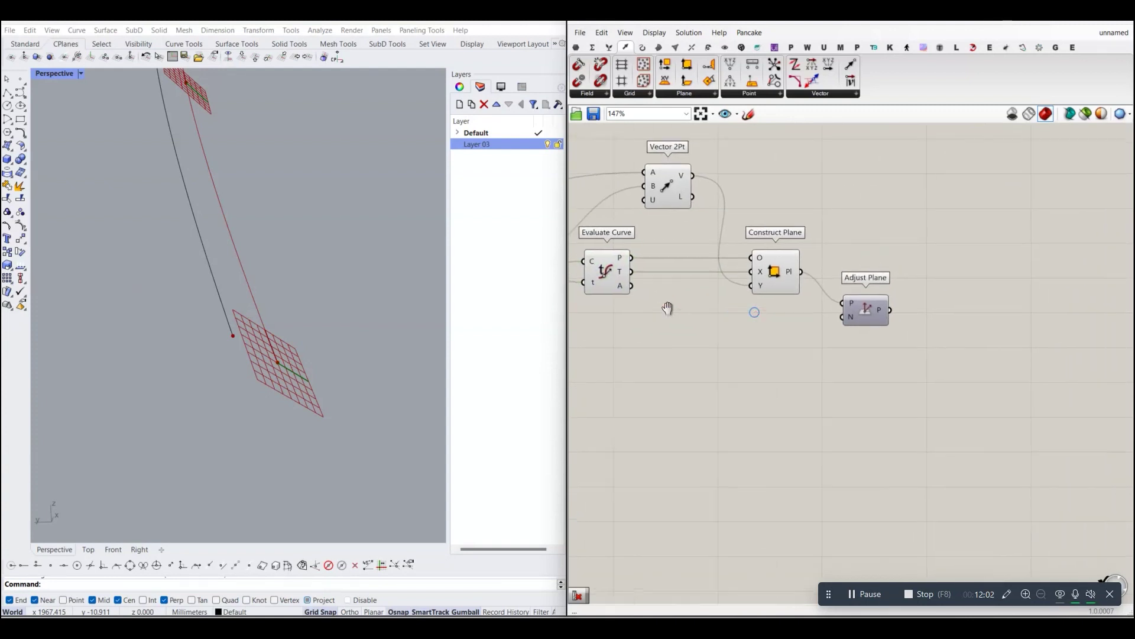
{"action": "scroll", "coordinate": [618, 266], "scroll_direction": "up", "scroll_amount": 2}
Connect Evaluate Curve's tangent T to Adjust Plane's normal N.
{"action": "left_click_drag", "start_coordinate": [617, 266], "coordinate": [908, 327]}
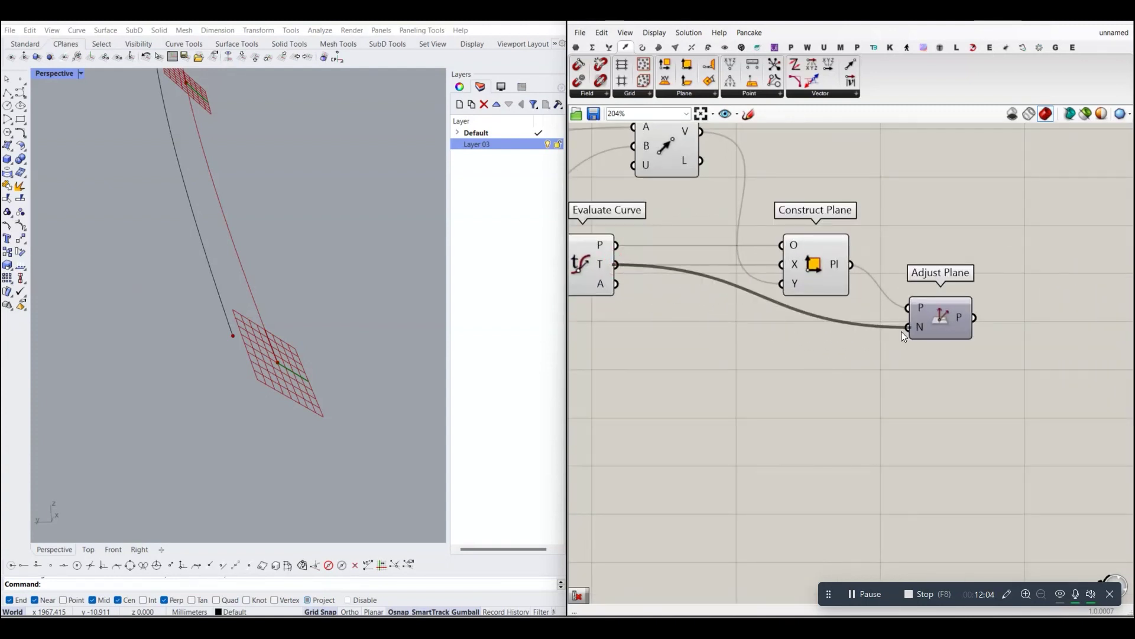
{"action": "scroll", "coordinate": [902, 331], "scroll_direction": "down", "scroll_amount": 1}
{"action": "right_click_drag", "start_coordinate": [922, 327], "coordinate": [837, 341]}
{"action": "scroll", "coordinate": [835, 335], "scroll_direction": "up", "scroll_amount": 1}
Preview the adjusted planes instead of the constructed ones and zoom in to inspect them.
{"action": "right_click", "coordinate": [836, 324]}
{"action": "left_click", "coordinate": [840, 341]}
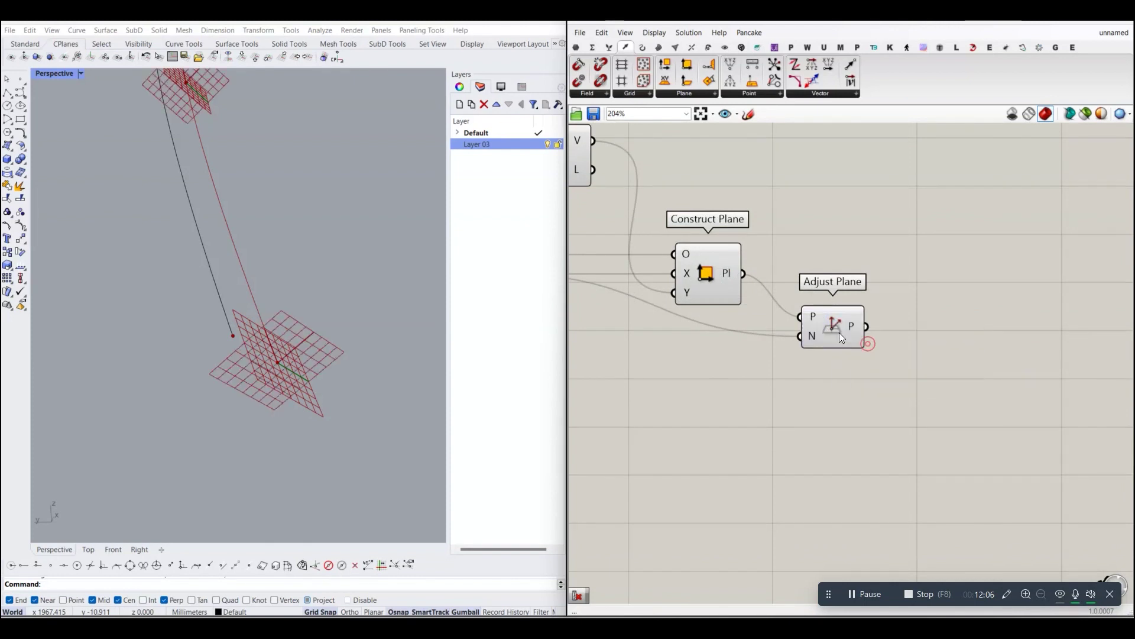
{"action": "right_click", "coordinate": [704, 277]}
{"action": "left_click", "coordinate": [725, 292]}
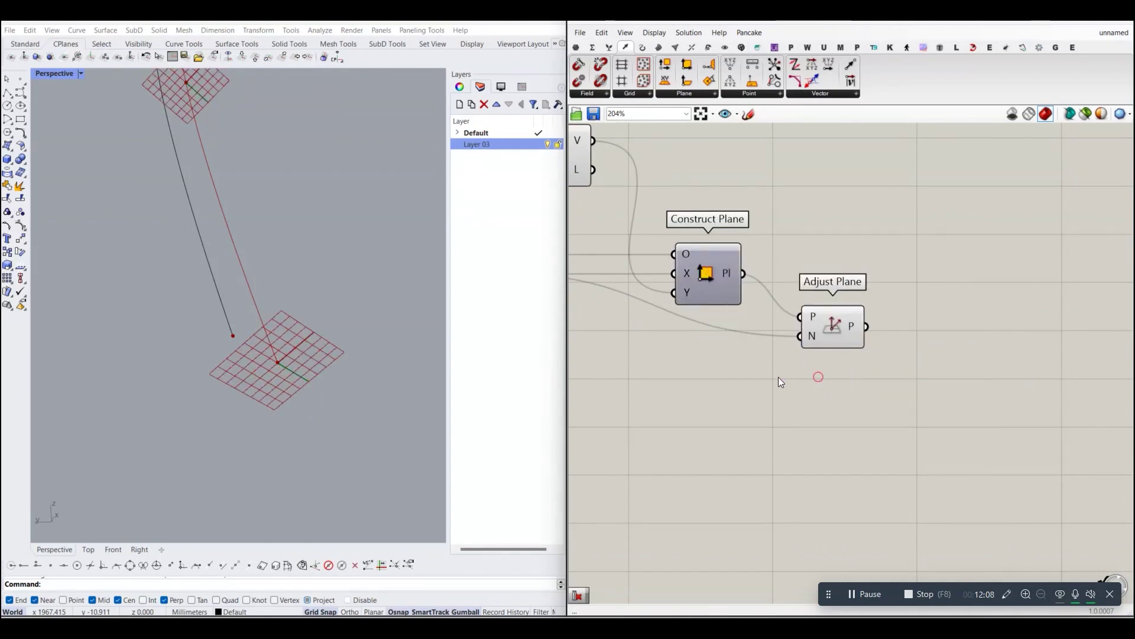
{"action": "scroll", "coordinate": [271, 353], "scroll_direction": "down", "scroll_amount": 2}
{"action": "scroll", "coordinate": [297, 343], "scroll_direction": "down", "scroll_amount": 1}
{"action": "scroll", "coordinate": [296, 343], "scroll_direction": "up", "scroll_amount": 1}
{"action": "scroll", "coordinate": [330, 319], "scroll_direction": "up", "scroll_amount": 1}
{"action": "scroll", "coordinate": [236, 342], "scroll_direction": "up", "scroll_amount": 2}
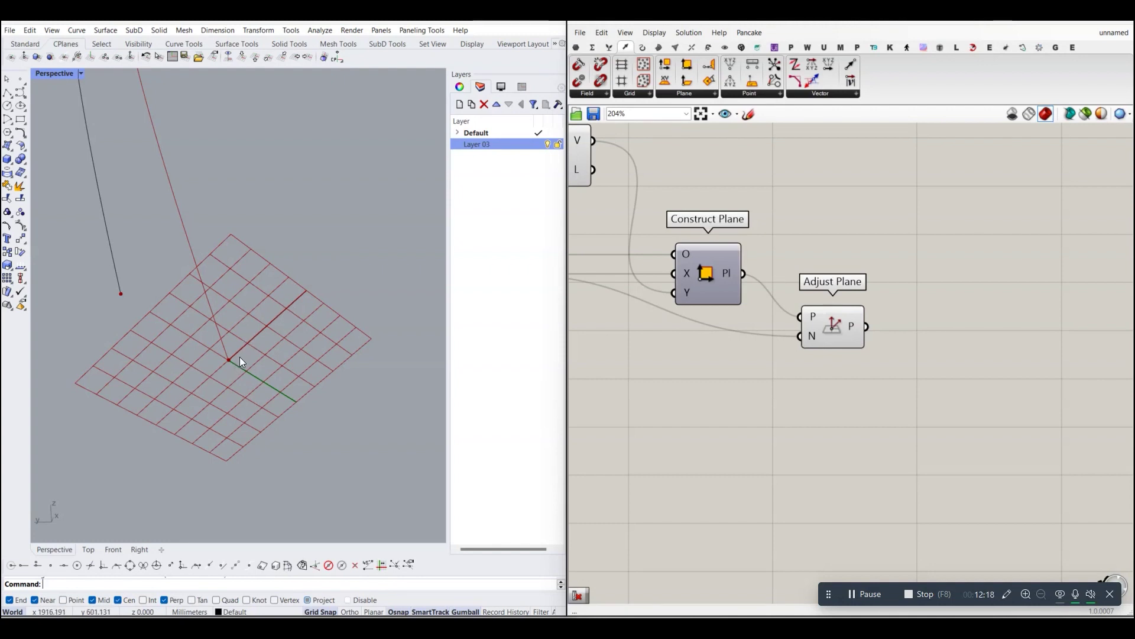
{"action": "scroll", "coordinate": [265, 391], "scroll_direction": "down", "scroll_amount": 2}
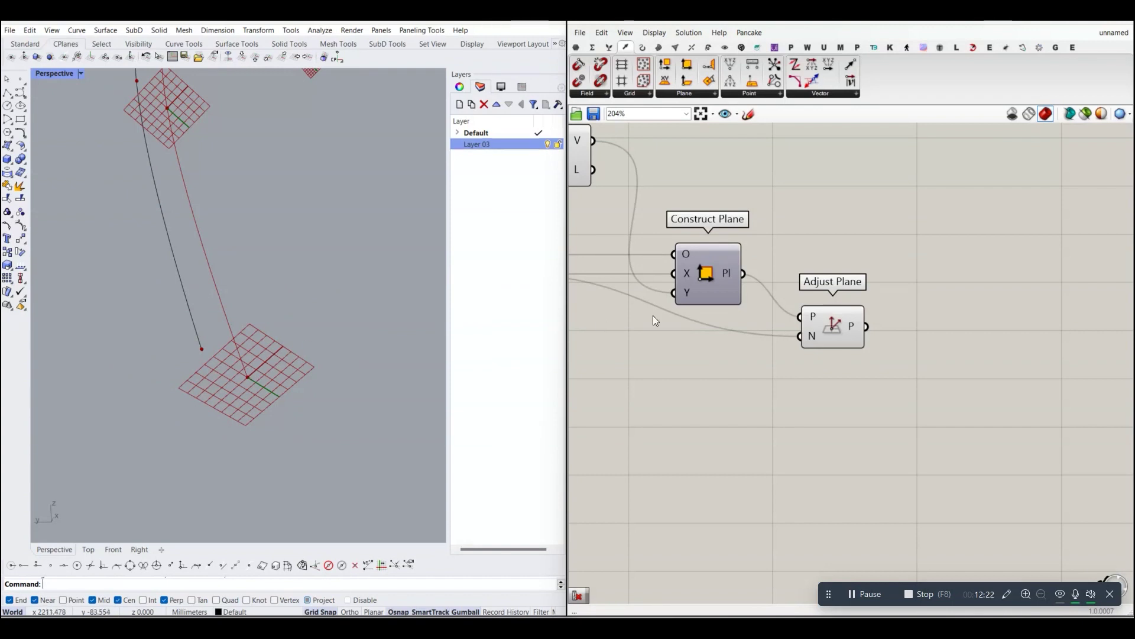
{"action": "scroll", "coordinate": [729, 343], "scroll_direction": "down", "scroll_amount": 2}
{"action": "scroll", "coordinate": [237, 325], "scroll_direction": "down", "scroll_amount": 4}
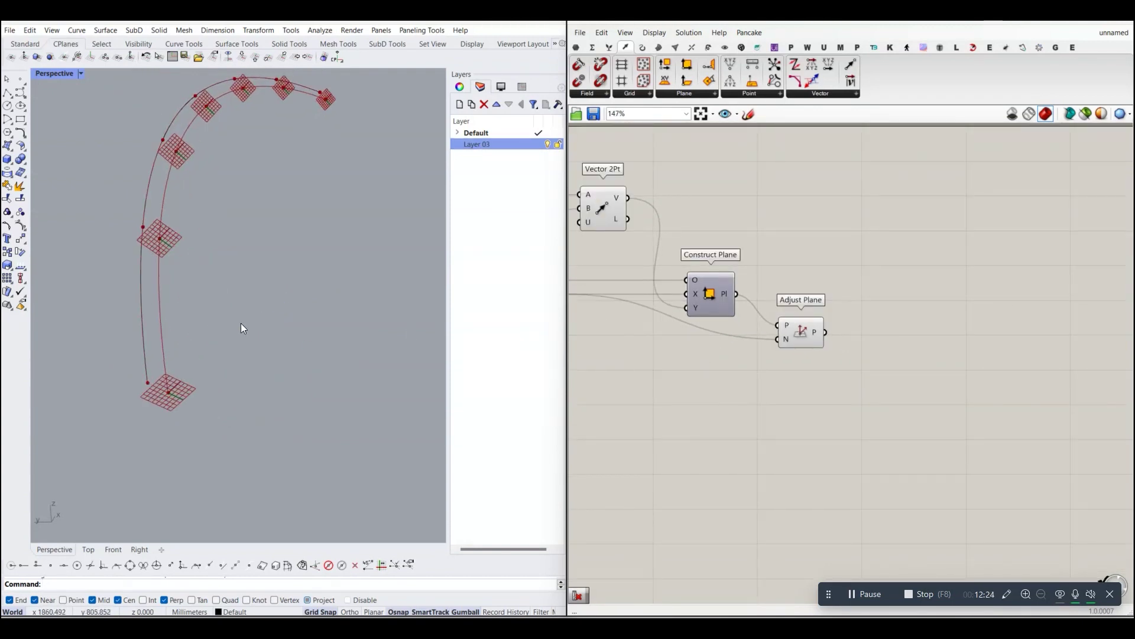
{"action": "scroll", "coordinate": [239, 324], "scroll_direction": "down", "scroll_amount": 1}
{"action": "scroll", "coordinate": [243, 324], "scroll_direction": "up", "scroll_amount": 2}
{"action": "scroll", "coordinate": [721, 248], "scroll_direction": "down", "scroll_amount": 2}
{"action": "scroll", "coordinate": [693, 252], "scroll_direction": "down", "scroll_amount": 2}
{"action": "scroll", "coordinate": [849, 273], "scroll_direction": "down", "scroll_amount": 2}
{"action": "scroll", "coordinate": [845, 289], "scroll_direction": "up", "scroll_amount": 2}
{"action": "scroll", "coordinate": [845, 299], "scroll_direction": "up", "scroll_amount": 2}
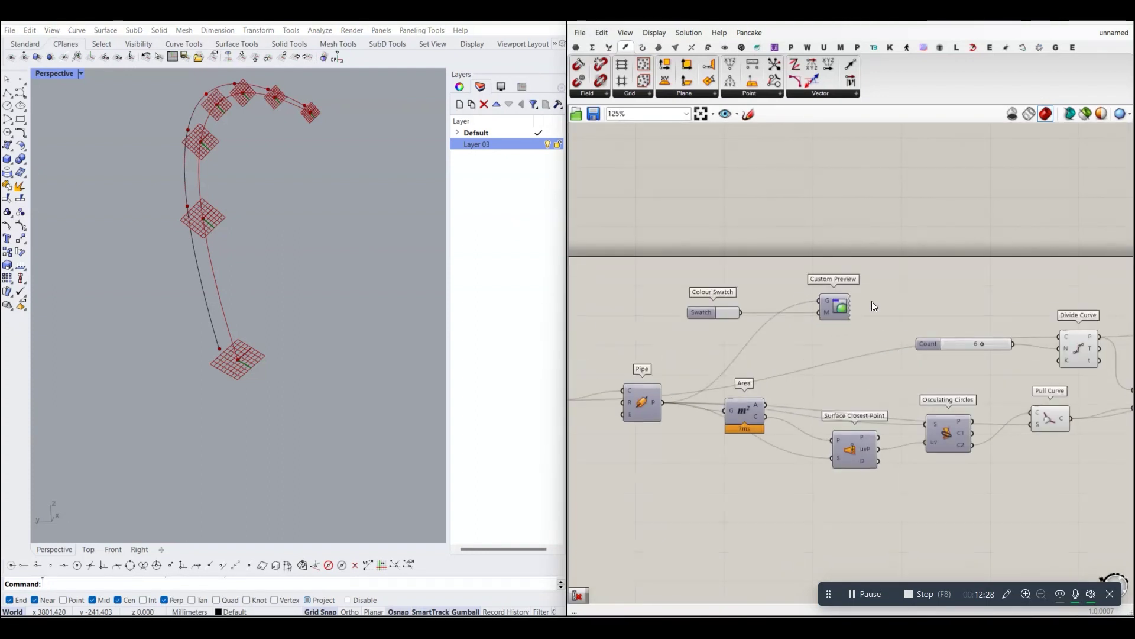
Turn the Pipe component's preview back on to show the pipe surface.
{"action": "right_click", "coordinate": [839, 301]}
{"action": "left_click", "coordinate": [875, 327]}
{"action": "scroll", "coordinate": [793, 278], "scroll_direction": "up", "scroll_amount": 1}
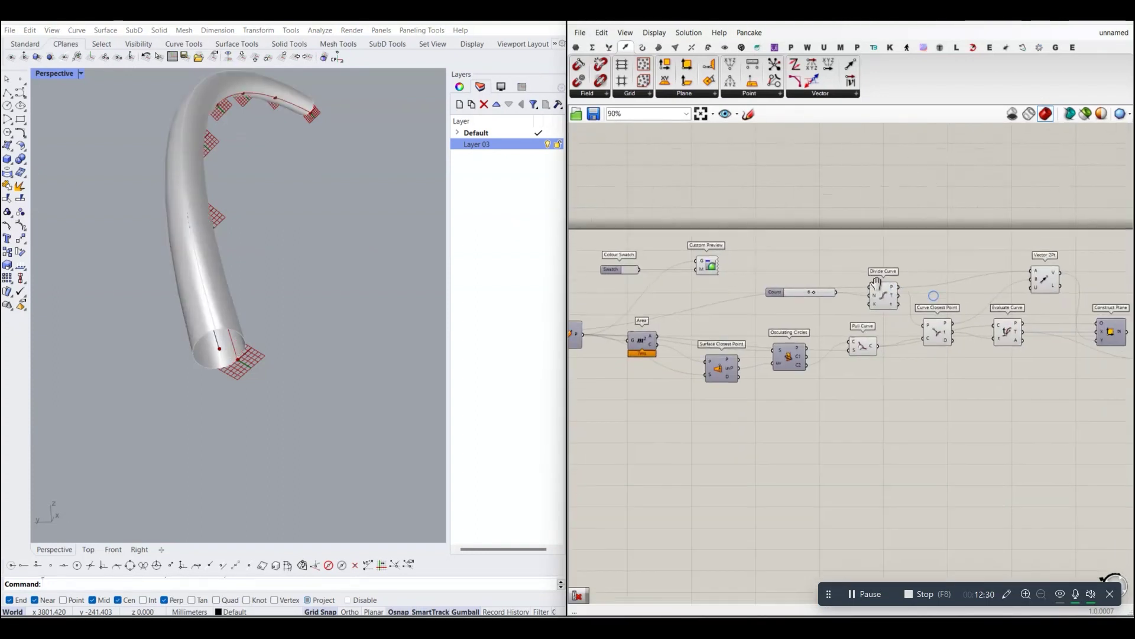
{"action": "right_click_drag", "start_coordinate": [792, 277], "coordinate": [655, 346]}
{"action": "scroll", "coordinate": [247, 371], "scroll_direction": "up", "scroll_amount": 3}
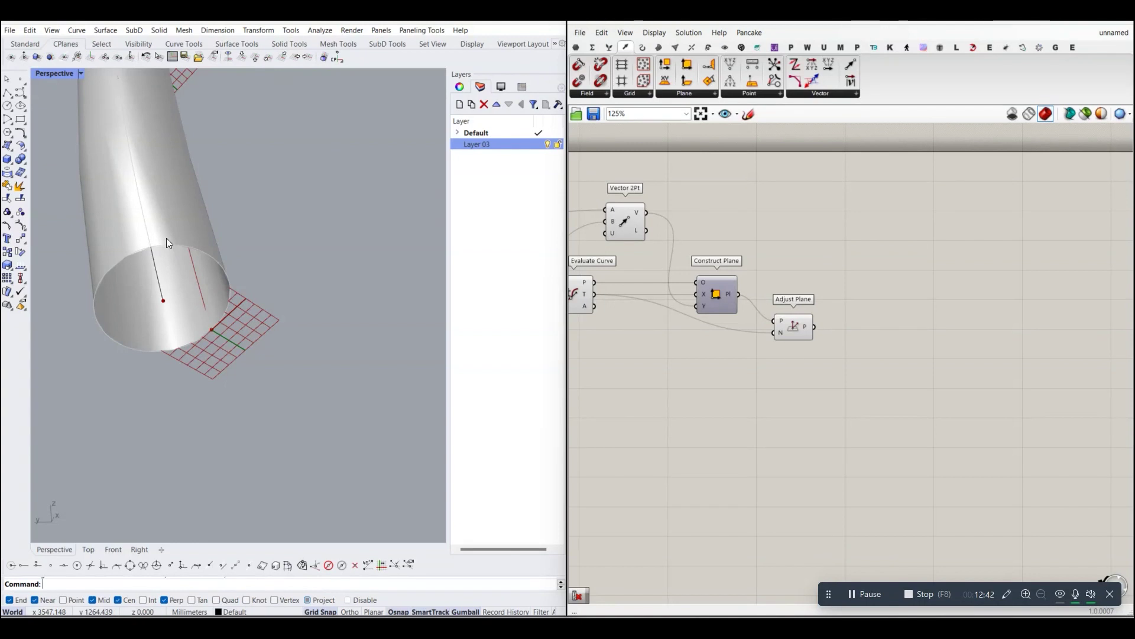
{"action": "scroll", "coordinate": [803, 303], "scroll_direction": "down", "scroll_amount": 2}
{"action": "right_click_drag", "start_coordinate": [831, 230], "coordinate": [804, 230]}
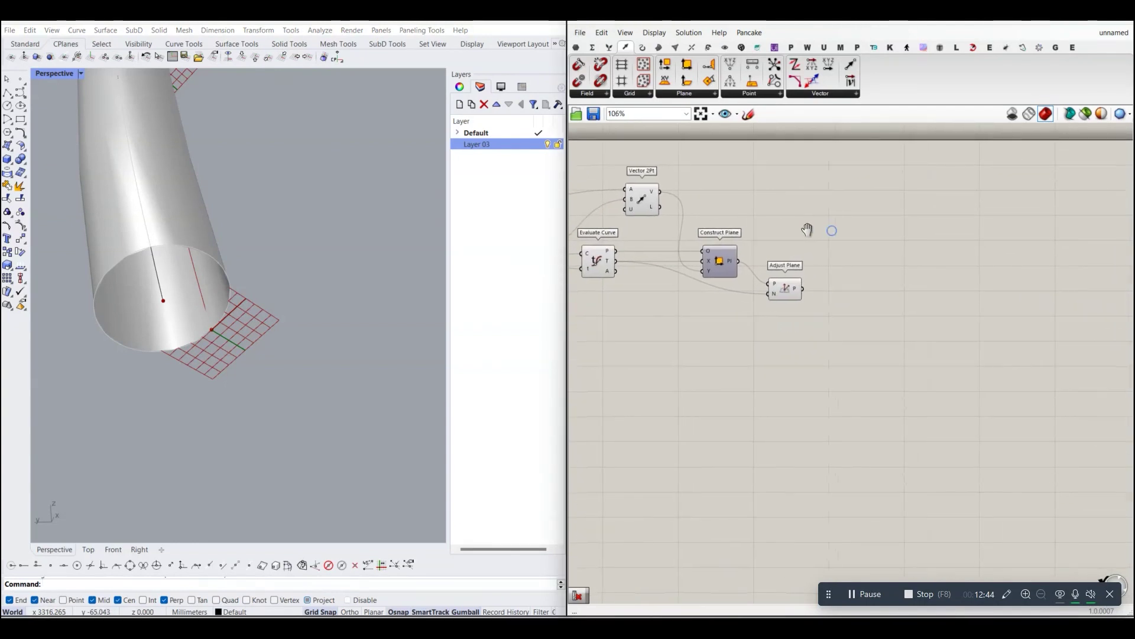
Place a Rotate 3D component and feed Adjust Plane's planes into its G input.
{"action": "left_click", "coordinate": [712, 47]}
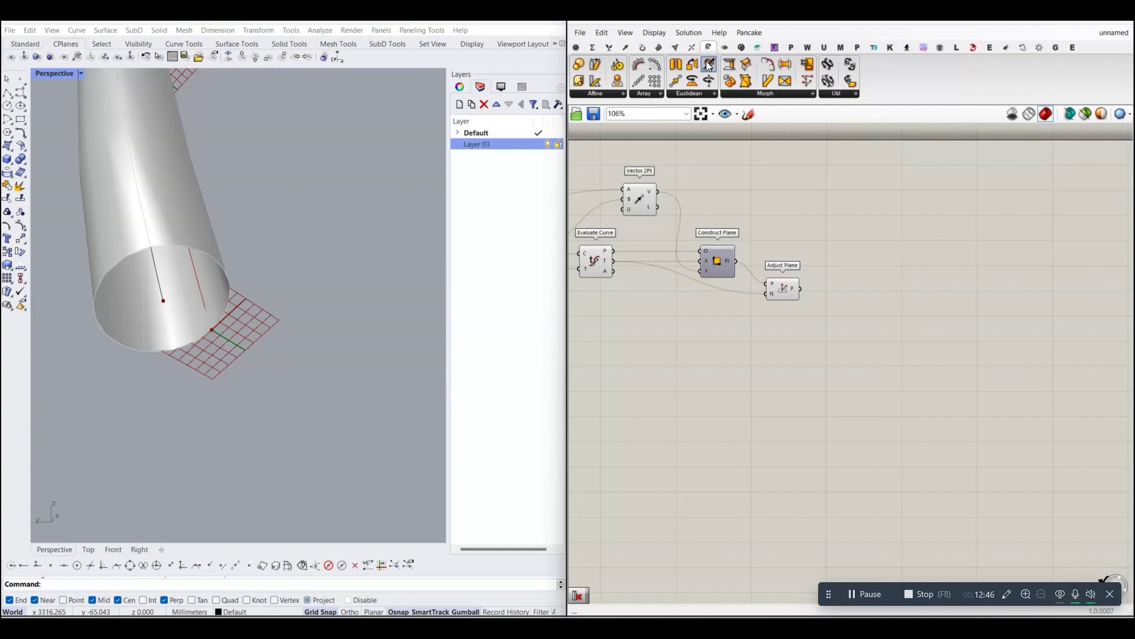
{"action": "left_click_drag", "start_coordinate": [709, 66], "coordinate": [851, 310]}
{"action": "scroll", "coordinate": [850, 309], "scroll_direction": "up", "scroll_amount": 3}
{"action": "scroll", "coordinate": [850, 310], "scroll_direction": "up", "scroll_amount": 2}
{"action": "left_click_drag", "start_coordinate": [847, 319], "coordinate": [866, 313]}
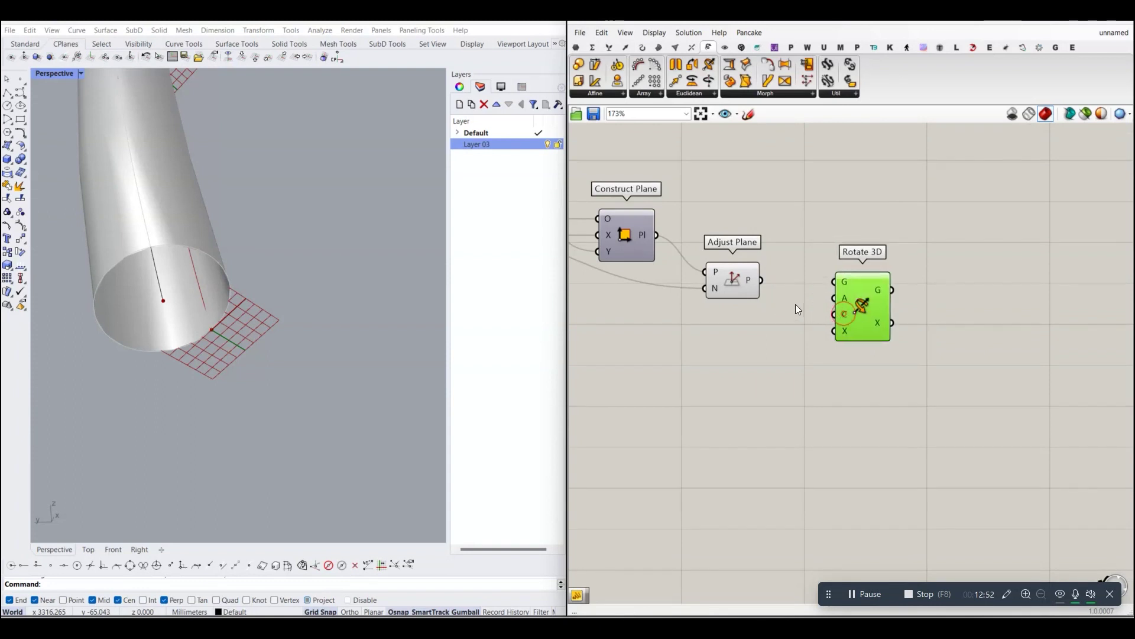
{"action": "left_click_drag", "start_coordinate": [761, 280], "coordinate": [835, 282]}
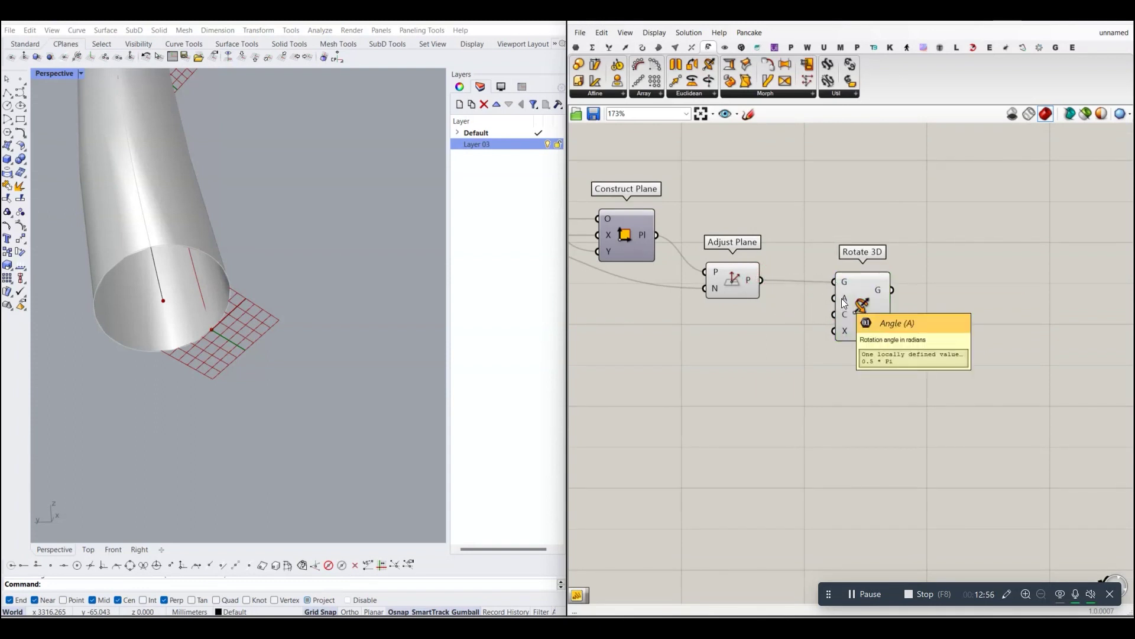
Turn off the Rotate 3D preview and settle its position beside Adjust Plane.
{"action": "scroll", "coordinate": [329, 315], "scroll_direction": "down", "scroll_amount": 6}
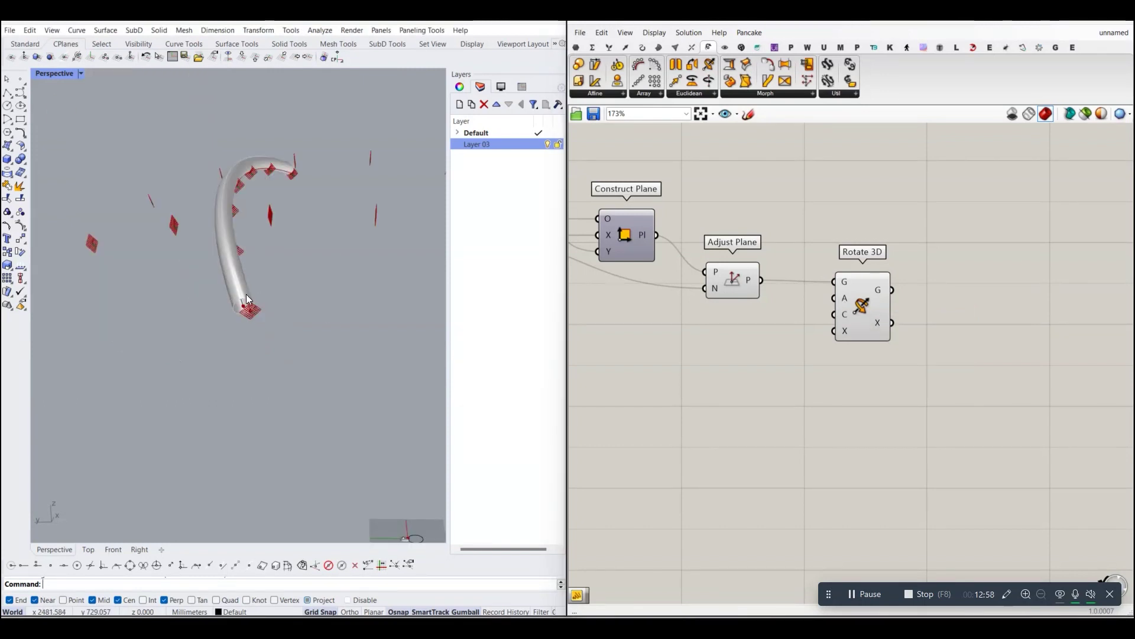
{"action": "scroll", "coordinate": [866, 320], "scroll_direction": "up", "scroll_amount": 2}
{"action": "right_click", "coordinate": [866, 318]}
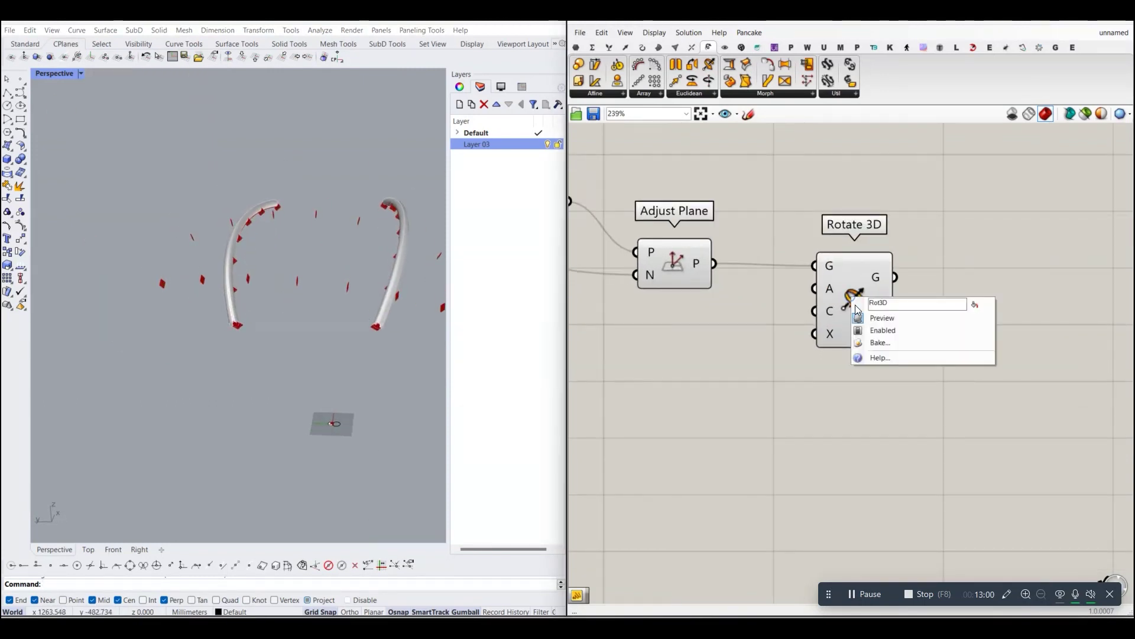
{"action": "left_click", "coordinate": [874, 328]}
{"action": "left_click_drag", "start_coordinate": [839, 336], "coordinate": [873, 322]}
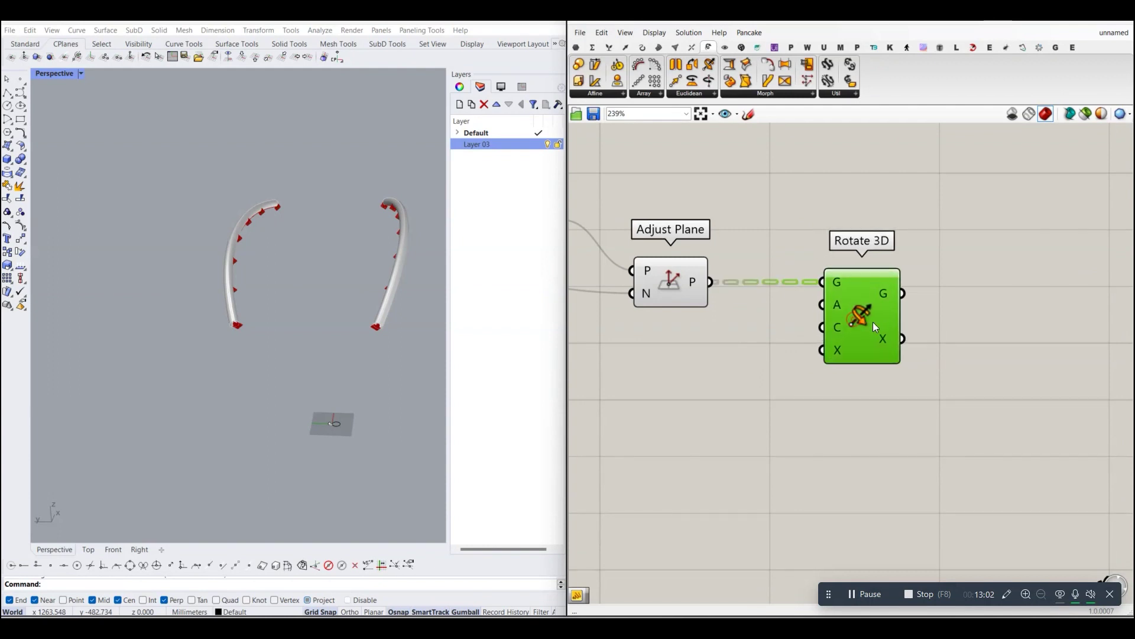
{"action": "right_click_drag", "start_coordinate": [767, 350], "coordinate": [796, 362]}
{"action": "left_click", "coordinate": [796, 362]}
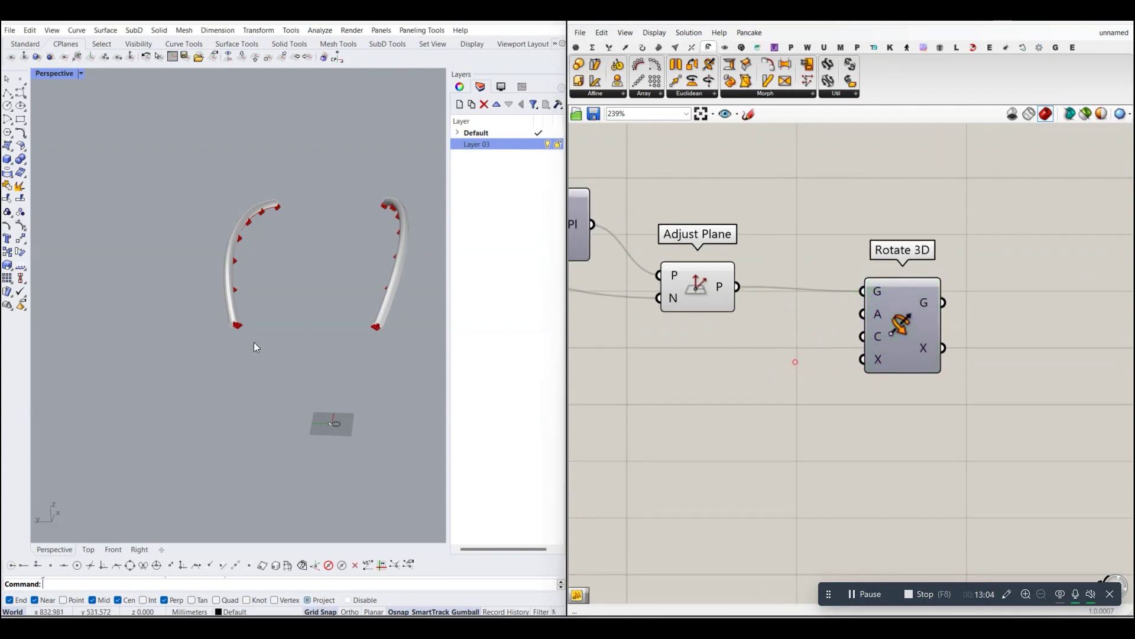
Zoom and orbit the Rhino view to inspect the tubes and planes.
{"action": "scroll", "coordinate": [237, 321], "scroll_direction": "up", "scroll_amount": 3}
{"action": "scroll", "coordinate": [237, 321], "scroll_direction": "up", "scroll_amount": 2}
{"action": "scroll", "coordinate": [231, 323], "scroll_direction": "up", "scroll_amount": 2}
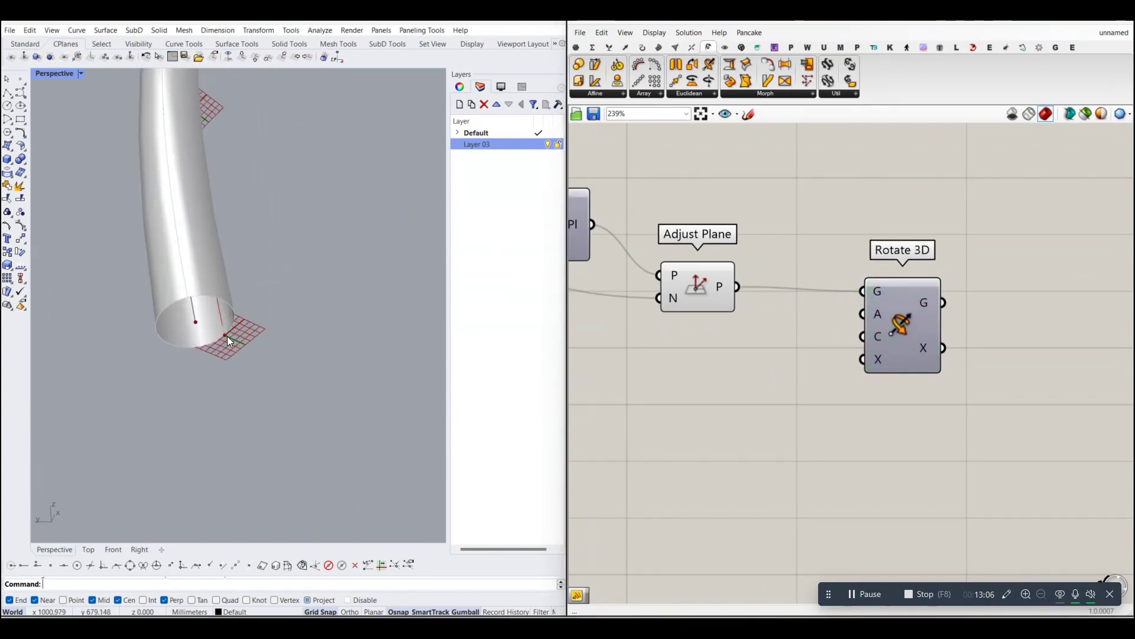
{"action": "scroll", "coordinate": [225, 336], "scroll_direction": "down", "scroll_amount": 2}
{"action": "scroll", "coordinate": [214, 349], "scroll_direction": "down", "scroll_amount": 3}
{"action": "scroll", "coordinate": [218, 346], "scroll_direction": "up", "scroll_amount": 5}
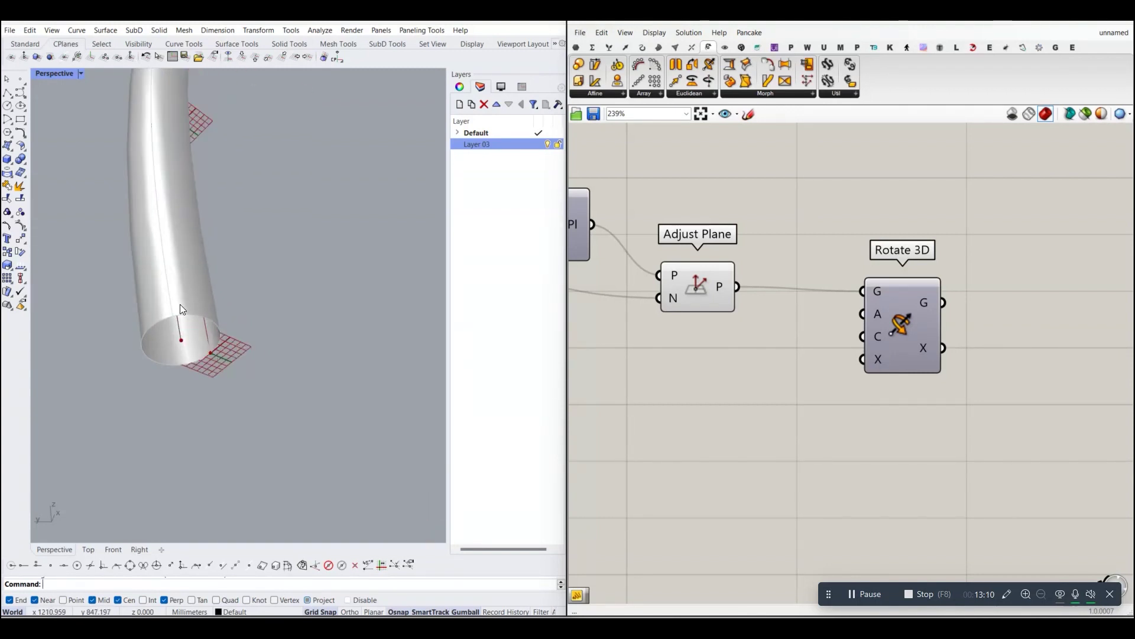
{"action": "scroll", "coordinate": [204, 361], "scroll_direction": "down", "scroll_amount": 3}
{"action": "scroll", "coordinate": [200, 363], "scroll_direction": "up", "scroll_amount": 3}
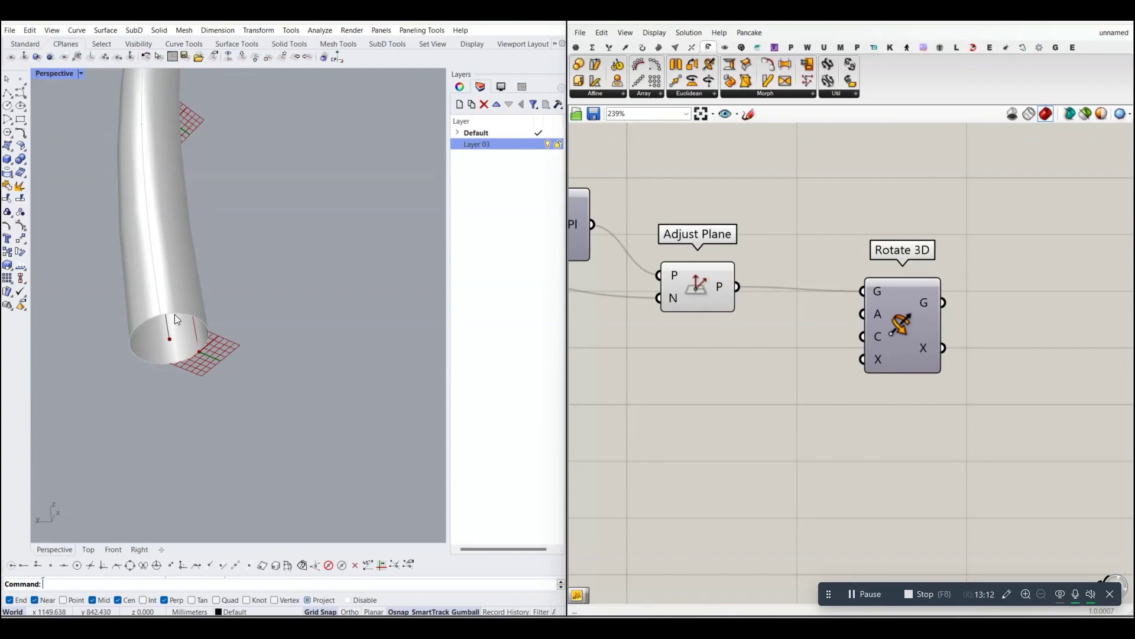
{"action": "scroll", "coordinate": [175, 314], "scroll_direction": "down", "scroll_amount": 5}
{"action": "right_click_drag", "start_coordinate": [237, 331], "coordinate": [333, 350]}
{"action": "scroll", "coordinate": [333, 349], "scroll_direction": "up", "scroll_amount": 3}
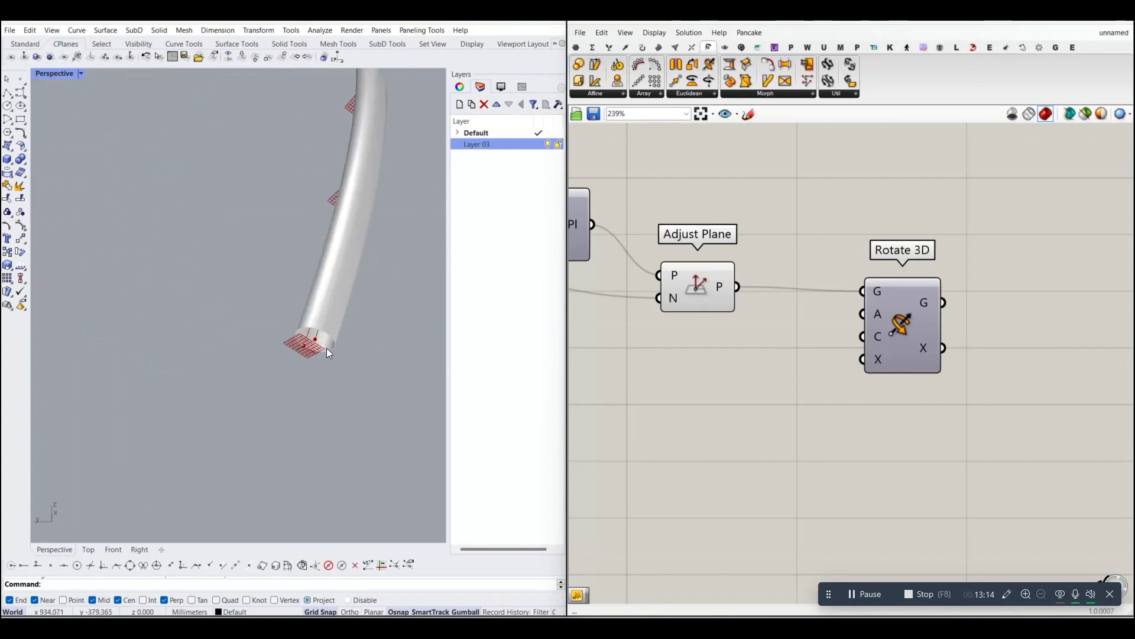
{"action": "scroll", "coordinate": [336, 321], "scroll_direction": "up", "scroll_amount": 2}
{"action": "scroll", "coordinate": [333, 304], "scroll_direction": "up", "scroll_amount": 2}
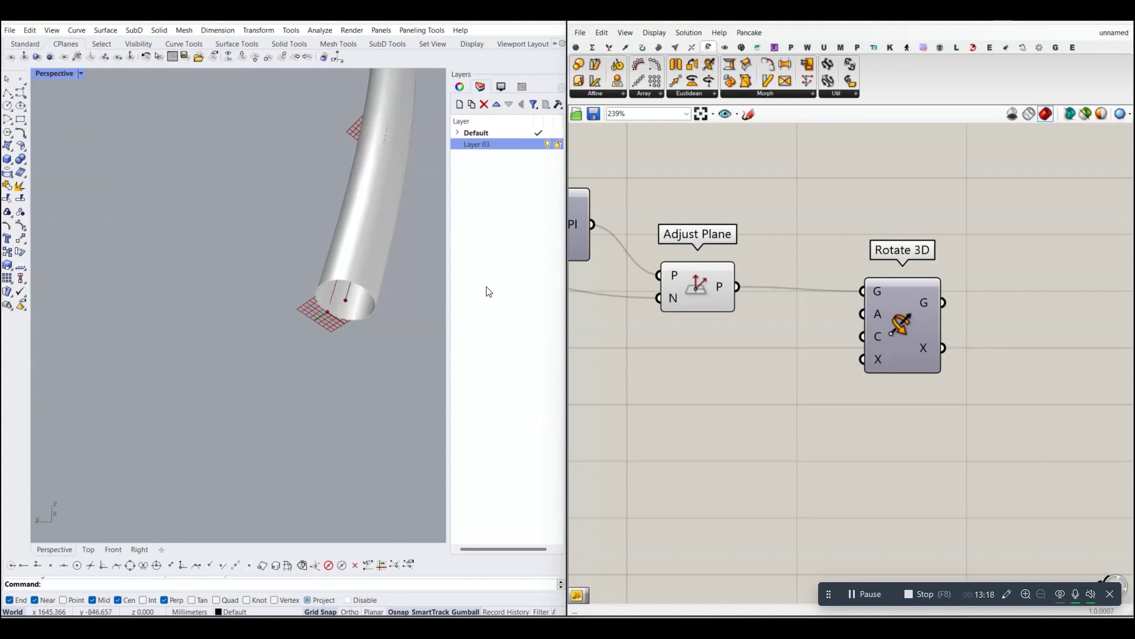
{"action": "scroll", "coordinate": [797, 342], "scroll_direction": "down", "scroll_amount": 1}
{"action": "scroll", "coordinate": [843, 312], "scroll_direction": "down", "scroll_amount": 1}
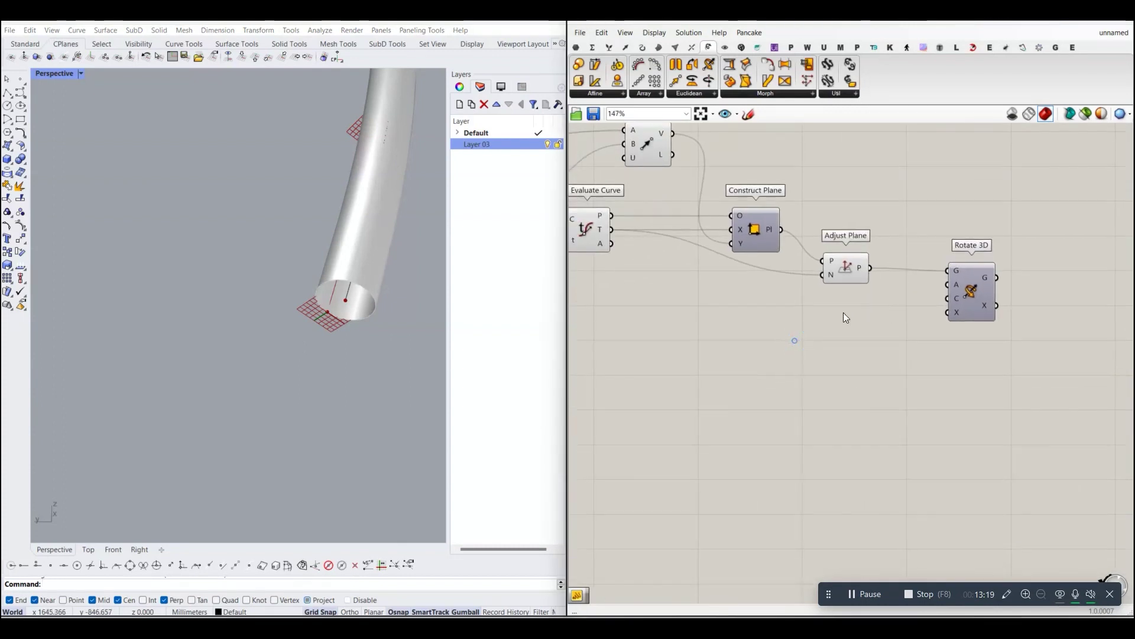
Add a Panel on the canvas holding the angles 1.25*pi and -1.25*pi.
{"action": "double_click", "coordinate": [790, 333]}
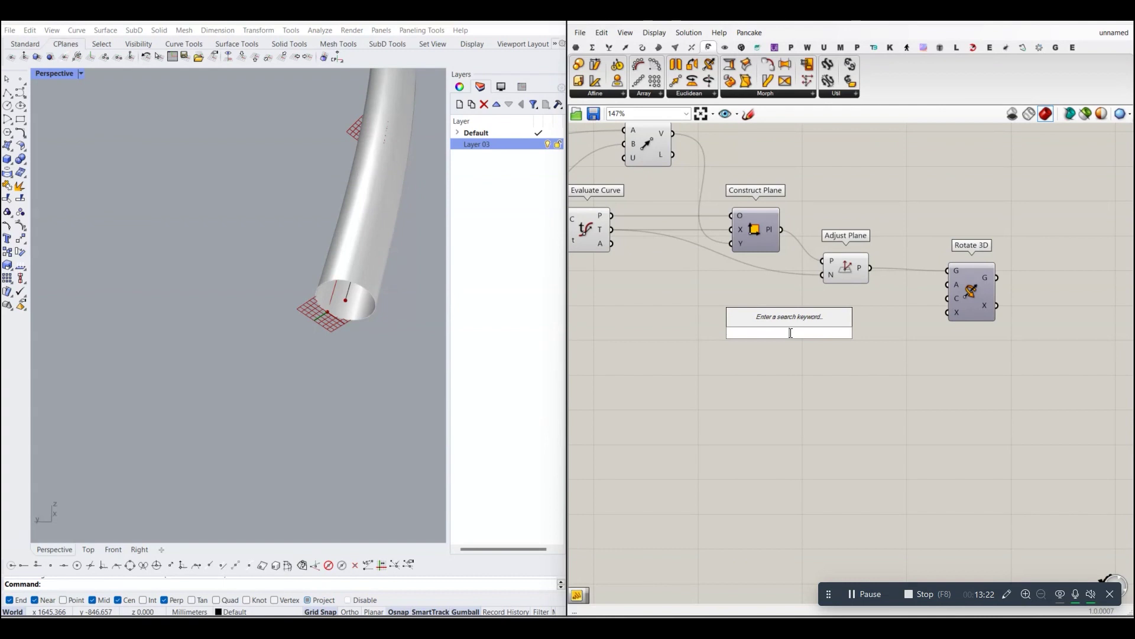
{"action": "type", "text": "panel"}
{"action": "key", "text": "Return"}
{"action": "double_click", "coordinate": [796, 332]}
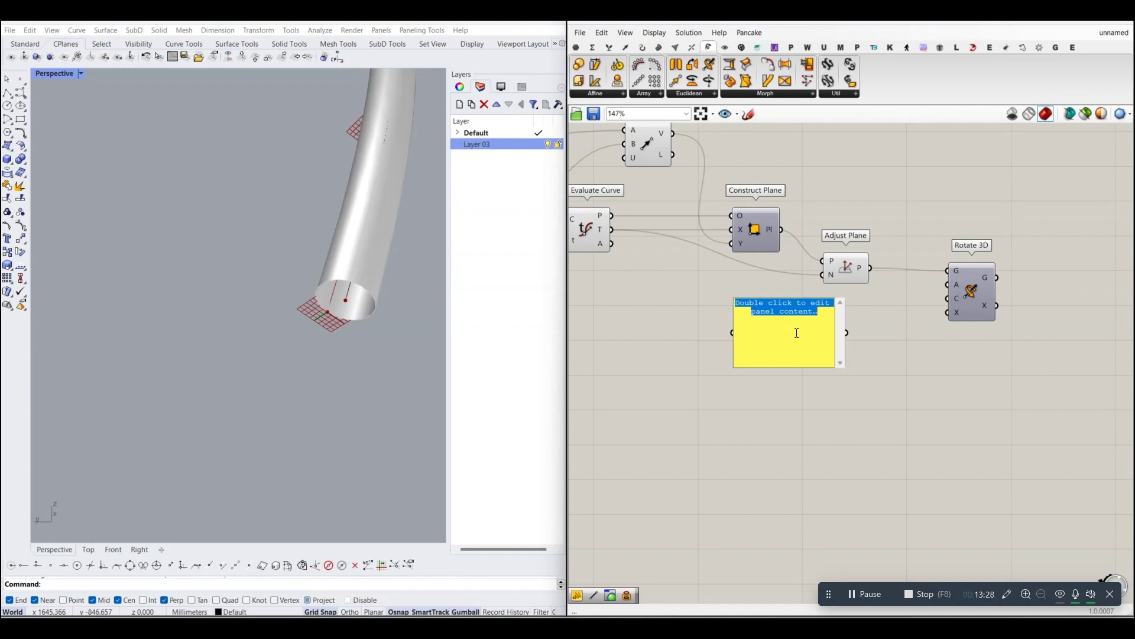
{"action": "type", "text": "1.25*"}
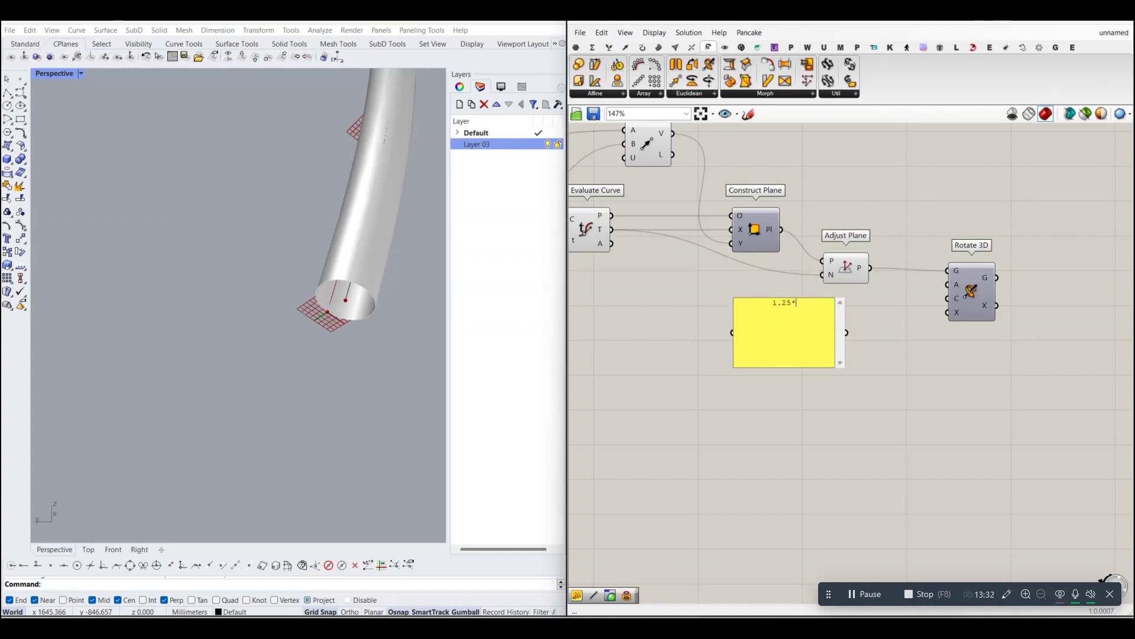
{"action": "type", "text": "i"}
{"action": "type", "text": "pi"}
{"action": "left_click", "coordinate": [864, 347]}
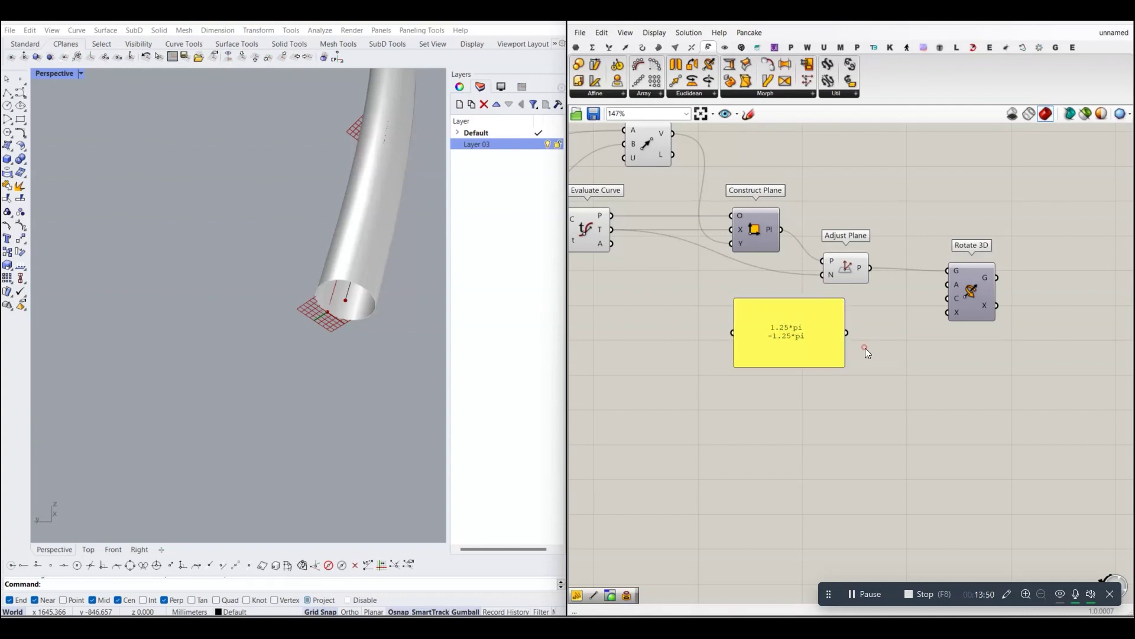
Make the panel treat each line as a separate value, then shrink it and nudge it left.
{"action": "scroll", "coordinate": [849, 363], "scroll_direction": "down", "scroll_amount": 2}
{"action": "scroll", "coordinate": [849, 363], "scroll_direction": "up", "scroll_amount": 3}
{"action": "right_click", "coordinate": [758, 352]}
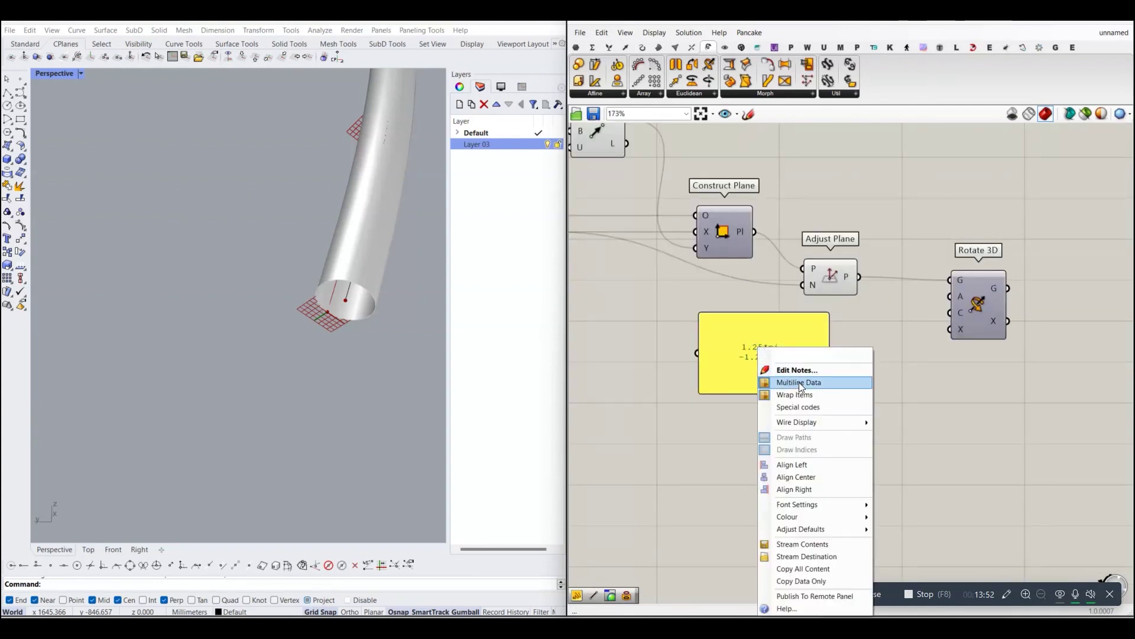
{"action": "left_click", "coordinate": [800, 382]}
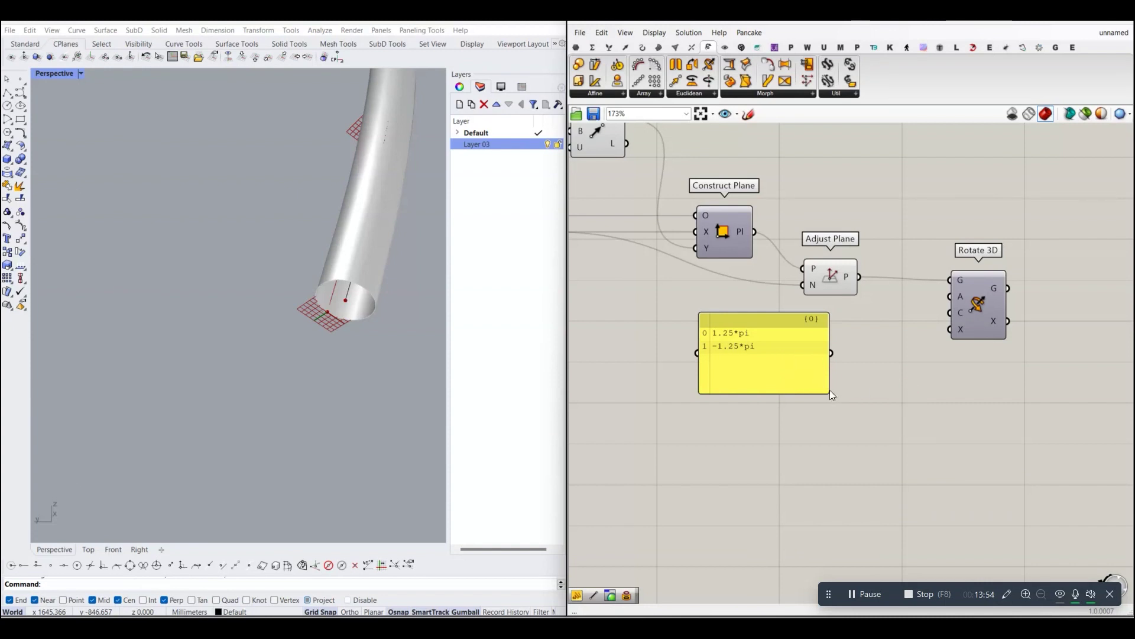
{"action": "mouse_move", "coordinate": [829, 390]}
{"action": "left_mouse_down"}
{"action": "mouse_move", "coordinate": [736, 345]}
{"action": "mouse_move", "coordinate": [941, 302]}
{"action": "left_mouse_up"}
{"action": "key", "text": "ctrl+z"}
Connect the angle panel to Rotate 3D's A input and graft that input.
{"action": "right_click_drag", "start_coordinate": [941, 301], "coordinate": [809, 318]}
{"action": "scroll", "coordinate": [809, 318], "scroll_direction": "up", "scroll_amount": 3}
{"action": "right_click", "coordinate": [824, 304]}
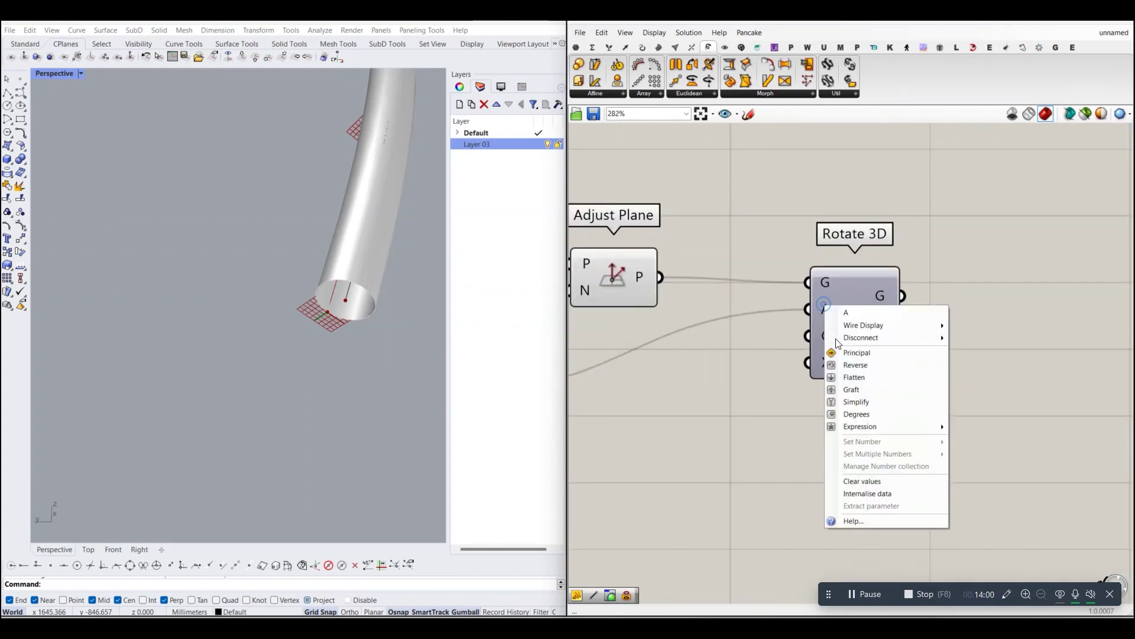
{"action": "left_click", "coordinate": [853, 389]}
{"action": "scroll", "coordinate": [815, 373], "scroll_direction": "down", "scroll_amount": 5}
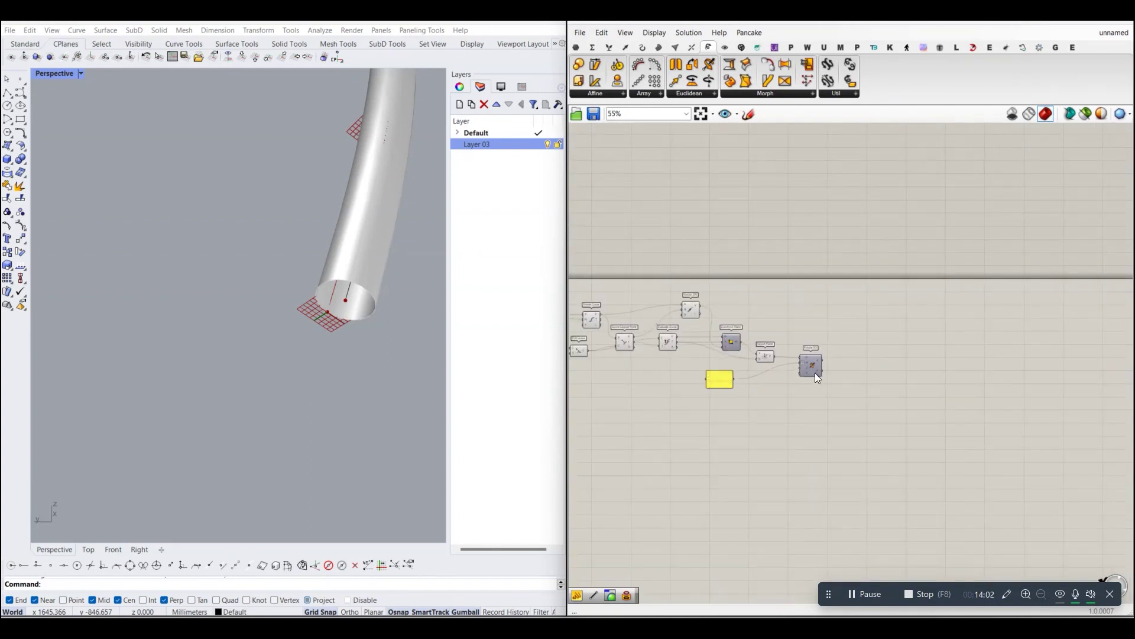
Pan and zoom the canvas to bring the whole network back to Divide Curve into view.
{"action": "right_click_drag", "start_coordinate": [793, 337], "coordinate": [810, 345]}
{"action": "scroll", "coordinate": [870, 341], "scroll_direction": "up", "scroll_amount": 3}
{"action": "scroll", "coordinate": [879, 339], "scroll_direction": "up", "scroll_amount": 2}
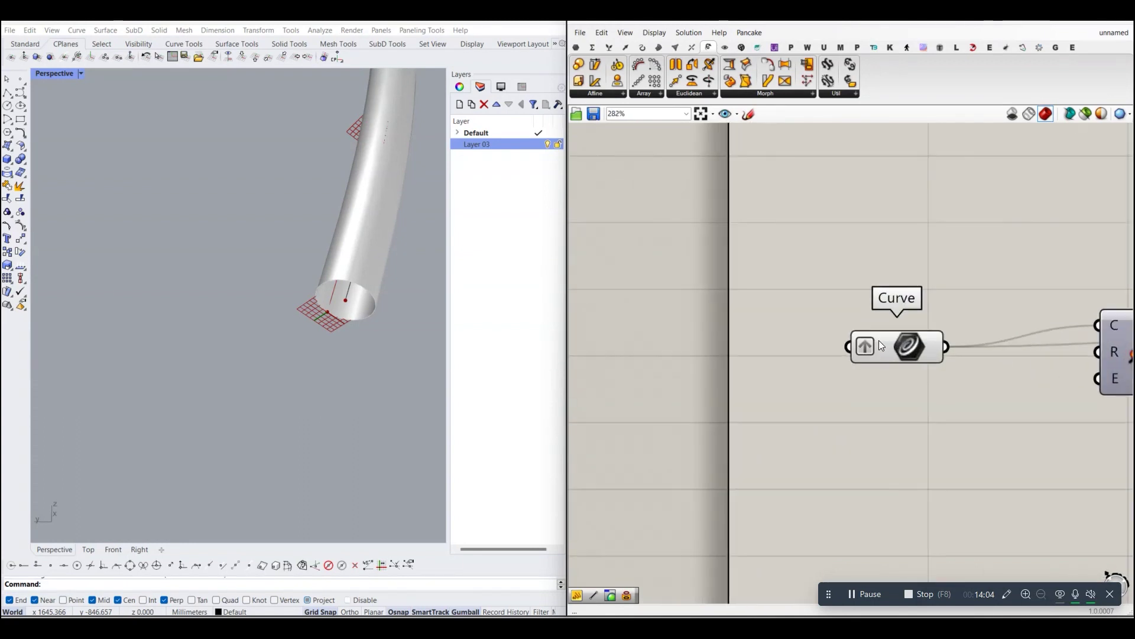
{"action": "scroll", "coordinate": [879, 339], "scroll_direction": "down", "scroll_amount": 3}
{"action": "scroll", "coordinate": [878, 360], "scroll_direction": "down", "scroll_amount": 2}
{"action": "right_click_drag", "start_coordinate": [976, 382], "coordinate": [771, 347]}
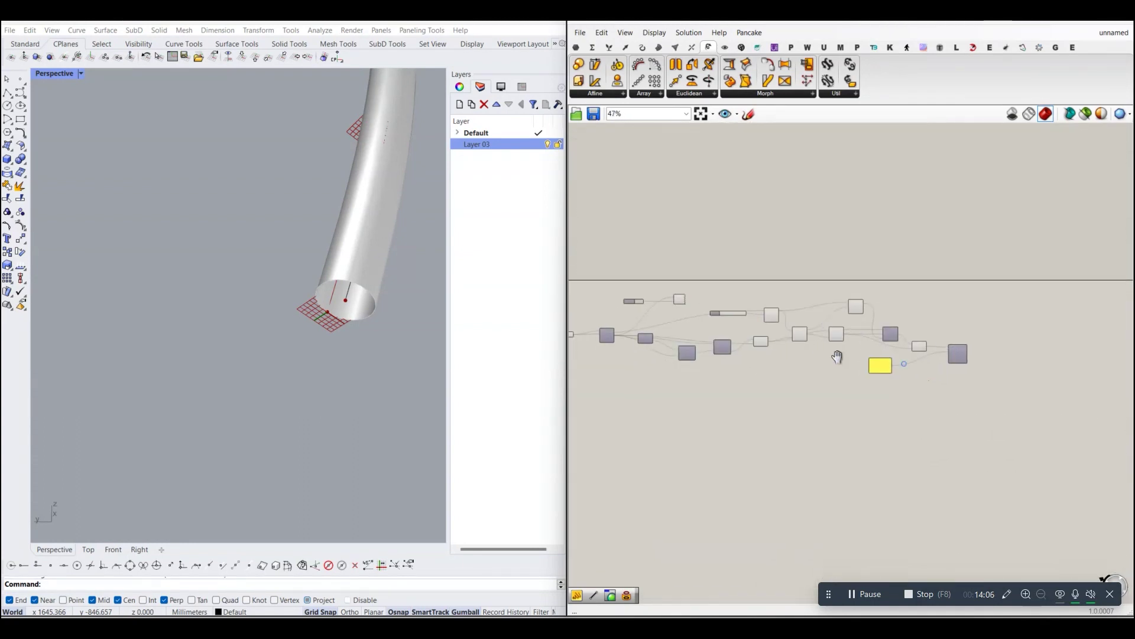
{"action": "scroll", "coordinate": [771, 347], "scroll_direction": "up", "scroll_amount": 2}
{"action": "scroll", "coordinate": [853, 341], "scroll_direction": "up", "scroll_amount": 2}
{"action": "scroll", "coordinate": [857, 356], "scroll_direction": "up", "scroll_amount": 1}
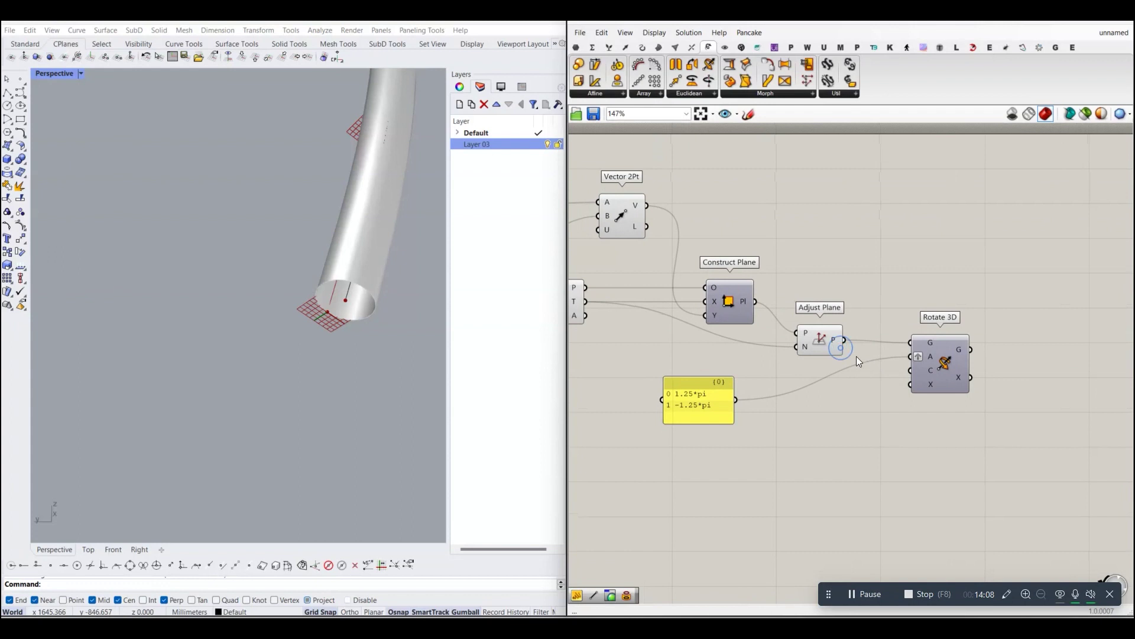
{"action": "scroll", "coordinate": [832, 334], "scroll_direction": "up", "scroll_amount": 2}
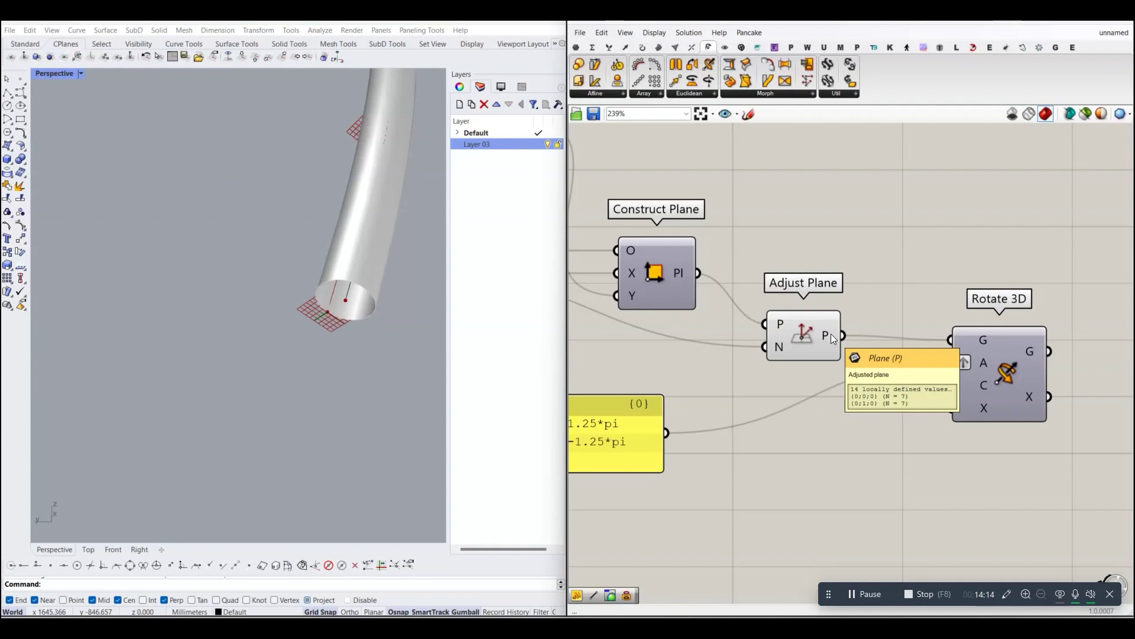
{"action": "scroll", "coordinate": [832, 334], "scroll_direction": "down", "scroll_amount": 2}
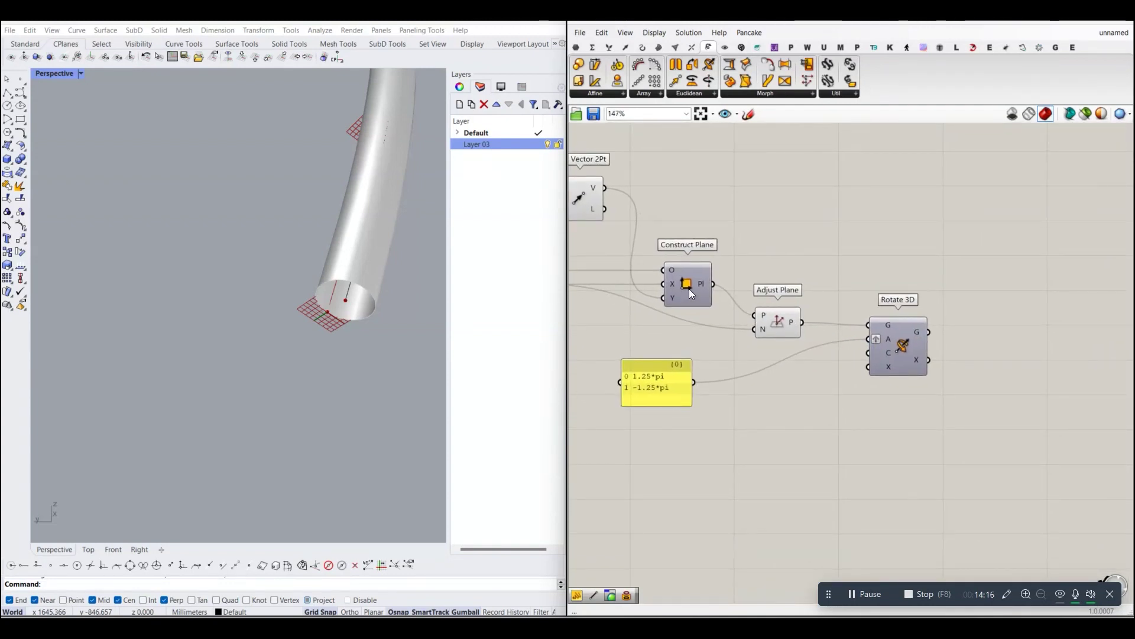
{"action": "scroll", "coordinate": [793, 315], "scroll_direction": "up", "scroll_amount": 1}
{"action": "scroll", "coordinate": [788, 320], "scroll_direction": "down", "scroll_amount": 2}
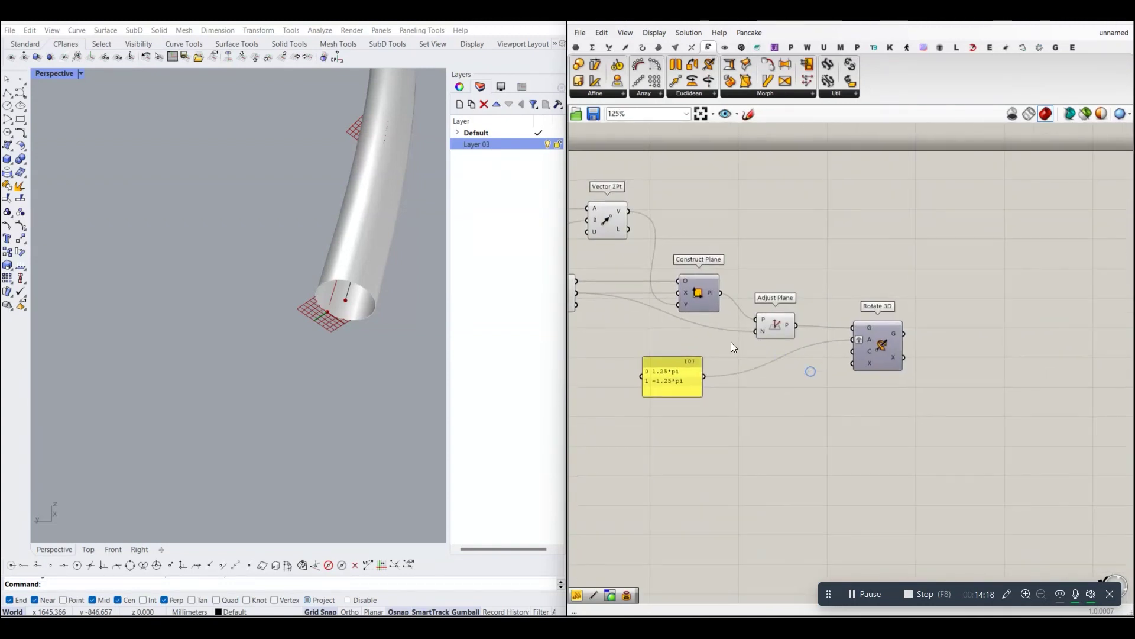
{"action": "scroll", "coordinate": [674, 382], "scroll_direction": "up", "scroll_amount": 2}
{"action": "scroll", "coordinate": [684, 389], "scroll_direction": "down", "scroll_amount": 2}
{"action": "scroll", "coordinate": [840, 352], "scroll_direction": "up", "scroll_amount": 3}
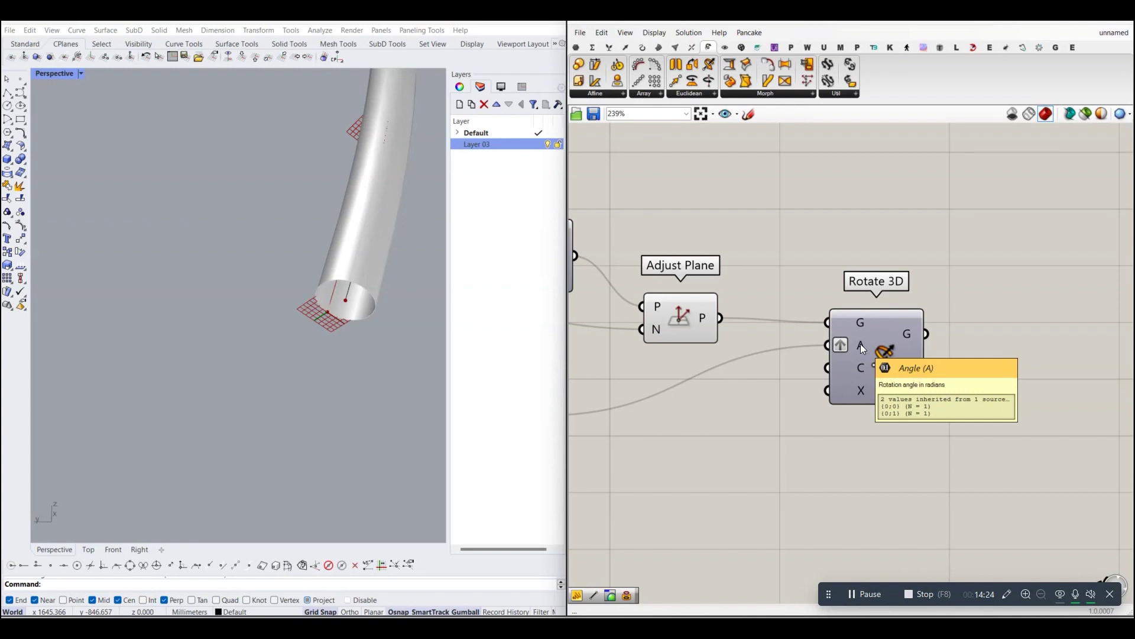
{"action": "scroll", "coordinate": [861, 344], "scroll_direction": "down", "scroll_amount": 2}
{"action": "scroll", "coordinate": [858, 358], "scroll_direction": "up", "scroll_amount": 3}
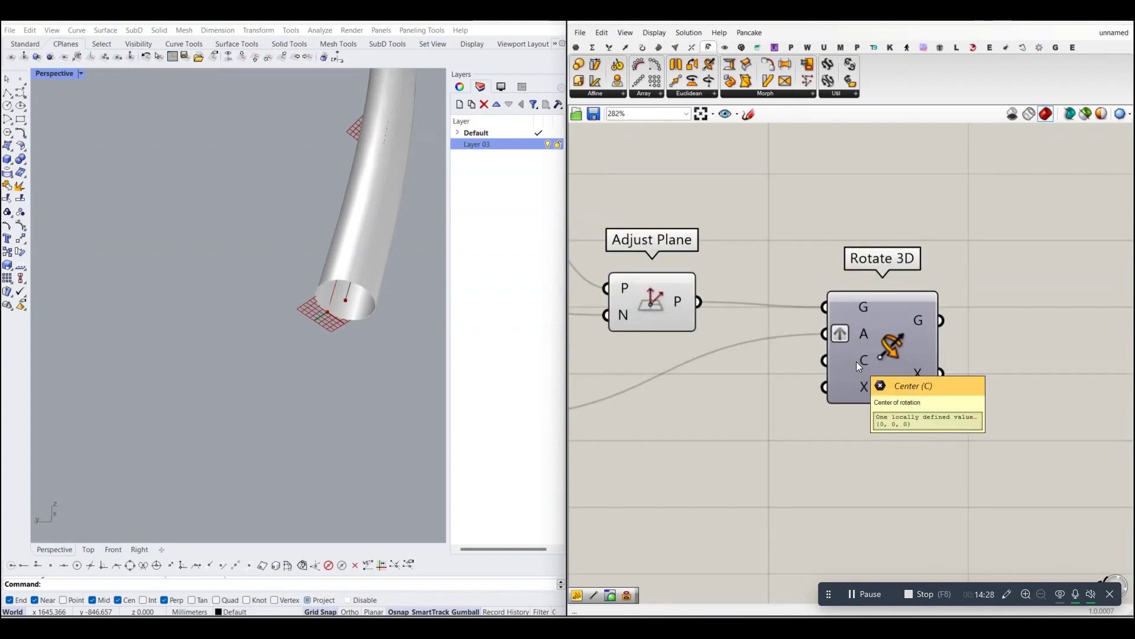
{"action": "scroll", "coordinate": [856, 361], "scroll_direction": "down", "scroll_amount": 3}
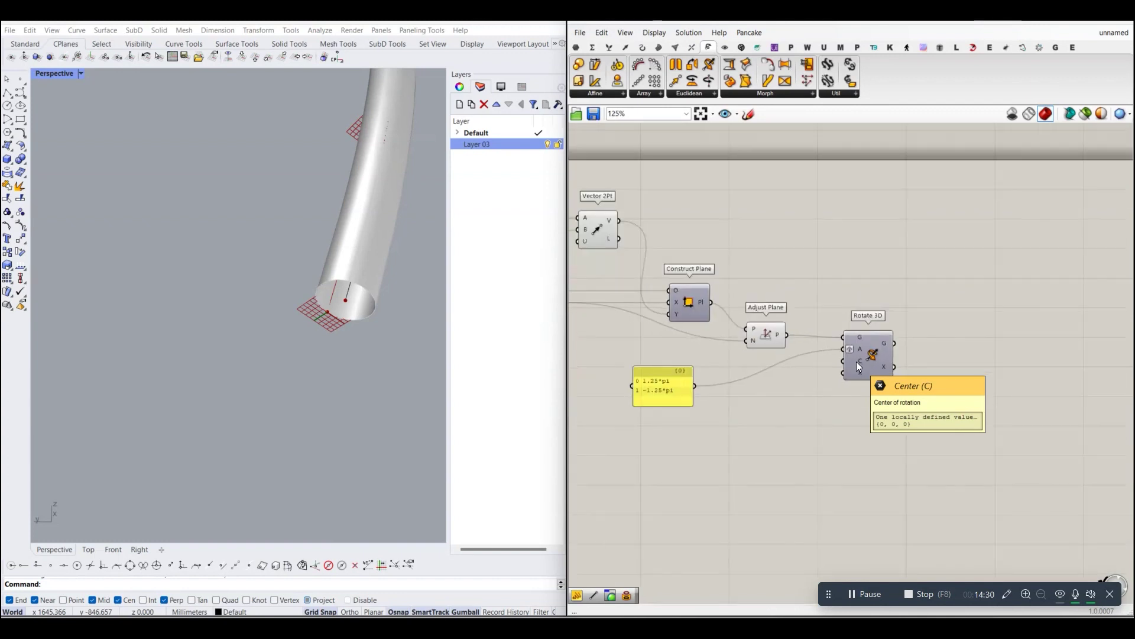
{"action": "scroll", "coordinate": [902, 359], "scroll_direction": "down", "scroll_amount": 2}
{"action": "right_click_drag", "start_coordinate": [903, 360], "coordinate": [714, 329]}
{"action": "scroll", "coordinate": [710, 336], "scroll_direction": "up", "scroll_amount": 1}
{"action": "scroll", "coordinate": [710, 336], "scroll_direction": "up", "scroll_amount": 2}
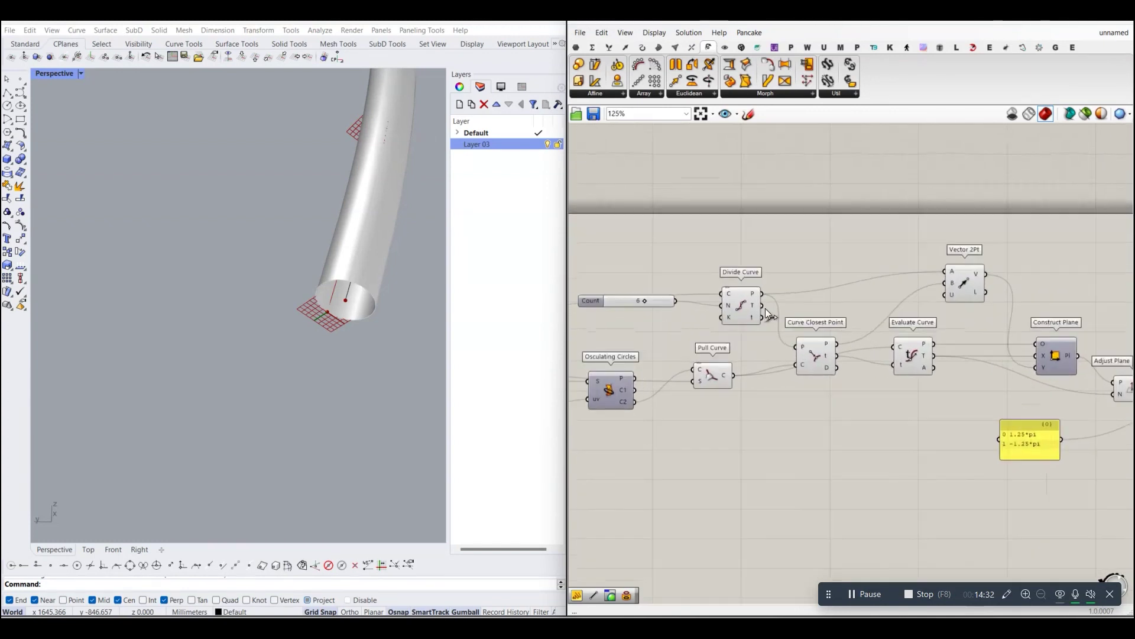
{"action": "scroll", "coordinate": [765, 307], "scroll_direction": "up", "scroll_amount": 1}
Select Divide Curve to preview its points and orbit the Rhino view around the pipe end.
{"action": "left_click", "coordinate": [733, 306]}
{"action": "left_click", "coordinate": [740, 226]}
{"action": "scroll", "coordinate": [750, 247], "scroll_direction": "up", "scroll_amount": 2}
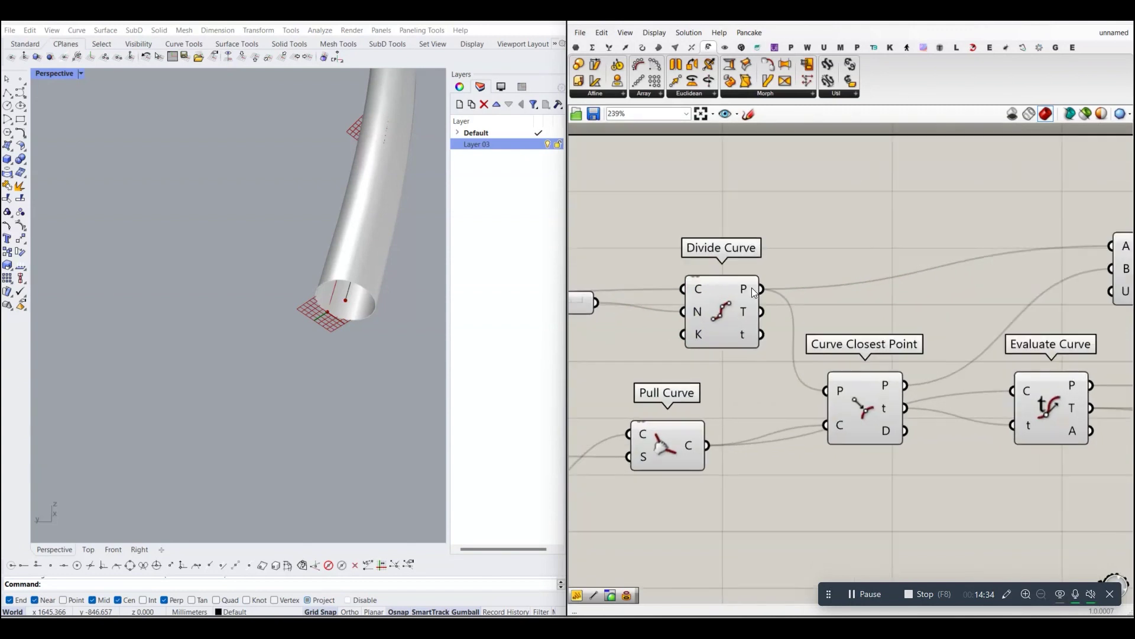
{"action": "left_click", "coordinate": [728, 284]}
{"action": "scroll", "coordinate": [342, 300], "scroll_direction": "up", "scroll_amount": 1}
{"action": "scroll", "coordinate": [342, 300], "scroll_direction": "down", "scroll_amount": 3}
{"action": "right_click_drag", "start_coordinate": [286, 335], "coordinate": [336, 331]}
{"action": "scroll", "coordinate": [336, 331], "scroll_direction": "up", "scroll_amount": 2}
{"action": "scroll", "coordinate": [351, 320], "scroll_direction": "up", "scroll_amount": 1}
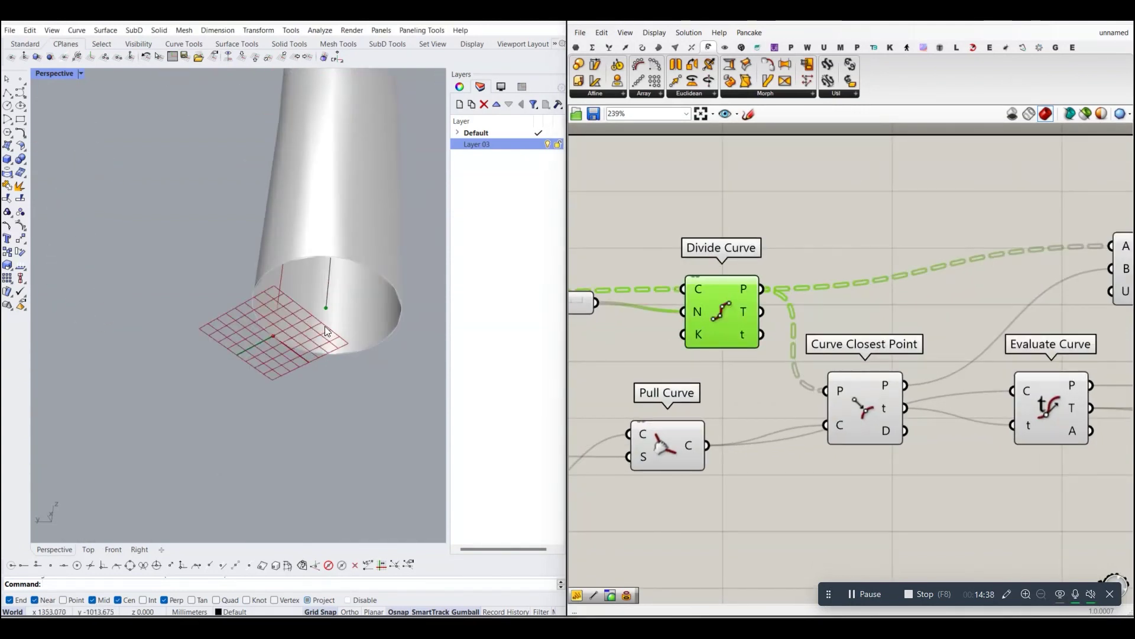
Wire Divide Curve's P output into Rotate 3D's C input as the rotation centre.
{"action": "left_click", "coordinate": [733, 261]}
{"action": "left_click_drag", "start_coordinate": [763, 288], "coordinate": [971, 339]}
{"action": "scroll", "coordinate": [772, 283], "scroll_direction": "down", "scroll_amount": 5}
{"action": "scroll", "coordinate": [846, 304], "scroll_direction": "up", "scroll_amount": 4}
{"action": "scroll", "coordinate": [971, 338], "scroll_direction": "up", "scroll_amount": 2}
{"action": "scroll", "coordinate": [959, 323], "scroll_direction": "up", "scroll_amount": 1}
{"action": "scroll", "coordinate": [917, 367], "scroll_direction": "down", "scroll_amount": 2}
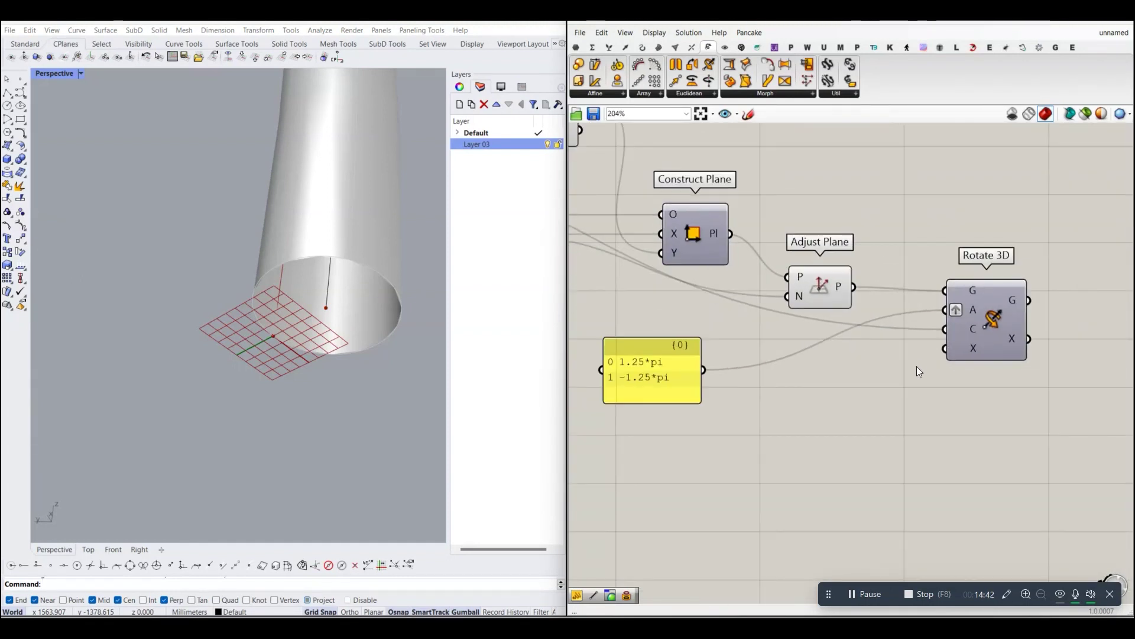
{"action": "scroll", "coordinate": [903, 349], "scroll_direction": "up", "scroll_amount": 2}
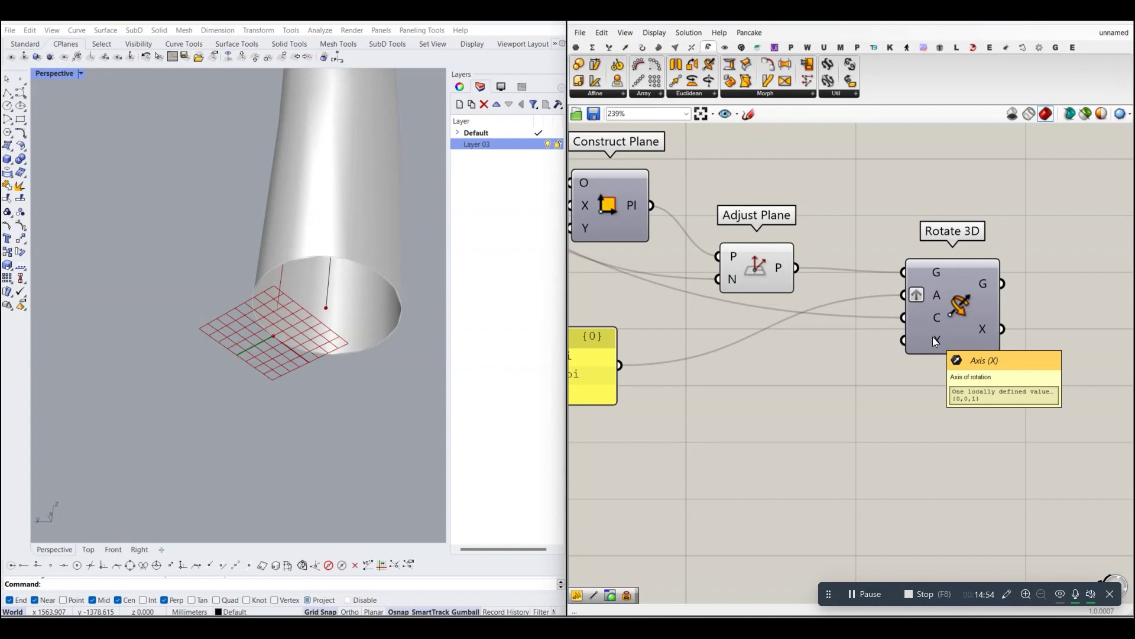
{"action": "scroll", "coordinate": [932, 336], "scroll_direction": "down", "scroll_amount": 3}
Wire Divide Curve's T tangents into Rotate 3D's X input as the rotation axis.
{"action": "right_click_drag", "start_coordinate": [727, 291], "coordinate": [931, 380]}
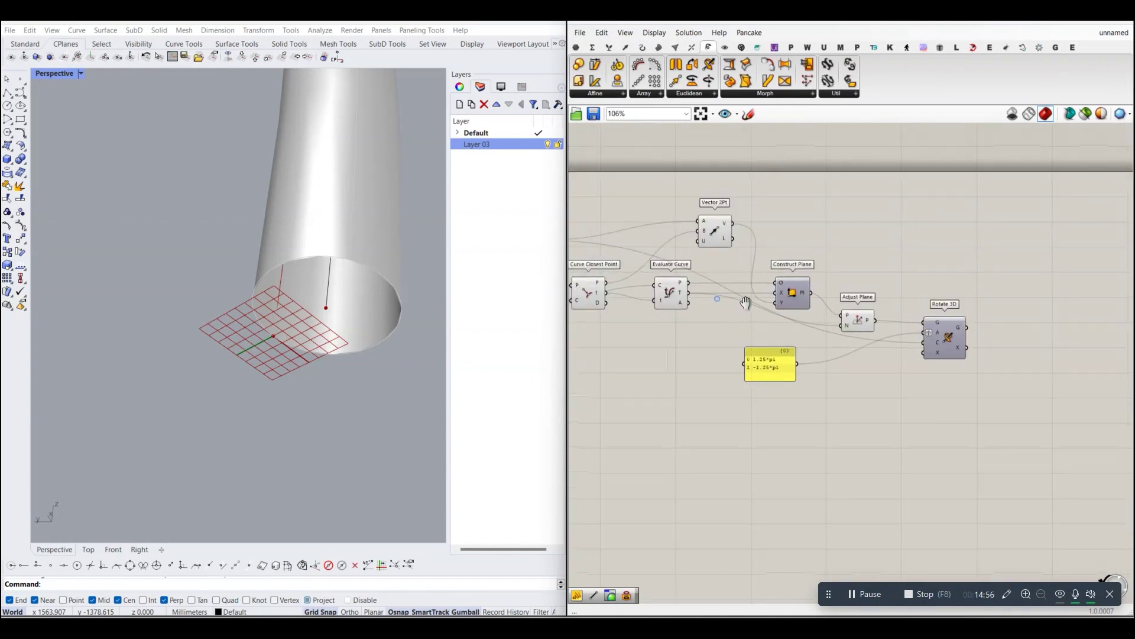
{"action": "right_click_drag", "start_coordinate": [719, 296], "coordinate": [763, 271]}
{"action": "left_click", "coordinate": [615, 262]}
{"action": "left_click", "coordinate": [642, 233]}
{"action": "scroll", "coordinate": [629, 268], "scroll_direction": "up", "scroll_amount": 2}
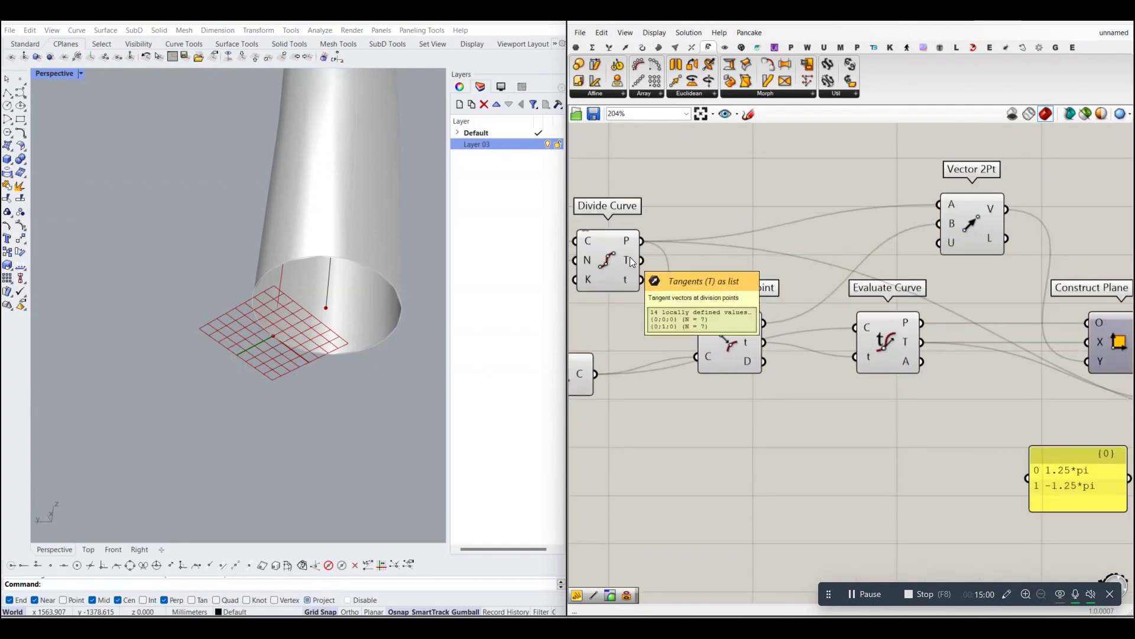
{"action": "mouse_move", "coordinate": [641, 260]}
{"action": "left_mouse_down"}
{"action": "mouse_move", "coordinate": [860, 293]}
{"action": "mouse_move", "coordinate": [914, 328]}
{"action": "left_mouse_up"}
{"action": "scroll", "coordinate": [664, 265], "scroll_direction": "down", "scroll_amount": 5}
{"action": "scroll", "coordinate": [860, 293], "scroll_direction": "up", "scroll_amount": 4}
{"action": "right_click_drag", "start_coordinate": [963, 336], "coordinate": [836, 314]}
Turn on Rotate 3D's preview and zoom Rhino to inspect the rotated plane grids along both pipes.
{"action": "right_click", "coordinate": [822, 300]}
{"action": "left_click", "coordinate": [849, 320]}
{"action": "scroll", "coordinate": [703, 361], "scroll_direction": "down", "scroll_amount": 2}
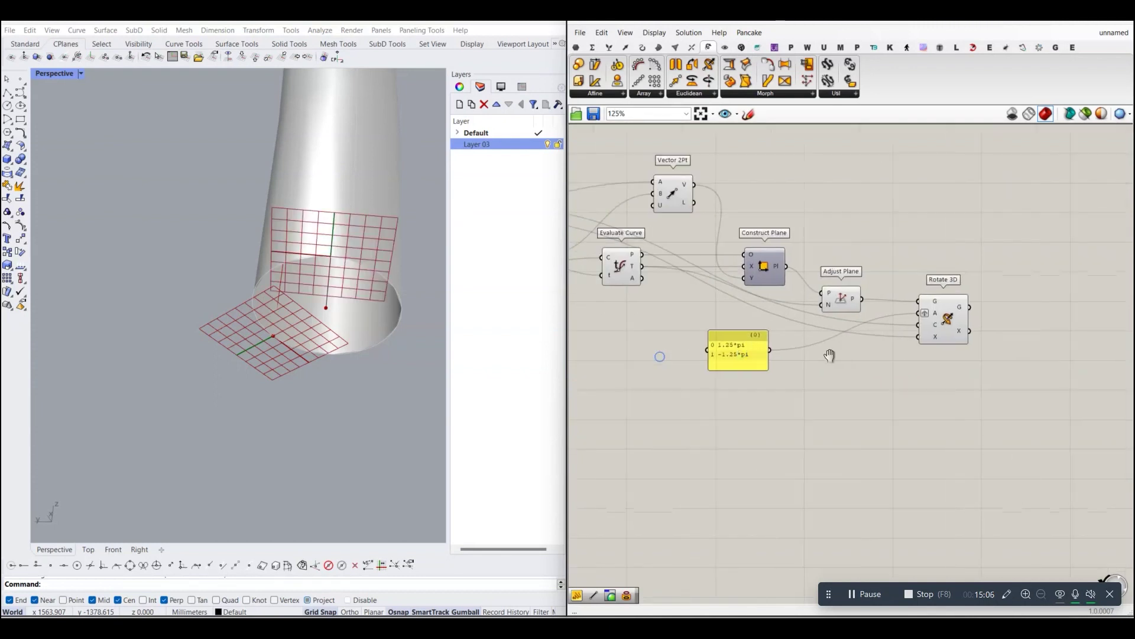
{"action": "scroll", "coordinate": [703, 361], "scroll_direction": "down", "scroll_amount": 1}
{"action": "scroll", "coordinate": [413, 342], "scroll_direction": "down", "scroll_amount": 3}
{"action": "scroll", "coordinate": [401, 236], "scroll_direction": "down", "scroll_amount": 2}
{"action": "scroll", "coordinate": [401, 235], "scroll_direction": "up", "scroll_amount": 4}
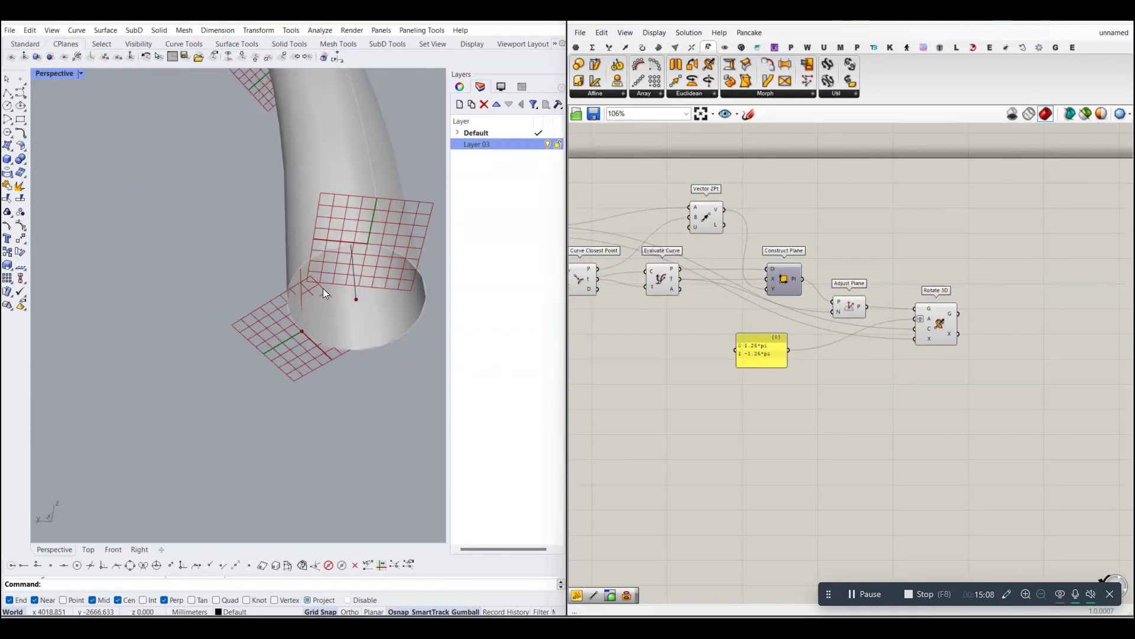
{"action": "scroll", "coordinate": [419, 250], "scroll_direction": "down", "scroll_amount": 3}
{"action": "scroll", "coordinate": [389, 273], "scroll_direction": "down", "scroll_amount": 2}
{"action": "scroll", "coordinate": [366, 265], "scroll_direction": "down", "scroll_amount": 1}
{"action": "scroll", "coordinate": [106, 237], "scroll_direction": "up", "scroll_amount": 3}
{"action": "scroll", "coordinate": [108, 254], "scroll_direction": "up", "scroll_amount": 2}
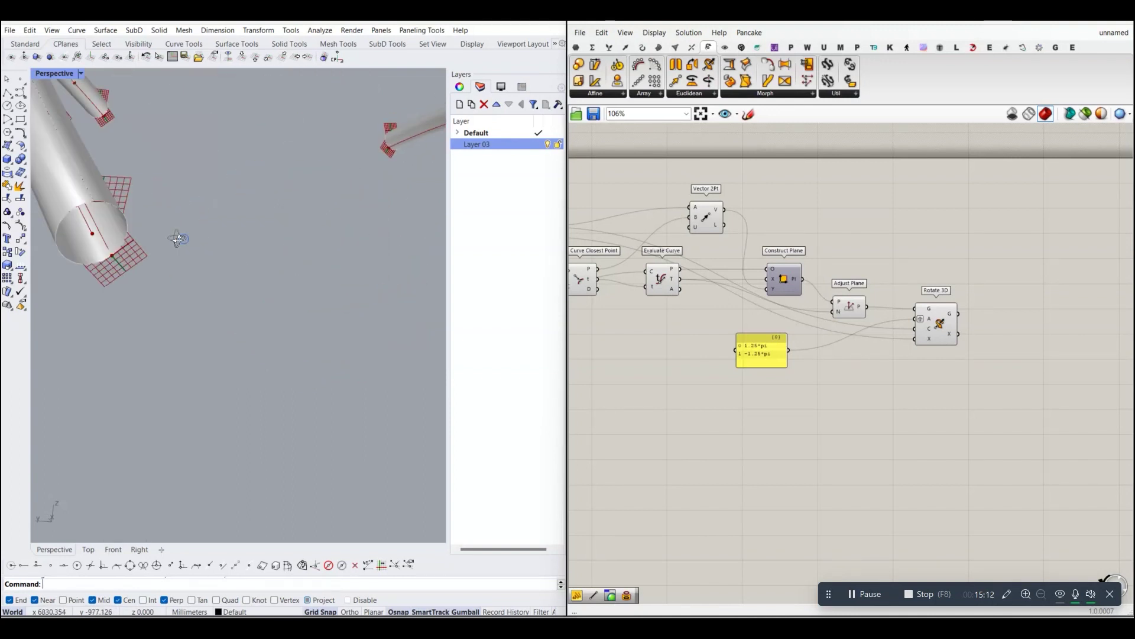
{"action": "scroll", "coordinate": [108, 209], "scroll_direction": "down", "scroll_amount": 5}
{"action": "scroll", "coordinate": [133, 231], "scroll_direction": "up", "scroll_amount": 1}
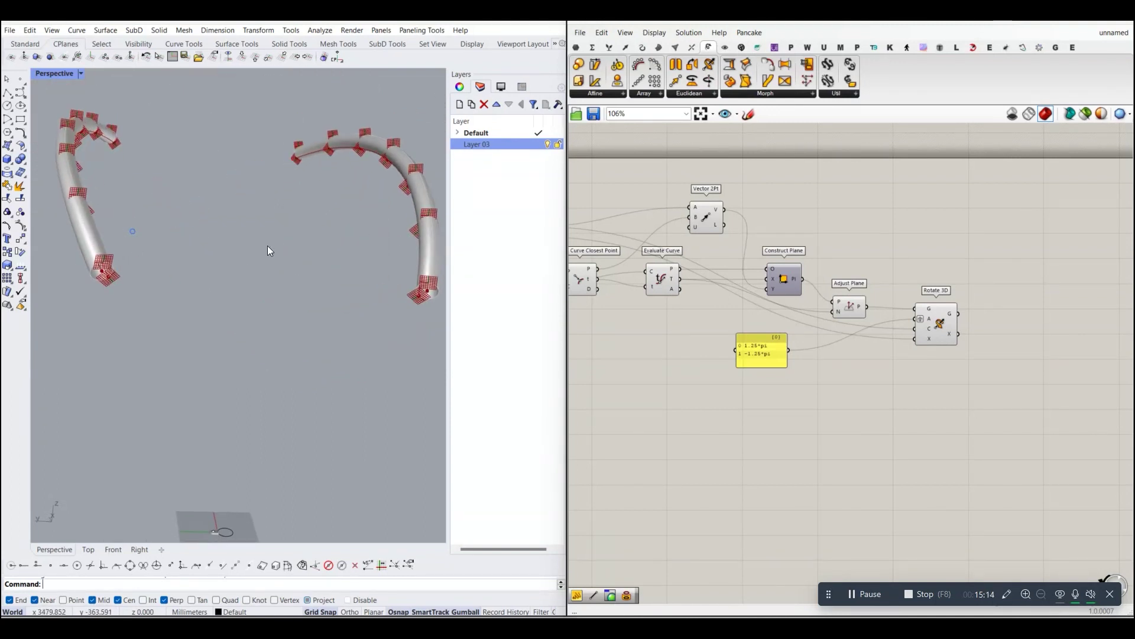
Hide the previews of the Adjust Plane and Custom Preview components.
{"action": "right_click", "coordinate": [851, 311]}
{"action": "left_click", "coordinate": [865, 326]}
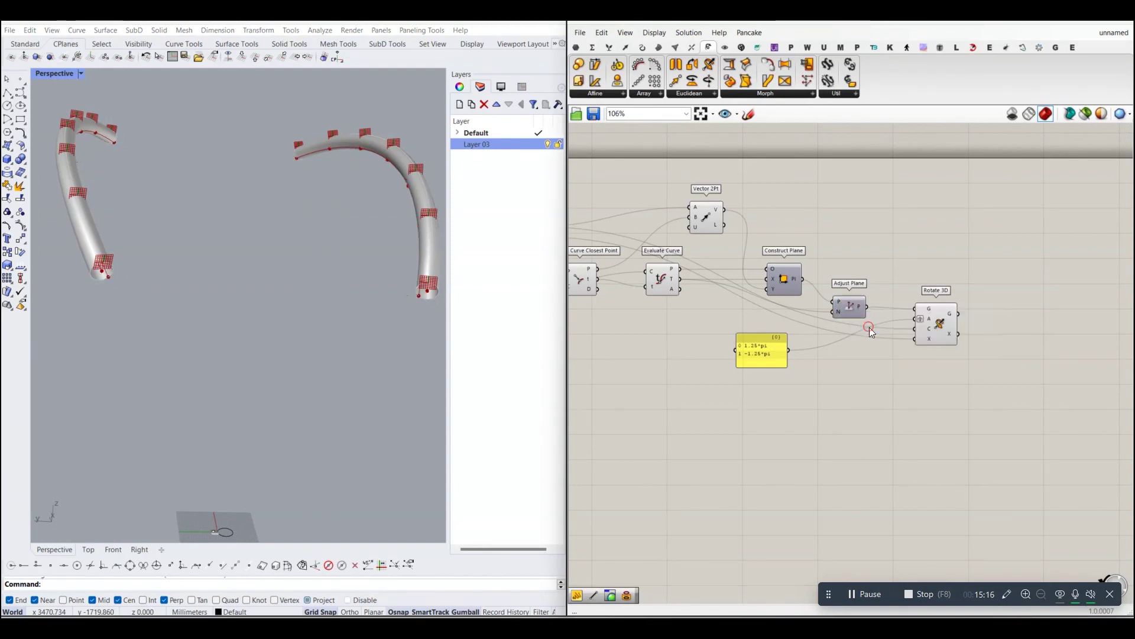
{"action": "scroll", "coordinate": [840, 313], "scroll_direction": "down", "scroll_amount": 2}
{"action": "scroll", "coordinate": [836, 314], "scroll_direction": "down", "scroll_amount": 2}
{"action": "right_click_drag", "start_coordinate": [836, 314], "coordinate": [912, 327]}
{"action": "scroll", "coordinate": [769, 298], "scroll_direction": "up", "scroll_amount": 2}
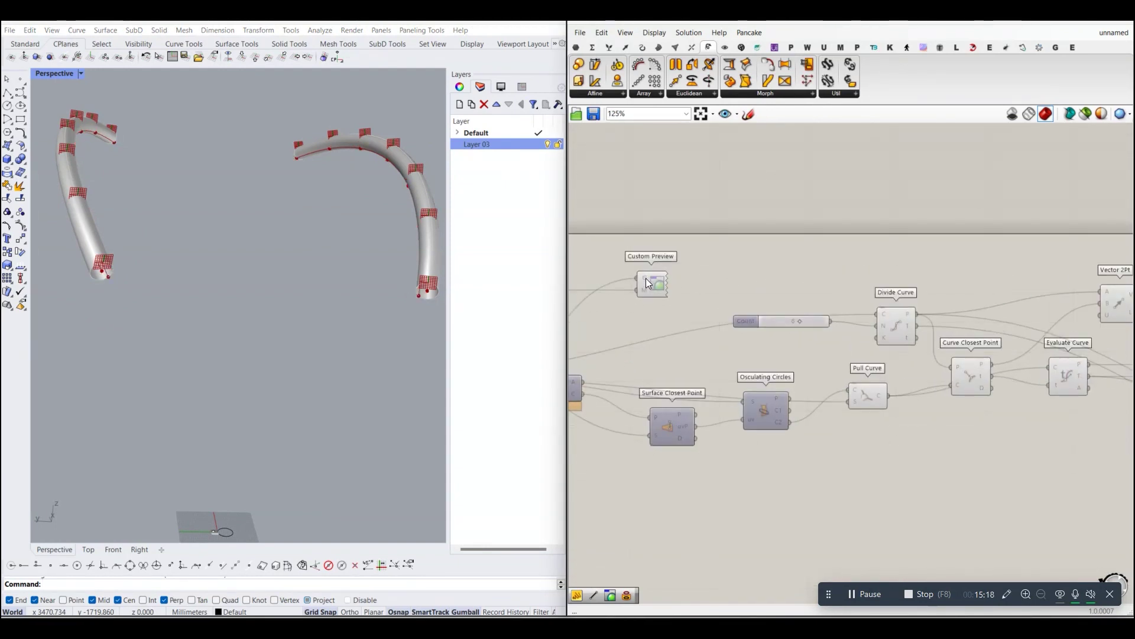
{"action": "scroll", "coordinate": [763, 296], "scroll_direction": "up", "scroll_amount": 2}
{"action": "right_click", "coordinate": [761, 295]}
{"action": "left_click", "coordinate": [787, 320]}
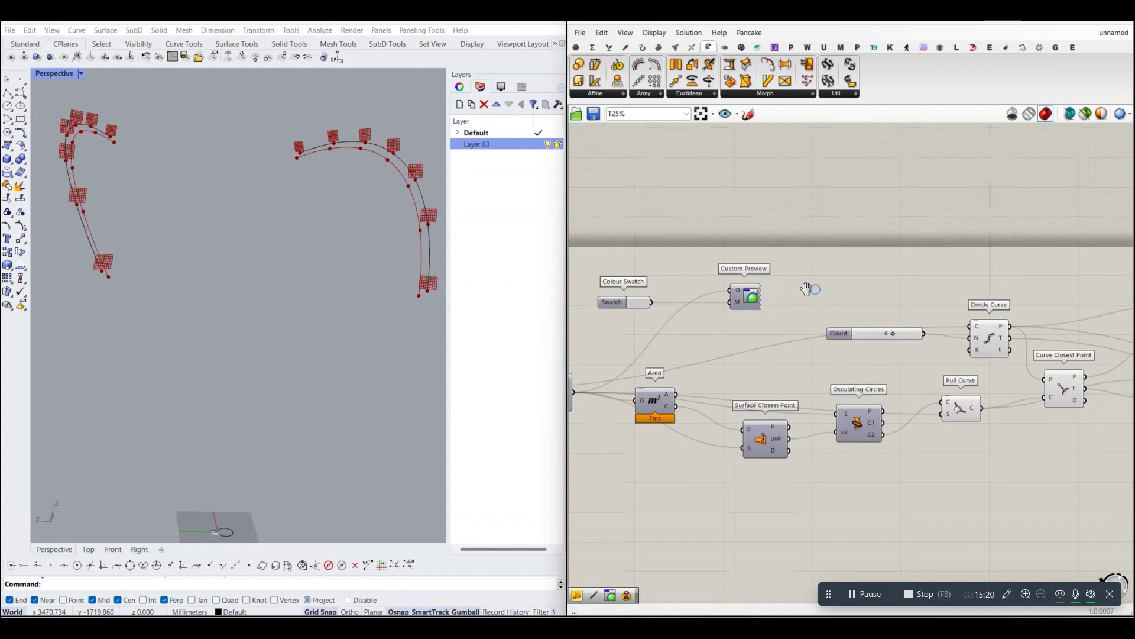
{"action": "scroll", "coordinate": [900, 317], "scroll_direction": "down", "scroll_amount": 3}
Hide the previews of the six middle components together.
{"action": "left_click_drag", "start_coordinate": [733, 236], "coordinate": [914, 364]}
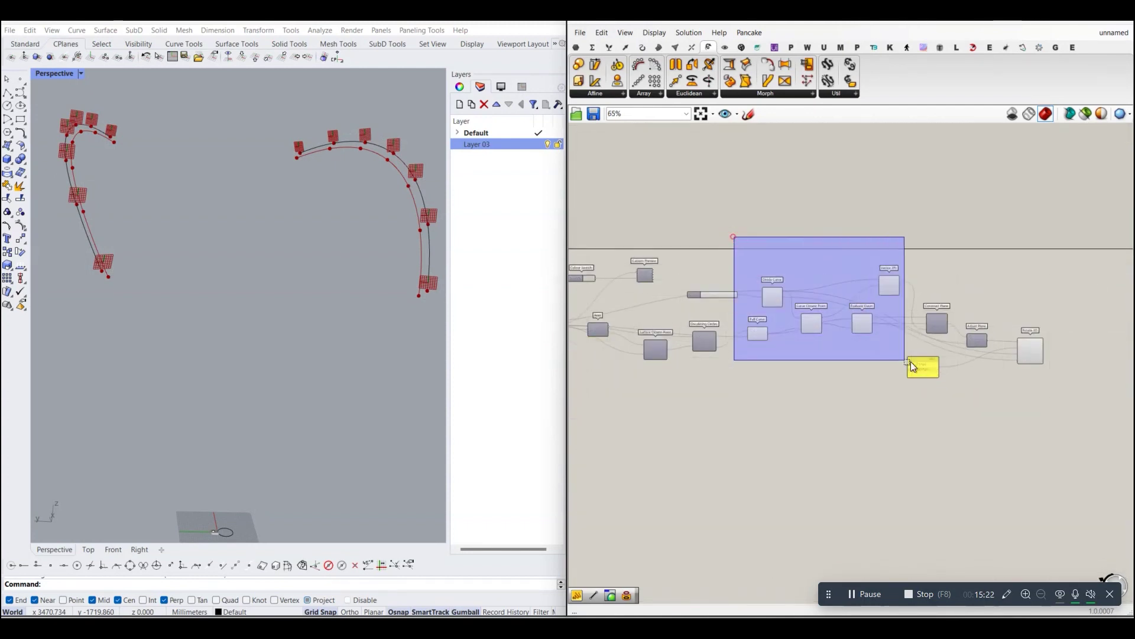
{"action": "right_click", "coordinate": [878, 390]}
{"action": "left_click", "coordinate": [921, 413]}
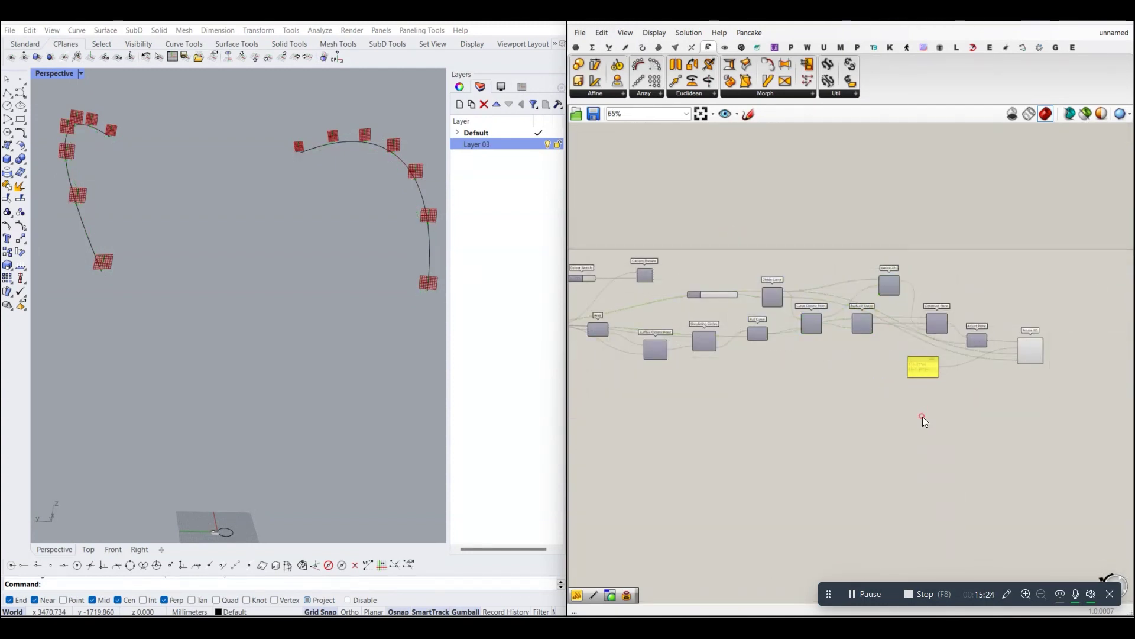
{"action": "scroll", "coordinate": [370, 260], "scroll_direction": "down", "scroll_amount": 3}
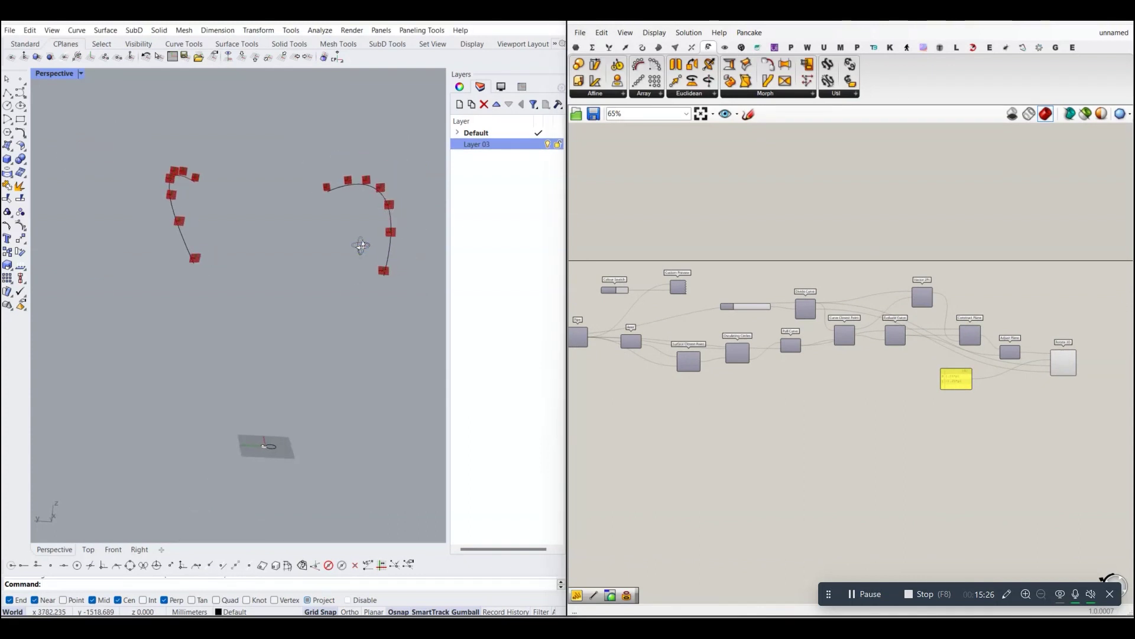
{"action": "scroll", "coordinate": [776, 342], "scroll_direction": "up", "scroll_amount": 3}
{"action": "scroll", "coordinate": [776, 342], "scroll_direction": "up", "scroll_amount": 3}
Show the Pull Curve preview and orbit Rhino to see the rails as an arc.
{"action": "right_click_drag", "start_coordinate": [889, 360], "coordinate": [809, 349]}
{"action": "right_click", "coordinate": [801, 344]}
{"action": "left_click", "coordinate": [825, 366]}
{"action": "mouse_move", "coordinate": [365, 189]}
{"action": "right_mouse_down"}
{"action": "mouse_move", "coordinate": [439, 219]}
{"action": "mouse_move", "coordinate": [307, 225]}
{"action": "mouse_move", "coordinate": [367, 236]}
{"action": "mouse_move", "coordinate": [350, 242]}
{"action": "right_mouse_up"}
{"action": "scroll", "coordinate": [318, 207], "scroll_direction": "up", "scroll_amount": 3}
{"action": "mouse_move", "coordinate": [317, 207]}
{"action": "right_mouse_down"}
{"action": "mouse_move", "coordinate": [304, 184]}
{"action": "mouse_move", "coordinate": [312, 226]}
{"action": "right_mouse_up"}
{"action": "scroll", "coordinate": [305, 186], "scroll_direction": "up", "scroll_amount": 2}
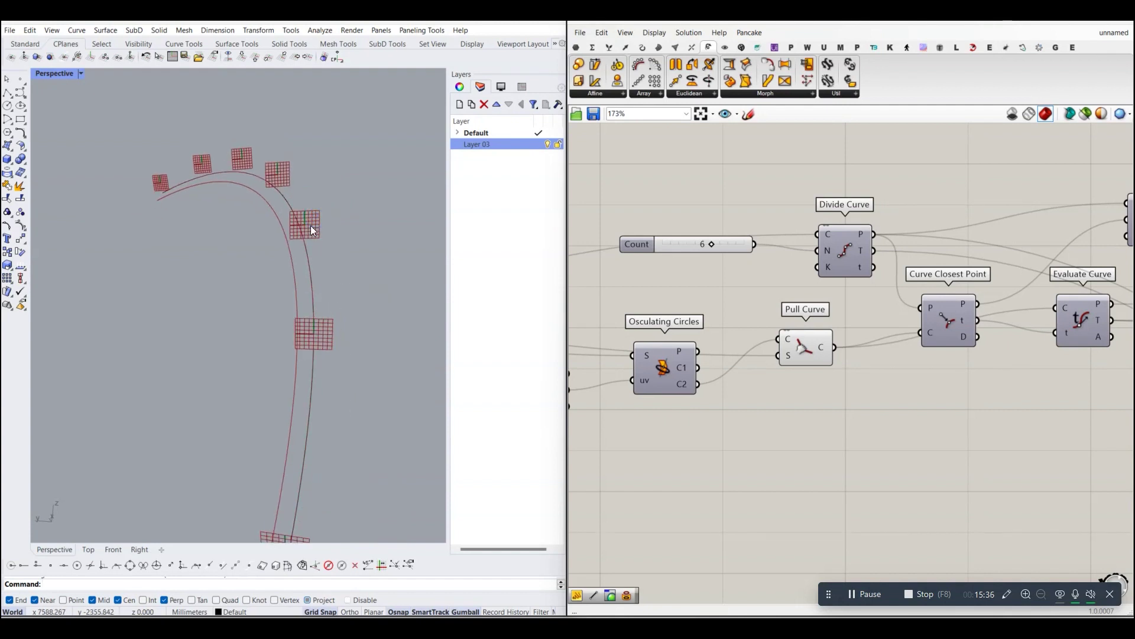
{"action": "right_click_drag", "start_coordinate": [258, 165], "coordinate": [278, 195]}
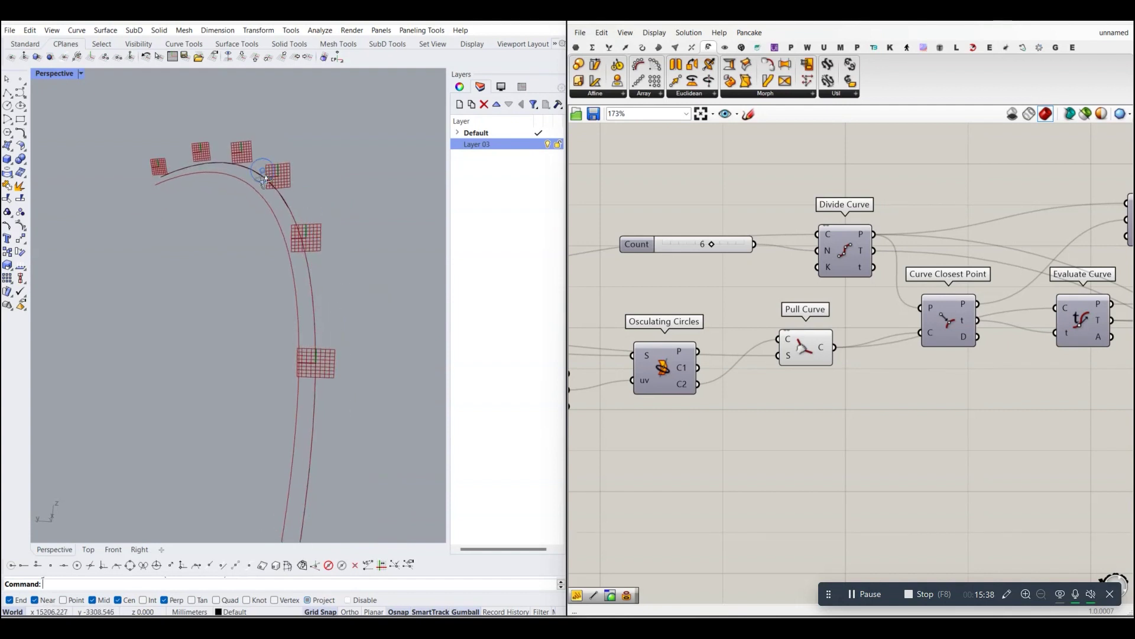
{"action": "scroll", "coordinate": [839, 258], "scroll_direction": "down", "scroll_amount": 4}
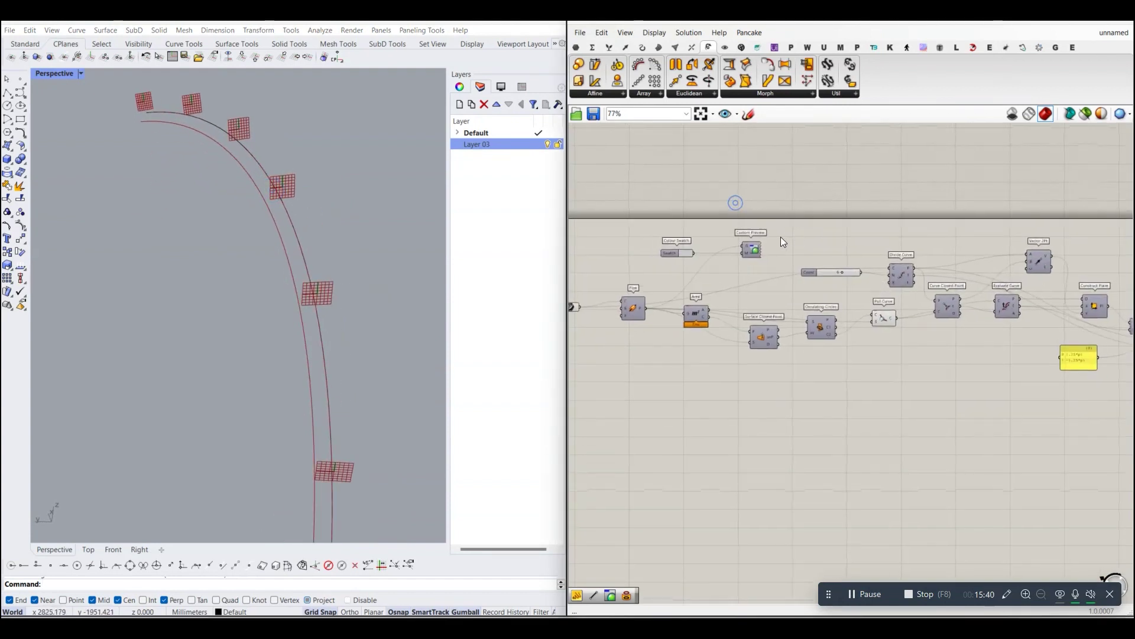
{"action": "scroll", "coordinate": [769, 242], "scroll_direction": "up", "scroll_amount": 4}
Turn on the Pipe component's preview and orbit onto the shaded tube.
{"action": "right_click", "coordinate": [746, 252]}
{"action": "left_click", "coordinate": [824, 262]}
{"action": "right_click_drag", "start_coordinate": [224, 248], "coordinate": [266, 187]}
{"action": "scroll", "coordinate": [269, 202], "scroll_direction": "up", "scroll_amount": 3}
{"action": "scroll", "coordinate": [279, 224], "scroll_direction": "up", "scroll_amount": 3}
Check the tab part and circle from the Top viewport, zooming in and out.
{"action": "scroll", "coordinate": [279, 225], "scroll_direction": "down", "scroll_amount": 3}
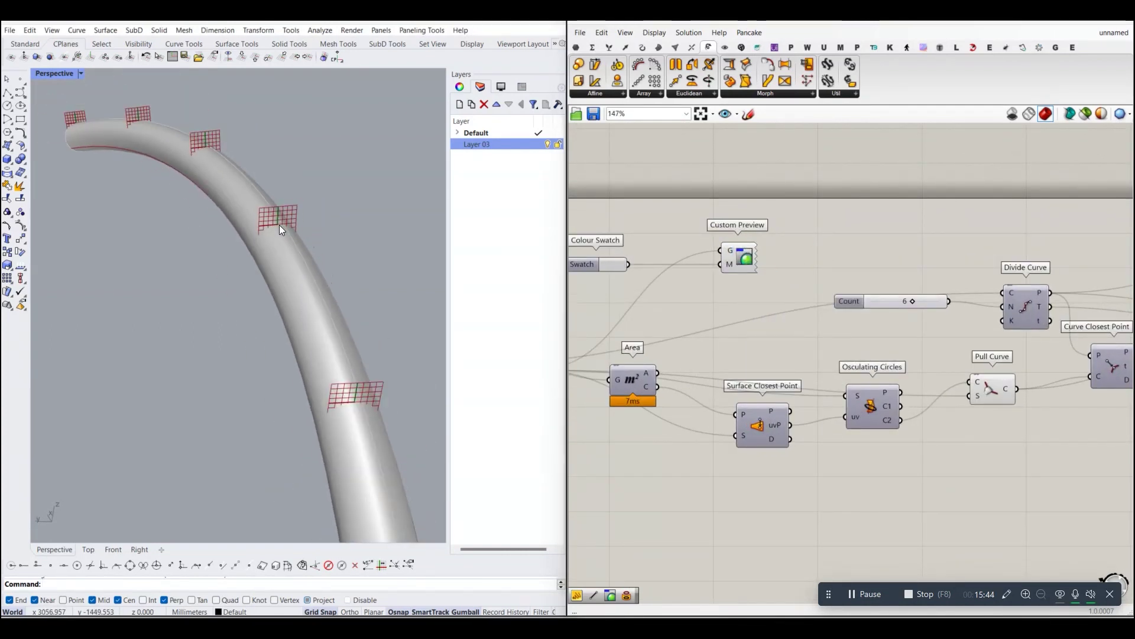
{"action": "scroll", "coordinate": [310, 183], "scroll_direction": "down", "scroll_amount": 2}
{"action": "scroll", "coordinate": [310, 189], "scroll_direction": "down", "scroll_amount": 2}
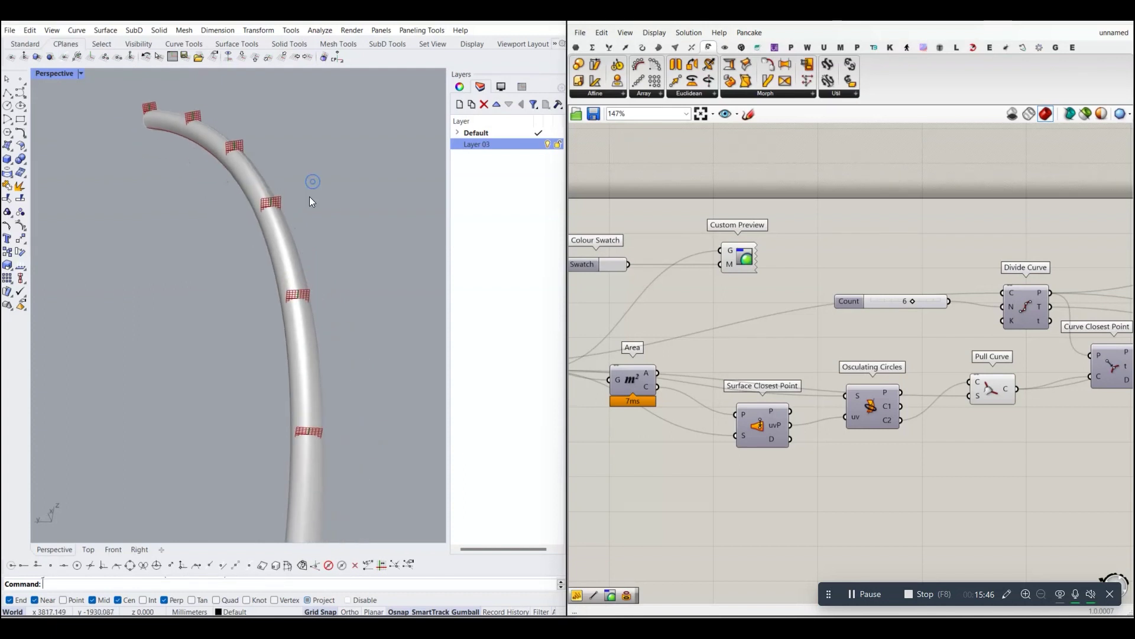
{"action": "left_click", "coordinate": [87, 549]}
{"action": "scroll", "coordinate": [201, 355], "scroll_direction": "down", "scroll_amount": 2}
{"action": "scroll", "coordinate": [201, 307], "scroll_direction": "down", "scroll_amount": 2}
{"action": "scroll", "coordinate": [266, 257], "scroll_direction": "up", "scroll_amount": 3}
{"action": "scroll", "coordinate": [270, 261], "scroll_direction": "up", "scroll_amount": 1}
{"action": "scroll", "coordinate": [261, 254], "scroll_direction": "up", "scroll_amount": 1}
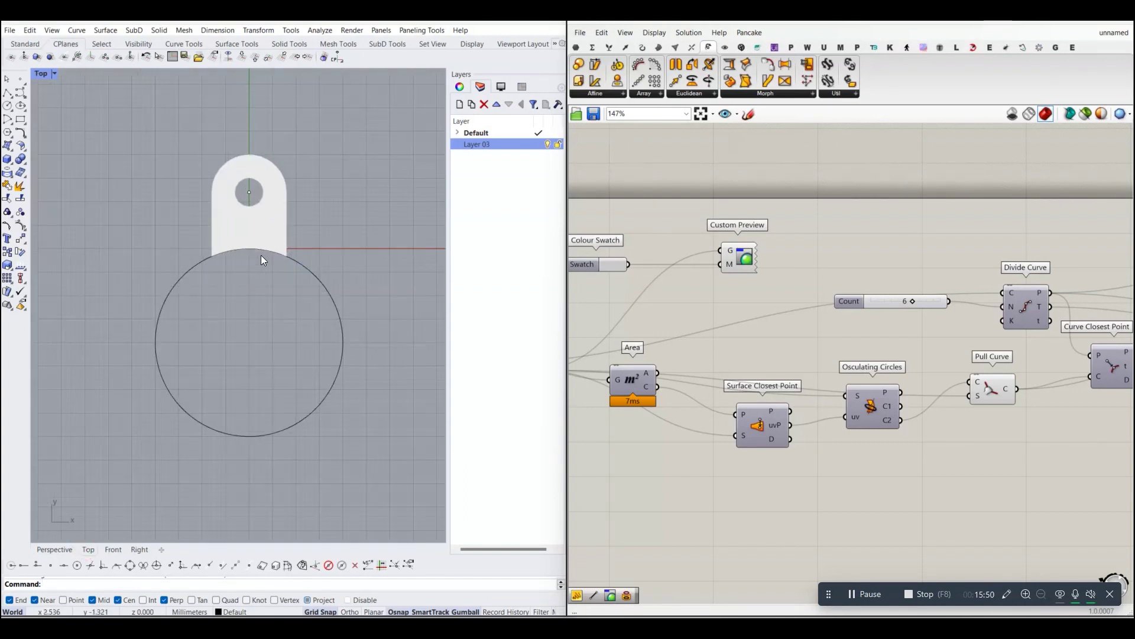
{"action": "scroll", "coordinate": [278, 260], "scroll_direction": "down", "scroll_amount": 2}
{"action": "scroll", "coordinate": [298, 270], "scroll_direction": "down", "scroll_amount": 2}
{"action": "scroll", "coordinate": [285, 278], "scroll_direction": "down", "scroll_amount": 1}
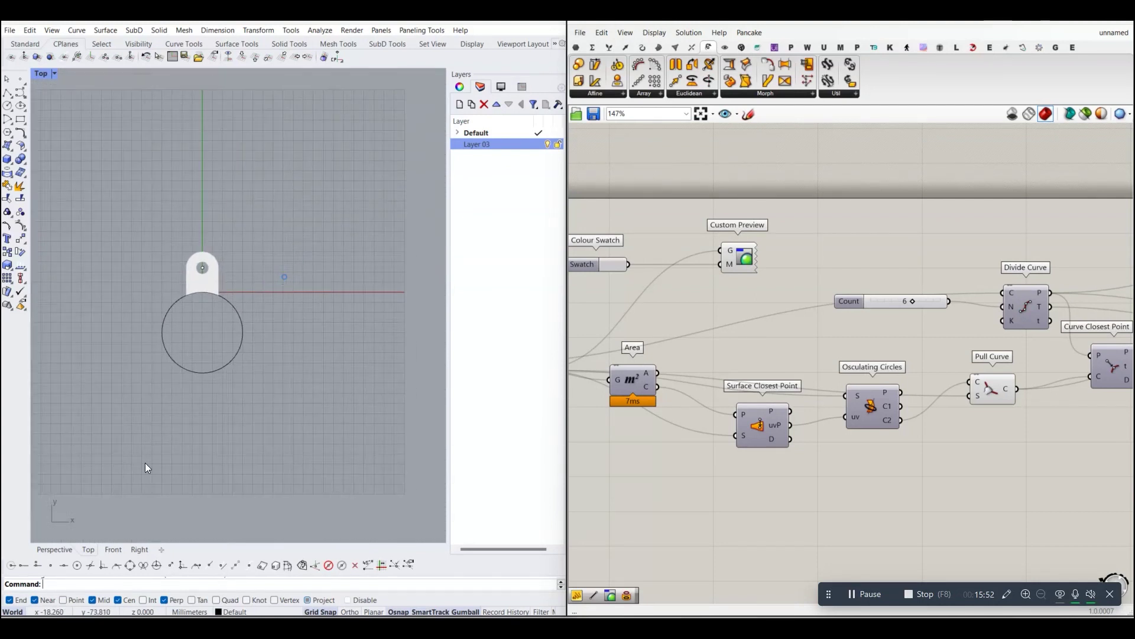
Return to Perspective, orbit around the curved pipe, and repeat the Circle command.
{"action": "left_click", "coordinate": [54, 549]}
{"action": "mouse_move", "coordinate": [206, 282]}
{"action": "right_mouse_down"}
{"action": "mouse_move", "coordinate": [290, 182]}
{"action": "mouse_move", "coordinate": [268, 207]}
{"action": "mouse_move", "coordinate": [291, 249]}
{"action": "mouse_move", "coordinate": [332, 274]}
{"action": "right_mouse_up"}
{"action": "scroll", "coordinate": [268, 207], "scroll_direction": "down", "scroll_amount": 3}
{"action": "scroll", "coordinate": [355, 275], "scroll_direction": "up", "scroll_amount": 3}
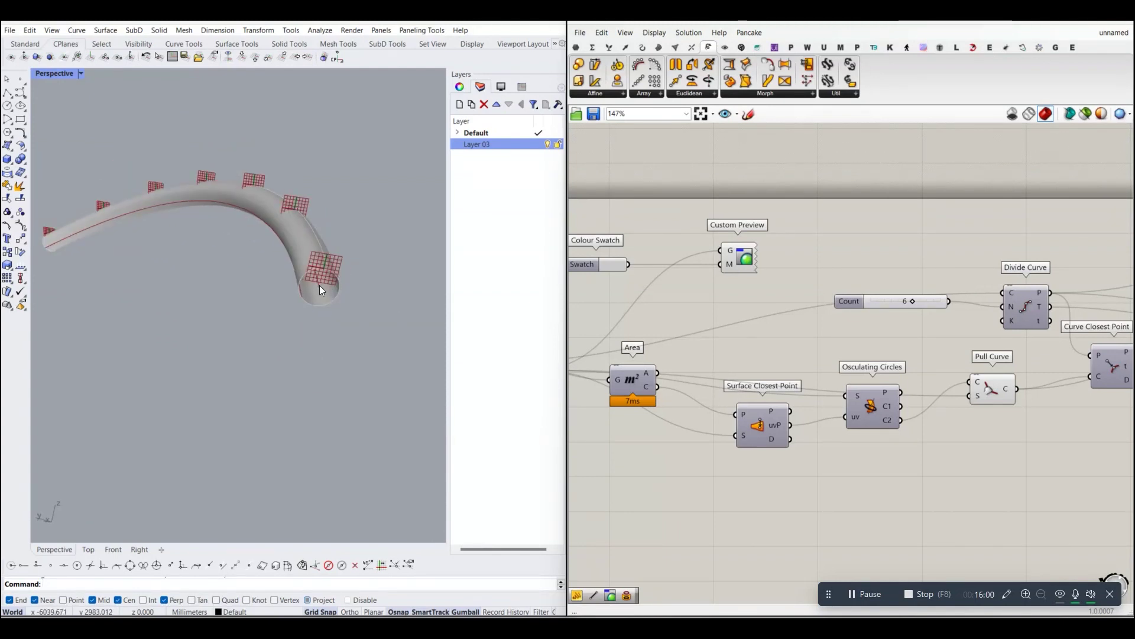
{"action": "mouse_move", "coordinate": [328, 261]}
{"action": "right_mouse_down"}
{"action": "mouse_move", "coordinate": [302, 249]}
{"action": "mouse_move", "coordinate": [319, 282]}
{"action": "mouse_move", "coordinate": [218, 172]}
{"action": "mouse_move", "coordinate": [309, 182]}
{"action": "mouse_move", "coordinate": [269, 206]}
{"action": "mouse_move", "coordinate": [244, 188]}
{"action": "mouse_move", "coordinate": [198, 206]}
{"action": "right_mouse_up"}
{"action": "right_click", "coordinate": [244, 188]}
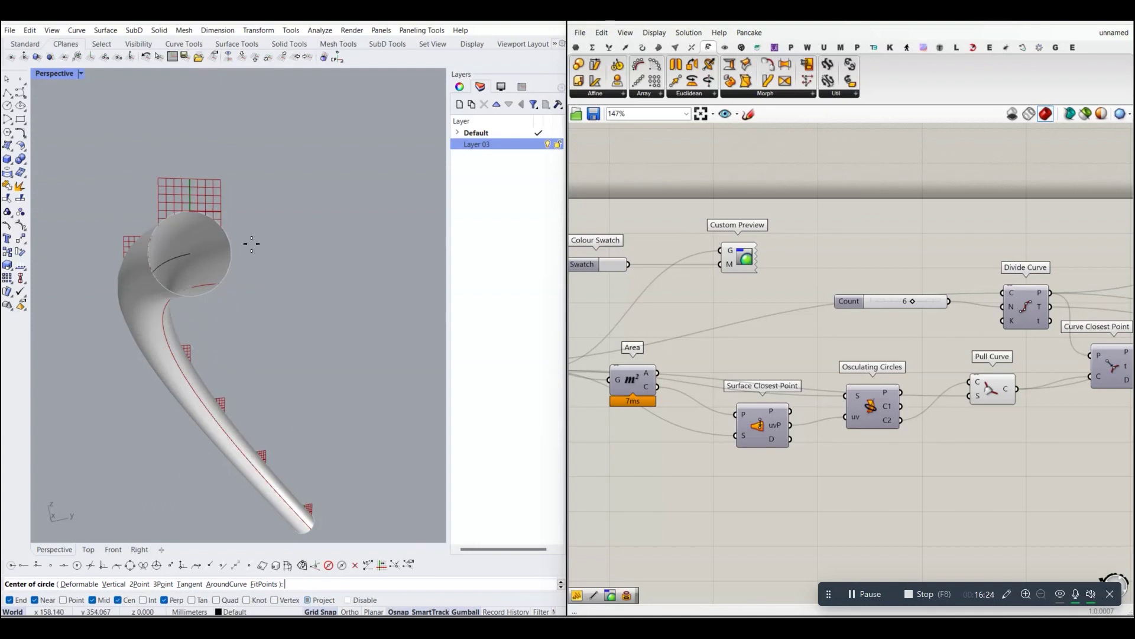
Cancel the pending circle and pan the Top view to frame the circle.
{"action": "left_click", "coordinate": [89, 549]}
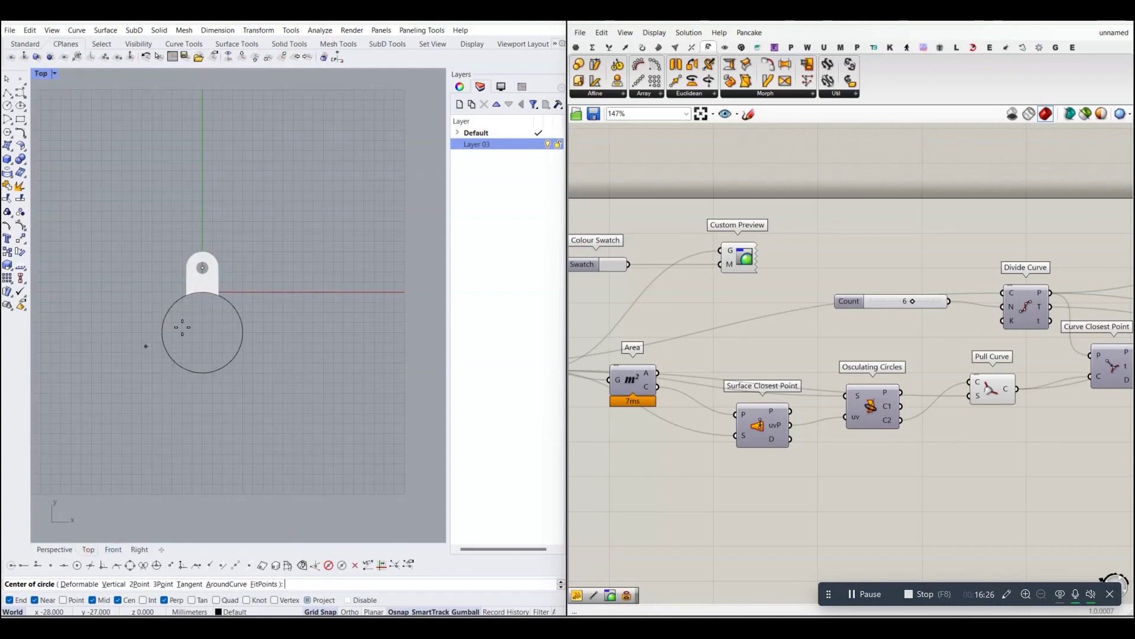
{"action": "scroll", "coordinate": [258, 363], "scroll_direction": "up", "scroll_amount": 2}
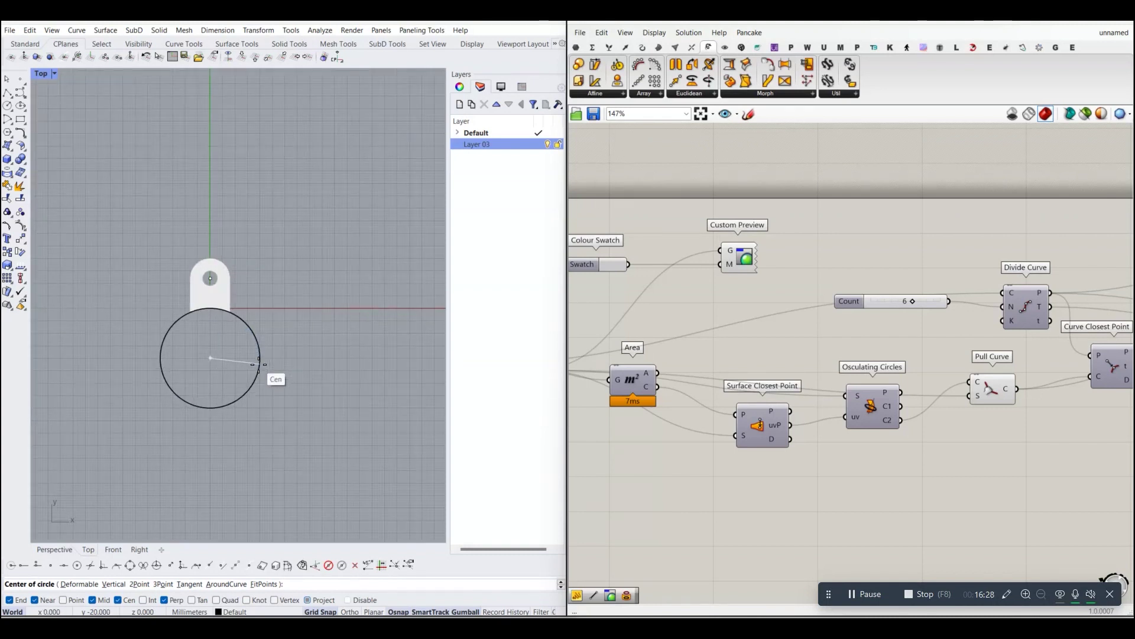
{"action": "key", "text": "Escape"}
{"action": "right_click_drag", "start_coordinate": [223, 309], "coordinate": [251, 307]}
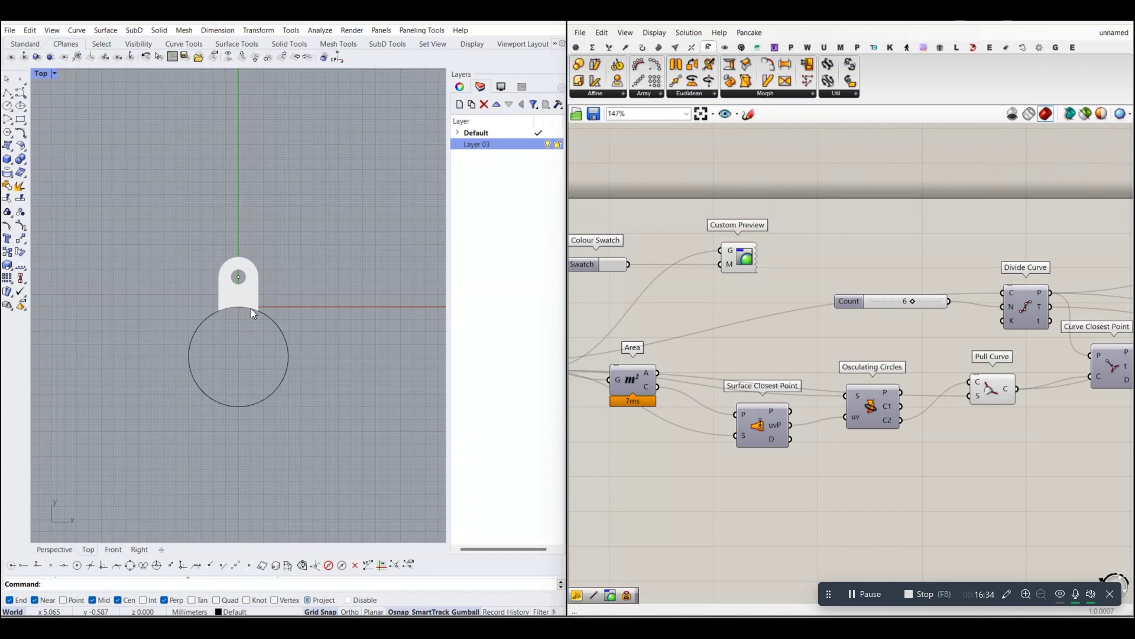
{"action": "scroll", "coordinate": [250, 308], "scroll_direction": "down", "scroll_amount": 2}
{"action": "right_click_drag", "start_coordinate": [251, 308], "coordinate": [198, 311]}
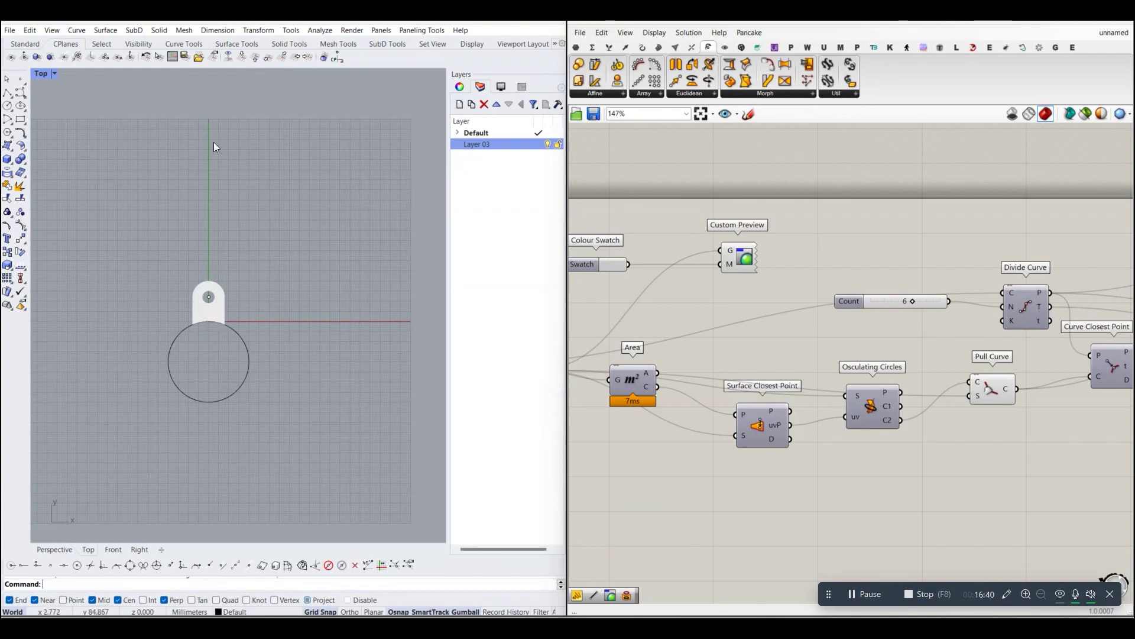
{"action": "scroll", "coordinate": [207, 283], "scroll_direction": "up", "scroll_amount": 2}
{"action": "right_click_drag", "start_coordinate": [229, 342], "coordinate": [235, 303]}
Select the circle and inspect its control points with F10, then hide them again.
{"action": "left_click", "coordinate": [235, 304]}
{"action": "left_click", "coordinate": [289, 339]}
{"action": "scroll", "coordinate": [289, 340], "scroll_direction": "up", "scroll_amount": 2}
{"action": "left_click", "coordinate": [262, 309]}
{"action": "key", "text": "F10"}
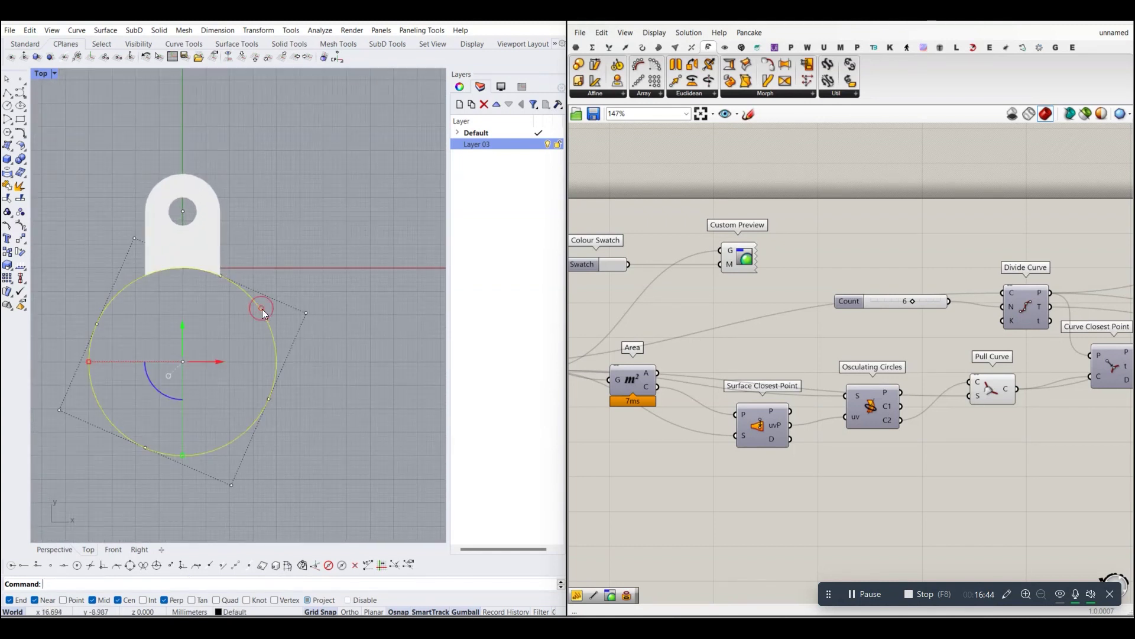
{"action": "scroll", "coordinate": [328, 289], "scroll_direction": "down", "scroll_amount": 2}
{"action": "left_click", "coordinate": [352, 327]}
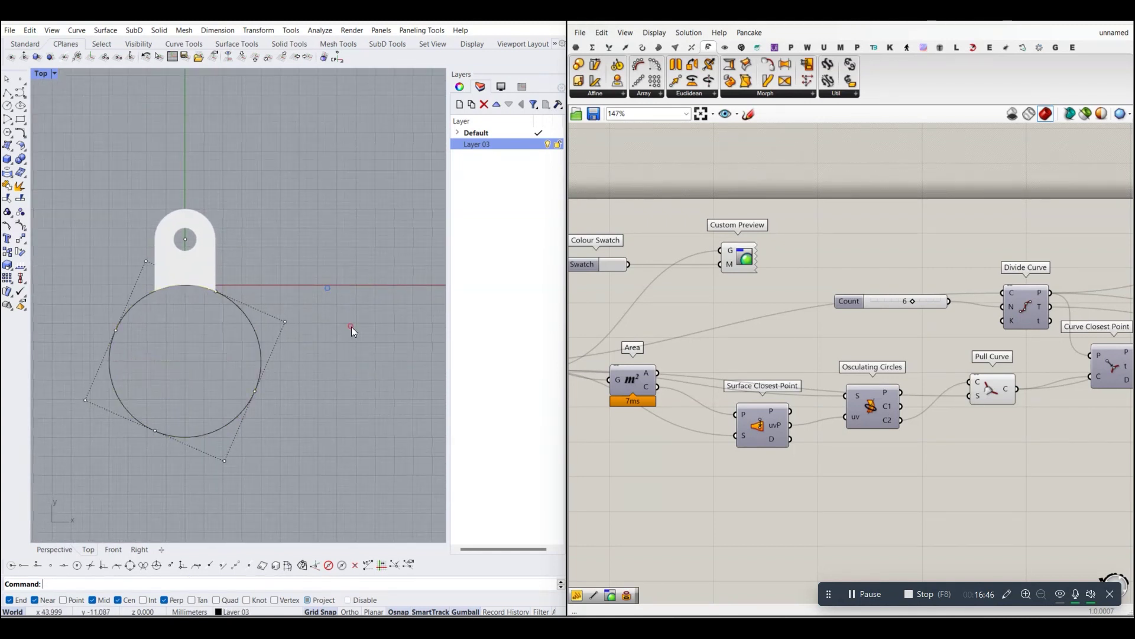
{"action": "key", "text": "Escape"}
{"action": "scroll", "coordinate": [247, 300], "scroll_direction": "up", "scroll_amount": 1}
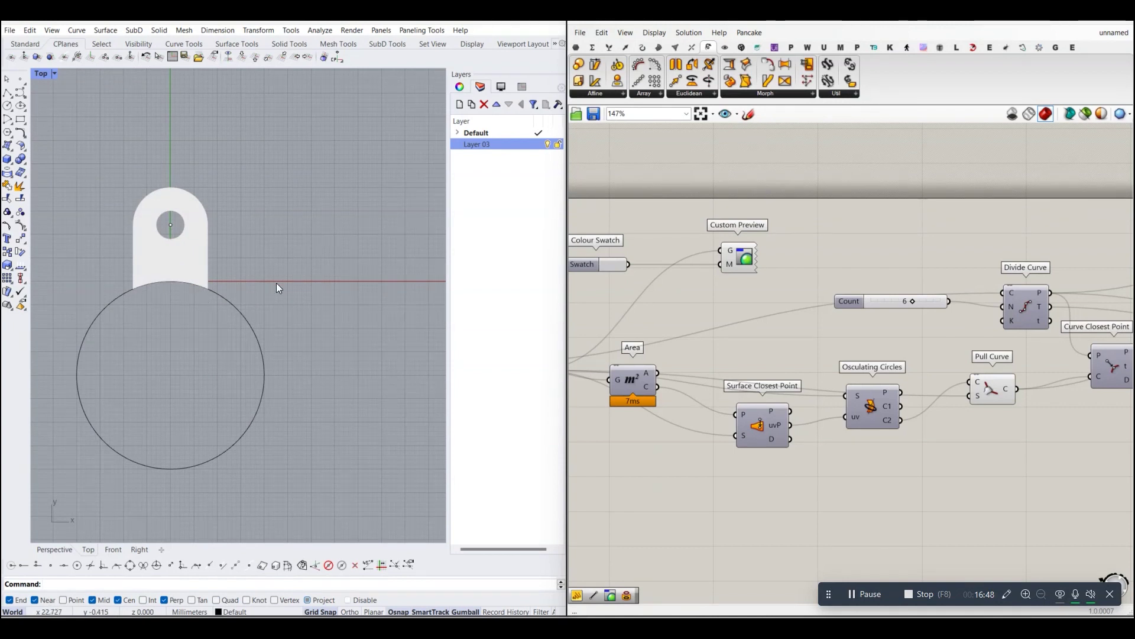
{"action": "scroll", "coordinate": [164, 302], "scroll_direction": "down", "scroll_amount": 1}
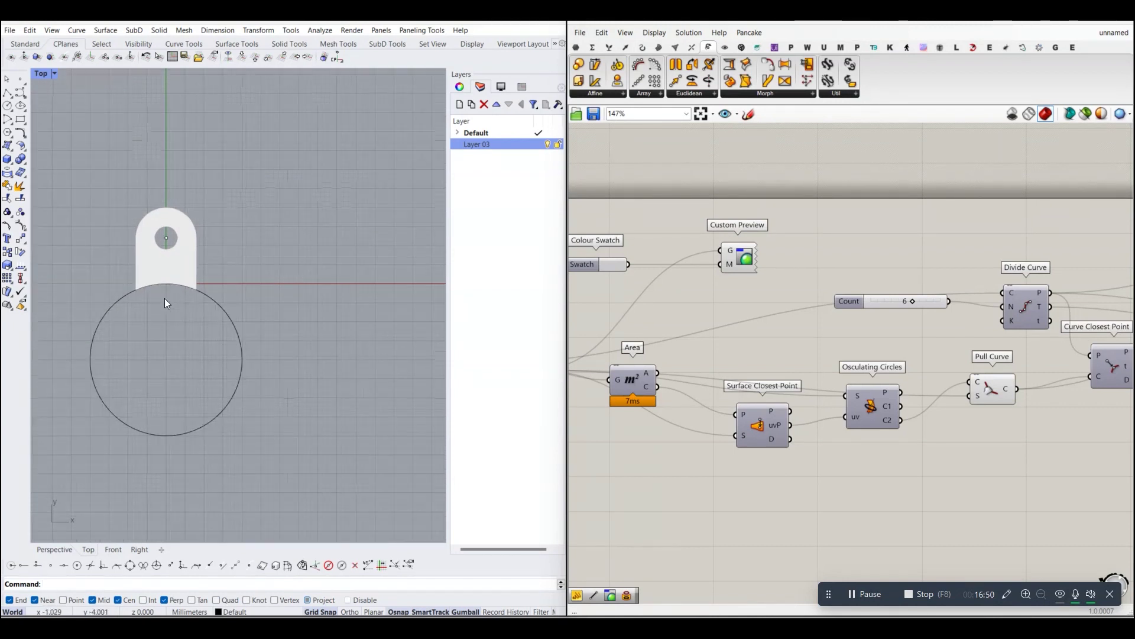
{"action": "scroll", "coordinate": [217, 338], "scroll_direction": "up", "scroll_amount": 2}
Check the tab part's selection from above, then return to the Perspective viewport.
{"action": "left_click", "coordinate": [220, 306]}
{"action": "left_click", "coordinate": [315, 281]}
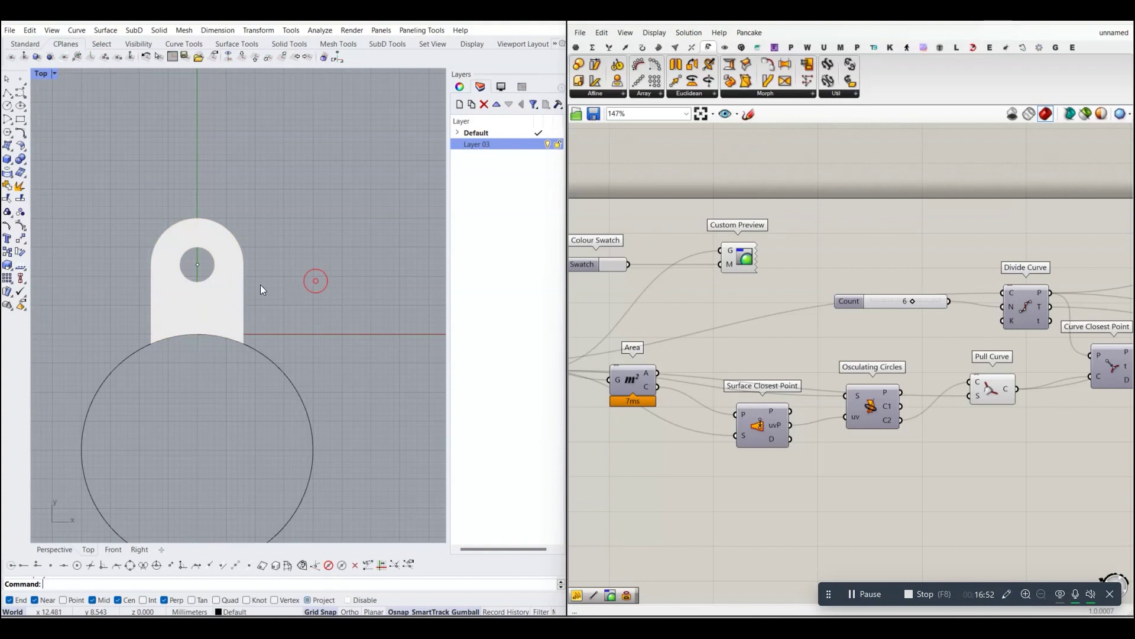
{"action": "left_click", "coordinate": [52, 548]}
{"action": "scroll", "coordinate": [183, 465], "scroll_direction": "down", "scroll_amount": 3}
{"action": "scroll", "coordinate": [290, 444], "scroll_direction": "up", "scroll_amount": 1}
{"action": "scroll", "coordinate": [300, 454], "scroll_direction": "up", "scroll_amount": 3}
Zoom window onto the tab part and circle in Perspective and orbit around them.
{"action": "type", "text": "Z"}
{"action": "key", "text": "Return"}
{"action": "left_click_drag", "start_coordinate": [162, 361], "coordinate": [250, 449]}
{"action": "scroll", "coordinate": [268, 331], "scroll_direction": "up", "scroll_amount": 1}
{"action": "mouse_move", "coordinate": [301, 329]}
{"action": "right_mouse_down"}
{"action": "mouse_move", "coordinate": [235, 318]}
{"action": "mouse_move", "coordinate": [202, 197]}
{"action": "mouse_move", "coordinate": [237, 227]}
{"action": "mouse_move", "coordinate": [250, 268]}
{"action": "mouse_move", "coordinate": [216, 260]}
{"action": "mouse_move", "coordinate": [278, 290]}
{"action": "mouse_move", "coordinate": [317, 292]}
{"action": "mouse_move", "coordinate": [221, 277]}
{"action": "mouse_move", "coordinate": [249, 272]}
{"action": "right_mouse_up"}
{"action": "scroll", "coordinate": [216, 261], "scroll_direction": "up", "scroll_amount": 2}
{"action": "scroll", "coordinate": [221, 276], "scroll_direction": "up", "scroll_amount": 2}
{"action": "scroll", "coordinate": [225, 269], "scroll_direction": "down", "scroll_amount": 3}
{"action": "scroll", "coordinate": [237, 243], "scroll_direction": "up", "scroll_amount": 2}
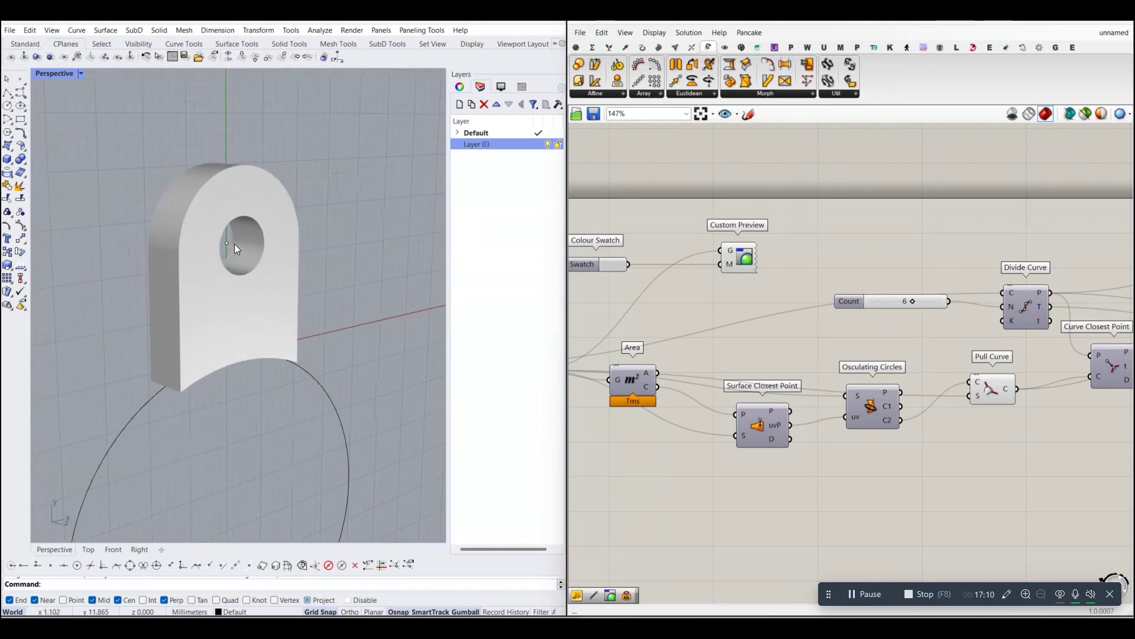
{"action": "scroll", "coordinate": [235, 243], "scroll_direction": "up", "scroll_amount": 2}
{"action": "scroll", "coordinate": [225, 246], "scroll_direction": "up", "scroll_amount": 3}
{"action": "scroll", "coordinate": [225, 246], "scroll_direction": "down", "scroll_amount": 3}
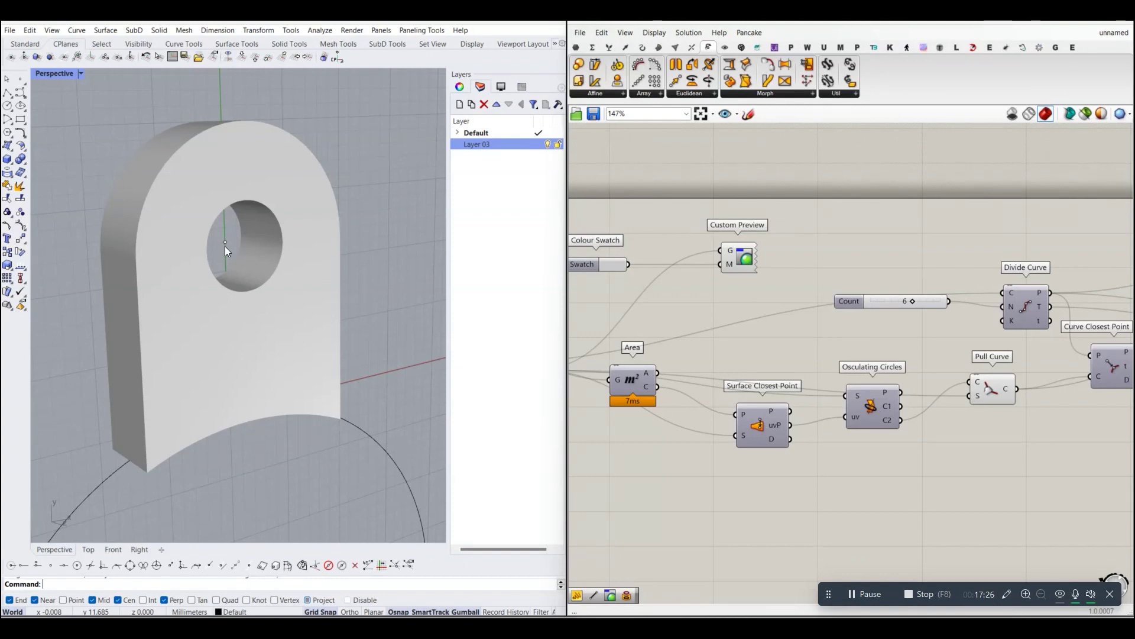
{"action": "scroll", "coordinate": [225, 246], "scroll_direction": "down", "scroll_amount": 3}
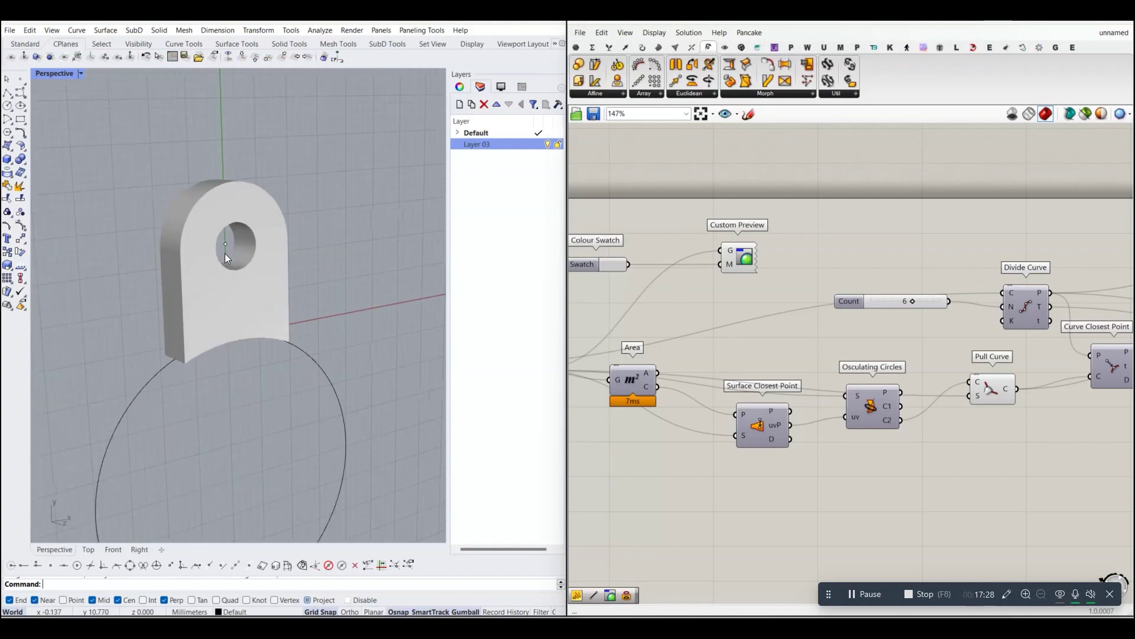
{"action": "scroll", "coordinate": [230, 260], "scroll_direction": "down", "scroll_amount": 2}
{"action": "scroll", "coordinate": [228, 295], "scroll_direction": "up", "scroll_amount": 2}
{"action": "scroll", "coordinate": [224, 265], "scroll_direction": "up", "scroll_amount": 1}
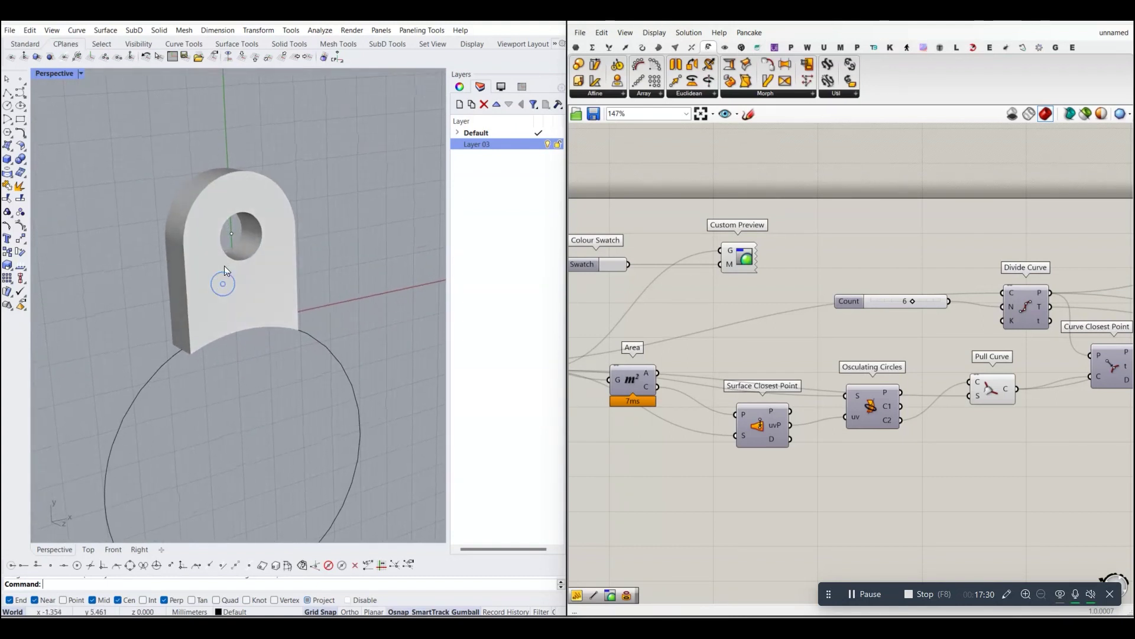
Orbit further around the tab part to examine its hole in 3D.
{"action": "right_click_drag", "start_coordinate": [240, 270], "coordinate": [271, 276]}
{"action": "left_click", "coordinate": [271, 275]}
{"action": "scroll", "coordinate": [233, 234], "scroll_direction": "down", "scroll_amount": 1}
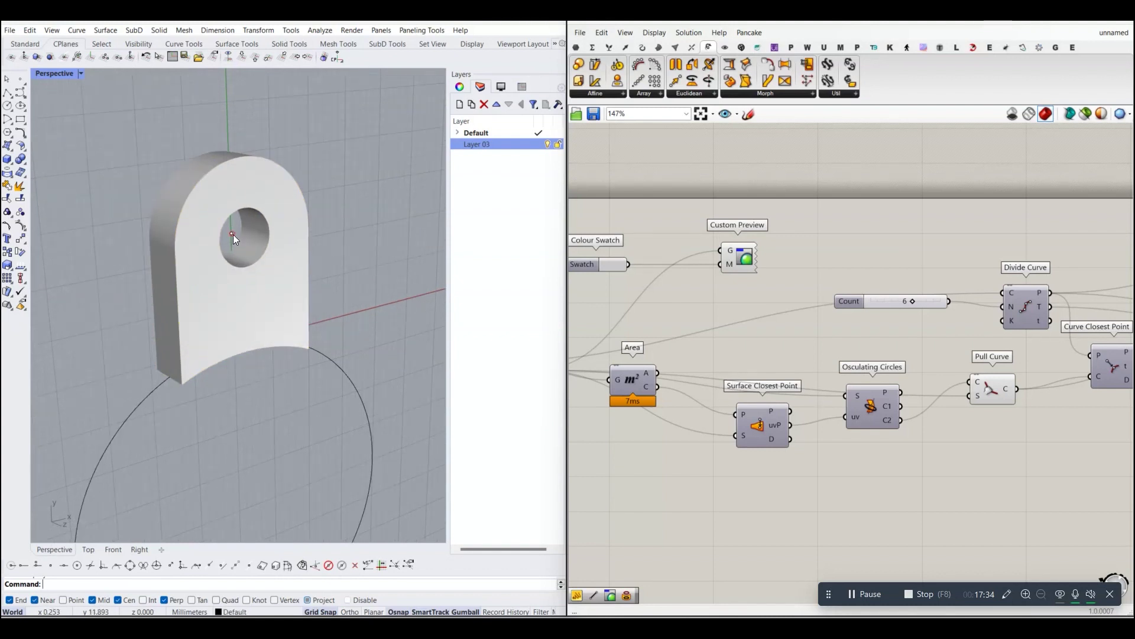
{"action": "scroll", "coordinate": [283, 243], "scroll_direction": "down", "scroll_amount": 2}
{"action": "mouse_move", "coordinate": [282, 241]}
{"action": "right_mouse_down"}
{"action": "mouse_move", "coordinate": [360, 262]}
{"action": "mouse_move", "coordinate": [294, 258]}
{"action": "mouse_move", "coordinate": [278, 272]}
{"action": "right_mouse_up"}
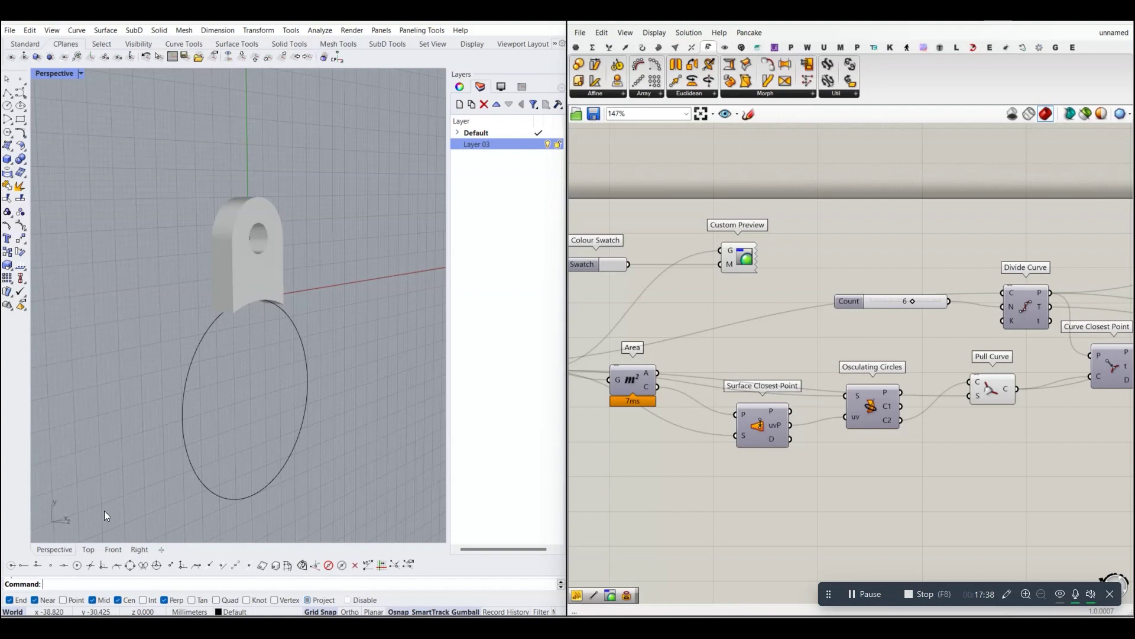
View the part from Top and pan the Grasshopper canvas to the Rotate 3D components.
{"action": "left_click", "coordinate": [88, 549]}
{"action": "scroll", "coordinate": [190, 406], "scroll_direction": "down", "scroll_amount": 3}
{"action": "scroll", "coordinate": [239, 346], "scroll_direction": "up", "scroll_amount": 1}
{"action": "scroll", "coordinate": [928, 342], "scroll_direction": "down", "scroll_amount": 3}
{"action": "mouse_move", "coordinate": [928, 342]}
{"action": "right_mouse_down"}
{"action": "mouse_move", "coordinate": [871, 374]}
{"action": "mouse_move", "coordinate": [827, 351]}
{"action": "mouse_move", "coordinate": [852, 353]}
{"action": "right_mouse_up"}
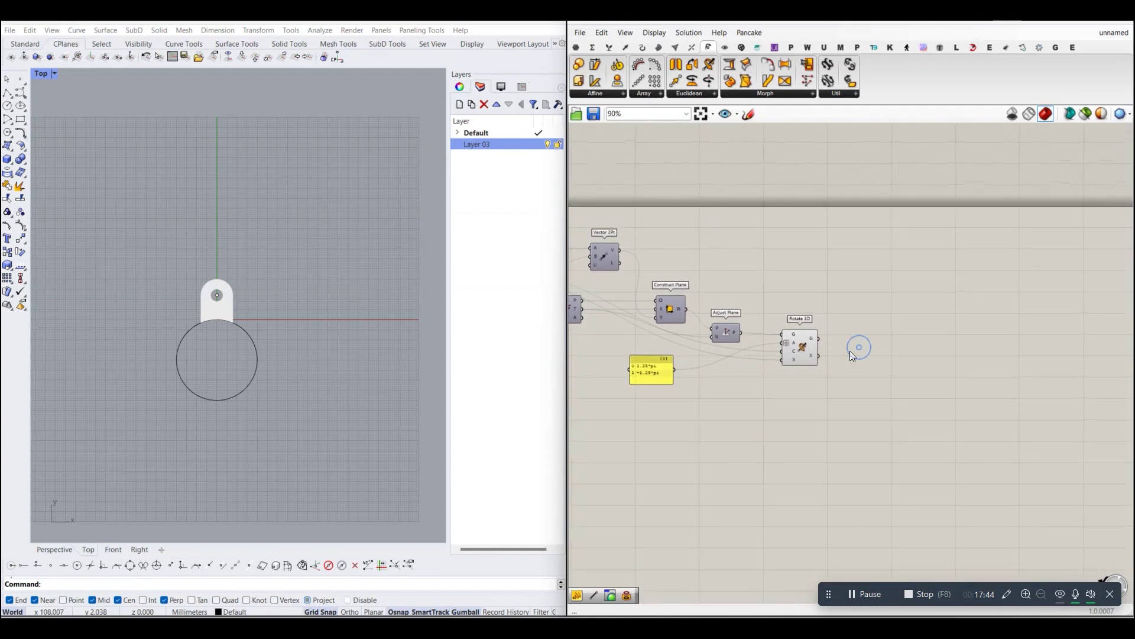
Place a Transform > Euclidean Orient component just right of Rotate 3D on the canvas.
{"action": "scroll", "coordinate": [852, 354], "scroll_direction": "up", "scroll_amount": 1}
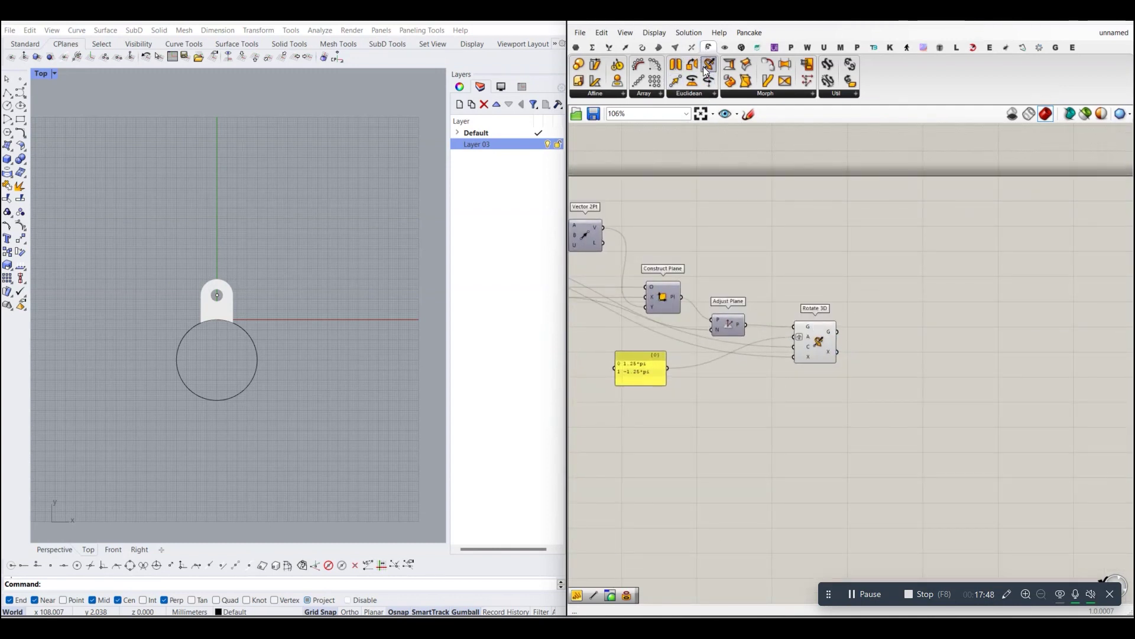
{"action": "mouse_move", "coordinate": [696, 71]}
{"action": "left_mouse_down"}
{"action": "mouse_move", "coordinate": [903, 253]}
{"action": "mouse_move", "coordinate": [936, 263]}
{"action": "left_mouse_up"}
{"action": "left_click", "coordinate": [936, 288]}
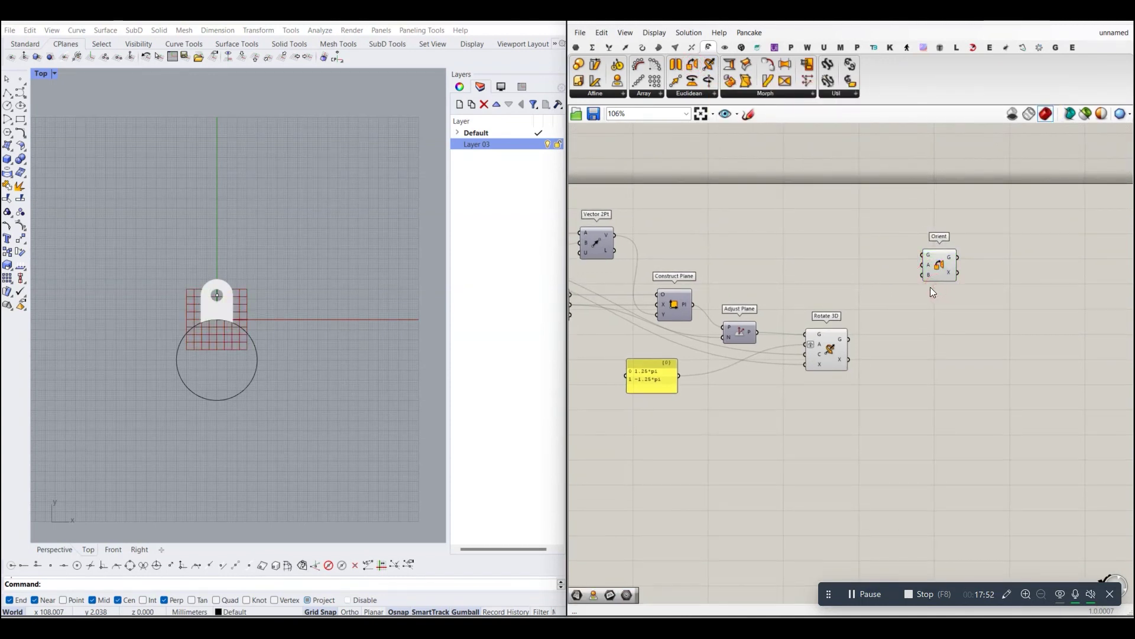
{"action": "scroll", "coordinate": [924, 253], "scroll_direction": "up", "scroll_amount": 1}
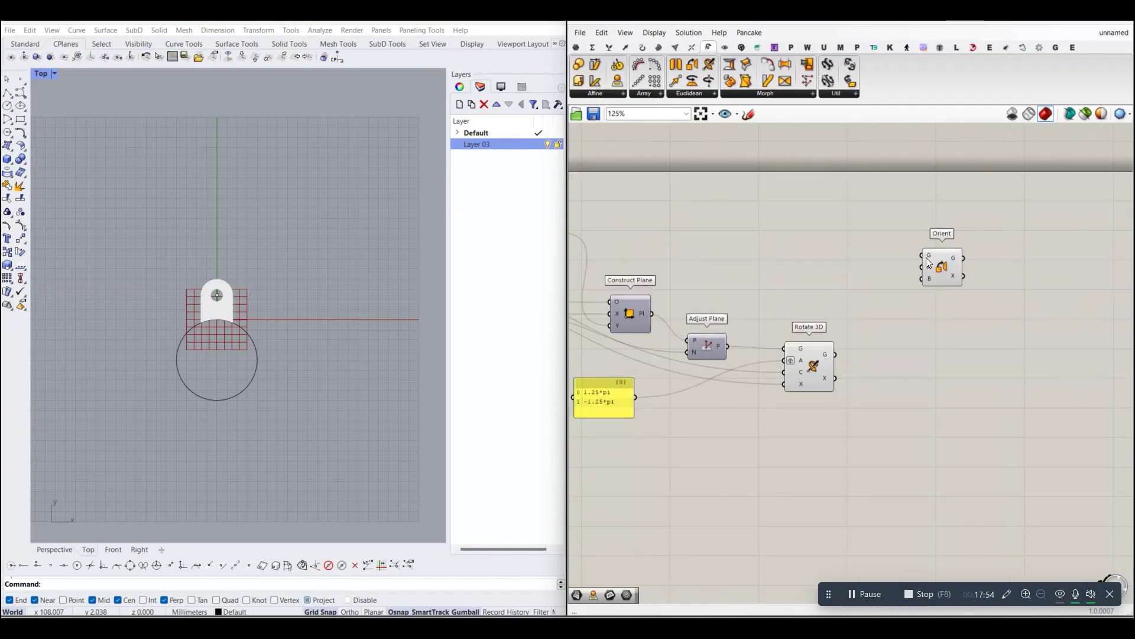
{"action": "scroll", "coordinate": [933, 262], "scroll_direction": "up", "scroll_amount": 2}
{"action": "left_click_drag", "start_coordinate": [943, 269], "coordinate": [906, 290]}
{"action": "left_click", "coordinate": [929, 352]}
{"action": "scroll", "coordinate": [930, 353], "scroll_direction": "down", "scroll_amount": 2}
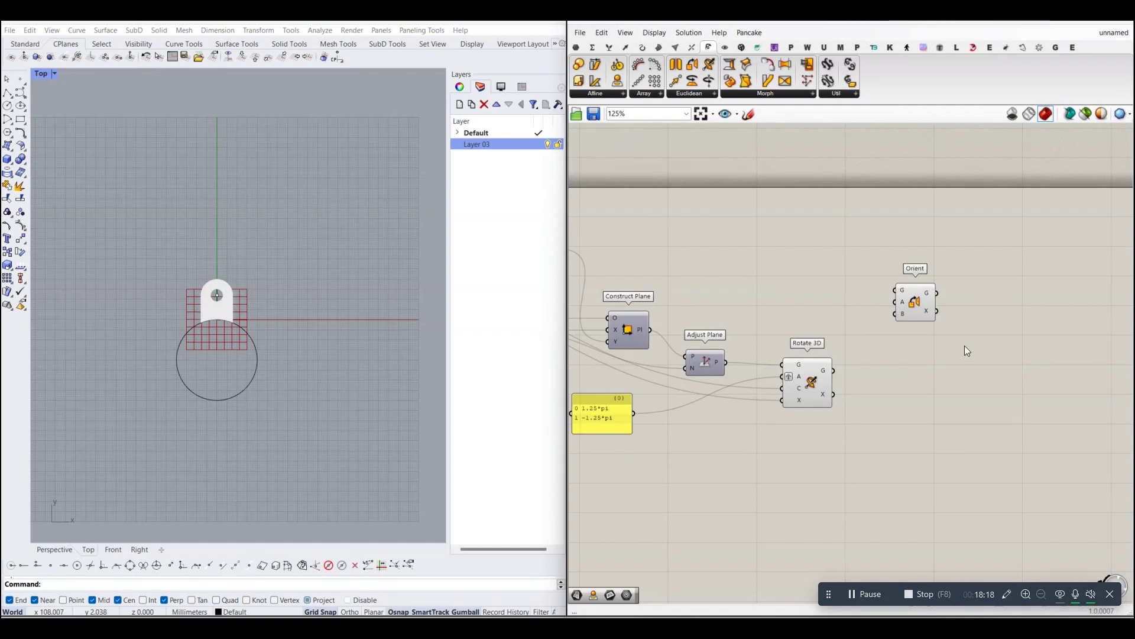
{"action": "scroll", "coordinate": [880, 281], "scroll_direction": "up", "scroll_amount": 4}
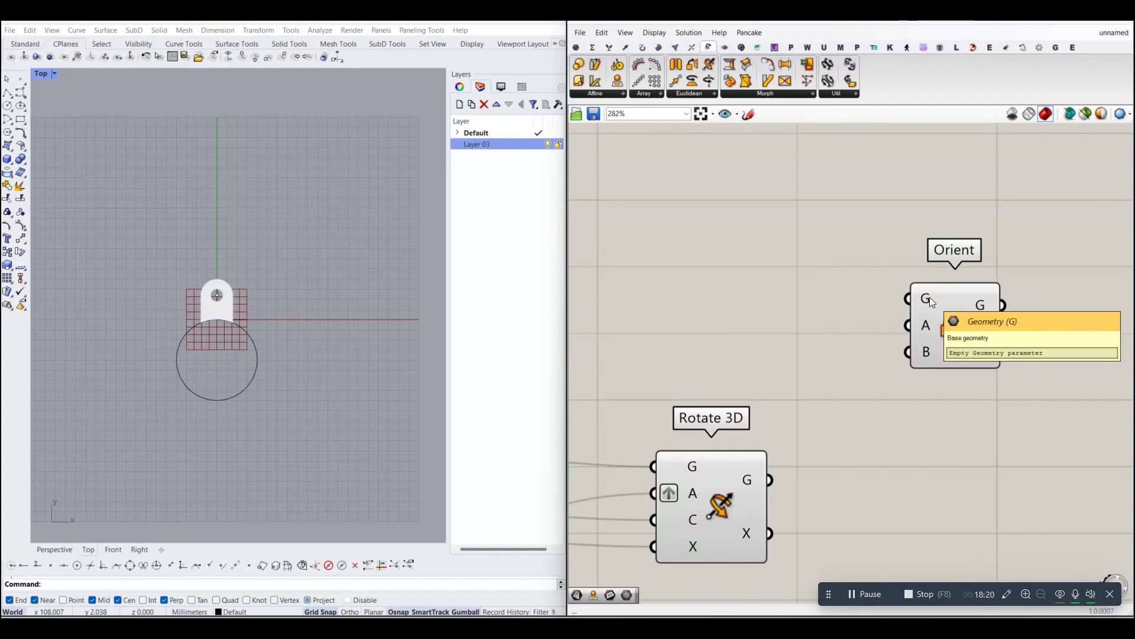
{"action": "scroll", "coordinate": [930, 297], "scroll_direction": "down", "scroll_amount": 2}
{"action": "scroll", "coordinate": [867, 302], "scroll_direction": "up", "scroll_amount": 2}
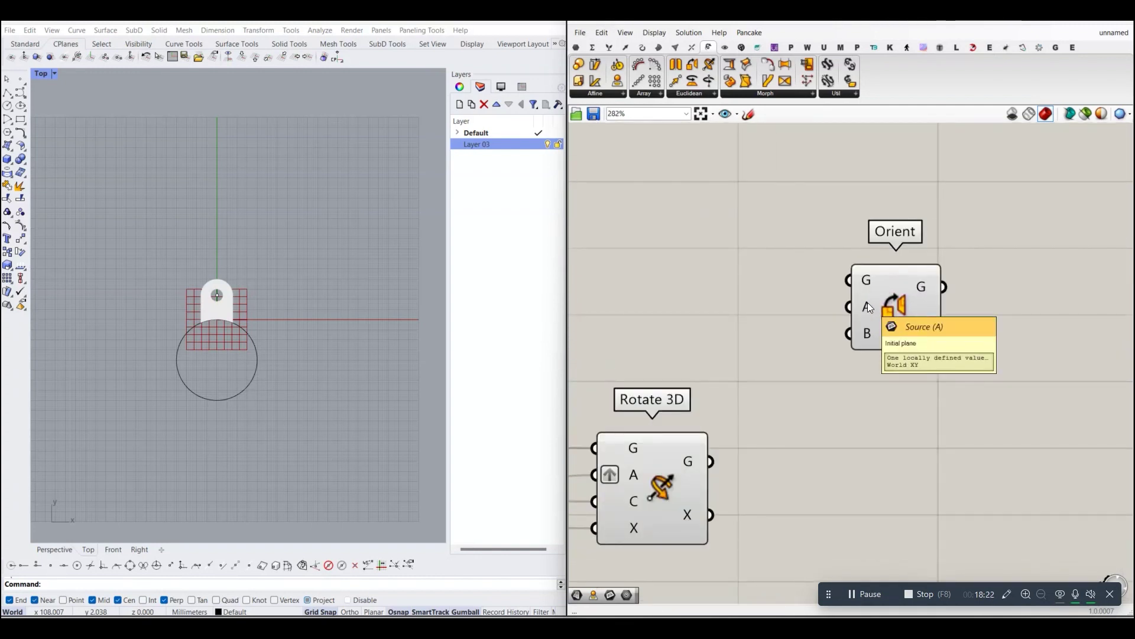
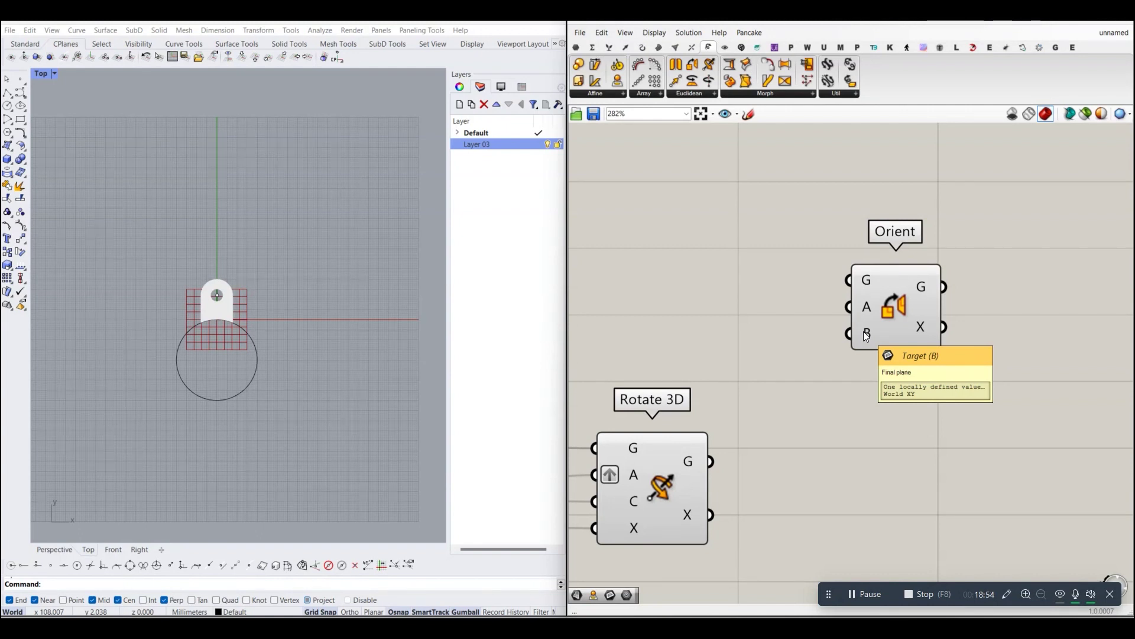
Place a Geometry parameter from Params > Geometry onto the canvas.
{"action": "scroll", "coordinate": [863, 331], "scroll_direction": "down", "scroll_amount": 5}
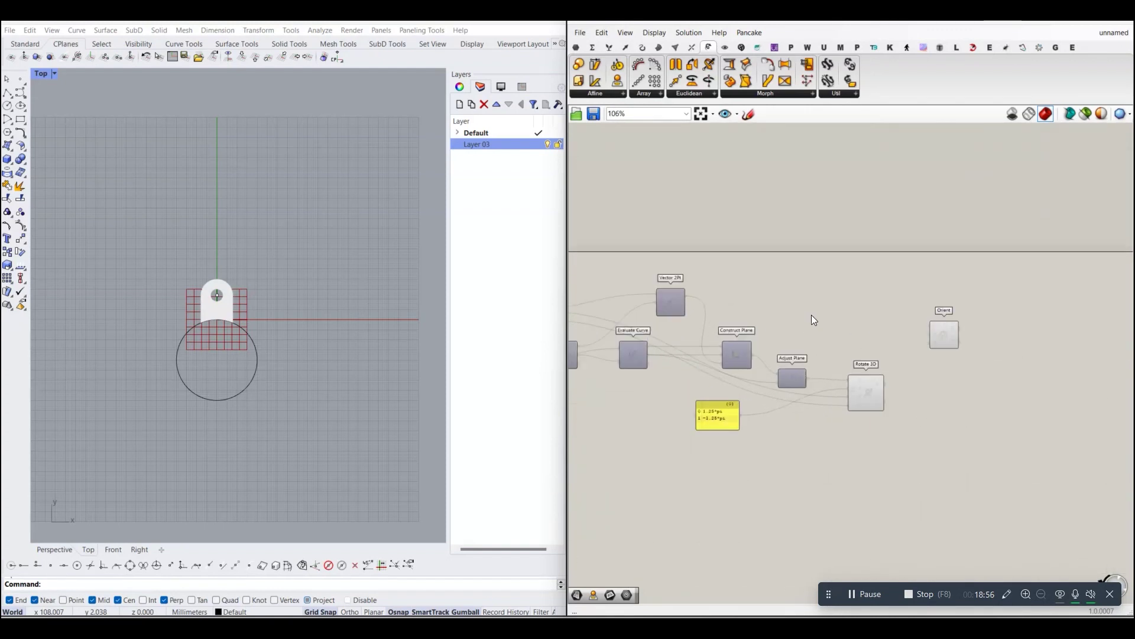
{"action": "scroll", "coordinate": [821, 326], "scroll_direction": "up", "scroll_amount": 1}
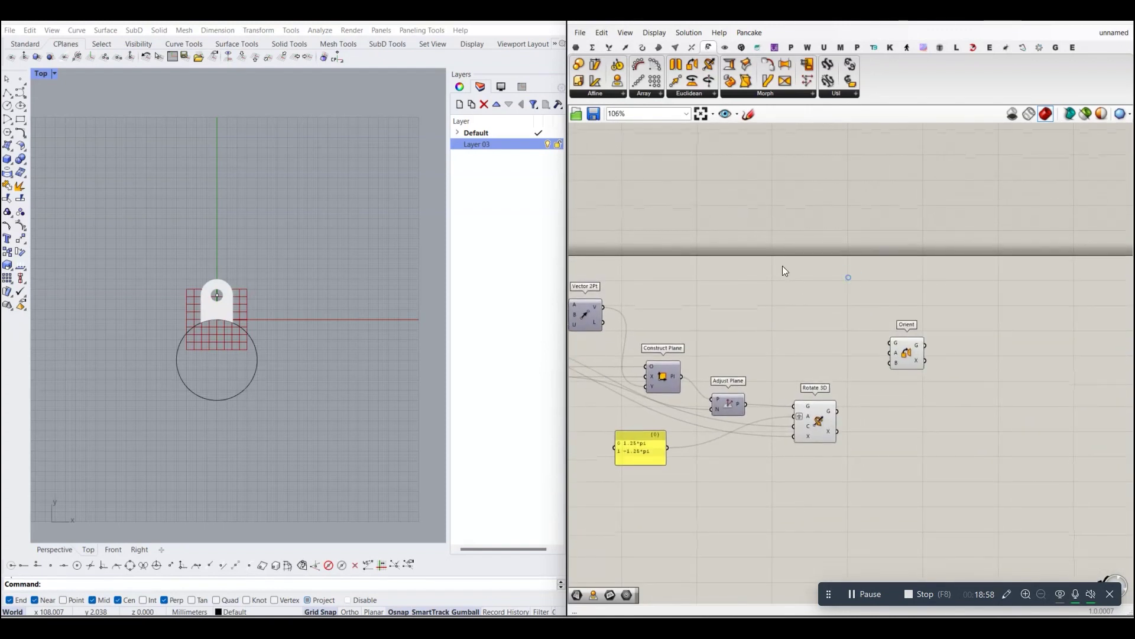
{"action": "left_click", "coordinate": [573, 49]}
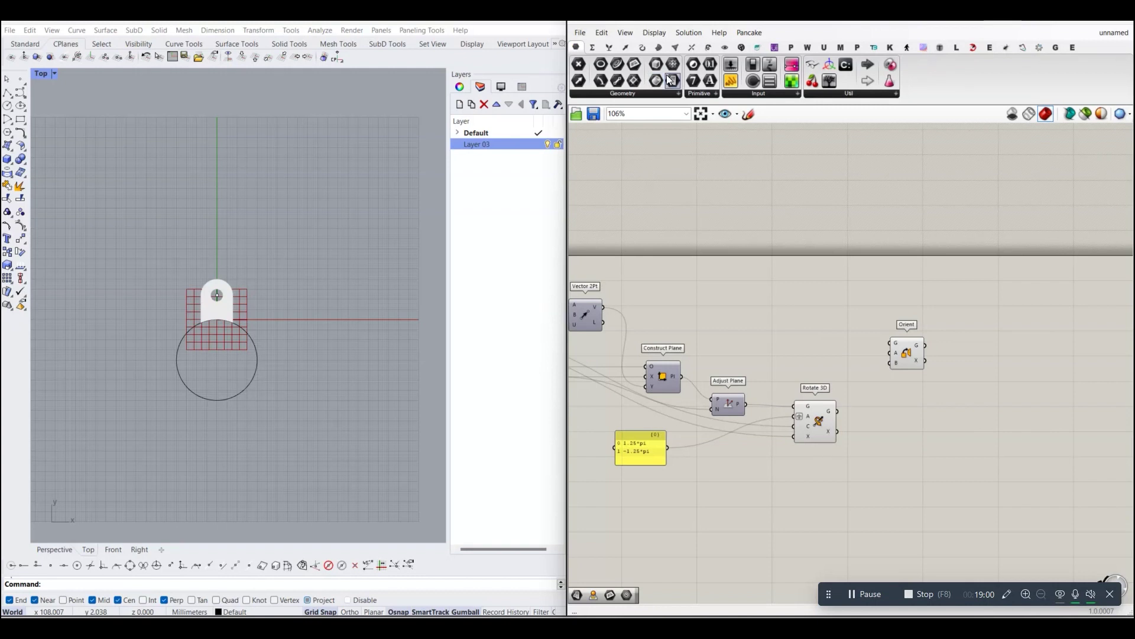
{"action": "left_click", "coordinate": [665, 93]}
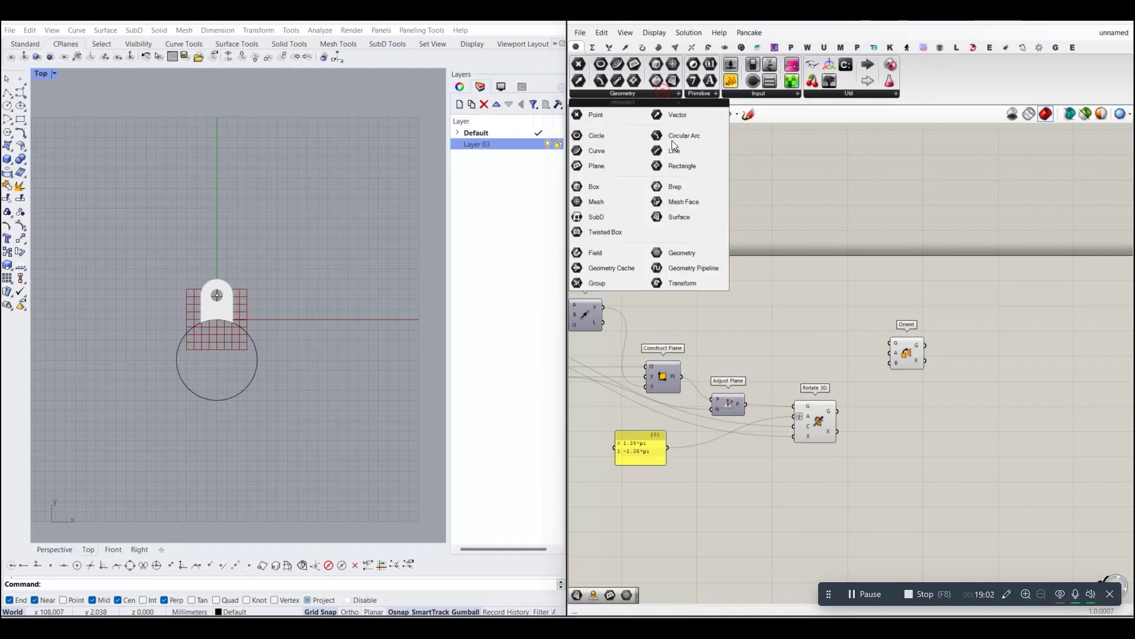
{"action": "left_click", "coordinate": [683, 254]}
{"action": "left_click", "coordinate": [765, 318]}
{"action": "scroll", "coordinate": [759, 318], "scroll_direction": "up", "scroll_amount": 1}
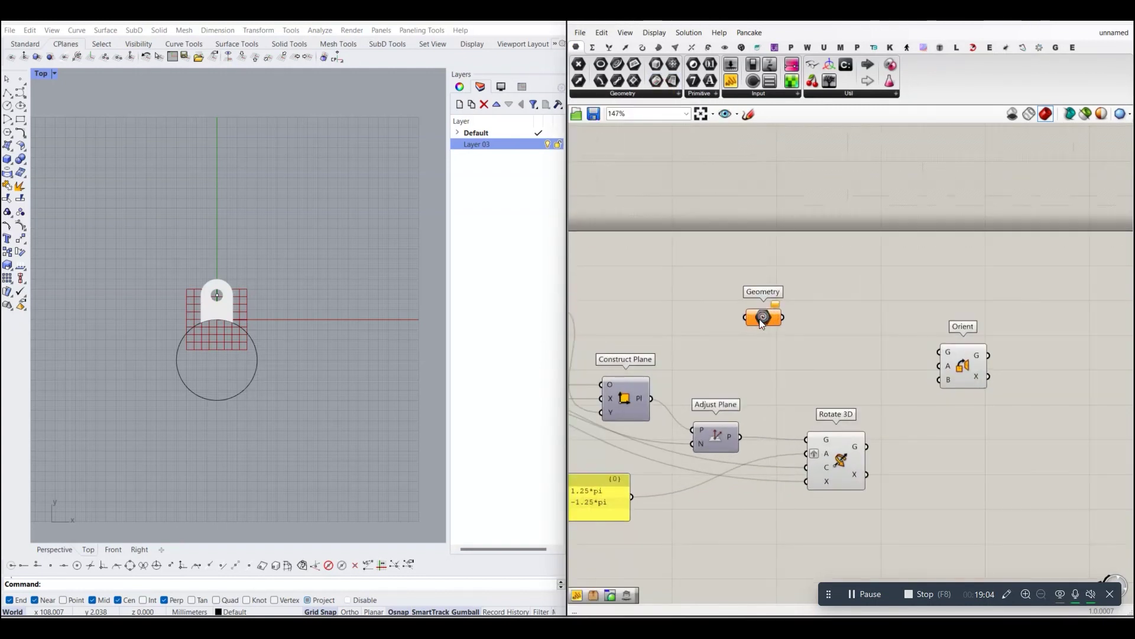
Reference the bracket plate from Rhino into the Geometry parameter using Set Multiple Geometries.
{"action": "right_click", "coordinate": [759, 318]}
{"action": "left_click", "coordinate": [818, 472]}
{"action": "scroll", "coordinate": [241, 346], "scroll_direction": "up", "scroll_amount": 3}
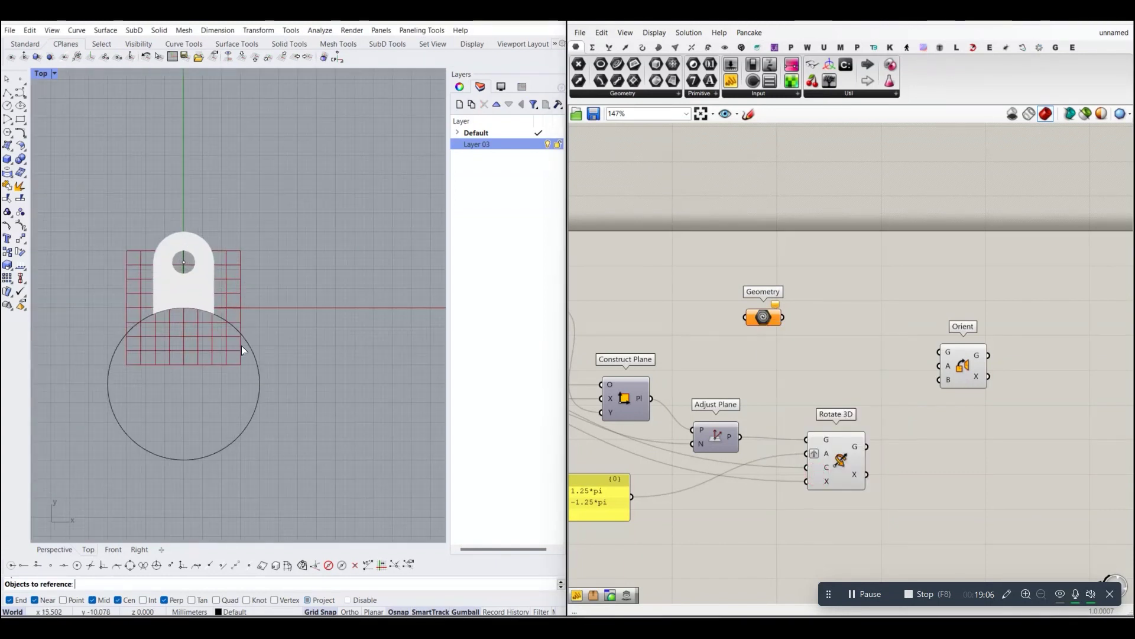
{"action": "scroll", "coordinate": [284, 352], "scroll_direction": "up", "scroll_amount": 2}
{"action": "scroll", "coordinate": [288, 349], "scroll_direction": "up", "scroll_amount": 2}
{"action": "left_click", "coordinate": [288, 349]}
{"action": "scroll", "coordinate": [269, 299], "scroll_direction": "up", "scroll_amount": 5}
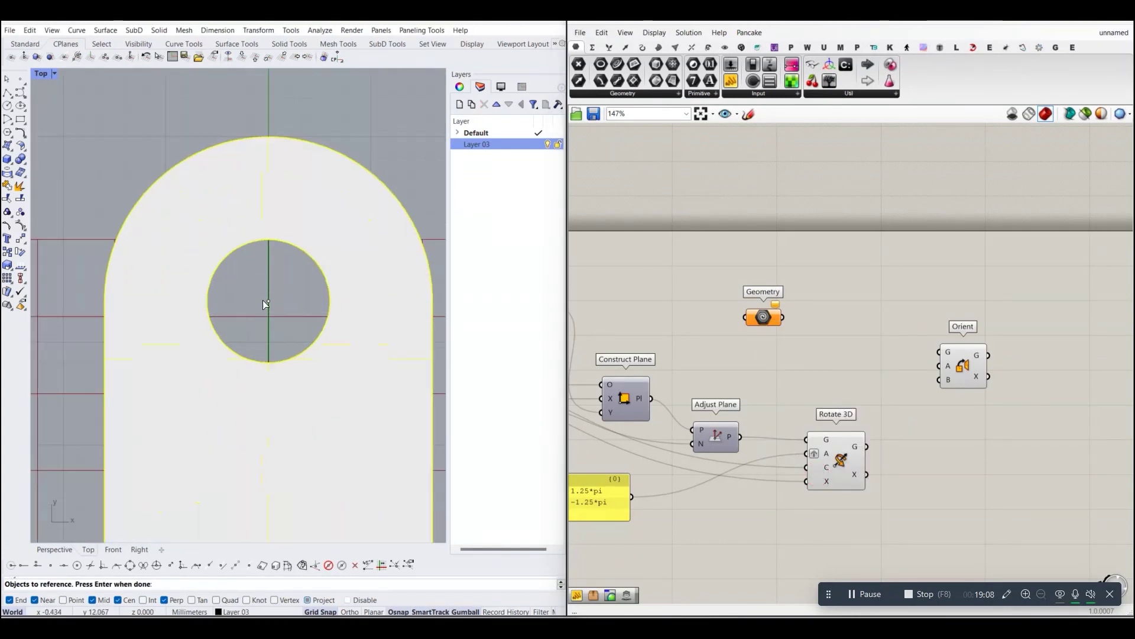
{"action": "key", "text": "Return"}
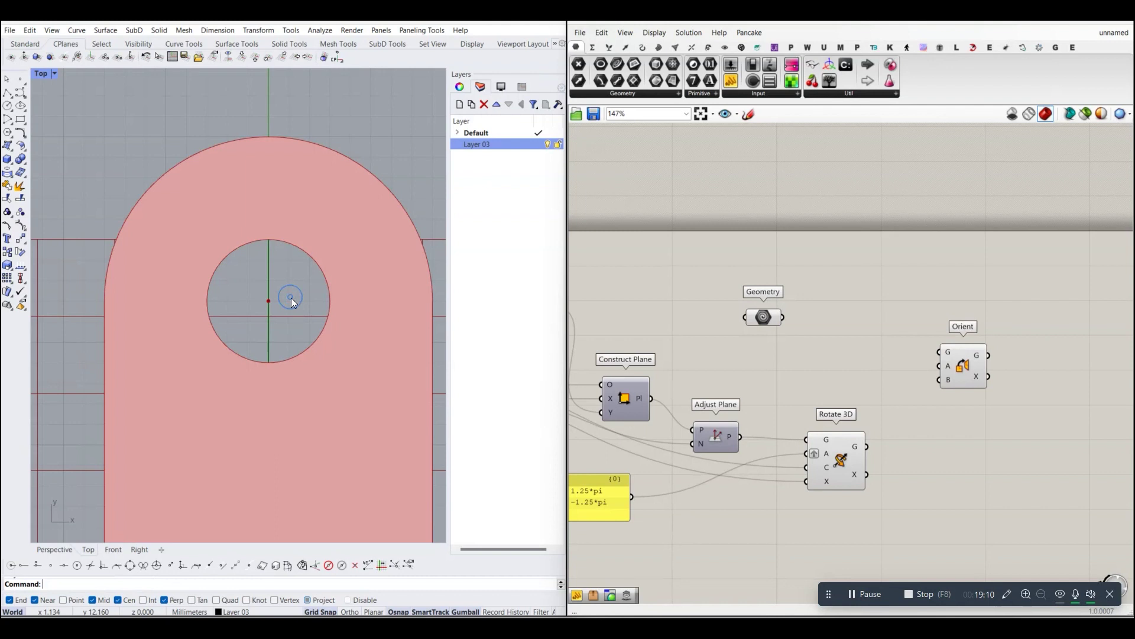
Orbit the Perspective view to see the bracket, and shift the Geometry parameter left and down.
{"action": "scroll", "coordinate": [291, 297], "scroll_direction": "down", "scroll_amount": 3}
{"action": "scroll", "coordinate": [288, 291], "scroll_direction": "down", "scroll_amount": 2}
{"action": "scroll", "coordinate": [286, 288], "scroll_direction": "down", "scroll_amount": 2}
{"action": "scroll", "coordinate": [311, 292], "scroll_direction": "down", "scroll_amount": 2}
{"action": "scroll", "coordinate": [301, 304], "scroll_direction": "down", "scroll_amount": 2}
{"action": "left_click", "coordinate": [71, 544]}
{"action": "mouse_move", "coordinate": [247, 360]}
{"action": "right_mouse_down"}
{"action": "mouse_move", "coordinate": [276, 329]}
{"action": "mouse_move", "coordinate": [349, 336]}
{"action": "mouse_move", "coordinate": [314, 334]}
{"action": "right_mouse_up"}
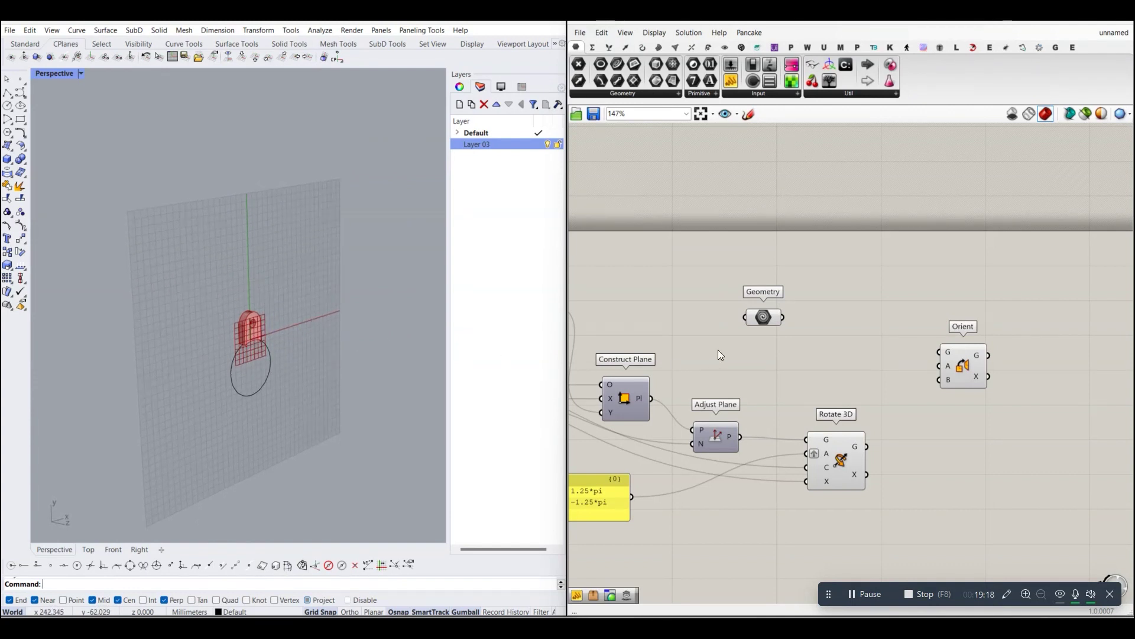
{"action": "scroll", "coordinate": [733, 337], "scroll_direction": "down", "scroll_amount": 1}
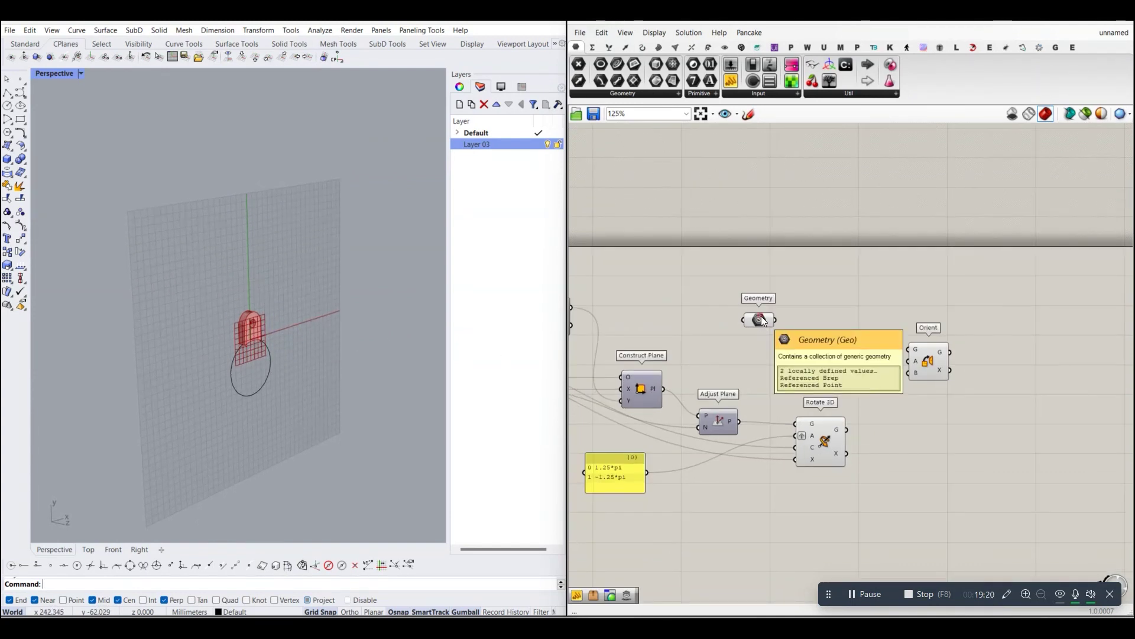
{"action": "left_click_drag", "start_coordinate": [763, 321], "coordinate": [748, 331]}
{"action": "left_click", "coordinate": [771, 335]}
Place a Group component from Transform > Util and move Orient further right.
{"action": "scroll", "coordinate": [776, 335], "scroll_direction": "up", "scroll_amount": 1}
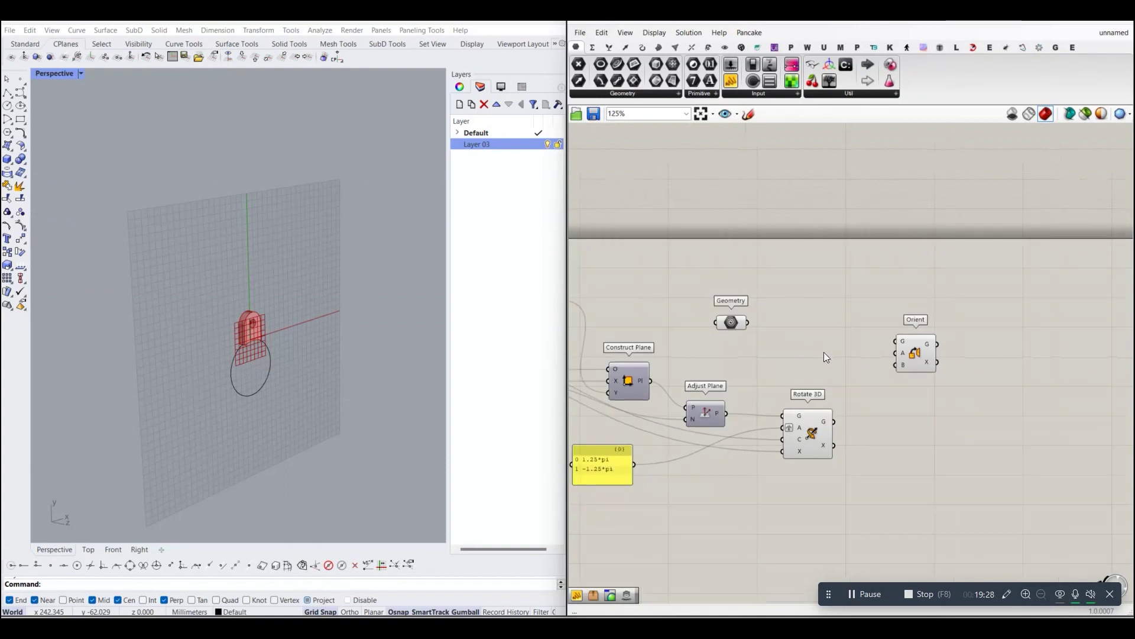
{"action": "scroll", "coordinate": [825, 353], "scroll_direction": "down", "scroll_amount": 2}
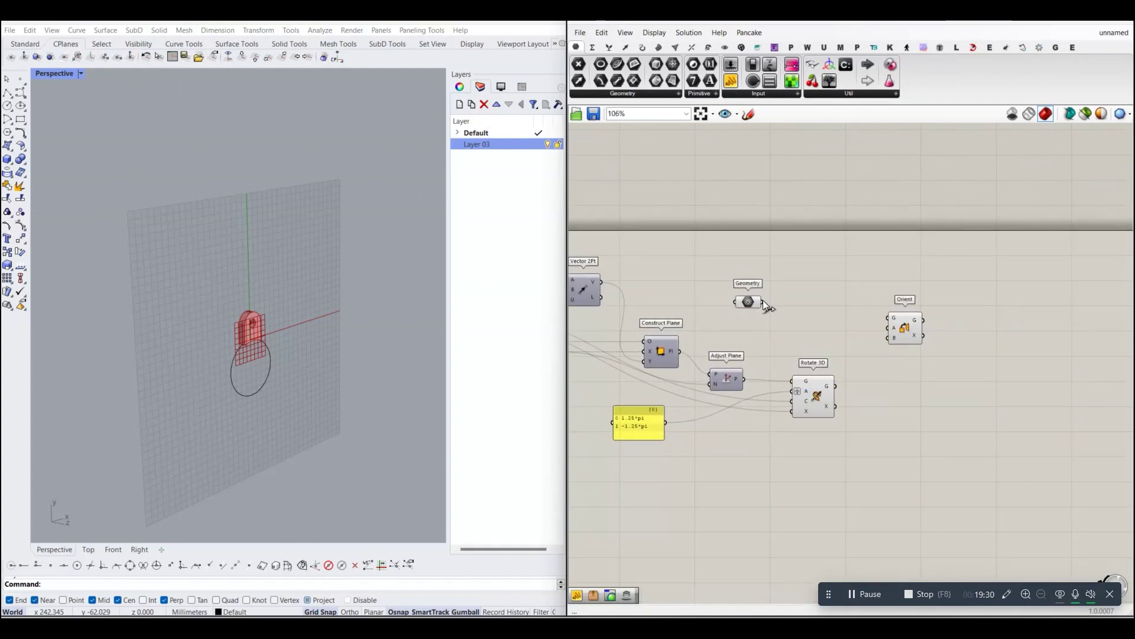
{"action": "left_click", "coordinate": [707, 47]}
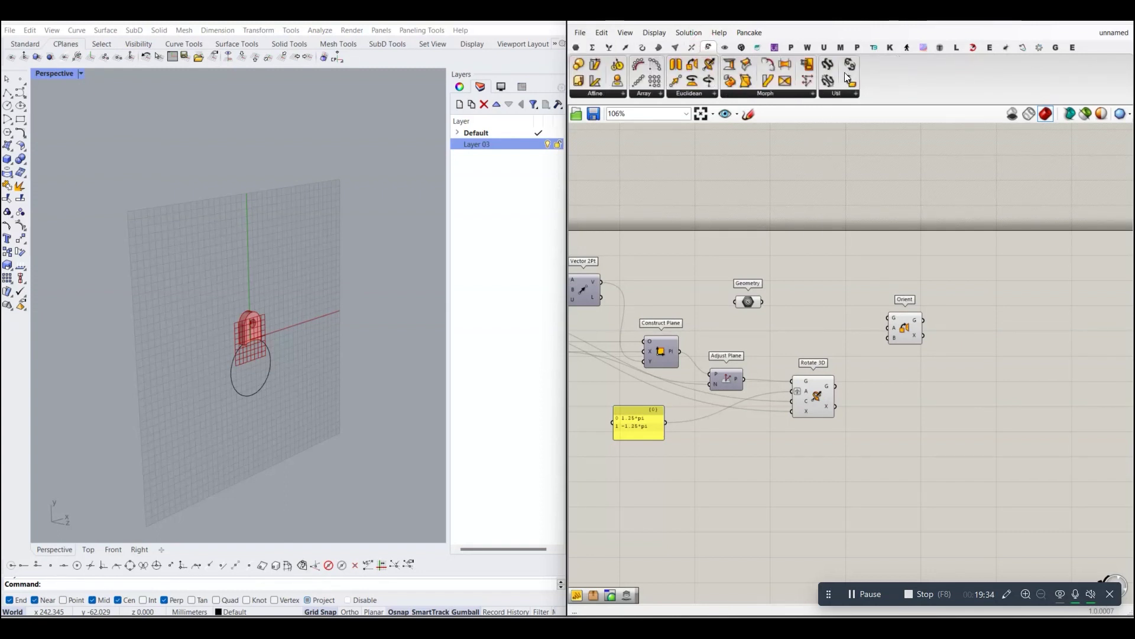
{"action": "left_click", "coordinate": [842, 94]}
{"action": "left_click_drag", "start_coordinate": [851, 216], "coordinate": [808, 304]}
{"action": "left_click_drag", "start_coordinate": [883, 351], "coordinate": [953, 351]}
{"action": "left_click", "coordinate": [851, 346]}
Wire Geometry's output into Group's O input and position Group right of Geometry.
{"action": "left_click_drag", "start_coordinate": [674, 301], "coordinate": [719, 302]}
{"action": "right_click_drag", "start_coordinate": [735, 331], "coordinate": [759, 297]}
{"action": "left_click_drag", "start_coordinate": [764, 272], "coordinate": [832, 268]}
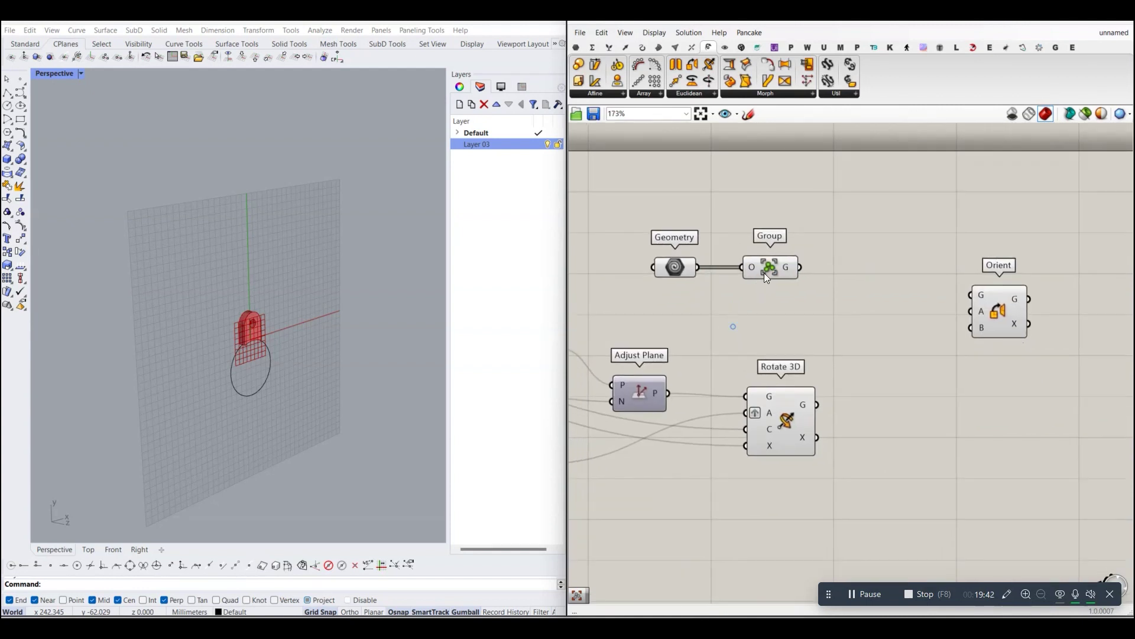
{"action": "left_click", "coordinate": [844, 313]}
{"action": "scroll", "coordinate": [844, 313], "scroll_direction": "down", "scroll_amount": 3}
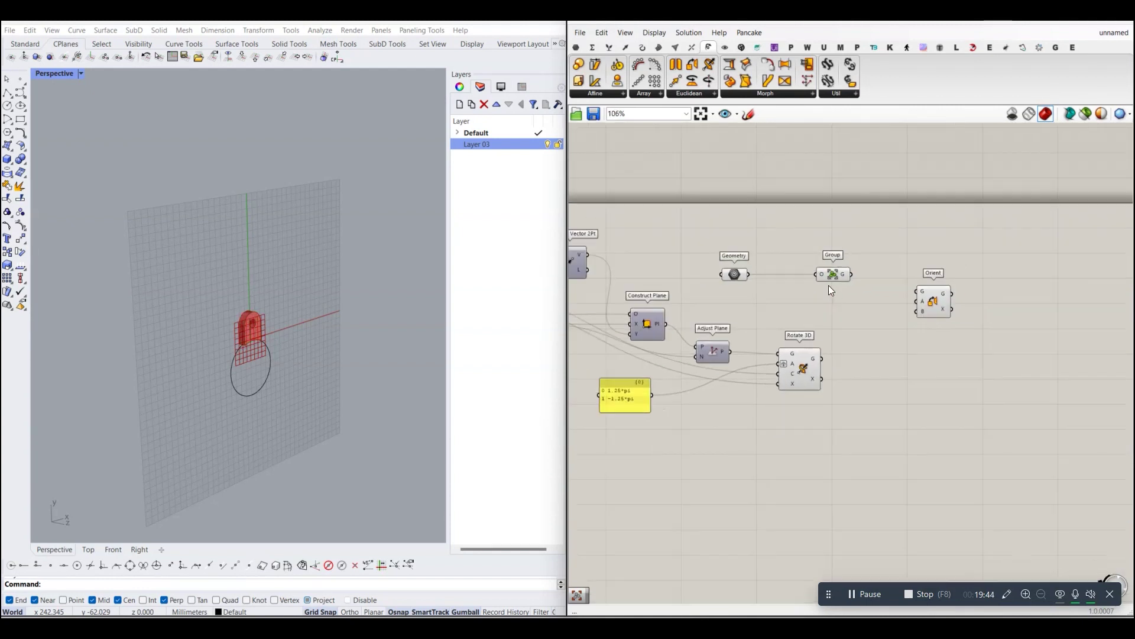
{"action": "scroll", "coordinate": [818, 304], "scroll_direction": "up", "scroll_amount": 3}
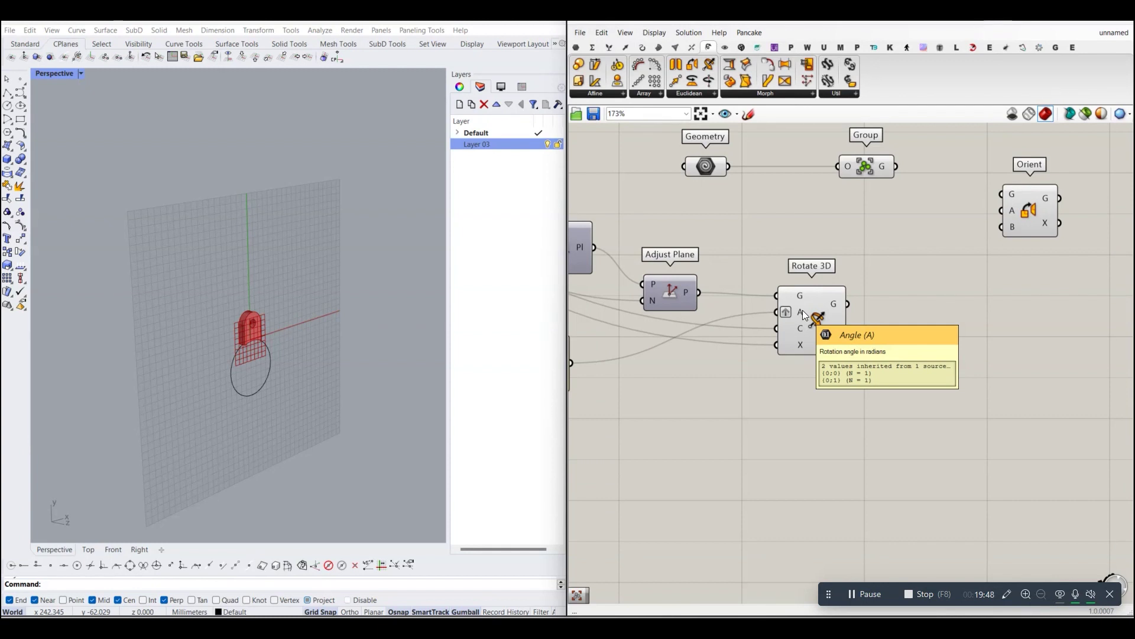
Browse the Transform Util components and select the Orient component.
{"action": "scroll", "coordinate": [805, 315], "scroll_direction": "down", "scroll_amount": 3}
{"action": "scroll", "coordinate": [756, 269], "scroll_direction": "up", "scroll_amount": 2}
{"action": "scroll", "coordinate": [776, 257], "scroll_direction": "up", "scroll_amount": 1}
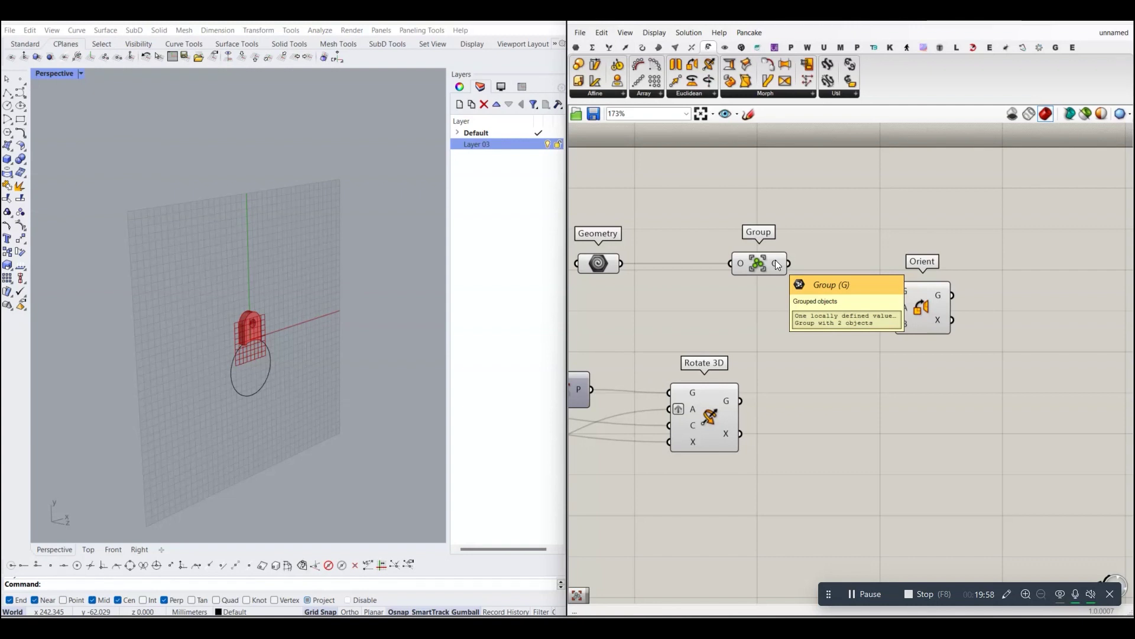
{"action": "left_click", "coordinate": [852, 93]}
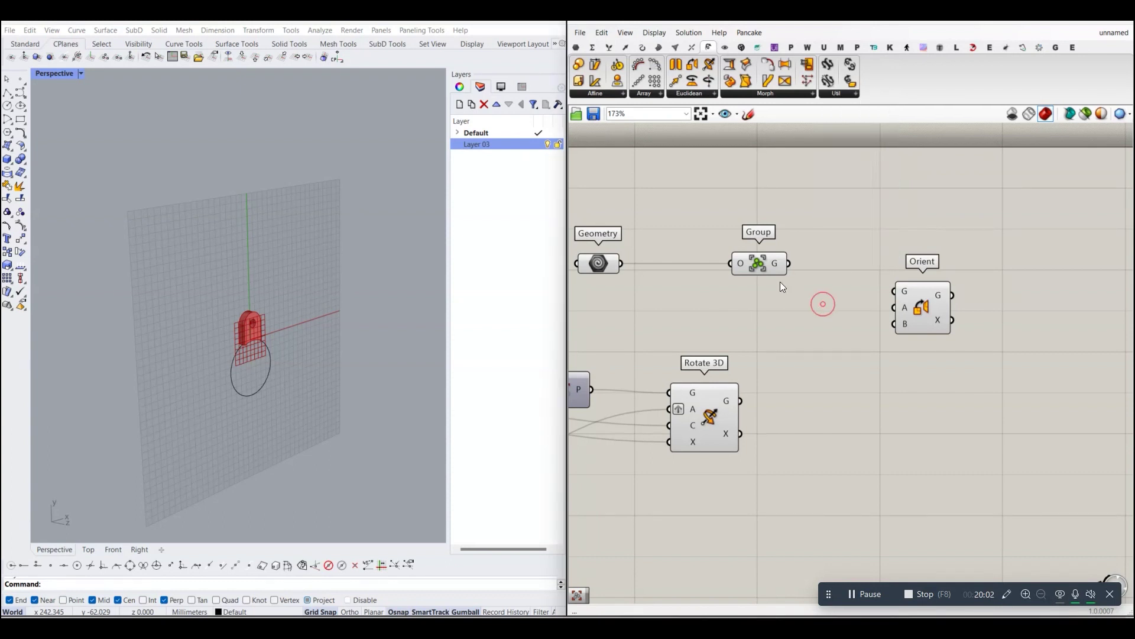
{"action": "scroll", "coordinate": [739, 287], "scroll_direction": "down", "scroll_amount": 1}
{"action": "scroll", "coordinate": [263, 319], "scroll_direction": "up", "scroll_amount": 3}
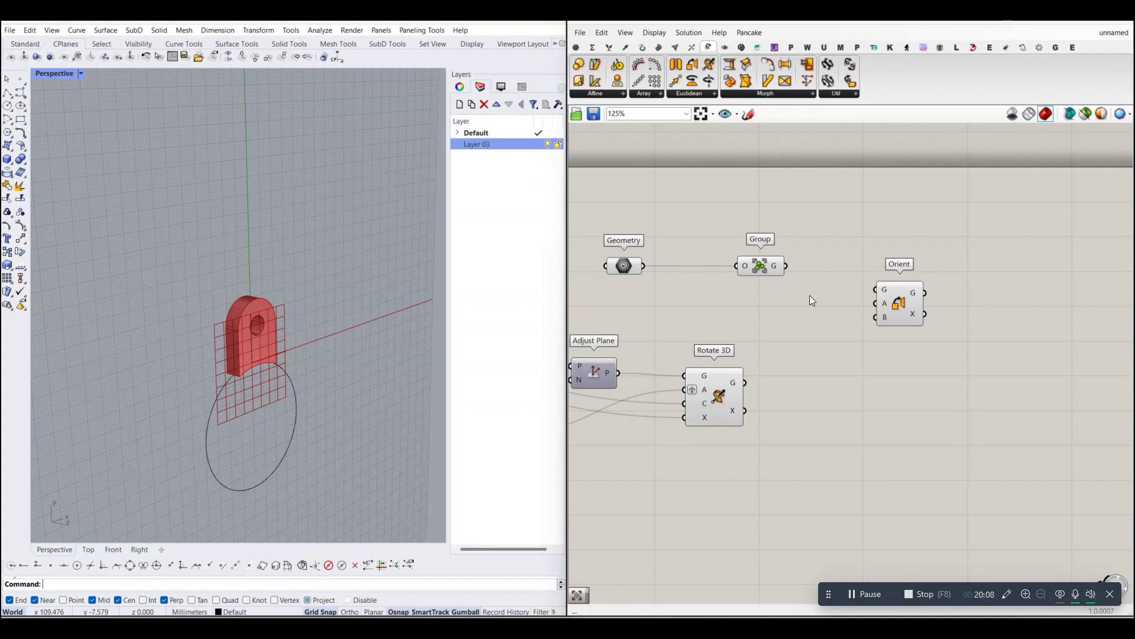
{"action": "scroll", "coordinate": [765, 296], "scroll_direction": "down", "scroll_amount": 2}
{"action": "scroll", "coordinate": [829, 301], "scroll_direction": "up", "scroll_amount": 2}
{"action": "left_click", "coordinate": [831, 300]}
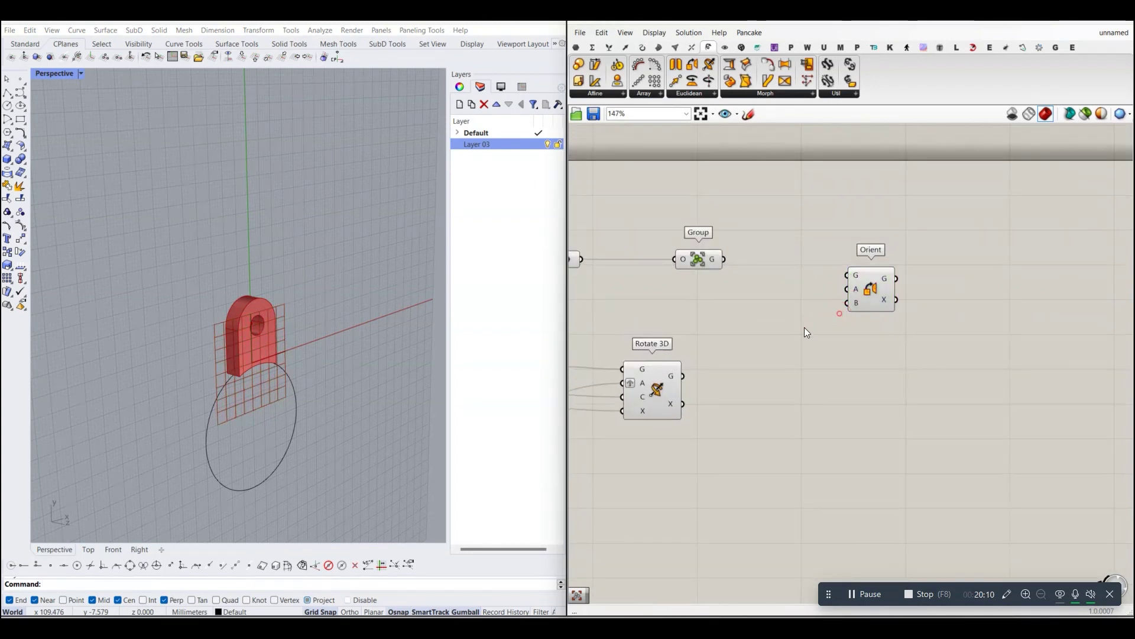
{"action": "scroll", "coordinate": [276, 332], "scroll_direction": "down", "scroll_amount": 3}
{"action": "scroll", "coordinate": [275, 332], "scroll_direction": "down", "scroll_amount": 3}
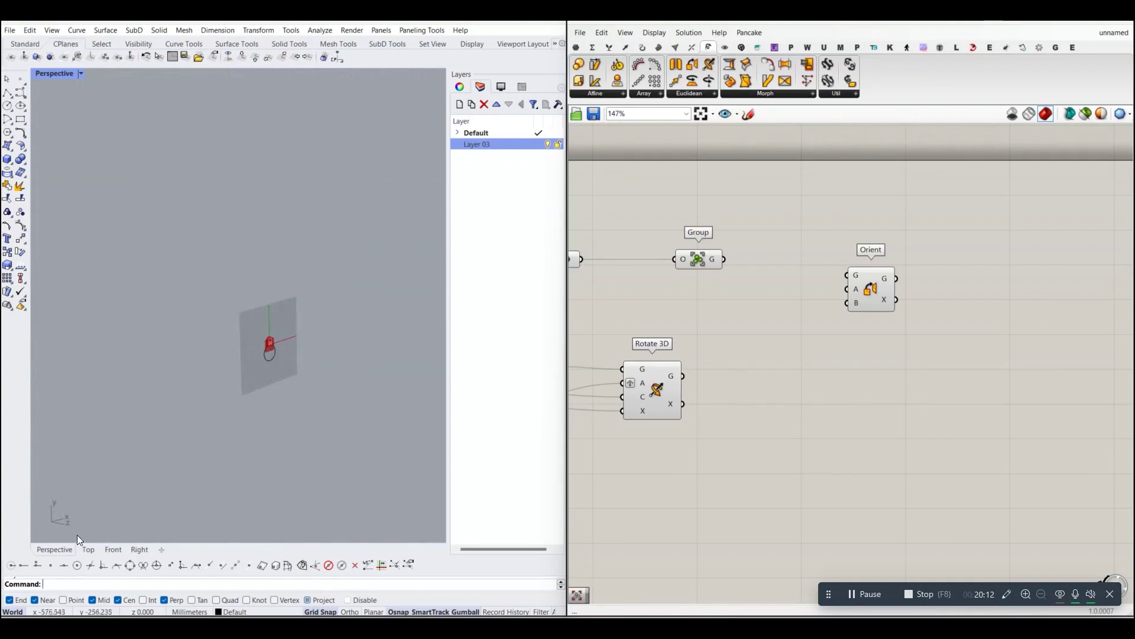
Wire Group's G output into Orient's G input, orbiting to see the curved tubes.
{"action": "mouse_move", "coordinate": [225, 314]}
{"action": "right_mouse_down"}
{"action": "mouse_move", "coordinate": [246, 200]}
{"action": "mouse_move", "coordinate": [306, 205]}
{"action": "mouse_move", "coordinate": [353, 315]}
{"action": "mouse_move", "coordinate": [374, 293]}
{"action": "mouse_move", "coordinate": [307, 261]}
{"action": "mouse_move", "coordinate": [322, 211]}
{"action": "right_mouse_up"}
{"action": "scroll", "coordinate": [307, 261], "scroll_direction": "up", "scroll_amount": 3}
{"action": "scroll", "coordinate": [300, 258], "scroll_direction": "up", "scroll_amount": 2}
{"action": "scroll", "coordinate": [314, 226], "scroll_direction": "up", "scroll_amount": 3}
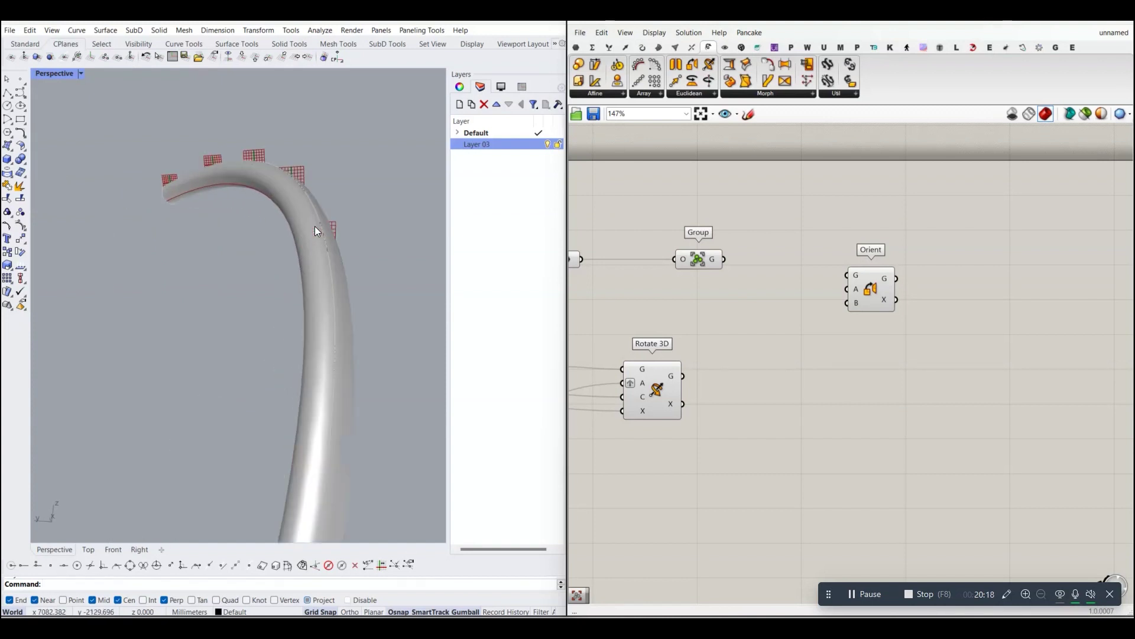
{"action": "scroll", "coordinate": [315, 226], "scroll_direction": "down", "scroll_amount": 2}
{"action": "scroll", "coordinate": [725, 260], "scroll_direction": "up", "scroll_amount": 1}
{"action": "left_click_drag", "start_coordinate": [725, 261], "coordinate": [868, 278]}
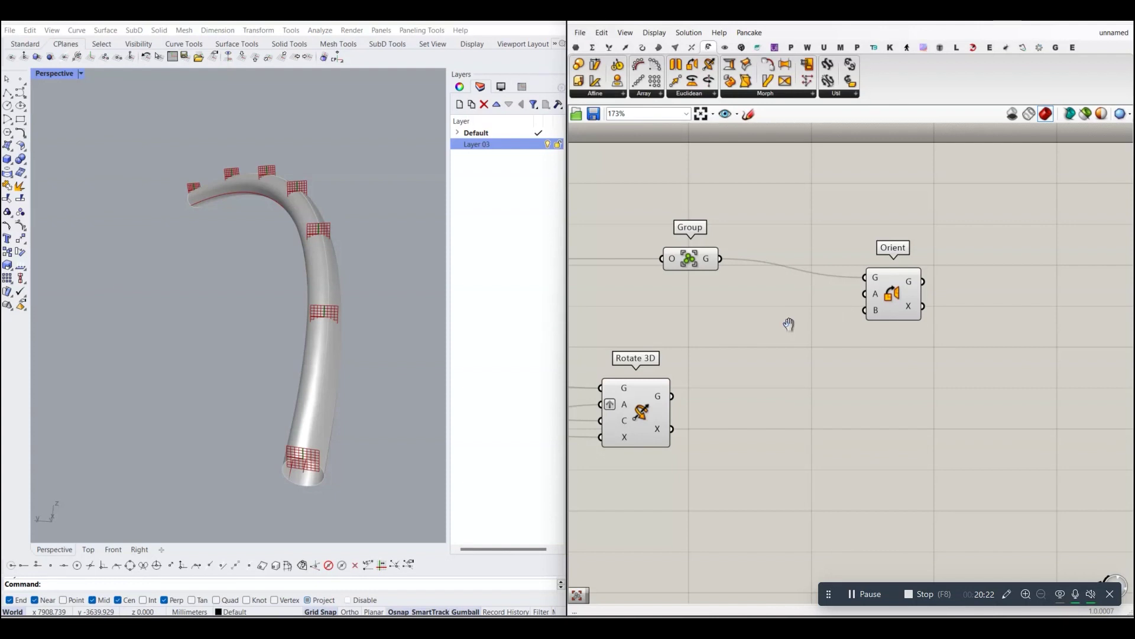
{"action": "scroll", "coordinate": [709, 281], "scroll_direction": "up", "scroll_amount": 1}
{"action": "scroll", "coordinate": [709, 281], "scroll_direction": "up", "scroll_amount": 1}
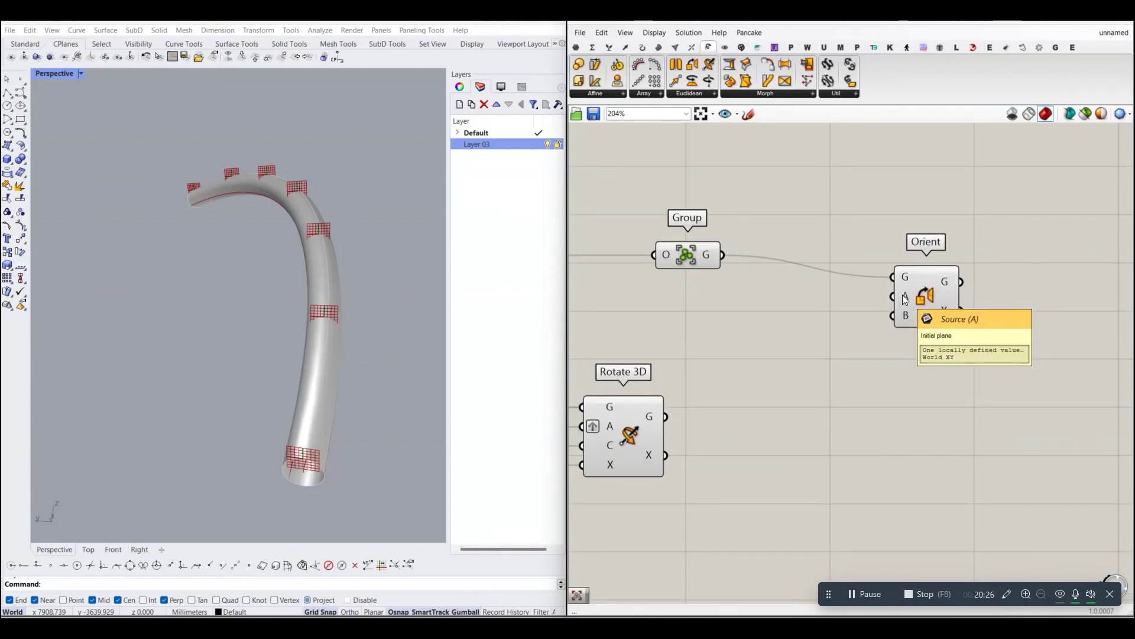
Wire the Rotate 3D planes into Orient's target plane input.
{"action": "left_click_drag", "start_coordinate": [667, 417], "coordinate": [892, 317]}
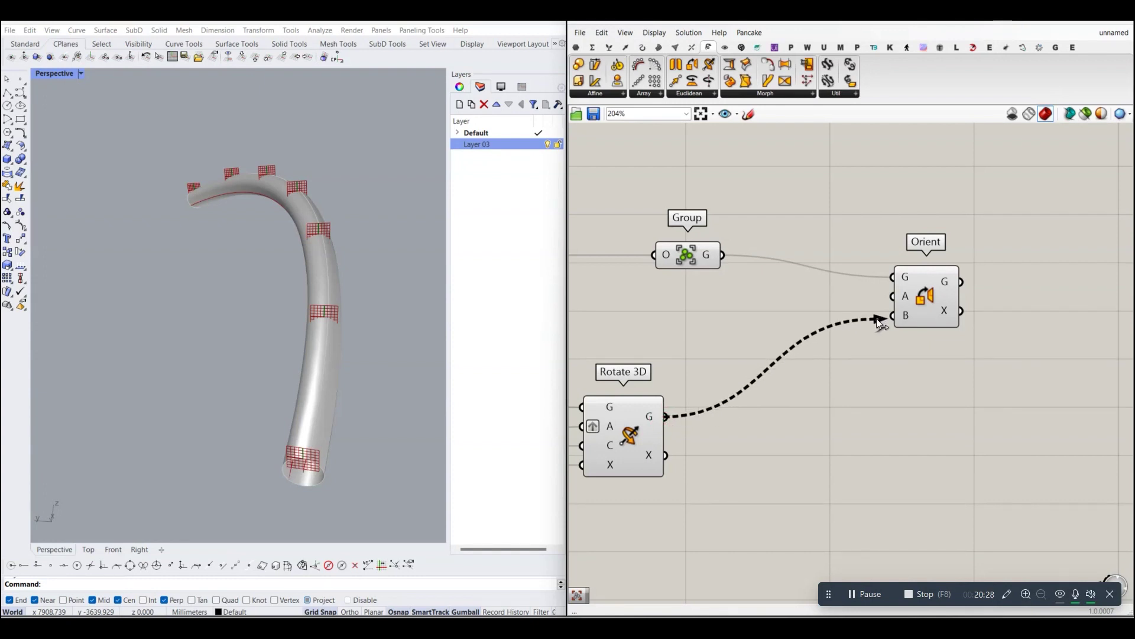
{"action": "right_click_drag", "start_coordinate": [239, 309], "coordinate": [283, 254]}
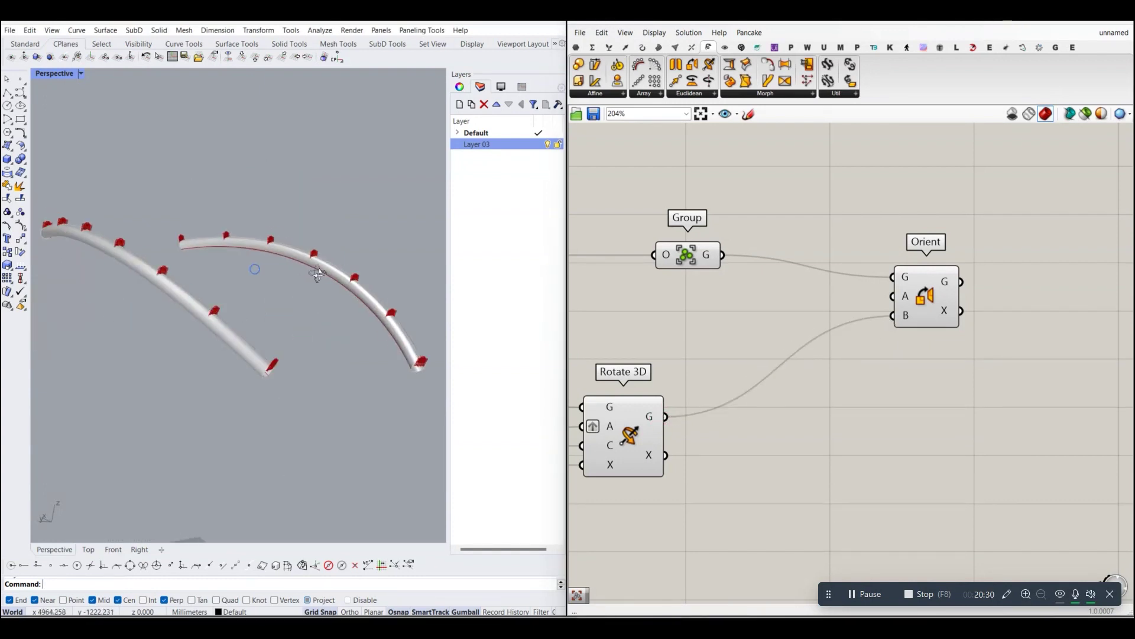
{"action": "scroll", "coordinate": [295, 243], "scroll_direction": "up", "scroll_amount": 3}
{"action": "scroll", "coordinate": [258, 231], "scroll_direction": "up", "scroll_amount": 2}
{"action": "scroll", "coordinate": [258, 231], "scroll_direction": "up", "scroll_amount": 3}
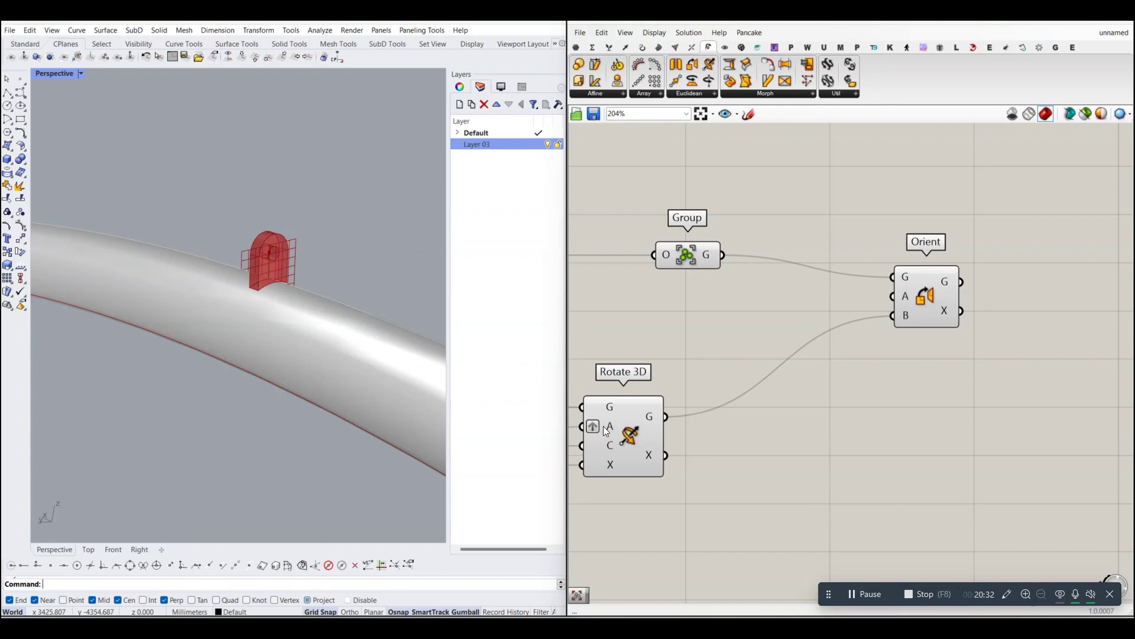
Disable Rotate 3D's preview, zoom onto one bracket, and shift Orient left.
{"action": "right_click", "coordinate": [623, 432]}
{"action": "left_click", "coordinate": [655, 452]}
{"action": "scroll", "coordinate": [271, 257], "scroll_direction": "up", "scroll_amount": 2}
{"action": "scroll", "coordinate": [265, 246], "scroll_direction": "down", "scroll_amount": 3}
{"action": "right_click_drag", "start_coordinate": [245, 246], "coordinate": [115, 209]}
{"action": "scroll", "coordinate": [115, 209], "scroll_direction": "up", "scroll_amount": 3}
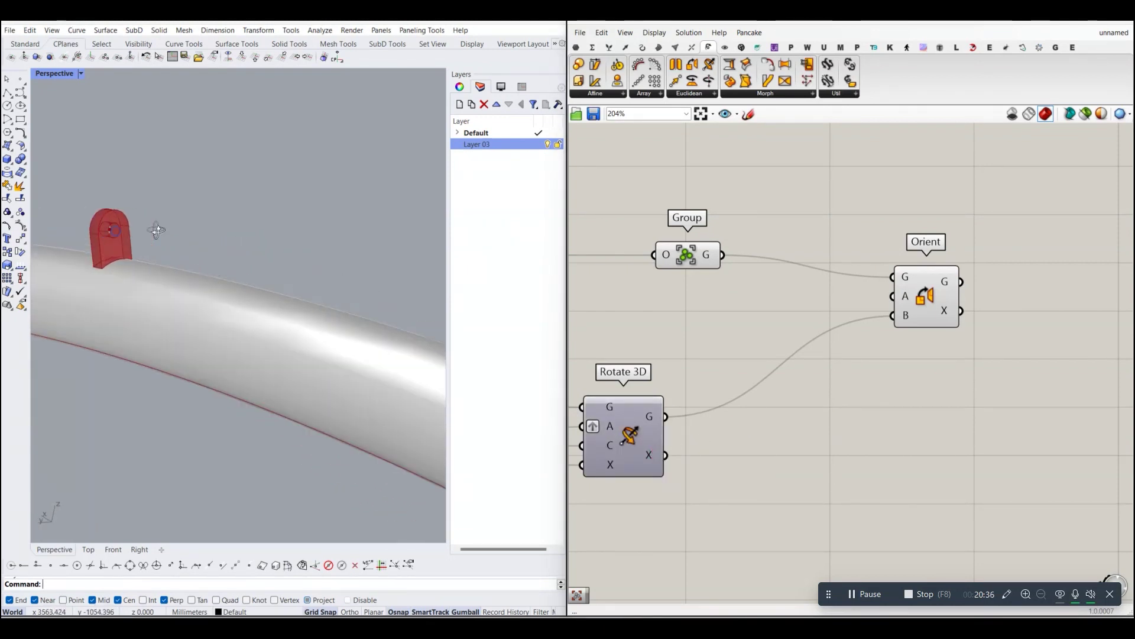
{"action": "scroll", "coordinate": [121, 215], "scroll_direction": "up", "scroll_amount": 2}
{"action": "scroll", "coordinate": [131, 235], "scroll_direction": "up", "scroll_amount": 2}
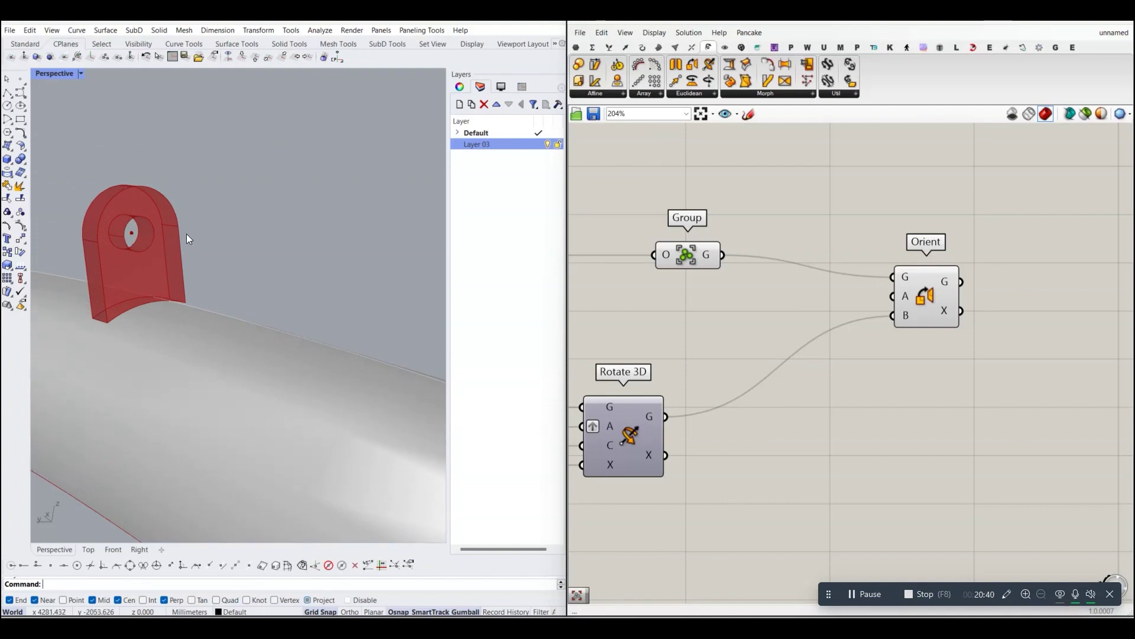
{"action": "scroll", "coordinate": [899, 327], "scroll_direction": "down", "scroll_amount": 3}
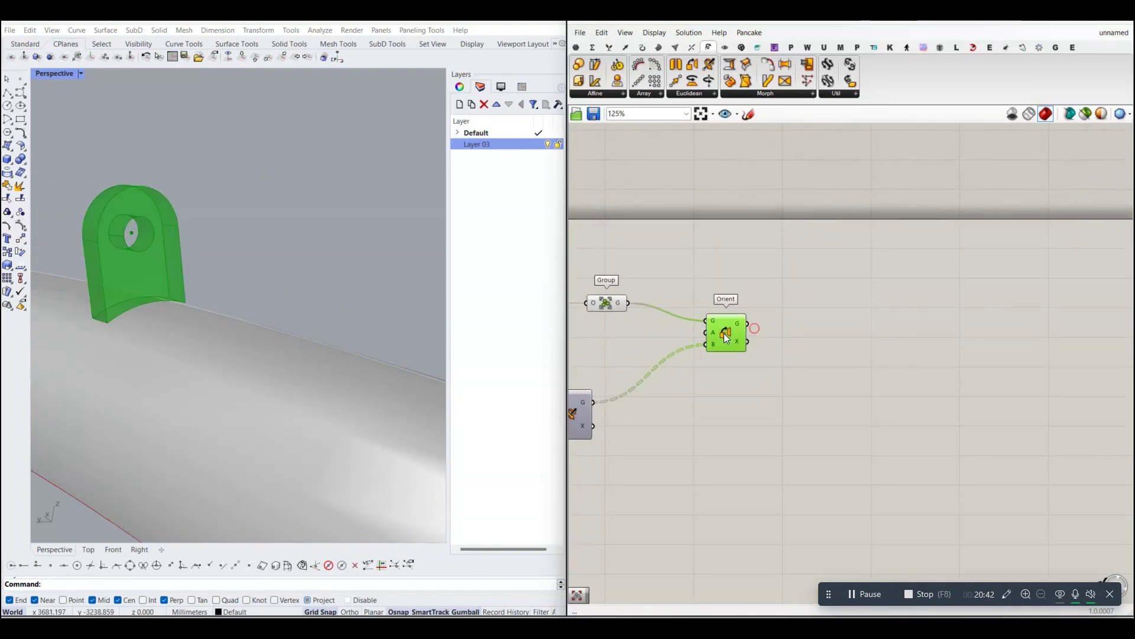
{"action": "left_click_drag", "start_coordinate": [768, 345], "coordinate": [715, 352]}
{"action": "left_click", "coordinate": [763, 345]}
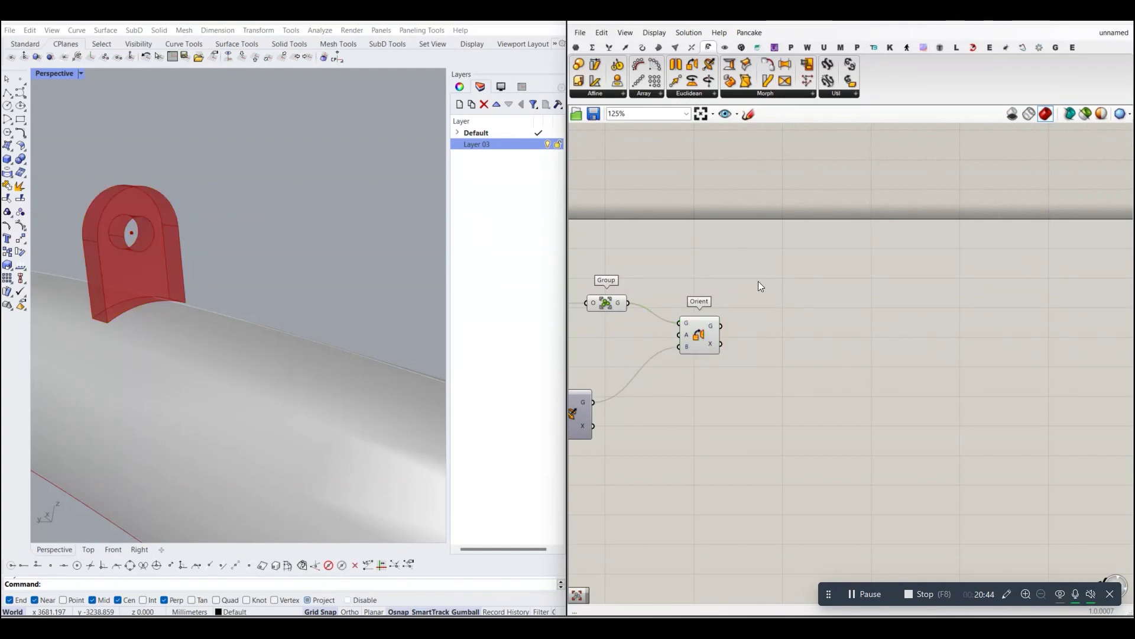
Add an Ungroup component from Transform > Util fed by Orient's geometry output.
{"action": "left_click", "coordinate": [850, 94]}
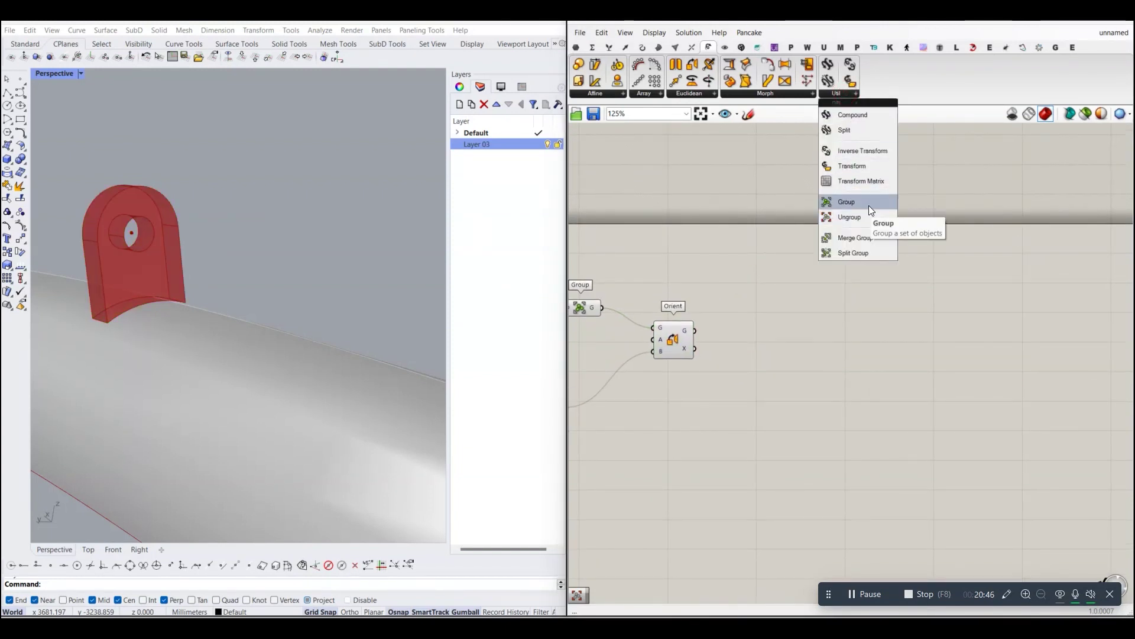
{"action": "left_click_drag", "start_coordinate": [849, 217], "coordinate": [767, 317]}
{"action": "scroll", "coordinate": [694, 320], "scroll_direction": "up", "scroll_amount": 2}
{"action": "left_click_drag", "start_coordinate": [695, 333], "coordinate": [760, 319]}
{"action": "left_click", "coordinate": [799, 352]}
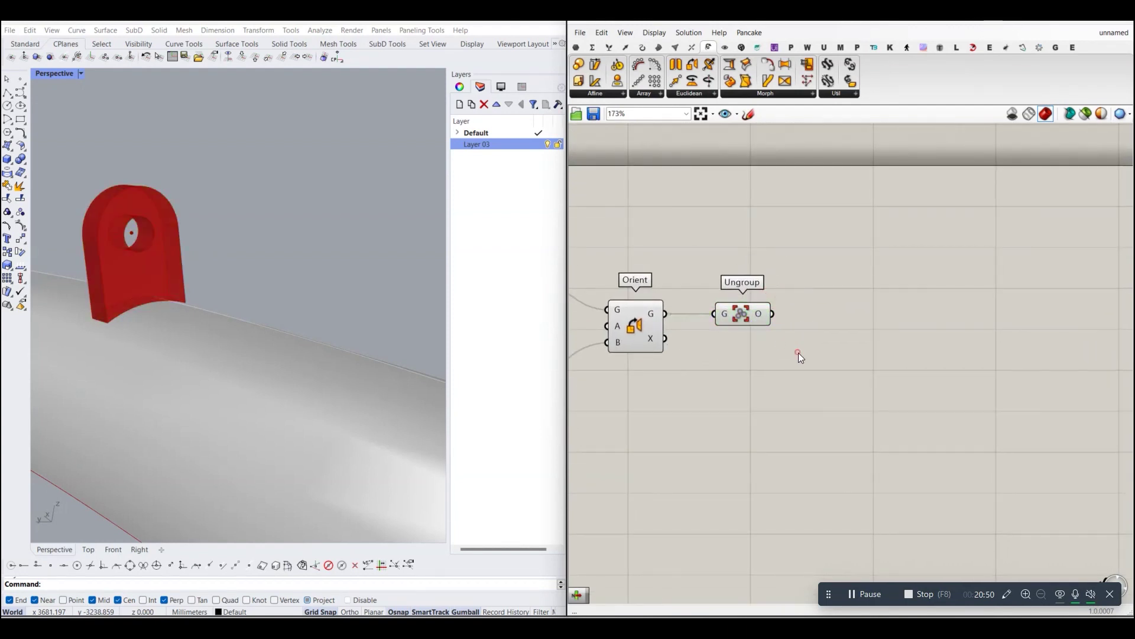
Simplify the data paths on Ungroup's O output.
{"action": "scroll", "coordinate": [769, 325], "scroll_direction": "up", "scroll_amount": 1}
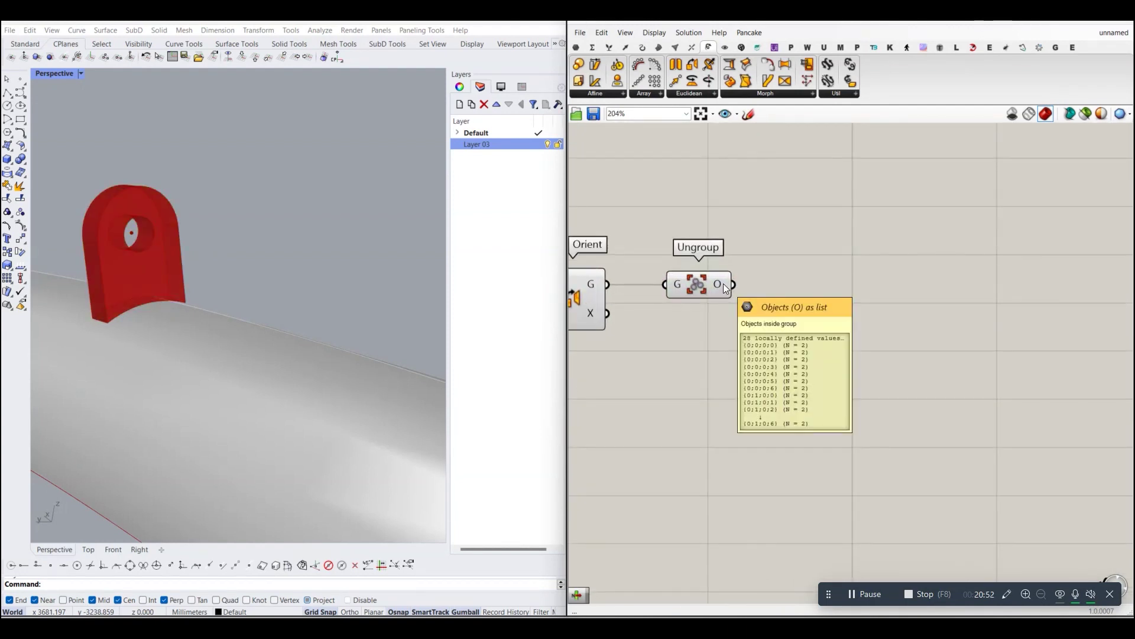
{"action": "right_click", "coordinate": [723, 284]}
{"action": "left_click", "coordinate": [757, 354]}
{"action": "scroll", "coordinate": [718, 288], "scroll_direction": "down", "scroll_amount": 2}
{"action": "scroll", "coordinate": [718, 288], "scroll_direction": "up", "scroll_amount": 1}
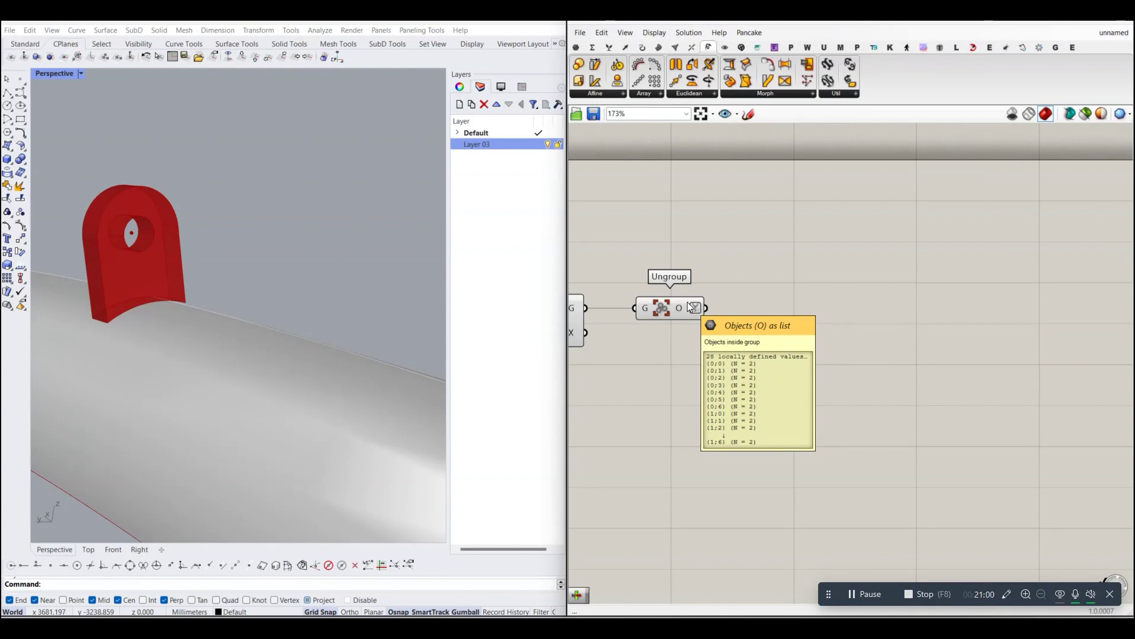
Add a List Item component from Sets > List fed by Ungroup's O output, with a +1 output.
{"action": "left_click", "coordinate": [608, 47]}
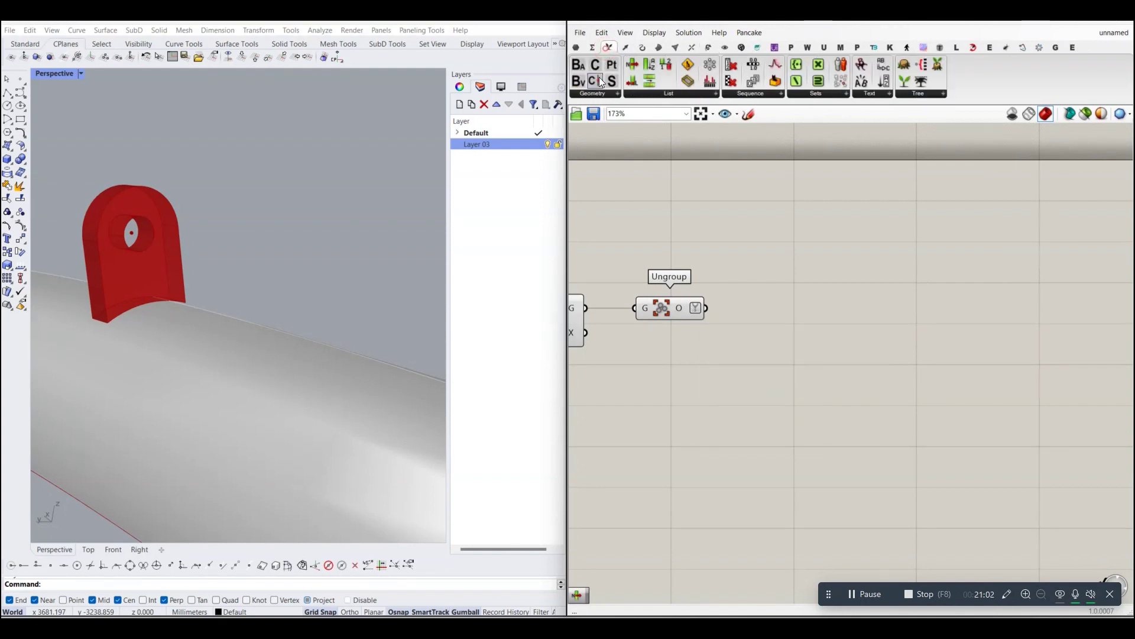
{"action": "left_click_drag", "start_coordinate": [633, 64], "coordinate": [771, 322]}
{"action": "scroll", "coordinate": [727, 314], "scroll_direction": "up", "scroll_amount": 3}
{"action": "left_click_drag", "start_coordinate": [692, 304], "coordinate": [789, 297]}
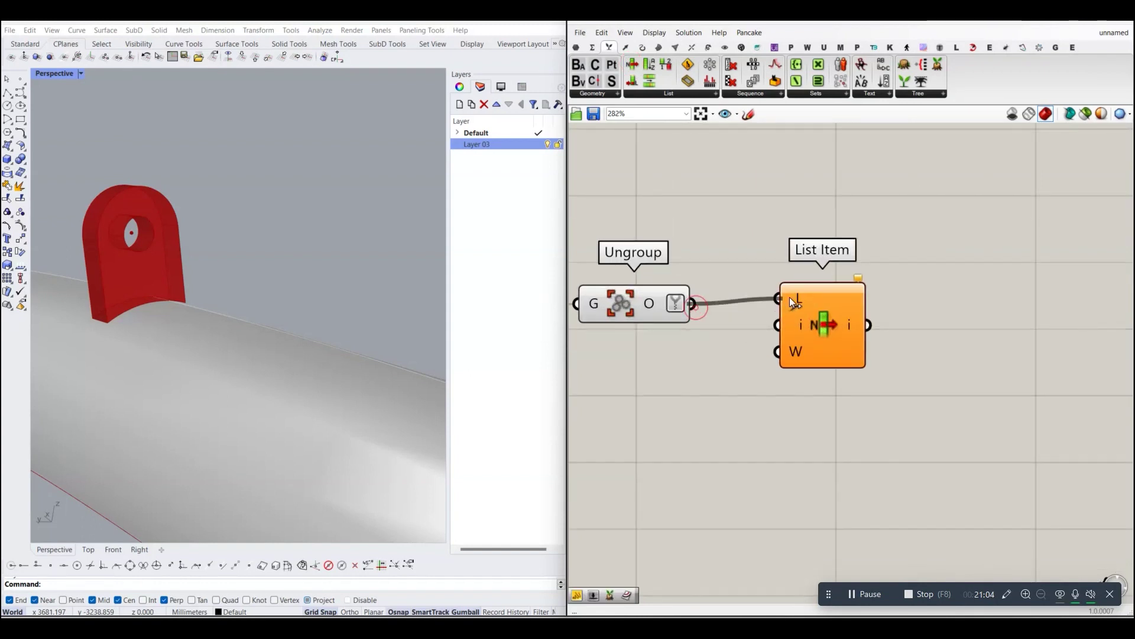
{"action": "scroll", "coordinate": [796, 319], "scroll_direction": "up", "scroll_amount": 2}
{"action": "scroll", "coordinate": [804, 334], "scroll_direction": "down", "scroll_amount": 5}
{"action": "scroll", "coordinate": [801, 349], "scroll_direction": "up", "scroll_amount": 2}
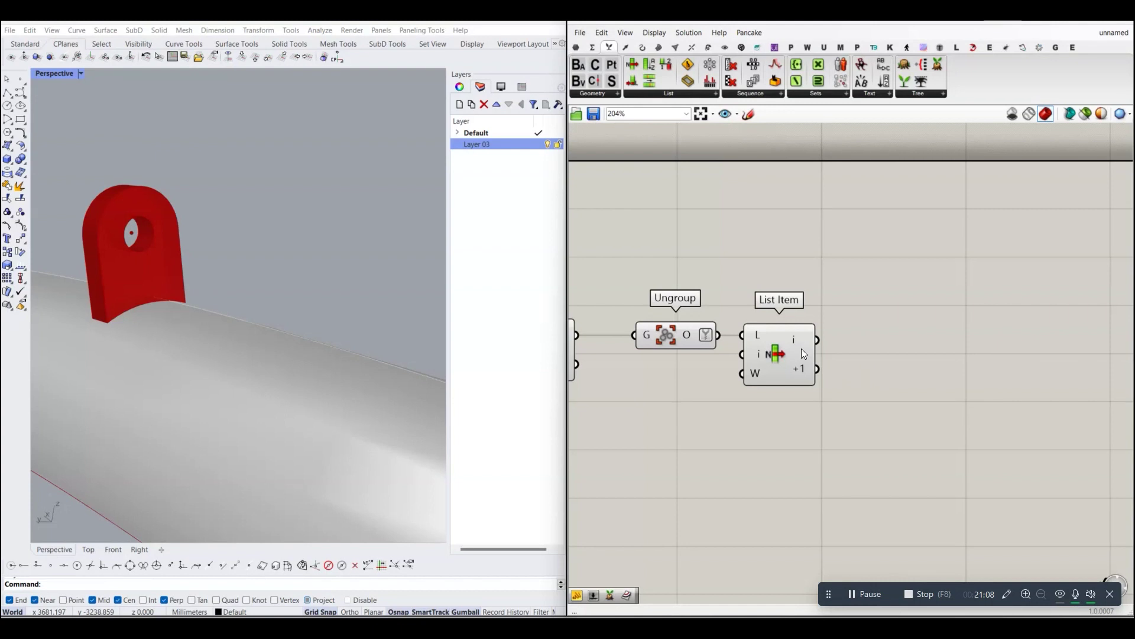
{"action": "mouse_move", "coordinate": [801, 353]}
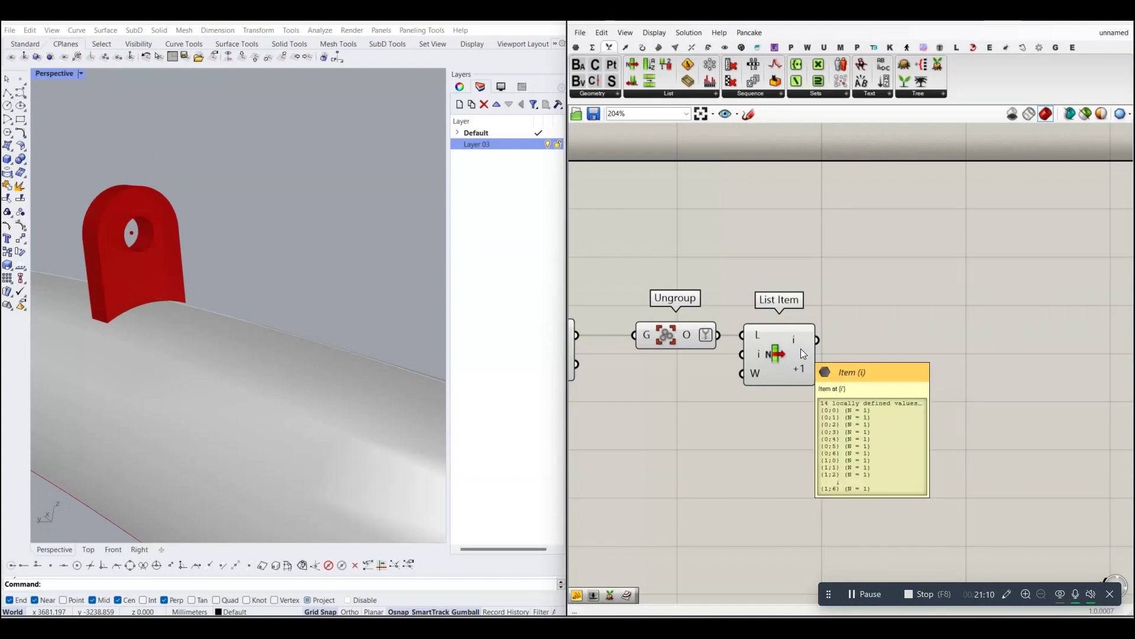
{"action": "scroll", "coordinate": [801, 349], "scroll_direction": "down", "scroll_amount": 5}
{"action": "scroll", "coordinate": [652, 343], "scroll_direction": "up", "scroll_amount": 5}
Nudge the Geometry node right and frame Orient, Ungroup and List Item.
{"action": "left_click_drag", "start_coordinate": [733, 344], "coordinate": [790, 344]}
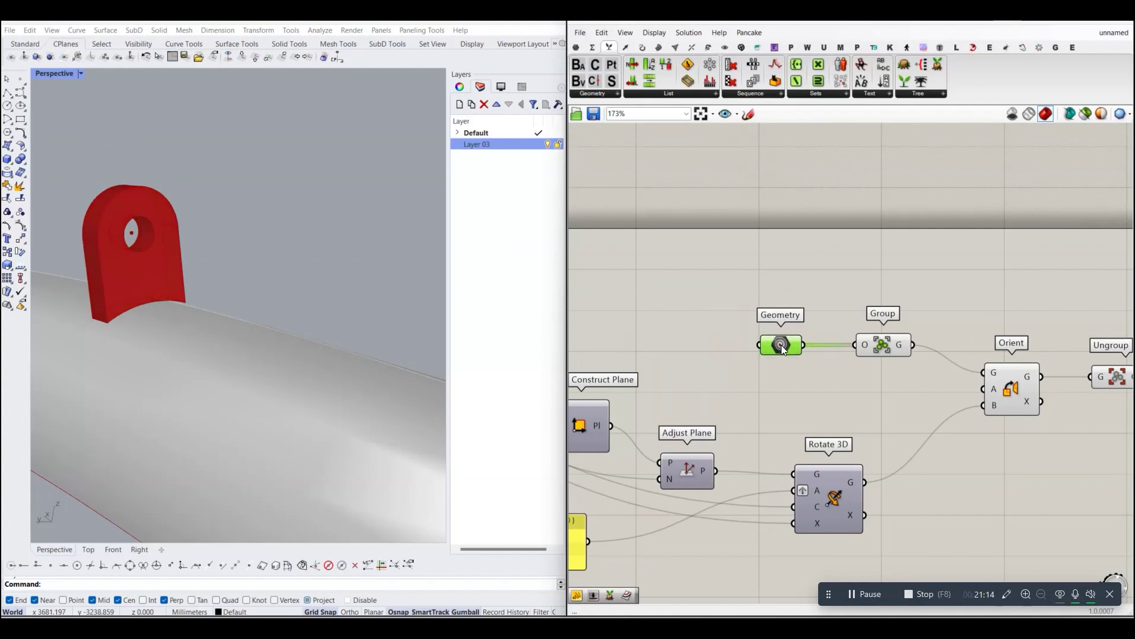
{"action": "left_click", "coordinate": [812, 405]}
{"action": "scroll", "coordinate": [781, 385], "scroll_direction": "down", "scroll_amount": 2}
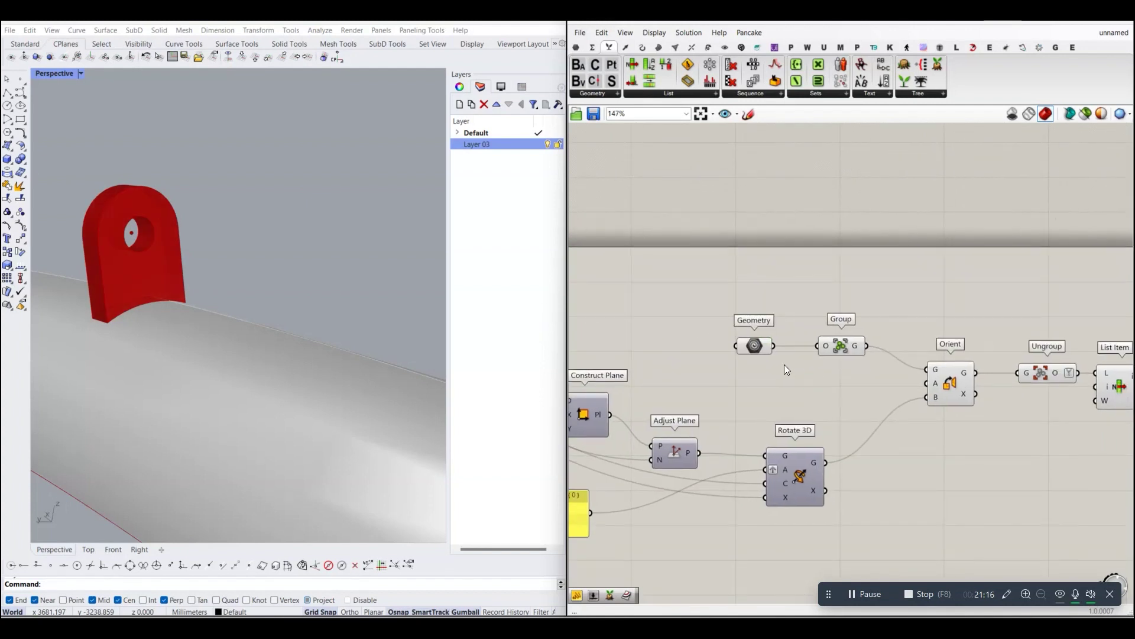
{"action": "scroll", "coordinate": [793, 361], "scroll_direction": "down", "scroll_amount": 5}
{"action": "right_click_drag", "start_coordinate": [793, 369], "coordinate": [726, 363]}
{"action": "scroll", "coordinate": [725, 367], "scroll_direction": "up", "scroll_amount": 2}
{"action": "scroll", "coordinate": [716, 374], "scroll_direction": "up", "scroll_amount": 3}
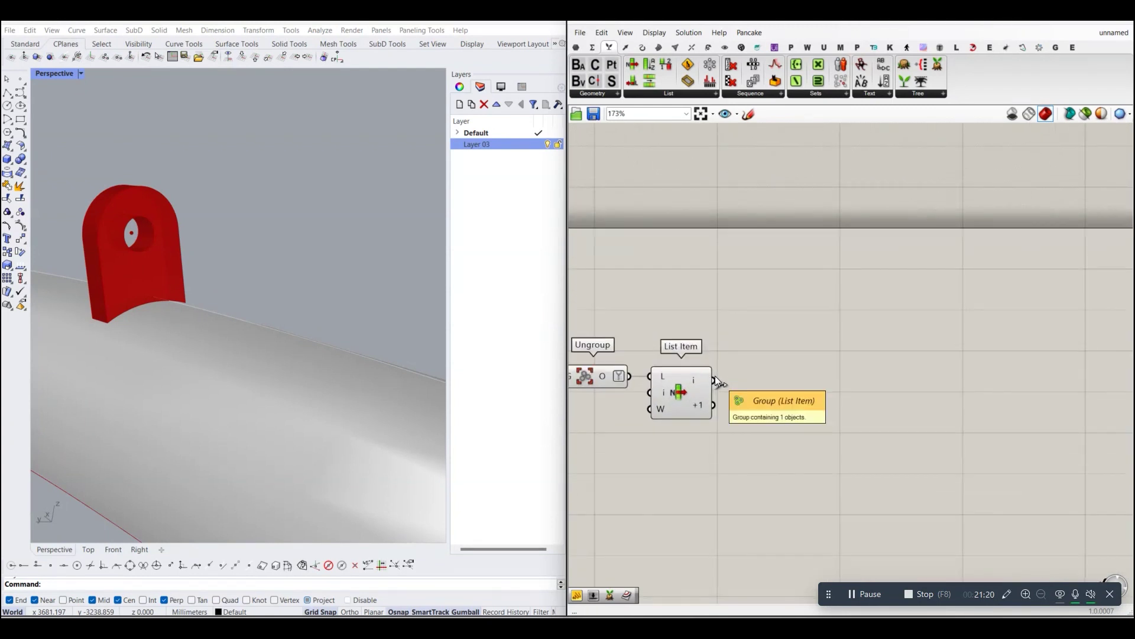
Move the Colour Swatch and Custom Preview together next to List Item.
{"action": "scroll", "coordinate": [839, 332], "scroll_direction": "down", "scroll_amount": 2}
{"action": "scroll", "coordinate": [840, 332], "scroll_direction": "down", "scroll_amount": 2}
{"action": "scroll", "coordinate": [908, 329], "scroll_direction": "down", "scroll_amount": 1}
{"action": "scroll", "coordinate": [762, 323], "scroll_direction": "down", "scroll_amount": 1}
{"action": "scroll", "coordinate": [759, 319], "scroll_direction": "up", "scroll_amount": 2}
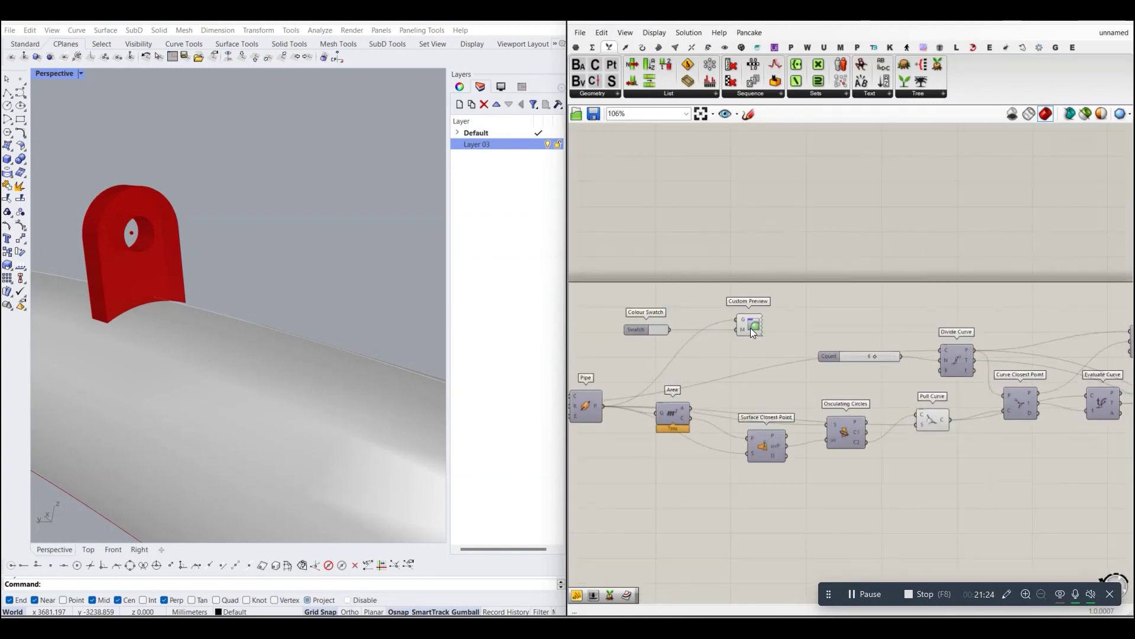
{"action": "scroll", "coordinate": [751, 326], "scroll_direction": "up", "scroll_amount": 2}
{"action": "scroll", "coordinate": [763, 326], "scroll_direction": "up", "scroll_amount": 2}
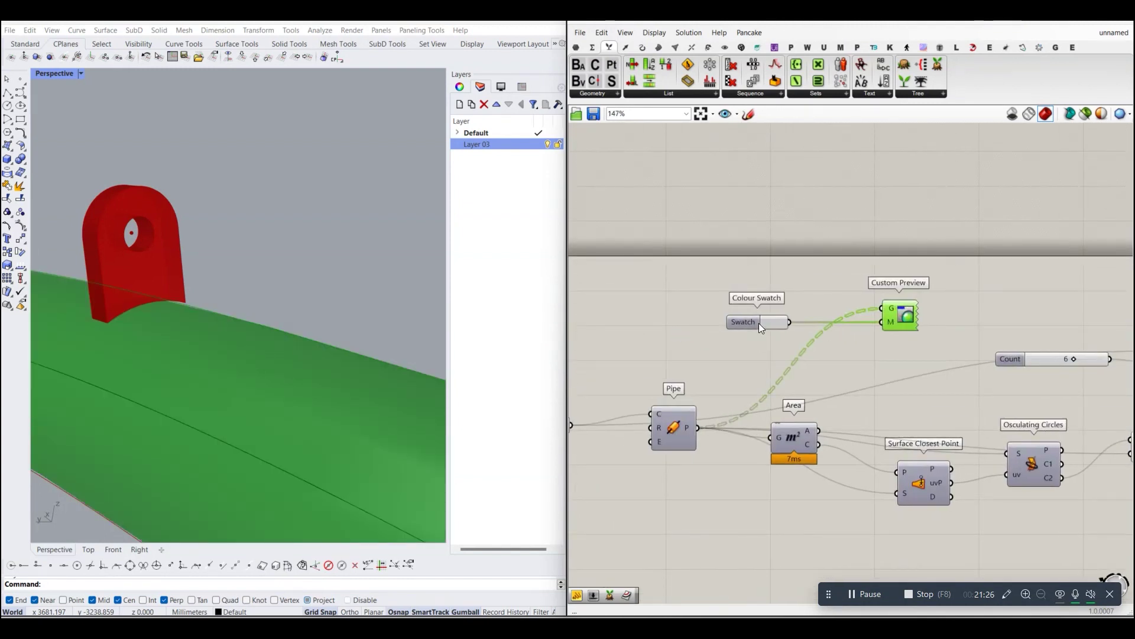
{"action": "left_click", "coordinate": [747, 322], "text": "shift"}
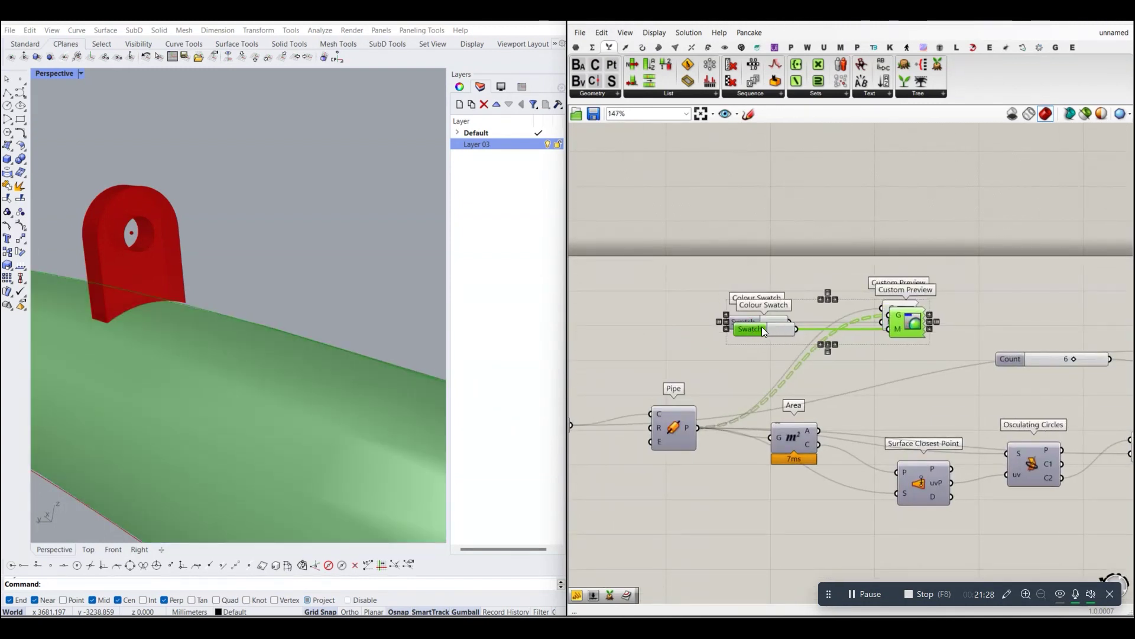
{"action": "scroll", "coordinate": [763, 325], "scroll_direction": "down", "scroll_amount": 2}
{"action": "left_click_drag", "start_coordinate": [764, 321], "coordinate": [1042, 325]}
Pan the canvas so List Item and Custom Preview show together.
{"action": "scroll", "coordinate": [1038, 330], "scroll_direction": "down", "scroll_amount": 1}
{"action": "scroll", "coordinate": [989, 334], "scroll_direction": "up", "scroll_amount": 2}
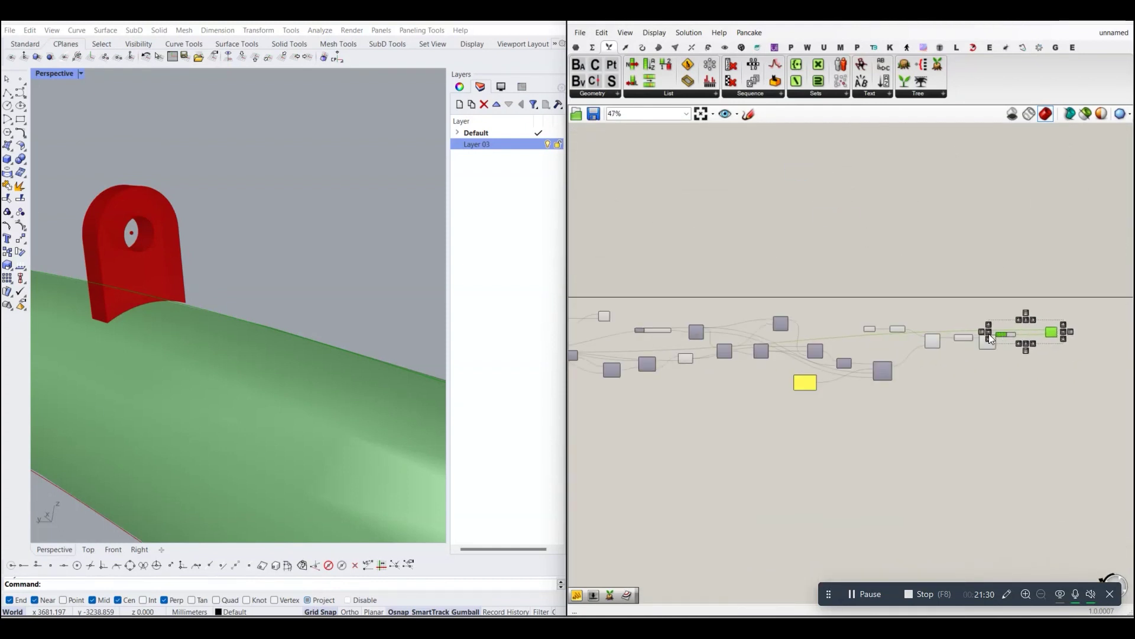
{"action": "scroll", "coordinate": [860, 289], "scroll_direction": "up", "scroll_amount": 2}
{"action": "scroll", "coordinate": [870, 292], "scroll_direction": "down", "scroll_amount": 2}
{"action": "scroll", "coordinate": [975, 297], "scroll_direction": "up", "scroll_amount": 2}
{"action": "right_click_drag", "start_coordinate": [976, 297], "coordinate": [915, 304]}
{"action": "left_click", "coordinate": [957, 349]}
{"action": "right_click_drag", "start_coordinate": [933, 352], "coordinate": [908, 377]}
Wire List Item's item into Custom Preview and set the swatch to a light purple.
{"action": "left_click_drag", "start_coordinate": [873, 402], "coordinate": [996, 323]}
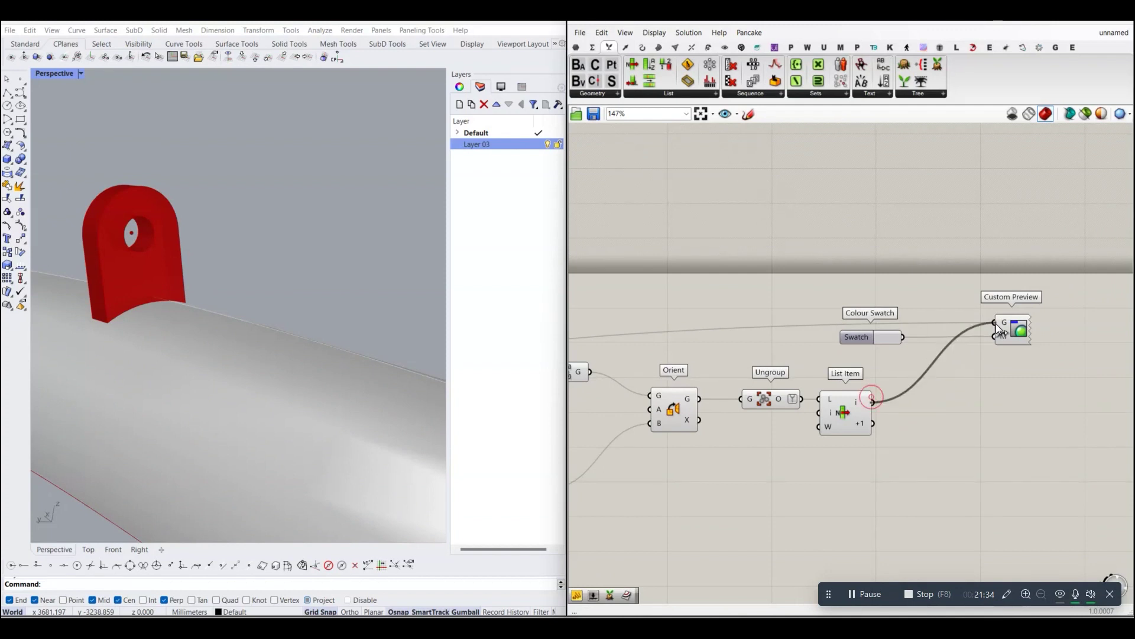
{"action": "scroll", "coordinate": [893, 337], "scroll_direction": "up", "scroll_amount": 2}
{"action": "left_click", "coordinate": [893, 337]}
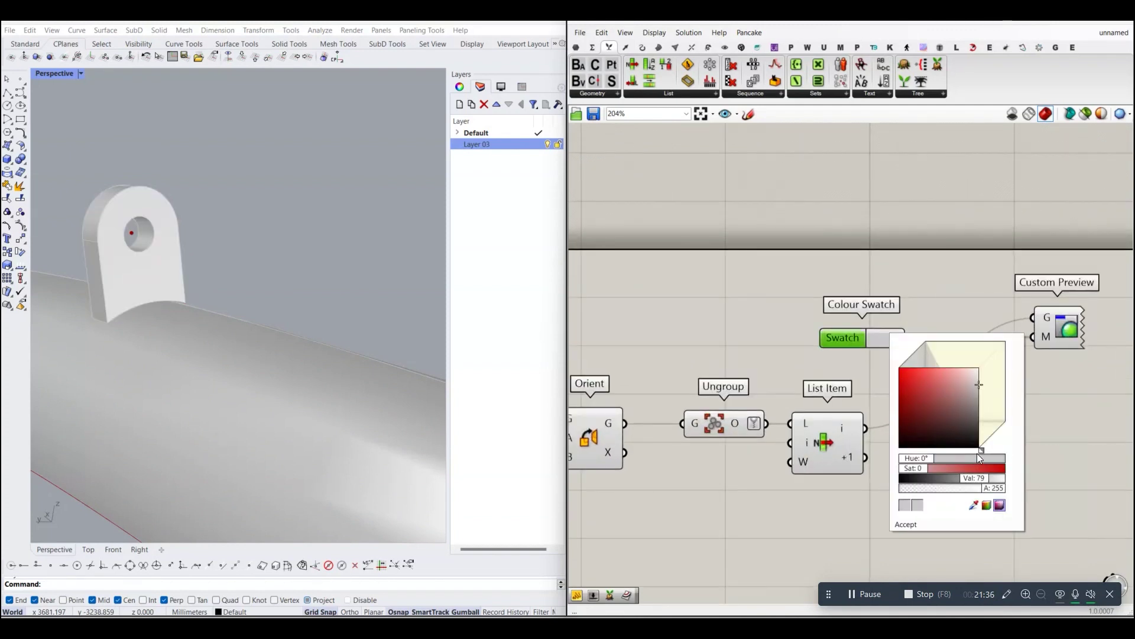
{"action": "left_click_drag", "start_coordinate": [981, 451], "coordinate": [1006, 379]}
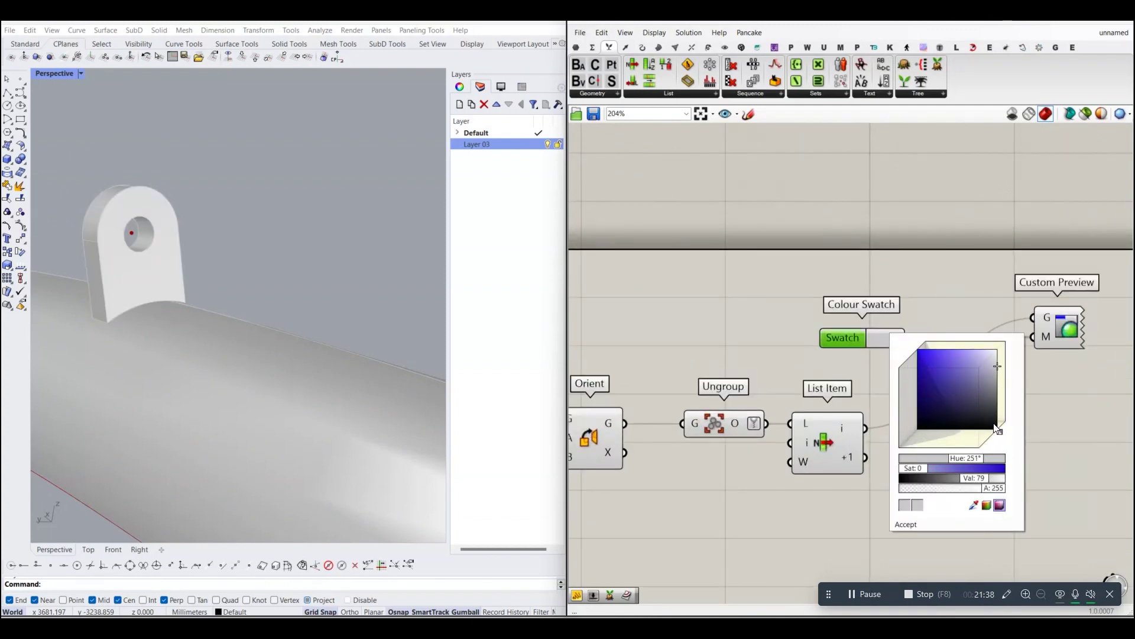
{"action": "left_click", "coordinate": [970, 351]}
{"action": "left_click", "coordinate": [977, 289]}
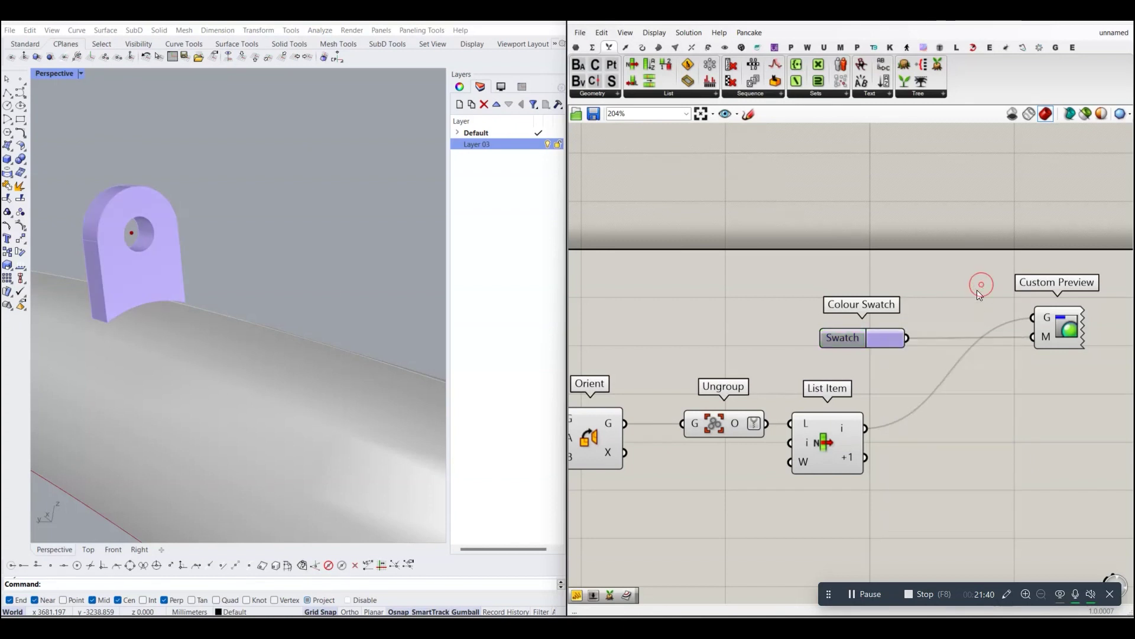
Change the swatch to a deeper, saturated purple around hue 251°.
{"action": "scroll", "coordinate": [977, 290], "scroll_direction": "down", "scroll_amount": 2}
{"action": "left_click", "coordinate": [911, 313]}
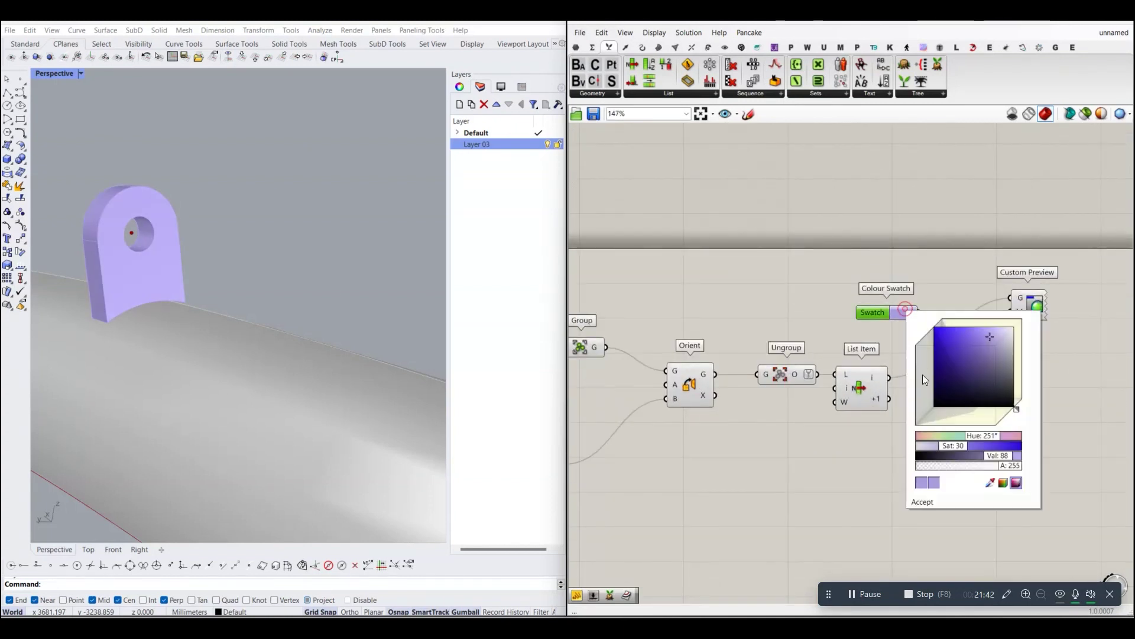
{"action": "left_click", "coordinate": [969, 347]}
{"action": "left_click", "coordinate": [964, 277]}
{"action": "right_click_drag", "start_coordinate": [964, 276], "coordinate": [872, 255]}
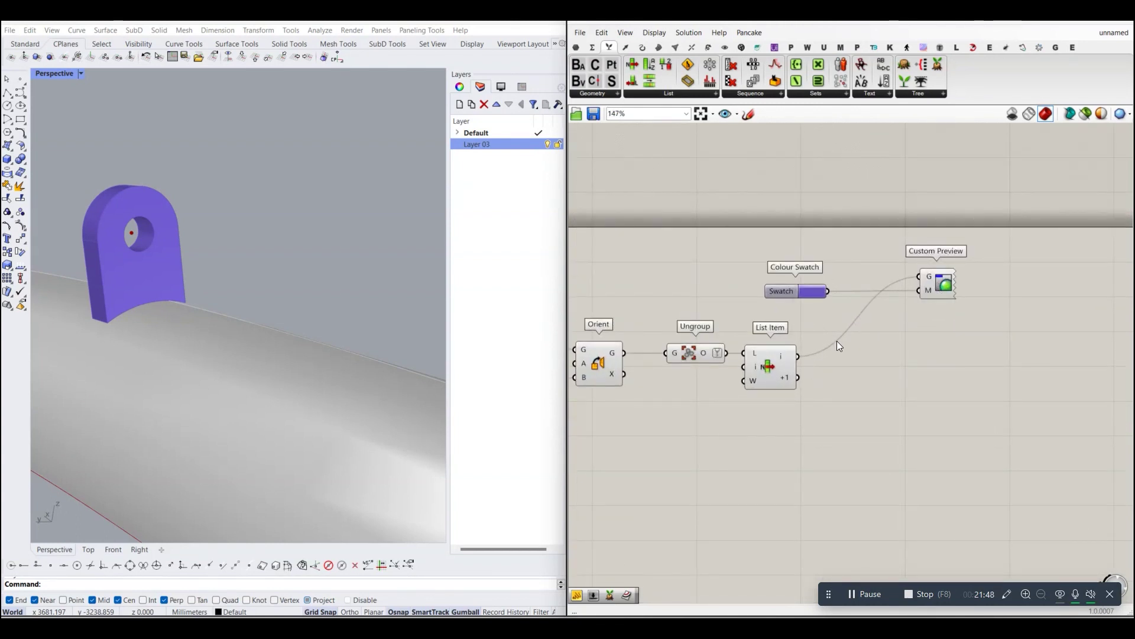
Review Group, Rotate 3D and List Item on the canvas, then expand the Sets Tree panel dropdown.
{"action": "scroll", "coordinate": [836, 376], "scroll_direction": "down", "scroll_amount": 1}
{"action": "right_click_drag", "start_coordinate": [784, 304], "coordinate": [878, 282]}
{"action": "scroll", "coordinate": [878, 282], "scroll_direction": "up", "scroll_amount": 2}
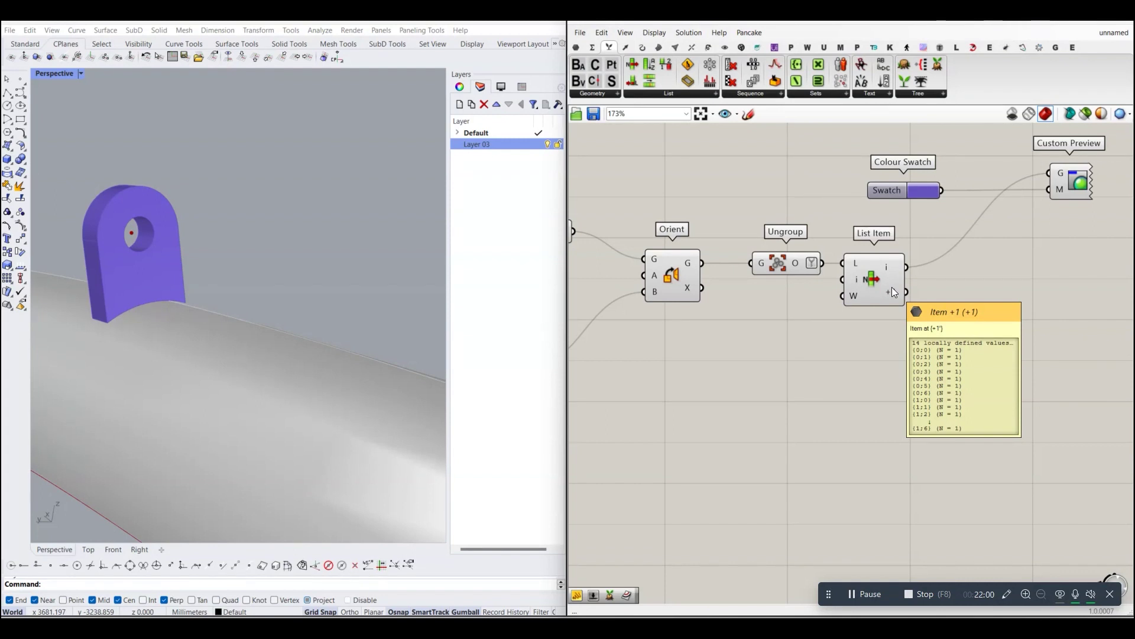
{"action": "scroll", "coordinate": [694, 264], "scroll_direction": "up", "scroll_amount": 2}
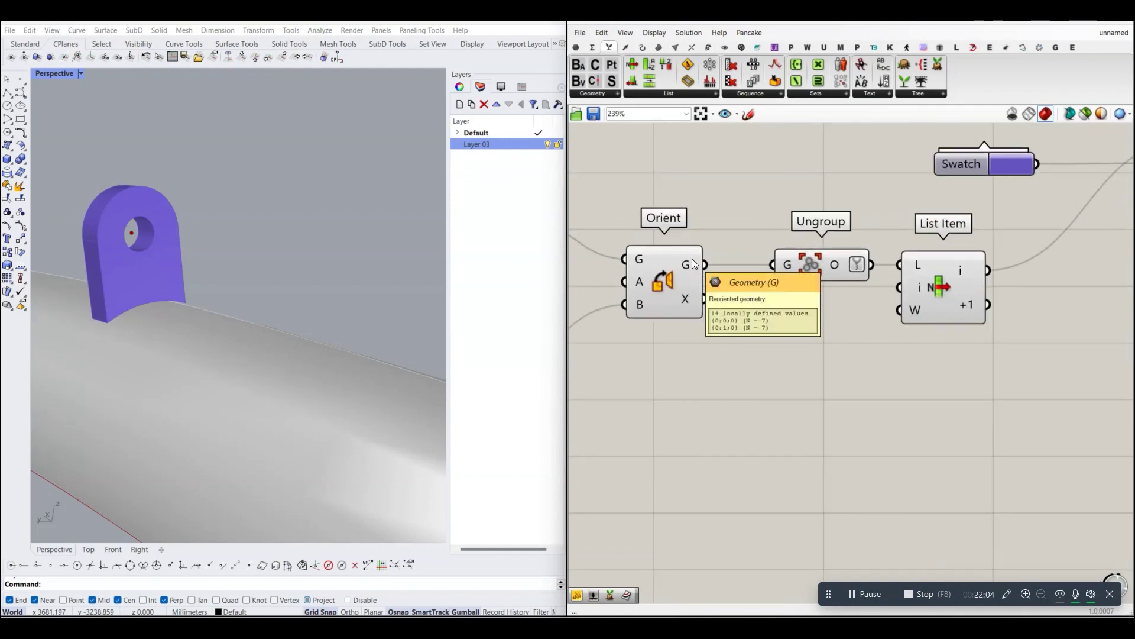
{"action": "right_click_drag", "start_coordinate": [840, 293], "coordinate": [784, 311]}
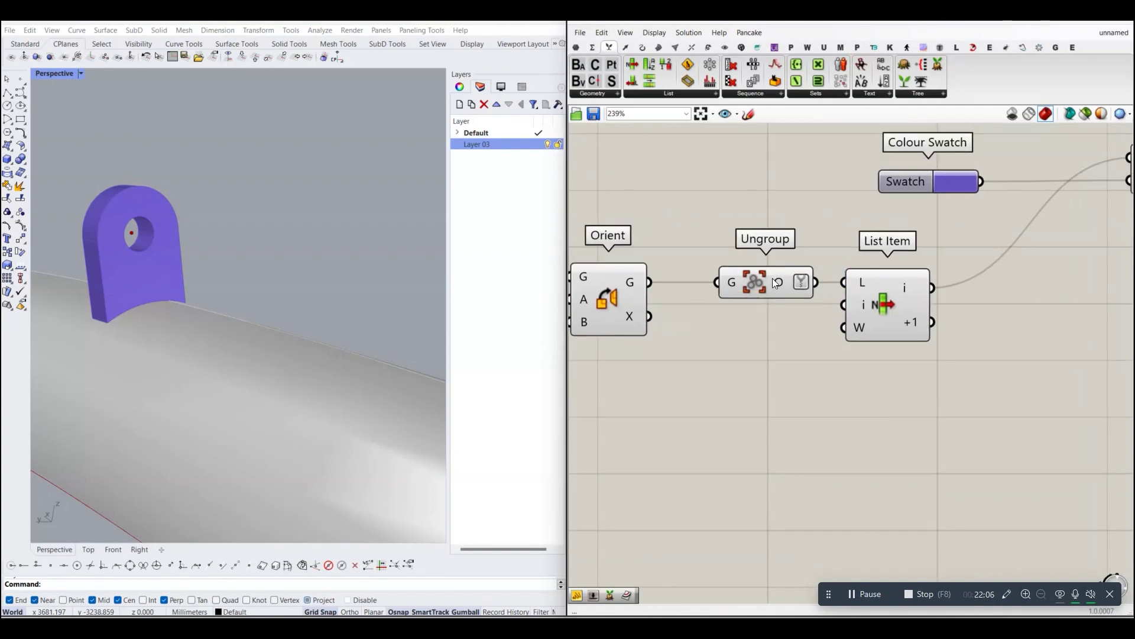
{"action": "scroll", "coordinate": [795, 282], "scroll_direction": "down", "scroll_amount": 1}
{"action": "scroll", "coordinate": [812, 311], "scroll_direction": "up", "scroll_amount": 2}
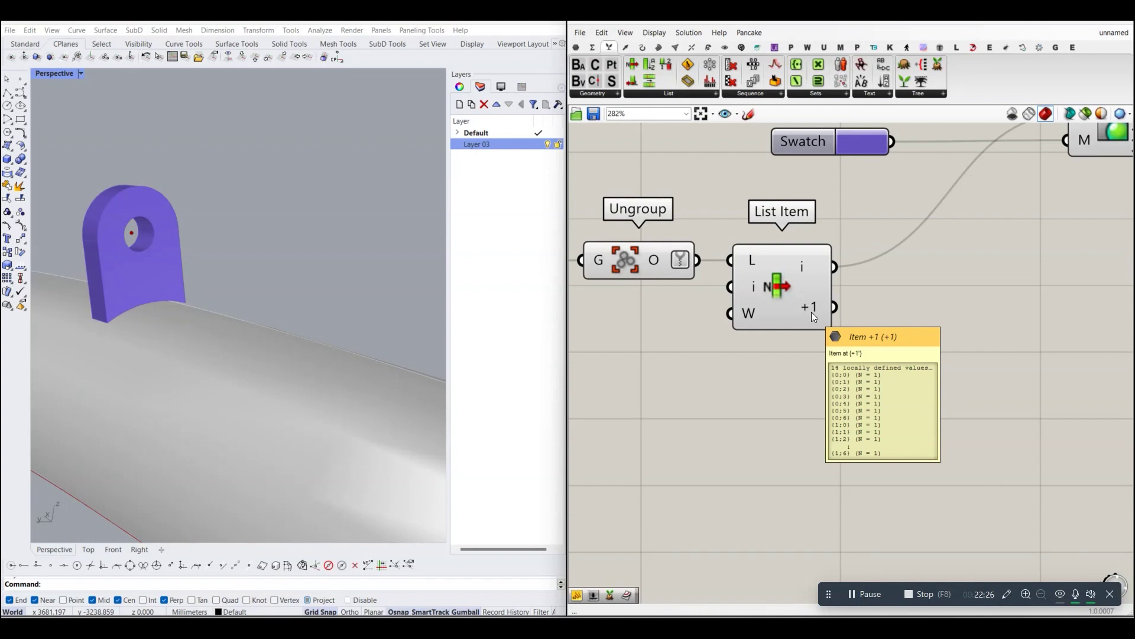
{"action": "scroll", "coordinate": [812, 312], "scroll_direction": "down", "scroll_amount": 2}
{"action": "left_click", "coordinate": [928, 92]}
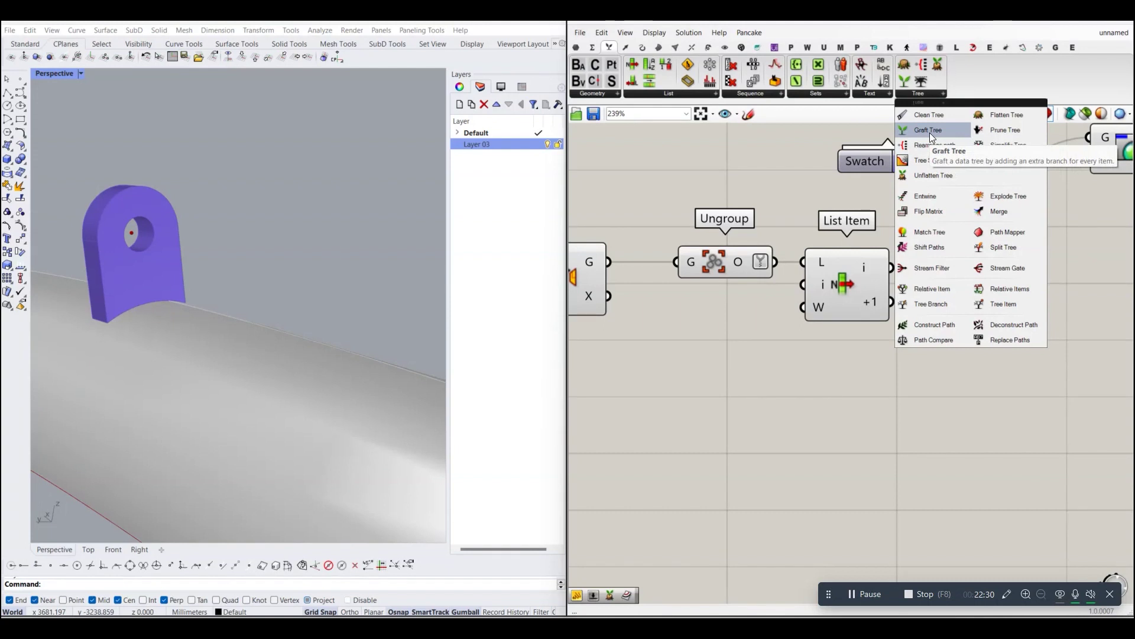
Place an Unflatten Tree component on the canvas.
{"action": "left_click", "coordinate": [957, 176]}
{"action": "left_click", "coordinate": [970, 349]}
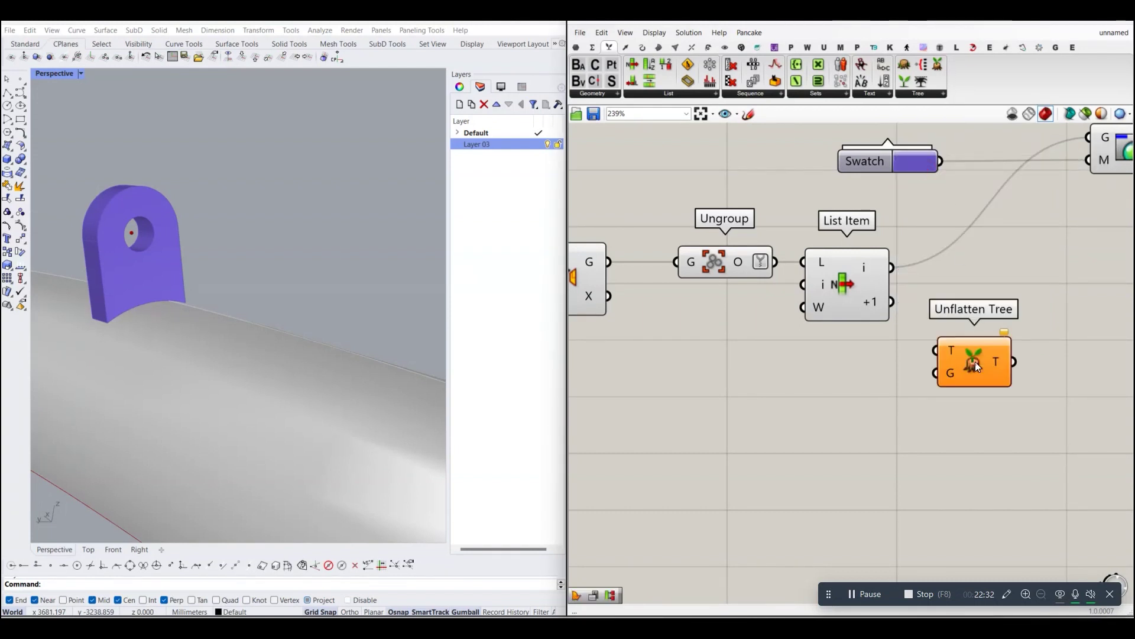
{"action": "scroll", "coordinate": [939, 328], "scroll_direction": "down", "scroll_amount": 3}
{"action": "scroll", "coordinate": [875, 321], "scroll_direction": "up", "scroll_amount": 1}
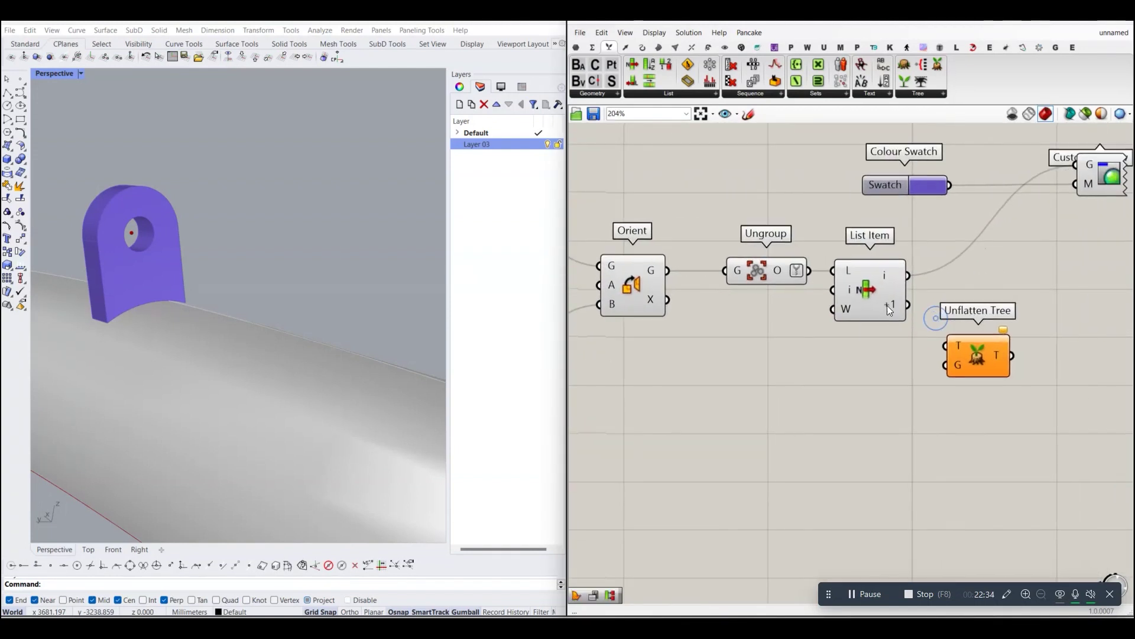
{"action": "scroll", "coordinate": [887, 305], "scroll_direction": "up", "scroll_amount": 2}
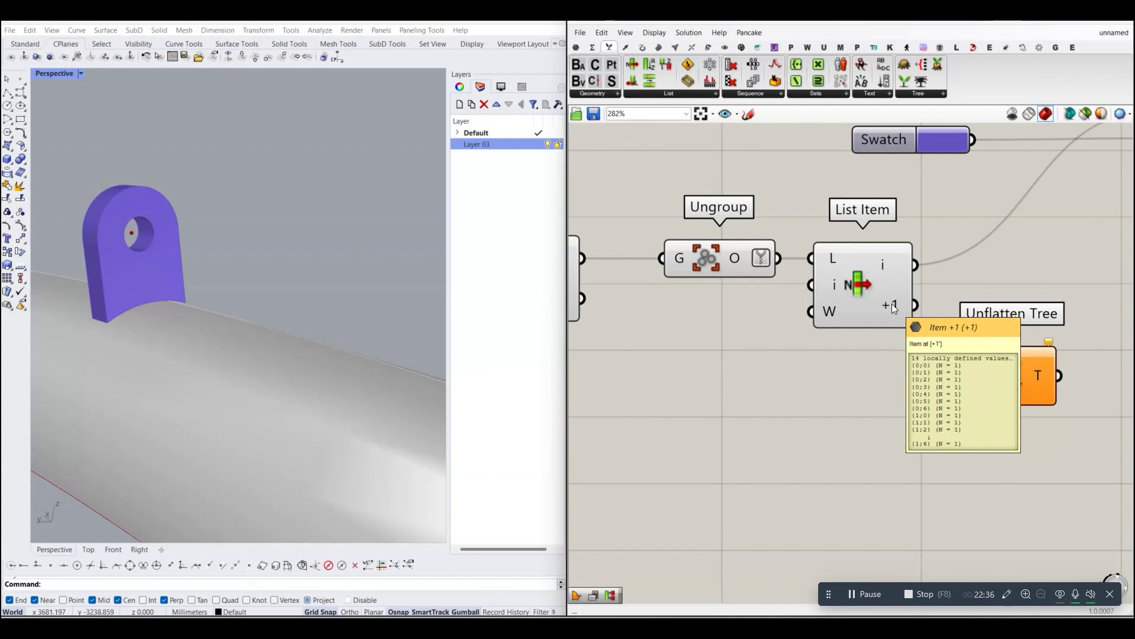
{"action": "scroll", "coordinate": [892, 303], "scroll_direction": "down", "scroll_amount": 3}
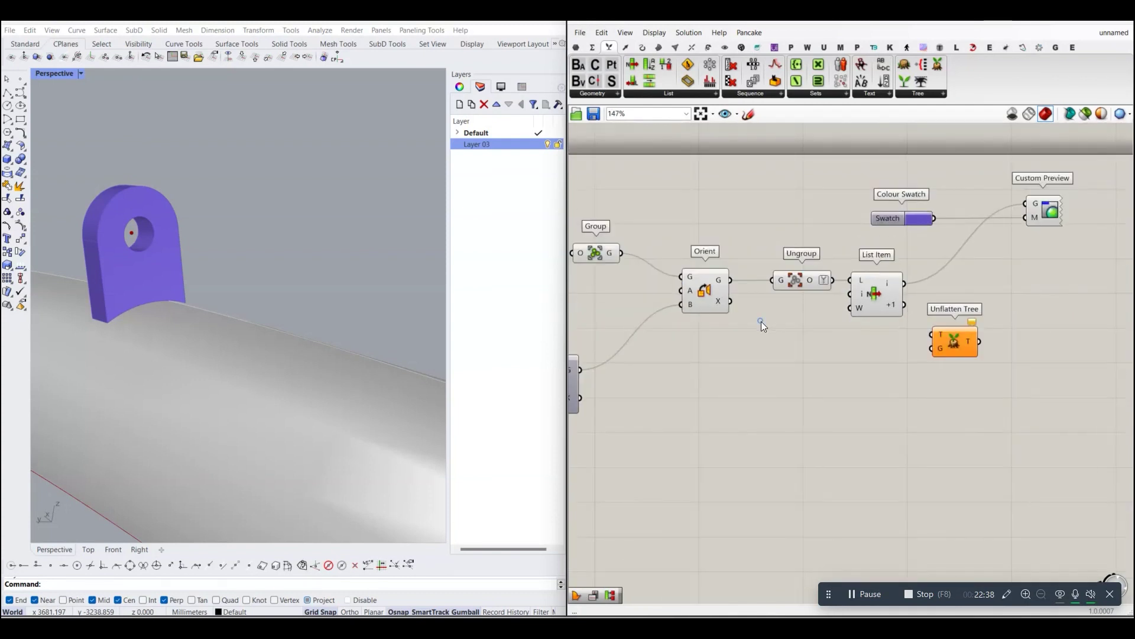
{"action": "scroll", "coordinate": [761, 321], "scroll_direction": "up", "scroll_amount": 1}
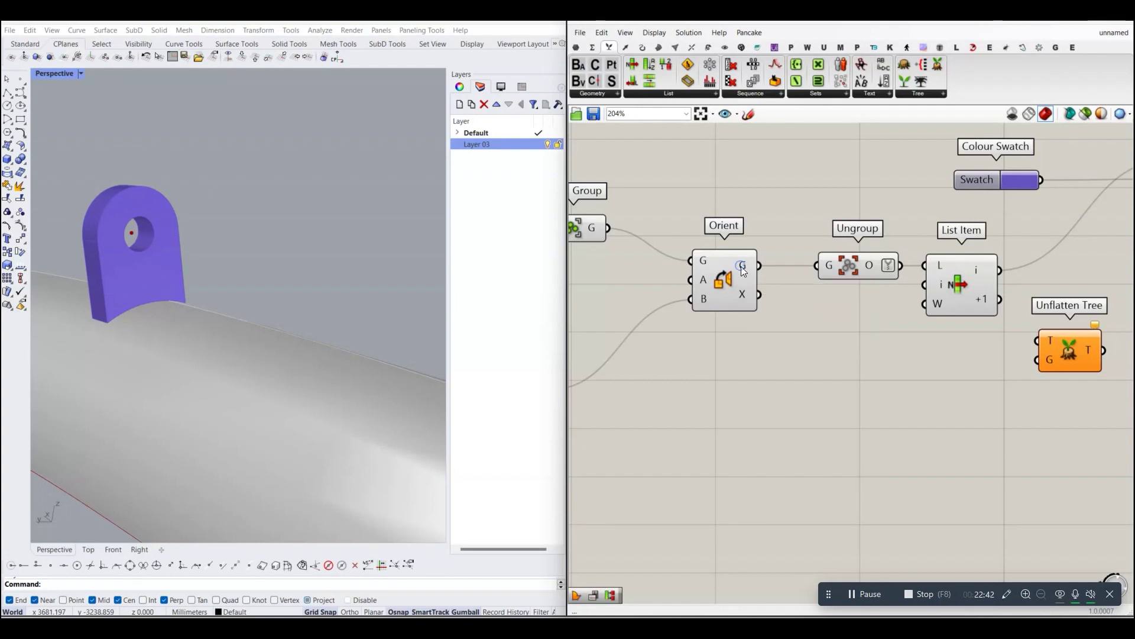
Change the data-tree option on Orient's G output and rearrange the nearby components.
{"action": "right_click", "coordinate": [744, 270]}
{"action": "left_click", "coordinate": [780, 347]}
{"action": "left_click_drag", "start_coordinate": [714, 270], "coordinate": [676, 284]}
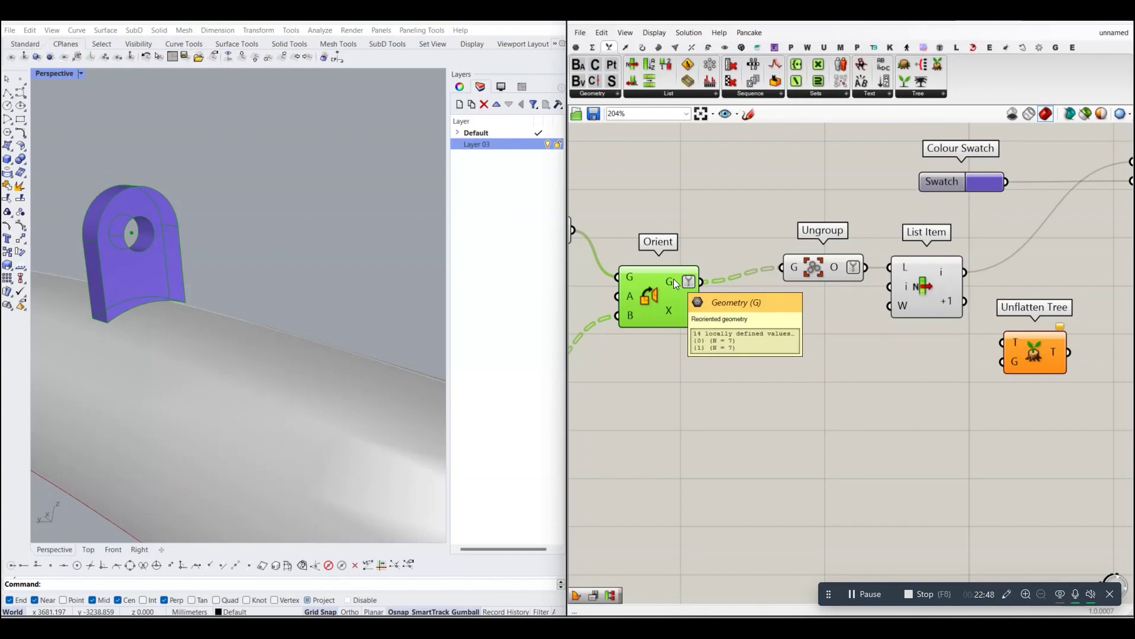
{"action": "right_click_drag", "start_coordinate": [955, 339], "coordinate": [915, 343]}
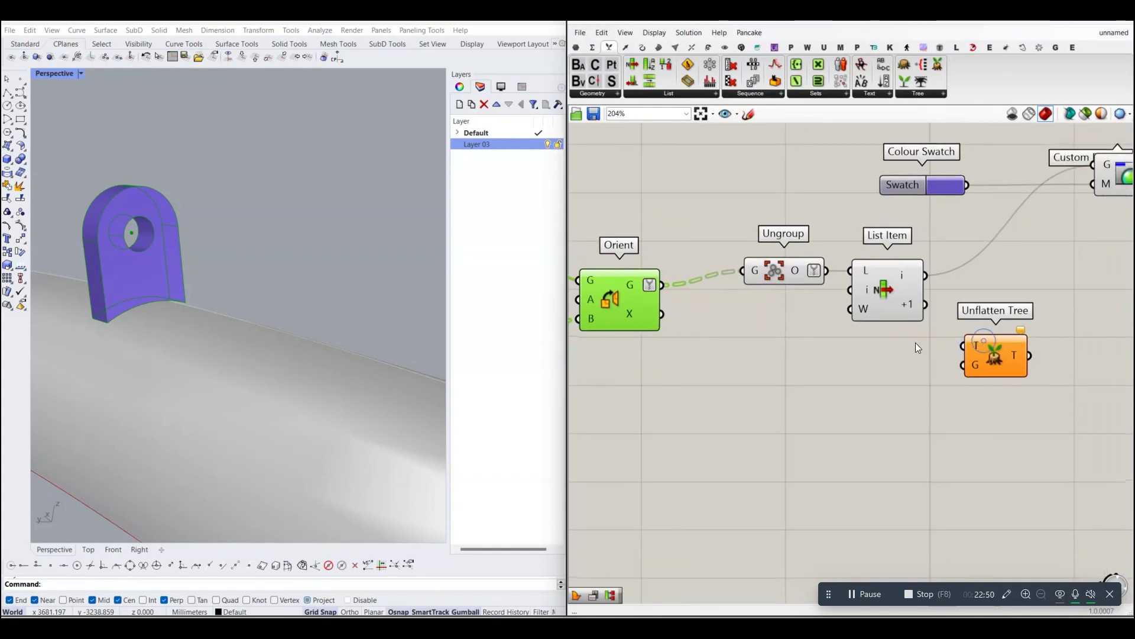
{"action": "left_click", "coordinate": [916, 344]}
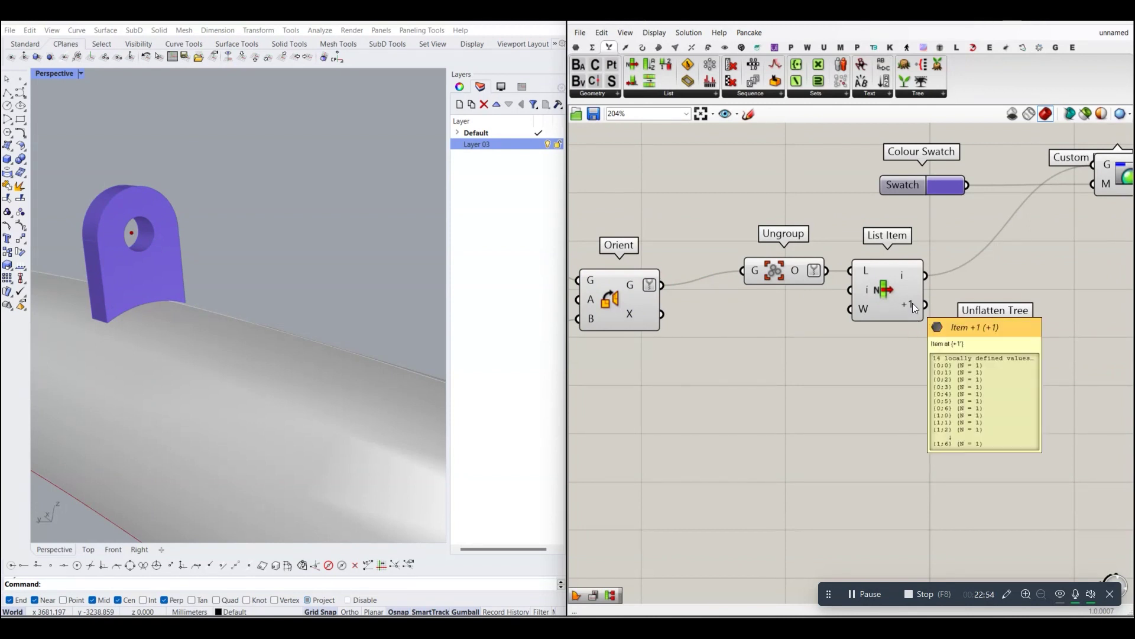
{"action": "scroll", "coordinate": [913, 303], "scroll_direction": "down", "scroll_amount": 2}
Wire Orient's G into Unflatten Tree's G input and List Item's +1 into its T input.
{"action": "left_click_drag", "start_coordinate": [733, 292], "coordinate": [953, 346]}
{"action": "scroll", "coordinate": [774, 366], "scroll_direction": "up", "scroll_amount": 3}
{"action": "left_click_drag", "start_coordinate": [769, 361], "coordinate": [875, 361]}
{"action": "right_click_drag", "start_coordinate": [875, 361], "coordinate": [961, 360]}
{"action": "left_click_drag", "start_coordinate": [960, 365], "coordinate": [913, 372]}
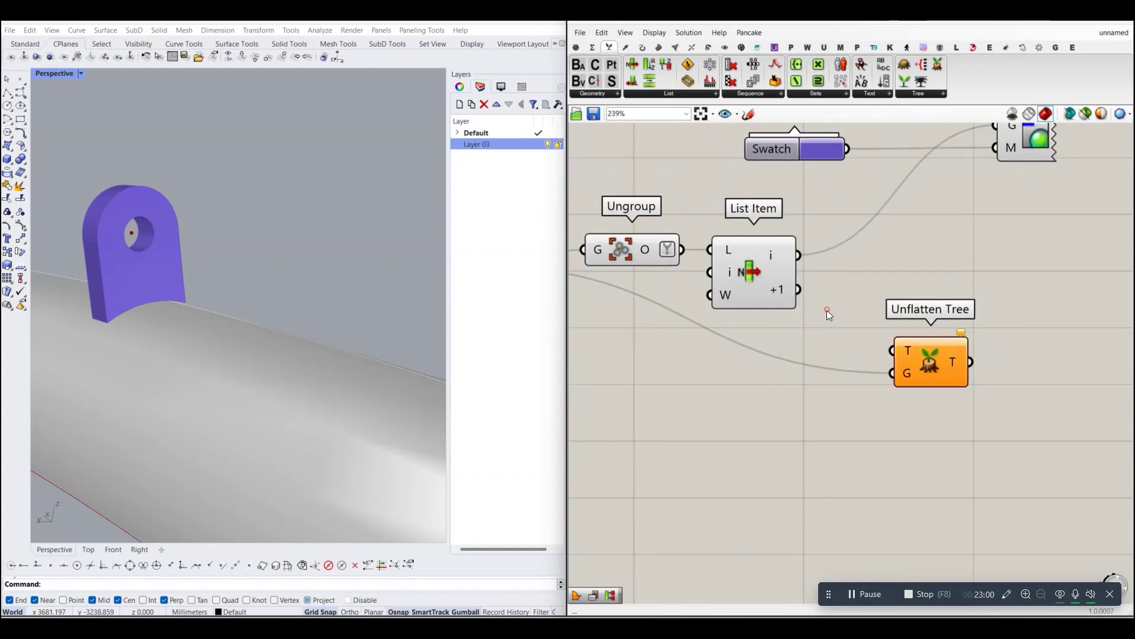
{"action": "mouse_move", "coordinate": [798, 289]}
{"action": "left_mouse_down"}
{"action": "mouse_move", "coordinate": [894, 353]}
{"action": "mouse_move", "coordinate": [871, 371]}
{"action": "left_mouse_up"}
{"action": "left_click", "coordinate": [910, 388]}
{"action": "right_click_drag", "start_coordinate": [910, 387], "coordinate": [761, 381]}
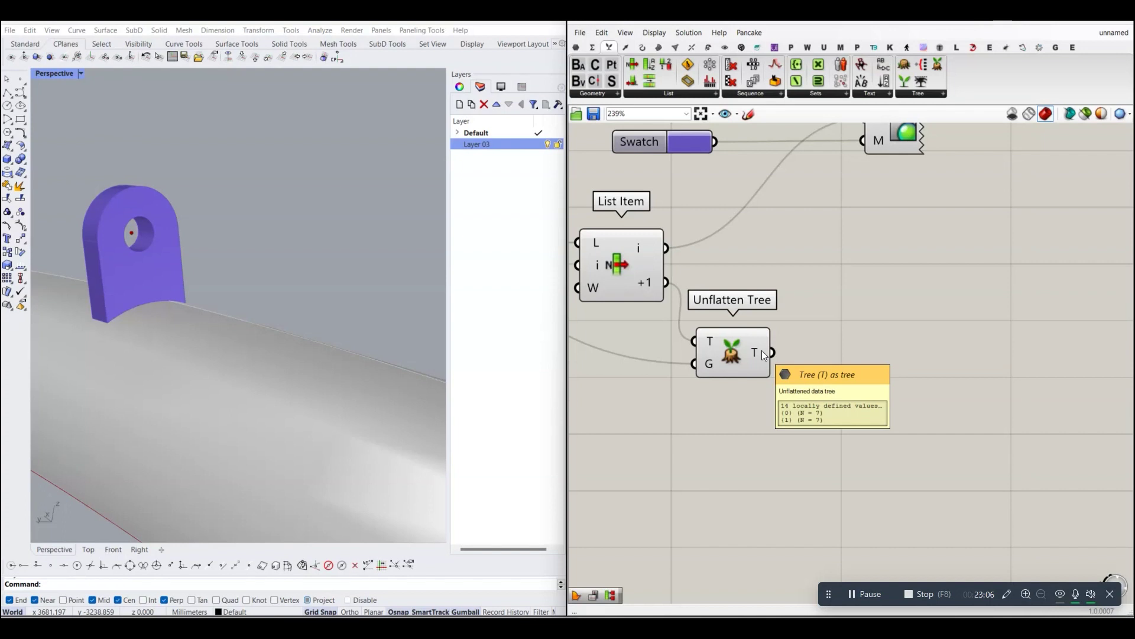
Zoom out and orbit the Perspective view to see both tubes, then open Sets > Tree.
{"action": "scroll", "coordinate": [286, 267], "scroll_direction": "down", "scroll_amount": 3}
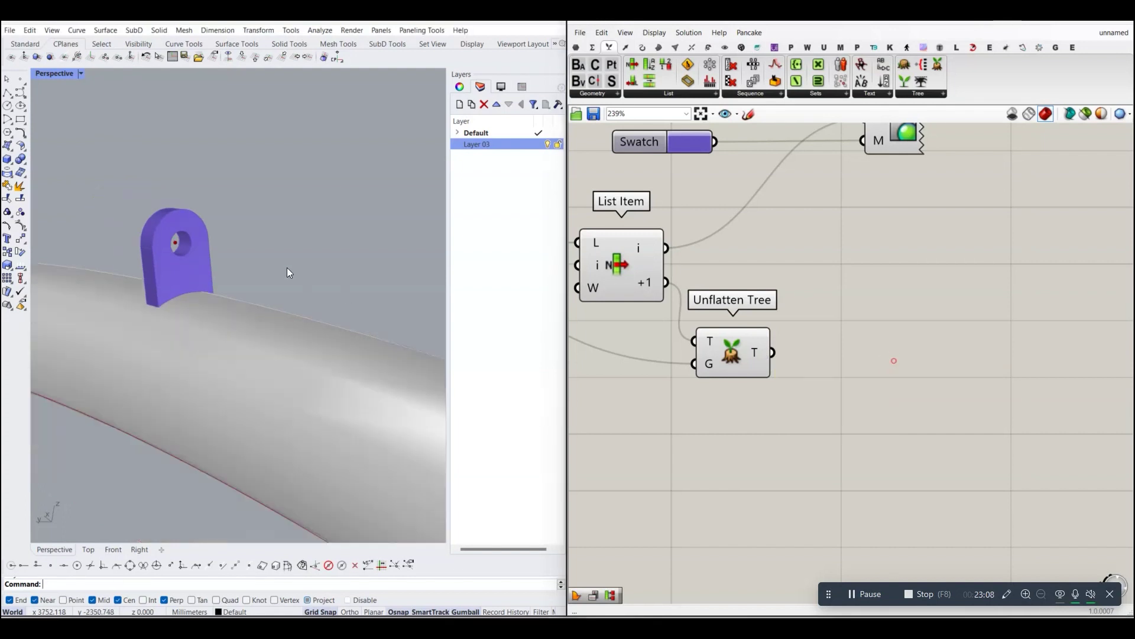
{"action": "scroll", "coordinate": [199, 290], "scroll_direction": "down", "scroll_amount": 5}
{"action": "scroll", "coordinate": [228, 293], "scroll_direction": "down", "scroll_amount": 3}
{"action": "mouse_move", "coordinate": [228, 294]}
{"action": "right_mouse_down"}
{"action": "mouse_move", "coordinate": [232, 377]}
{"action": "mouse_move", "coordinate": [148, 374]}
{"action": "right_mouse_up"}
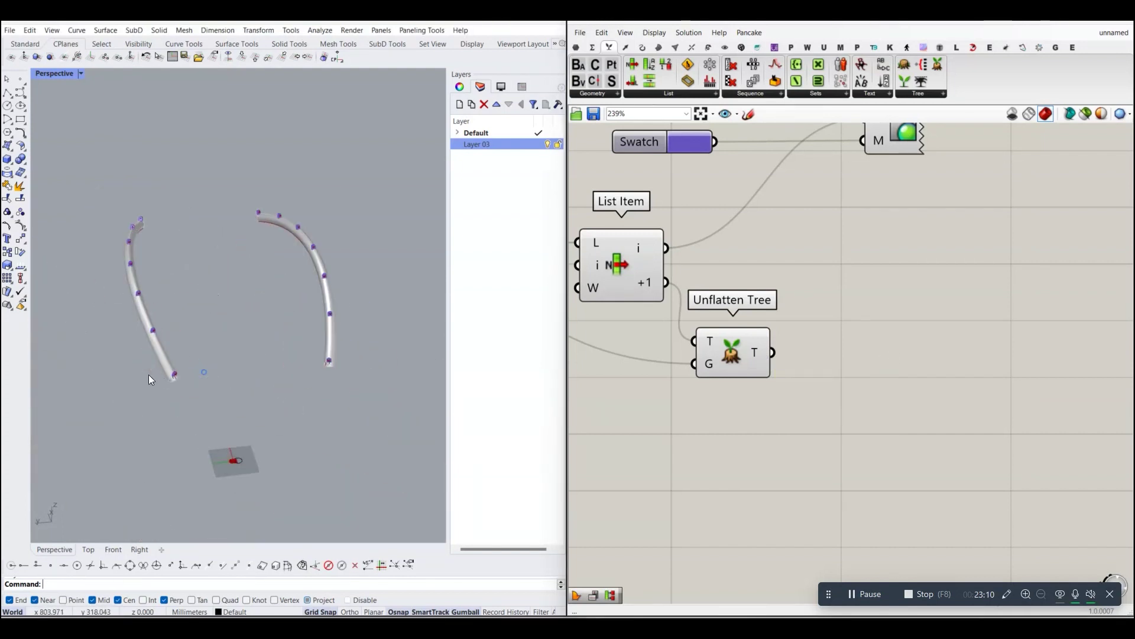
{"action": "scroll", "coordinate": [194, 371], "scroll_direction": "up", "scroll_amount": 3}
{"action": "scroll", "coordinate": [197, 385], "scroll_direction": "down", "scroll_amount": 1}
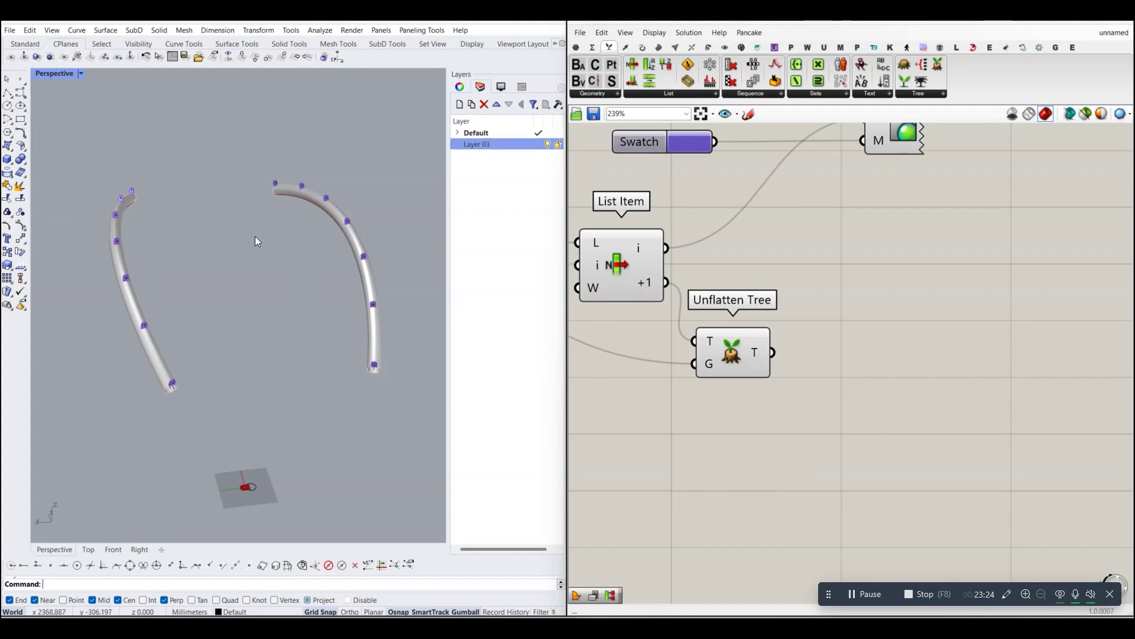
{"action": "scroll", "coordinate": [811, 334], "scroll_direction": "down", "scroll_amount": 3}
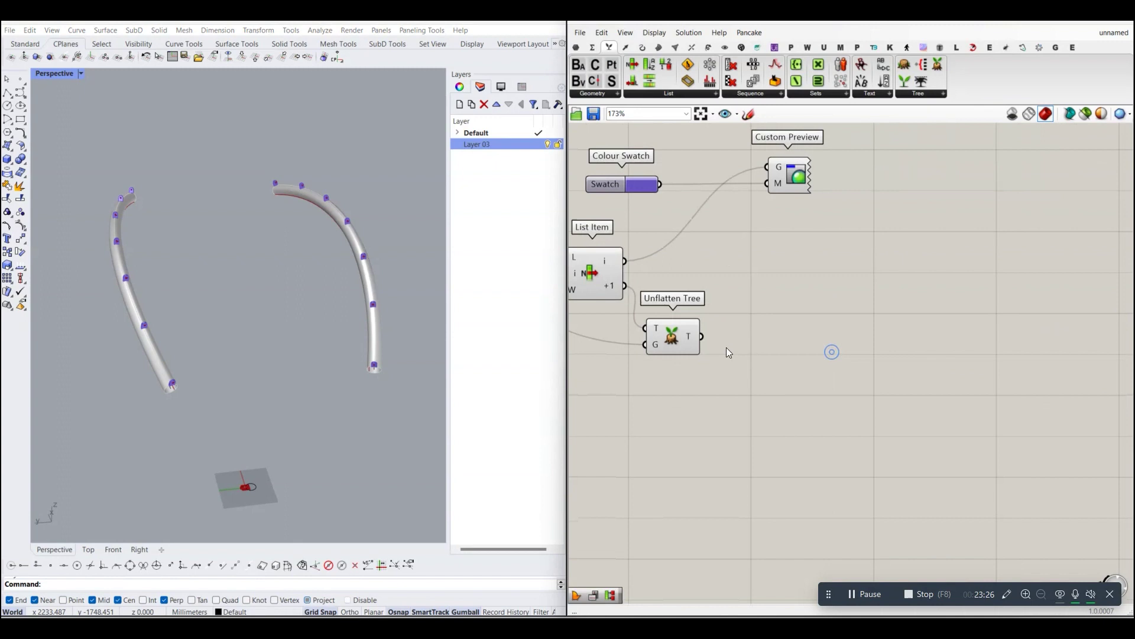
{"action": "scroll", "coordinate": [727, 347], "scroll_direction": "up", "scroll_amount": 1}
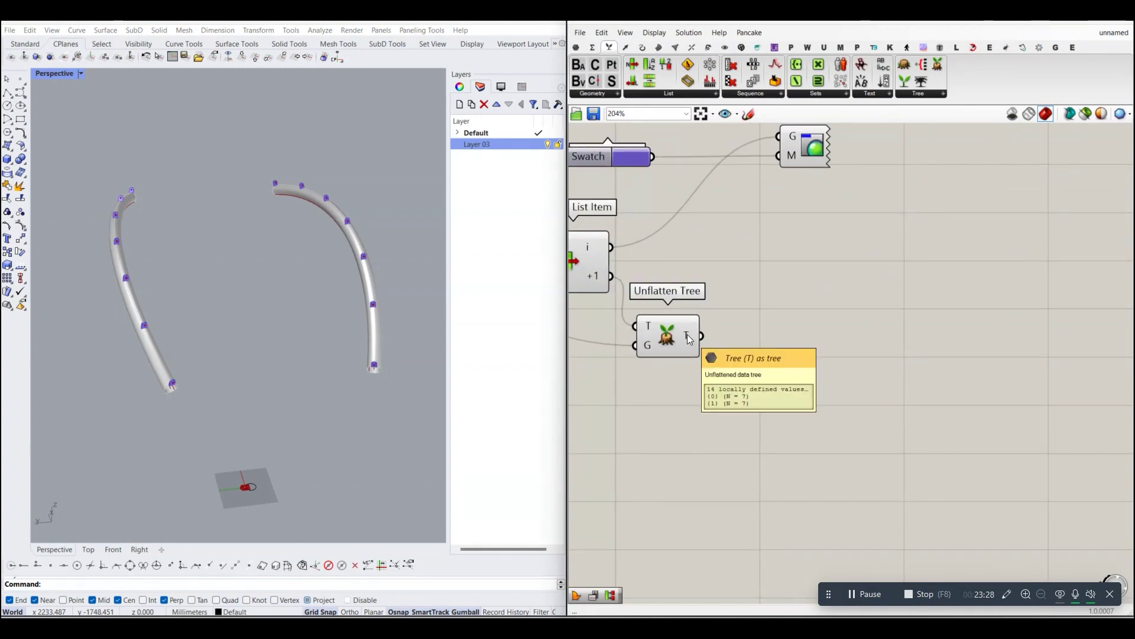
{"action": "left_click", "coordinate": [934, 94]}
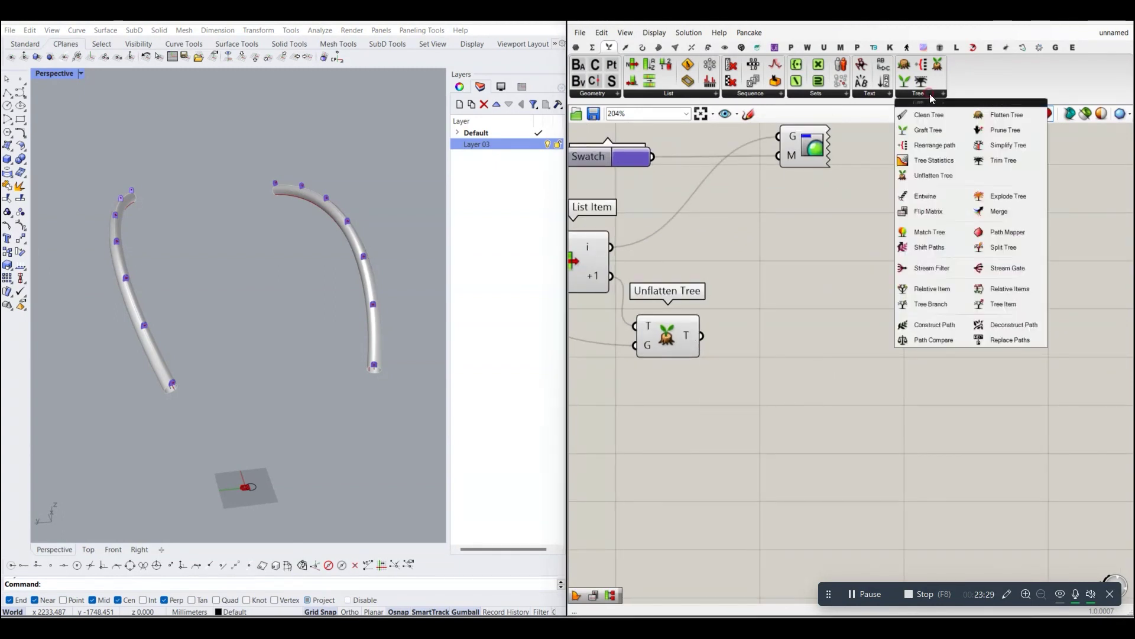
Add a Flip Matrix fed by Unflatten Tree's output, regrouping into seven branches of two.
{"action": "left_click", "coordinate": [917, 211]}
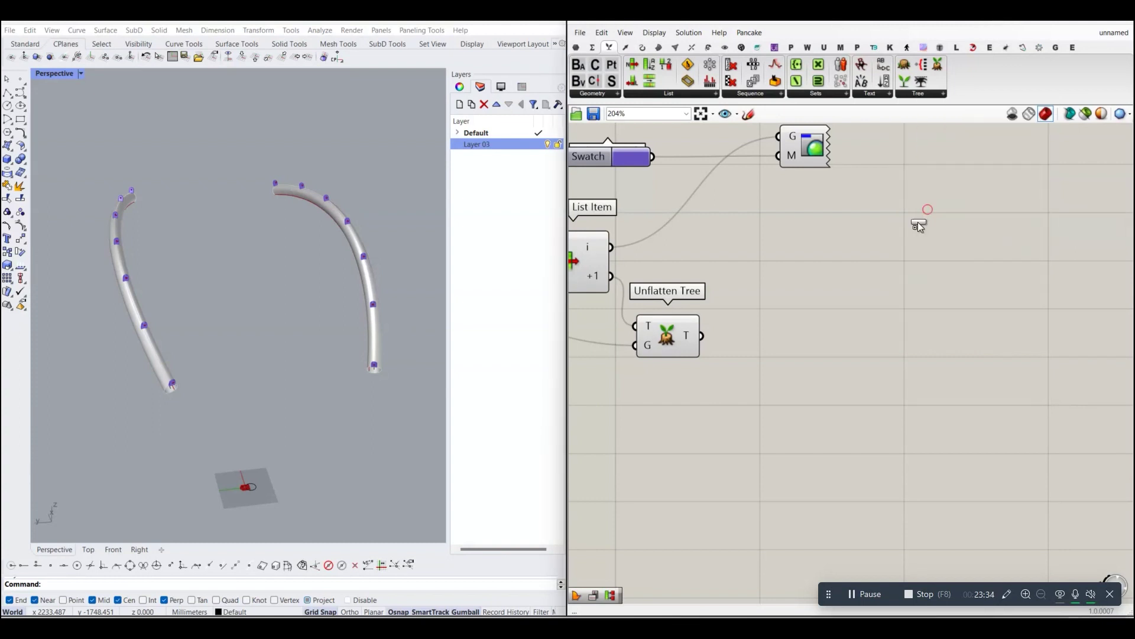
{"action": "left_click", "coordinate": [798, 351]}
{"action": "scroll", "coordinate": [720, 343], "scroll_direction": "up", "scroll_amount": 3}
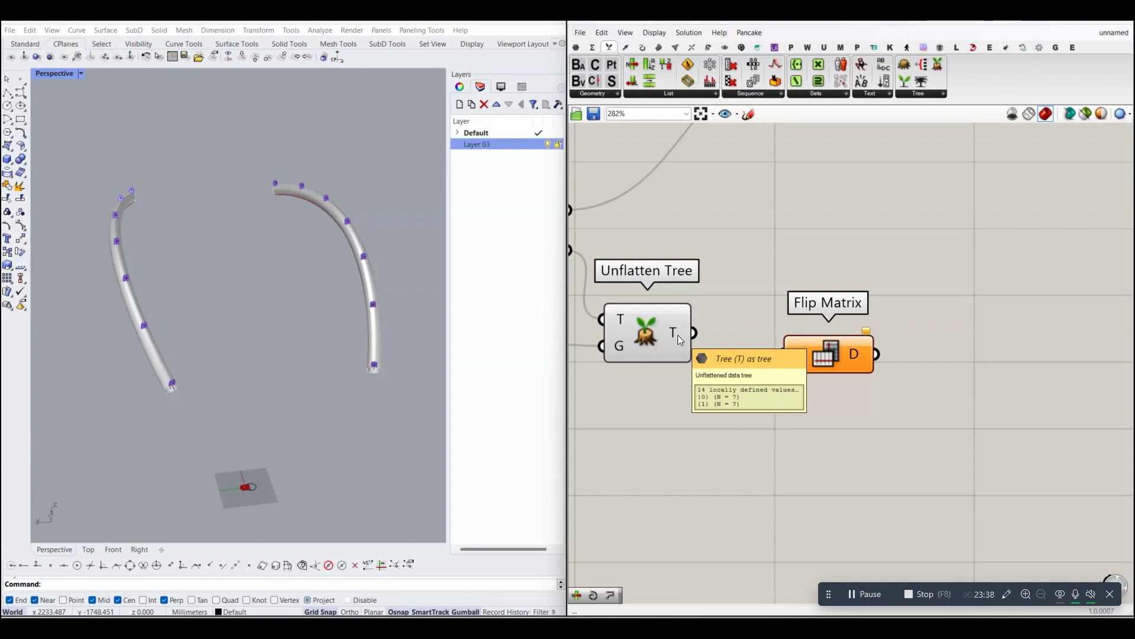
{"action": "mouse_move", "coordinate": [678, 335]}
{"action": "left_mouse_down"}
{"action": "mouse_move", "coordinate": [798, 351]}
{"action": "mouse_move", "coordinate": [788, 366]}
{"action": "left_mouse_up"}
{"action": "right_click_drag", "start_coordinate": [788, 366], "coordinate": [751, 350]}
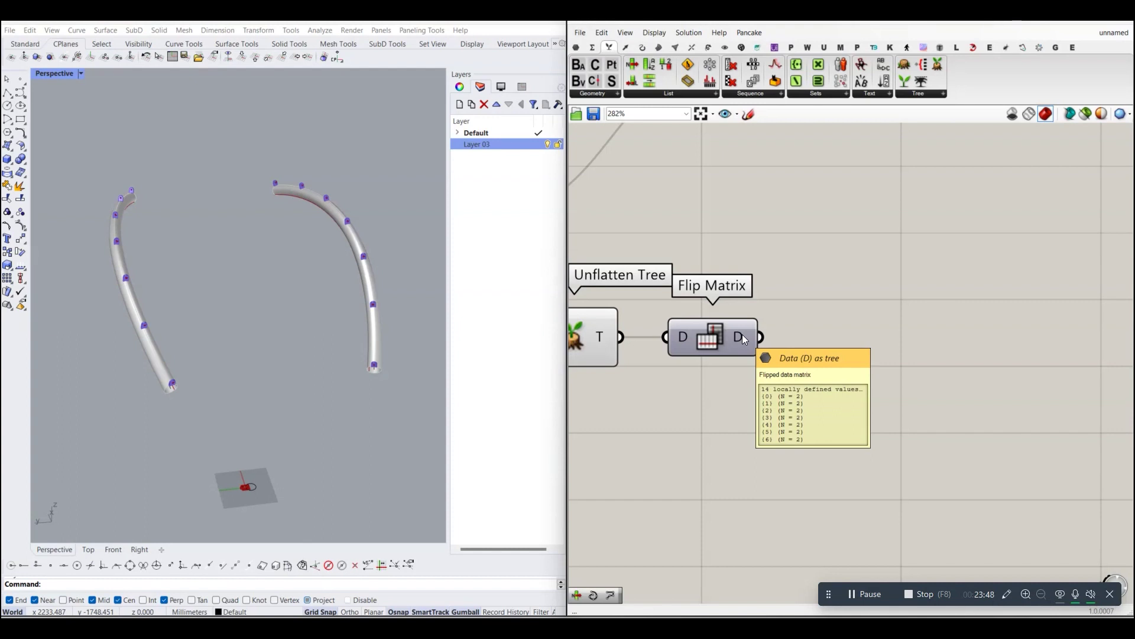
{"action": "scroll", "coordinate": [743, 334], "scroll_direction": "down", "scroll_amount": 3}
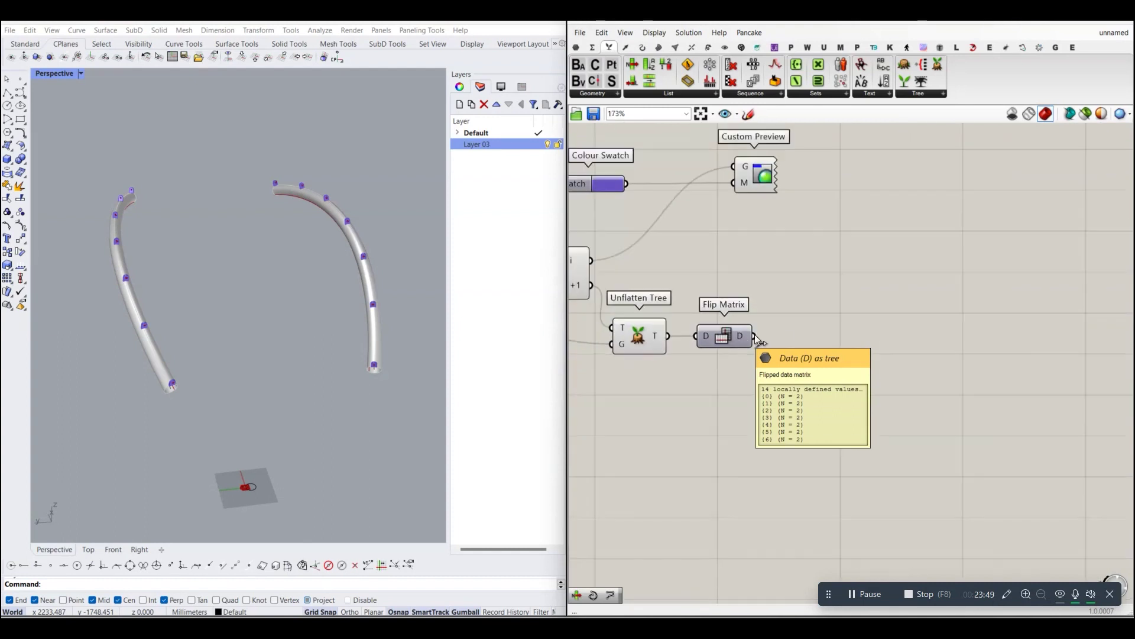
Add a PolyLine component whose vertices come from Flip Matrix's output.
{"action": "left_click", "coordinate": [642, 47]}
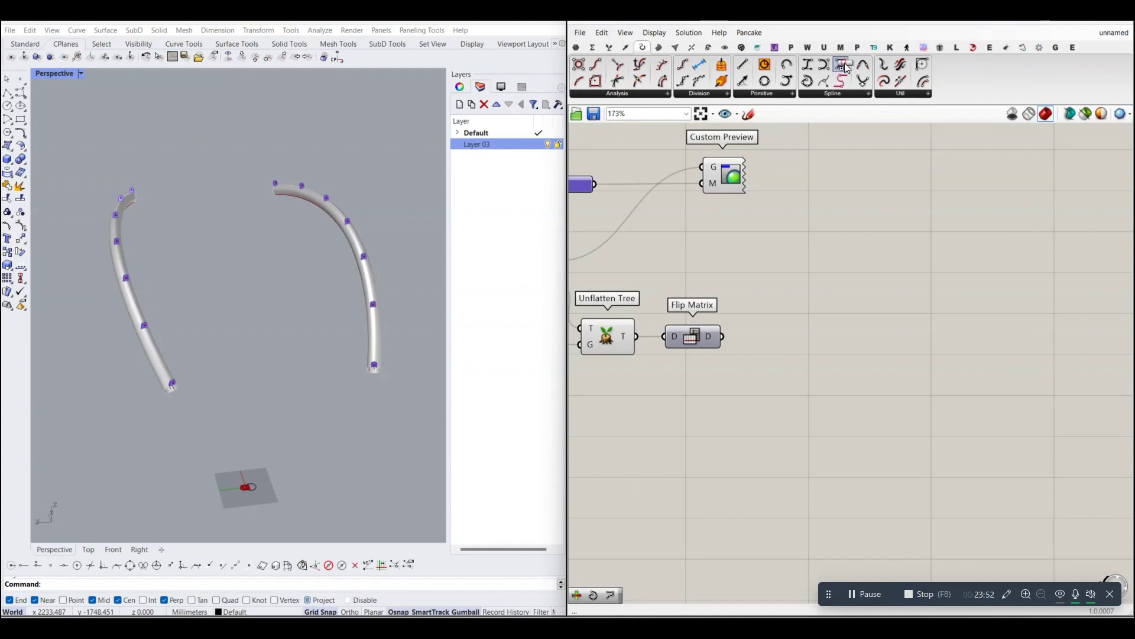
{"action": "left_click_drag", "start_coordinate": [847, 67], "coordinate": [811, 334]}
{"action": "scroll", "coordinate": [750, 338], "scroll_direction": "up", "scroll_amount": 2}
{"action": "mouse_move", "coordinate": [712, 336]}
{"action": "left_mouse_down"}
{"action": "mouse_move", "coordinate": [787, 330]}
{"action": "mouse_move", "coordinate": [804, 350]}
{"action": "left_mouse_up"}
{"action": "left_click", "coordinate": [825, 404]}
Orbit to inspect the seven connecting lines, then flatten PolyLine's output into one list.
{"action": "mouse_move", "coordinate": [266, 295]}
{"action": "right_mouse_down"}
{"action": "mouse_move", "coordinate": [298, 304]}
{"action": "mouse_move", "coordinate": [348, 243]}
{"action": "right_mouse_up"}
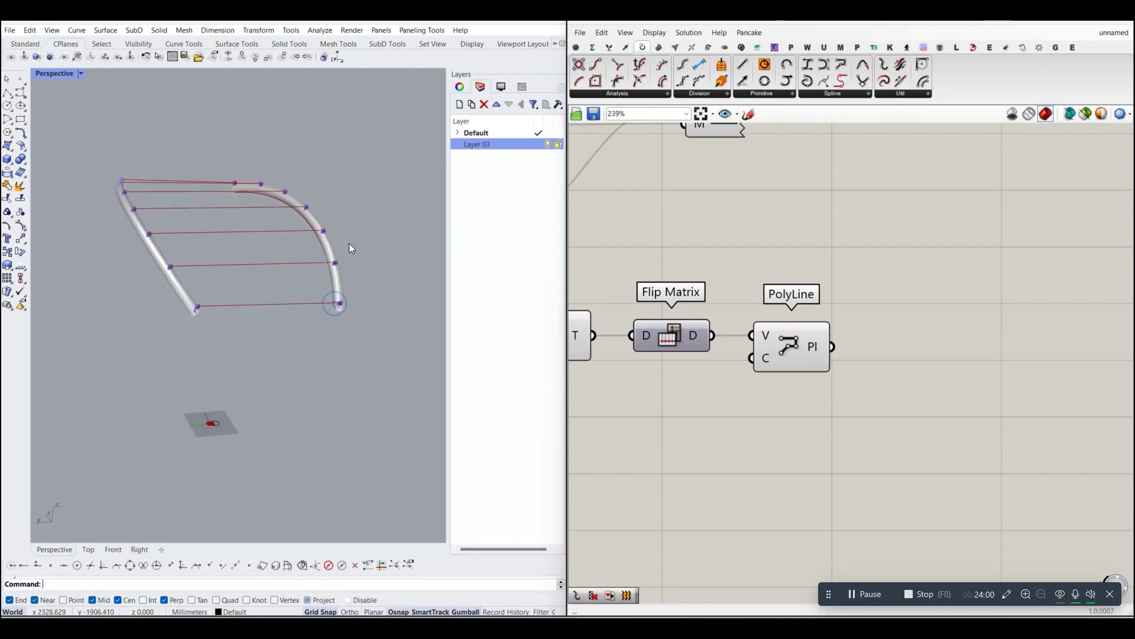
{"action": "scroll", "coordinate": [318, 289], "scroll_direction": "up", "scroll_amount": 5}
{"action": "scroll", "coordinate": [312, 306], "scroll_direction": "down", "scroll_amount": 4}
{"action": "right_click_drag", "start_coordinate": [324, 282], "coordinate": [367, 159]}
{"action": "scroll", "coordinate": [366, 143], "scroll_direction": "up", "scroll_amount": 3}
{"action": "scroll", "coordinate": [332, 197], "scroll_direction": "down", "scroll_amount": 4}
{"action": "right_click_drag", "start_coordinate": [331, 197], "coordinate": [303, 205]}
{"action": "scroll", "coordinate": [307, 254], "scroll_direction": "up", "scroll_amount": 3}
{"action": "scroll", "coordinate": [303, 254], "scroll_direction": "up", "scroll_amount": 2}
{"action": "scroll", "coordinate": [311, 292], "scroll_direction": "down", "scroll_amount": 4}
{"action": "scroll", "coordinate": [315, 285], "scroll_direction": "down", "scroll_amount": 5}
{"action": "mouse_move", "coordinate": [315, 285]}
{"action": "right_mouse_down"}
{"action": "mouse_move", "coordinate": [269, 301]}
{"action": "mouse_move", "coordinate": [289, 292]}
{"action": "mouse_move", "coordinate": [246, 272]}
{"action": "right_mouse_up"}
{"action": "scroll", "coordinate": [786, 353], "scroll_direction": "down", "scroll_amount": 2}
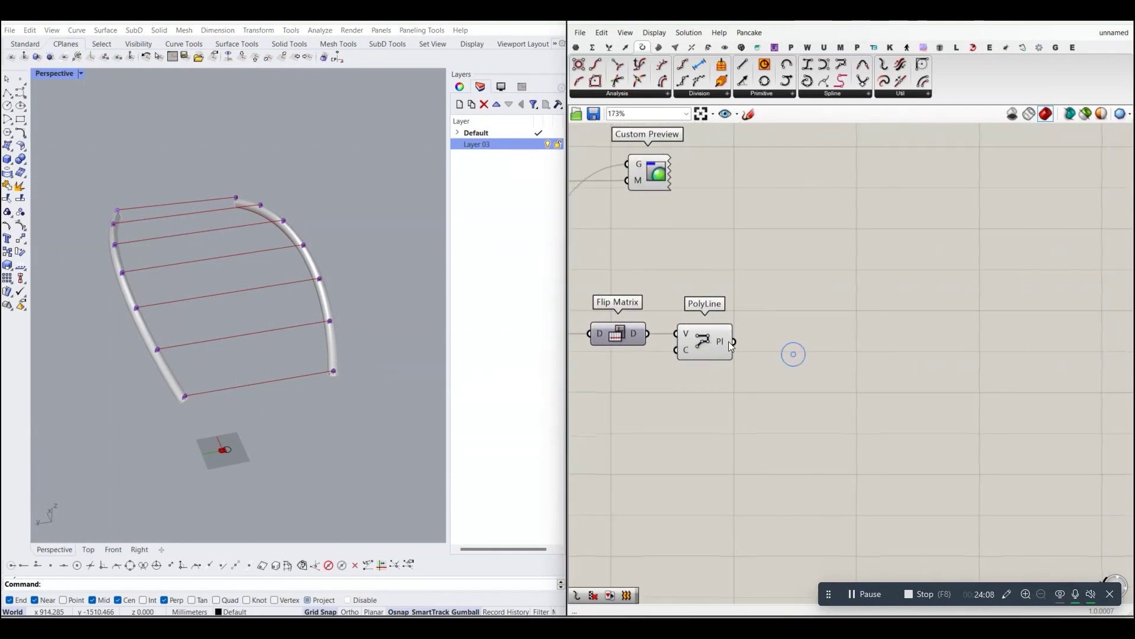
{"action": "scroll", "coordinate": [731, 348], "scroll_direction": "up", "scroll_amount": 2}
{"action": "right_click", "coordinate": [721, 341]}
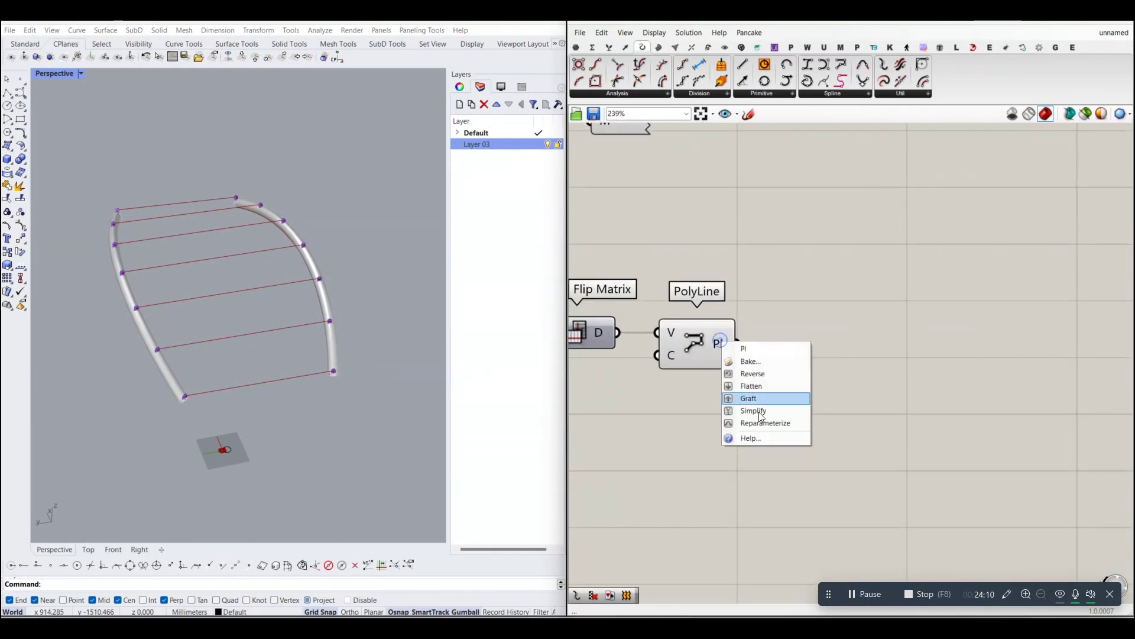
{"action": "left_click", "coordinate": [751, 385]}
{"action": "scroll", "coordinate": [750, 386], "scroll_direction": "down", "scroll_amount": 3}
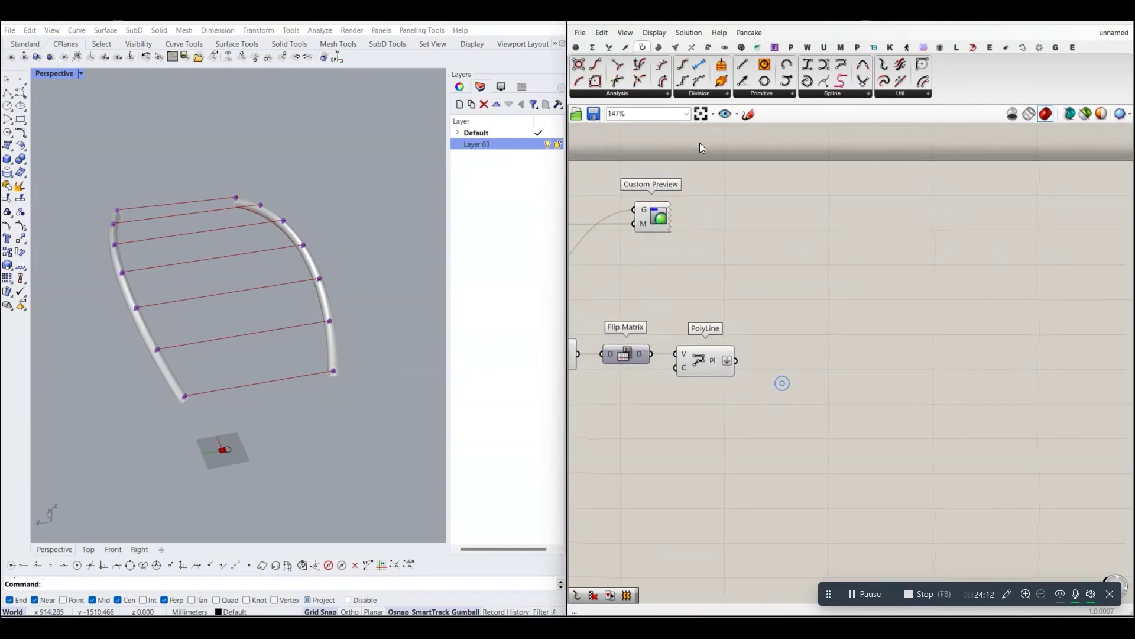
Add a Loft component that lofts a surface through the PolyLine lines.
{"action": "left_click", "coordinate": [660, 49]}
{"action": "left_click_drag", "start_coordinate": [727, 81], "coordinate": [802, 371]}
{"action": "scroll", "coordinate": [744, 368], "scroll_direction": "up", "scroll_amount": 2}
{"action": "left_click_drag", "start_coordinate": [727, 356], "coordinate": [786, 362]}
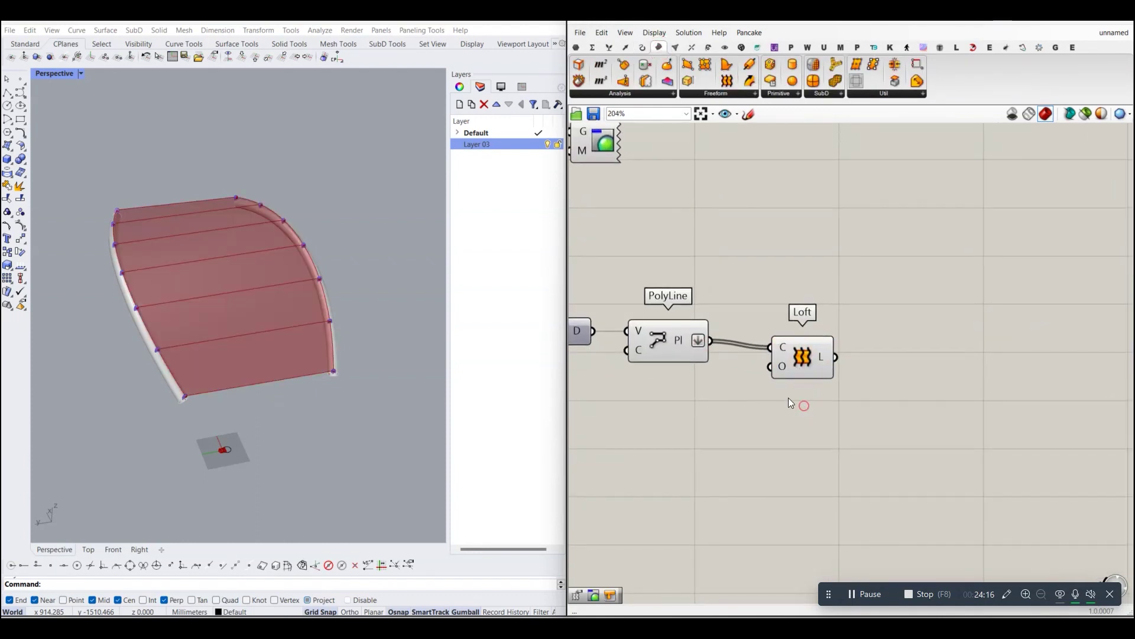
{"action": "mouse_move", "coordinate": [302, 292]}
{"action": "right_mouse_down"}
{"action": "mouse_move", "coordinate": [272, 317]}
{"action": "mouse_move", "coordinate": [313, 272]}
{"action": "mouse_move", "coordinate": [390, 381]}
{"action": "mouse_move", "coordinate": [339, 297]}
{"action": "right_mouse_up"}
{"action": "scroll", "coordinate": [299, 278], "scroll_direction": "up", "scroll_amount": 3}
{"action": "scroll", "coordinate": [299, 279], "scroll_direction": "up", "scroll_amount": 2}
{"action": "scroll", "coordinate": [358, 335], "scroll_direction": "up", "scroll_amount": 3}
{"action": "scroll", "coordinate": [297, 320], "scroll_direction": "down", "scroll_amount": 2}
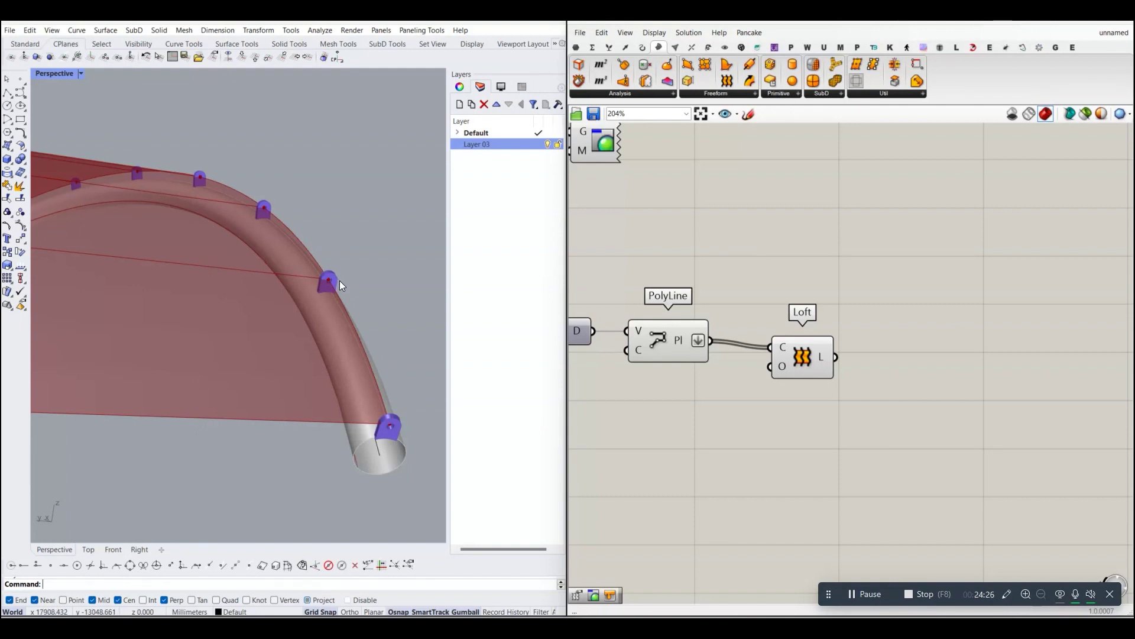
{"action": "scroll", "coordinate": [771, 384], "scroll_direction": "down", "scroll_amount": 5}
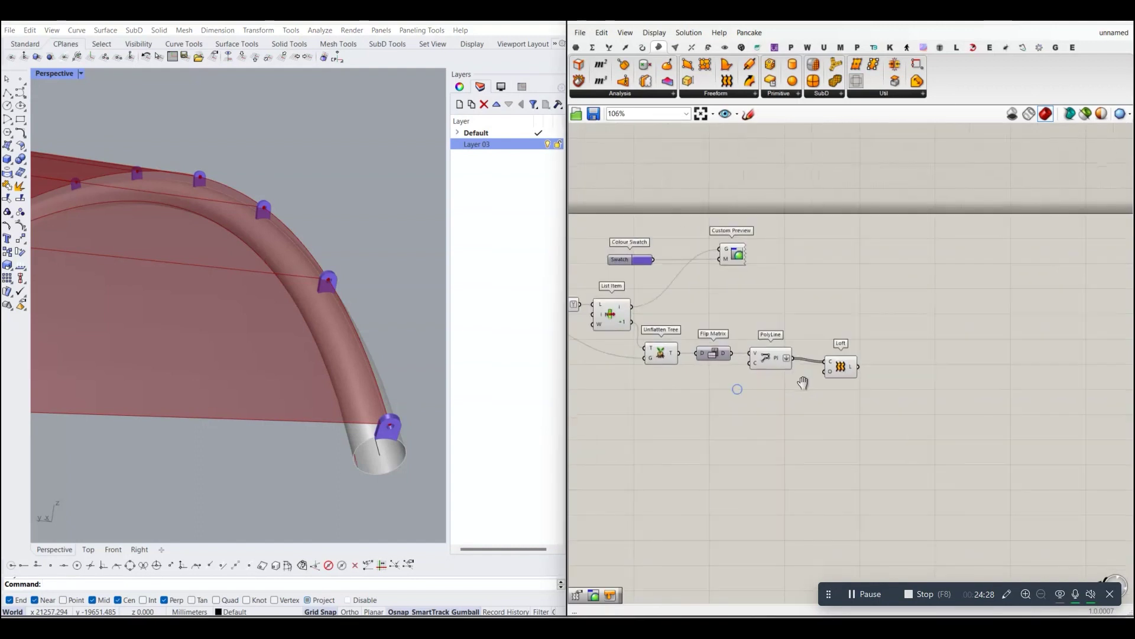
Box-select the upstream components and bring up their context menu.
{"action": "mouse_move", "coordinate": [941, 404]}
{"action": "left_mouse_down"}
{"action": "mouse_move", "coordinate": [651, 331]}
{"action": "mouse_move", "coordinate": [615, 308]}
{"action": "left_mouse_up"}
{"action": "right_click_drag", "start_coordinate": [690, 367], "coordinate": [799, 370]}
{"action": "right_click", "coordinate": [768, 405]}
Turn off preview for the selected upstream components and the Geometry component.
{"action": "left_click", "coordinate": [805, 426]}
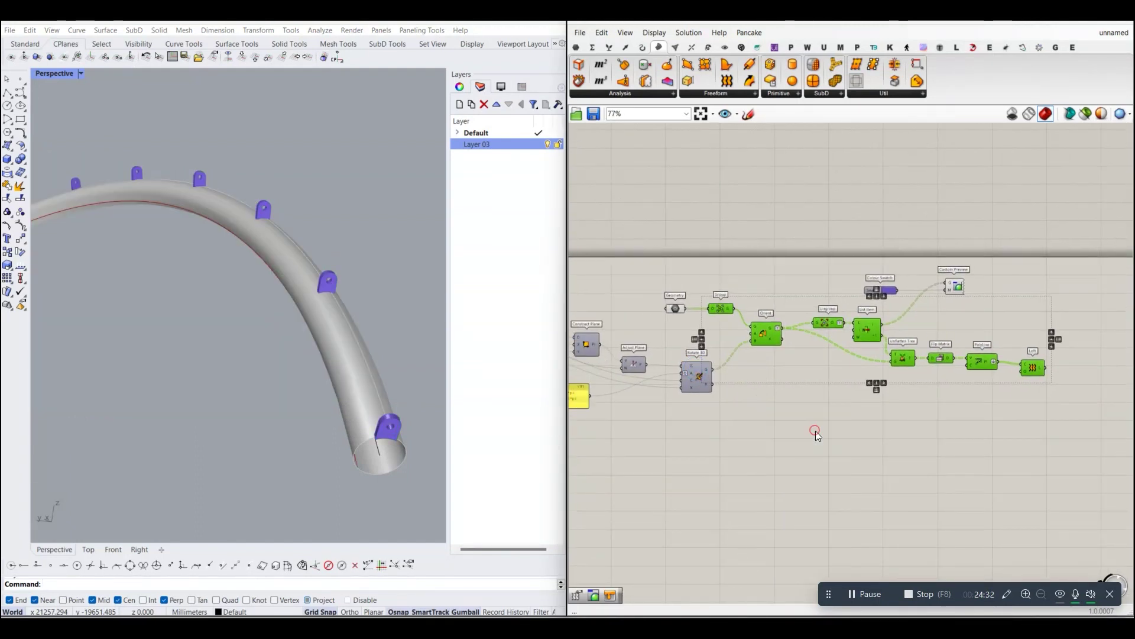
{"action": "left_click", "coordinate": [690, 321]}
{"action": "right_click", "coordinate": [704, 266]}
{"action": "left_click", "coordinate": [723, 284]}
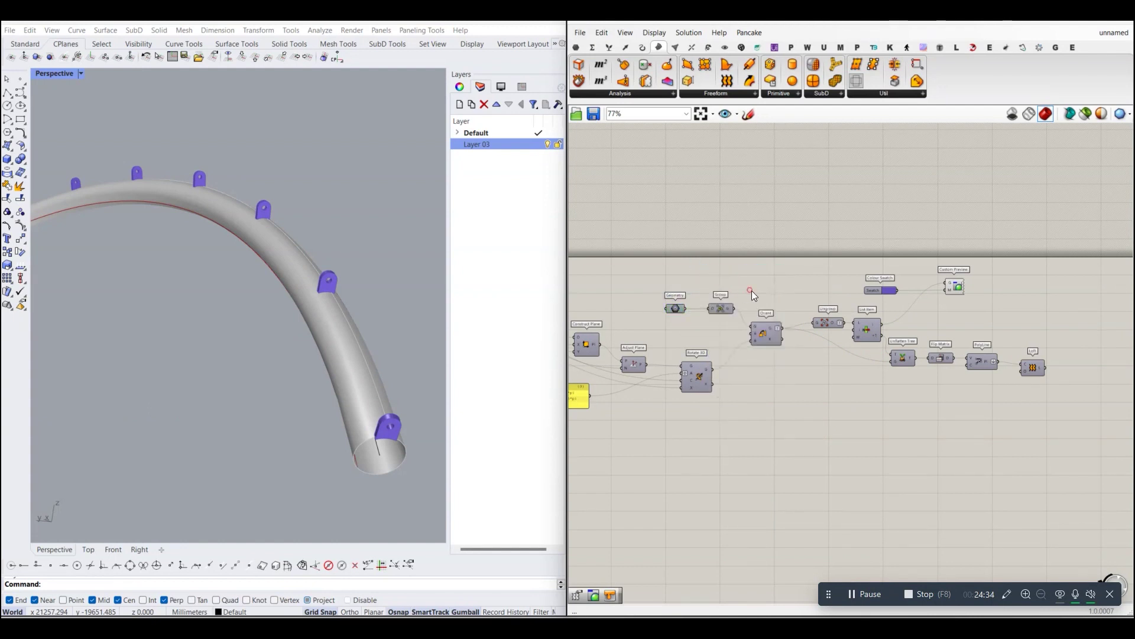
Duplicate the Colour Swatch and Custom Preview pair and feed the Loft surface into it.
{"action": "right_click_drag", "start_coordinate": [903, 336], "coordinate": [744, 349]}
{"action": "mouse_move", "coordinate": [687, 265]}
{"action": "left_mouse_down"}
{"action": "mouse_move", "coordinate": [832, 328]}
{"action": "mouse_move", "coordinate": [930, 421]}
{"action": "left_mouse_up"}
{"action": "left_click", "coordinate": [917, 365]}
{"action": "scroll", "coordinate": [918, 369], "scroll_direction": "up", "scroll_amount": 3}
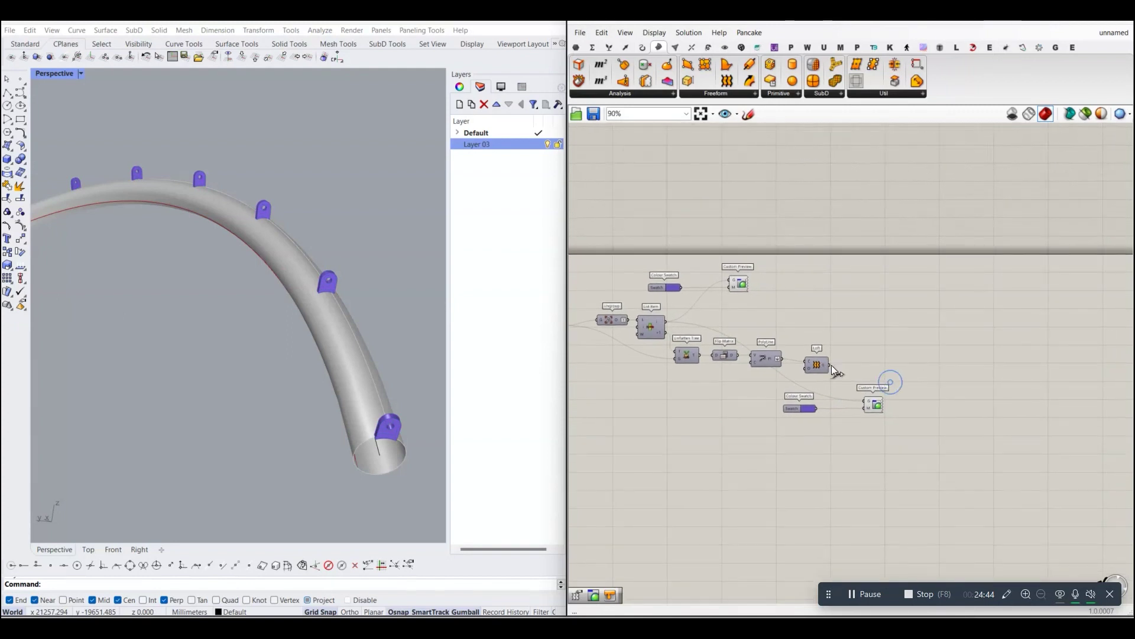
{"action": "left_click_drag", "start_coordinate": [828, 364], "coordinate": [884, 422]}
Change the new swatch colour from purple to teal and orbit to view the surface.
{"action": "left_click", "coordinate": [799, 435]}
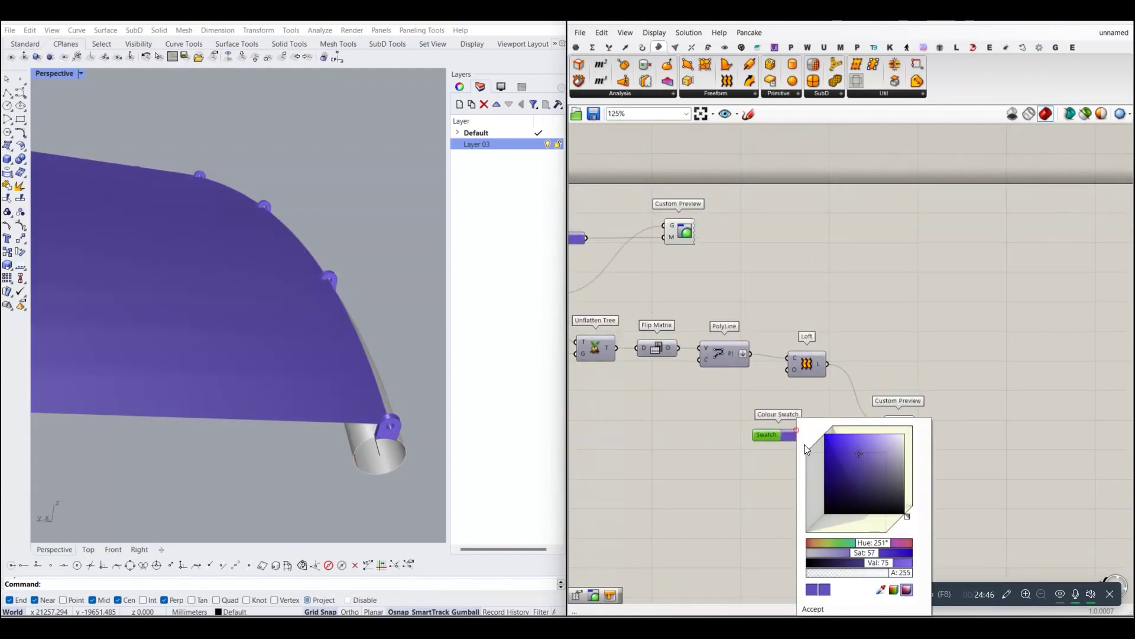
{"action": "left_click_drag", "start_coordinate": [874, 550], "coordinate": [865, 546]}
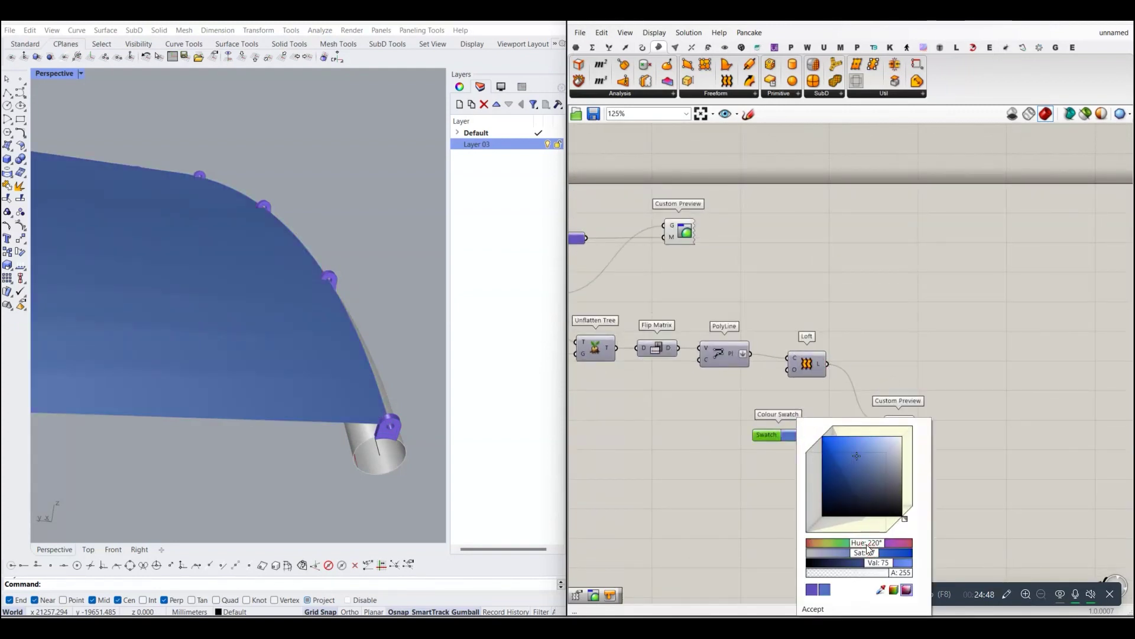
{"action": "left_click", "coordinate": [973, 449]}
{"action": "scroll", "coordinate": [786, 365], "scroll_direction": "down", "scroll_amount": 3}
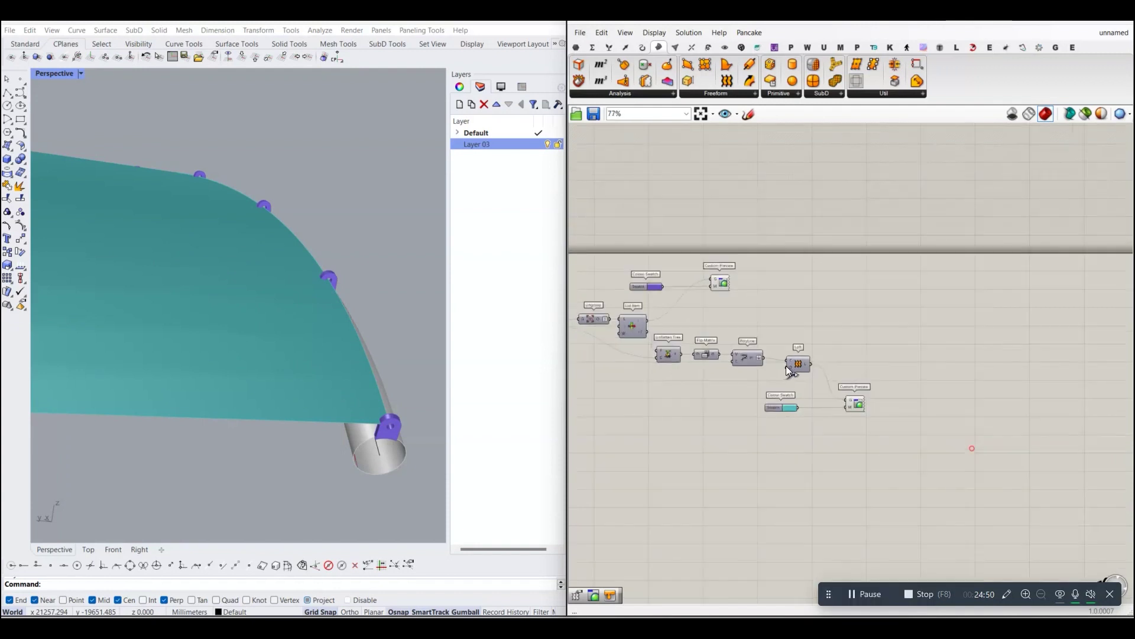
{"action": "mouse_move", "coordinate": [261, 296]}
{"action": "right_mouse_down"}
{"action": "mouse_move", "coordinate": [296, 267]}
{"action": "mouse_move", "coordinate": [284, 283]}
{"action": "right_mouse_up"}
{"action": "scroll", "coordinate": [284, 283], "scroll_direction": "up", "scroll_amount": 3}
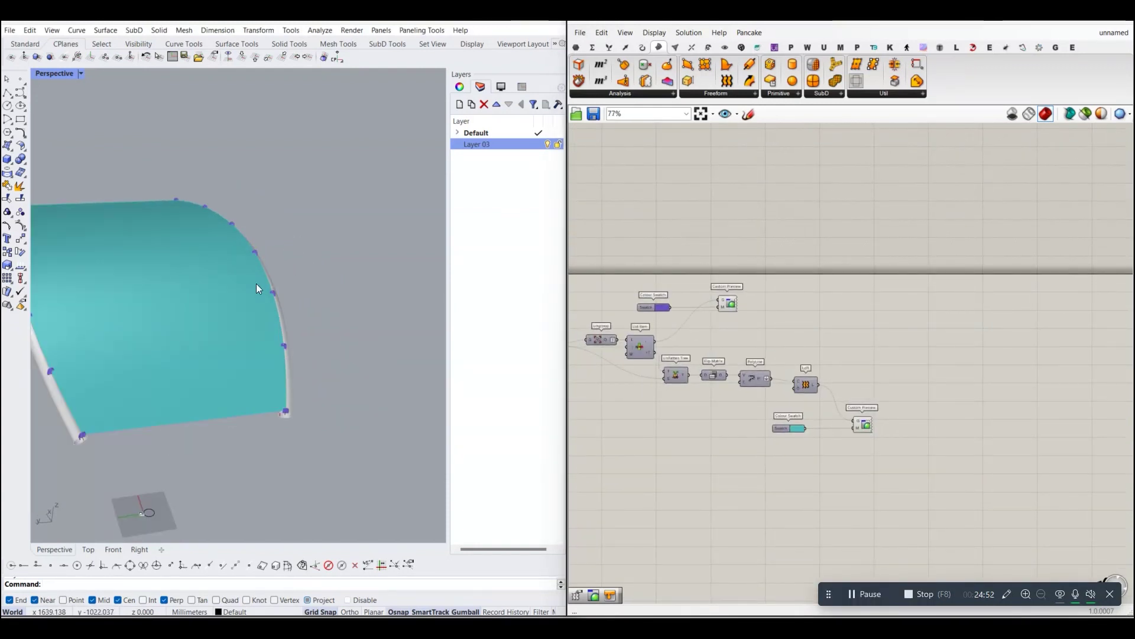
{"action": "scroll", "coordinate": [269, 282], "scroll_direction": "down", "scroll_amount": 3}
{"action": "scroll", "coordinate": [201, 249], "scroll_direction": "up", "scroll_amount": 2}
{"action": "right_click_drag", "start_coordinate": [201, 248], "coordinate": [246, 272]}
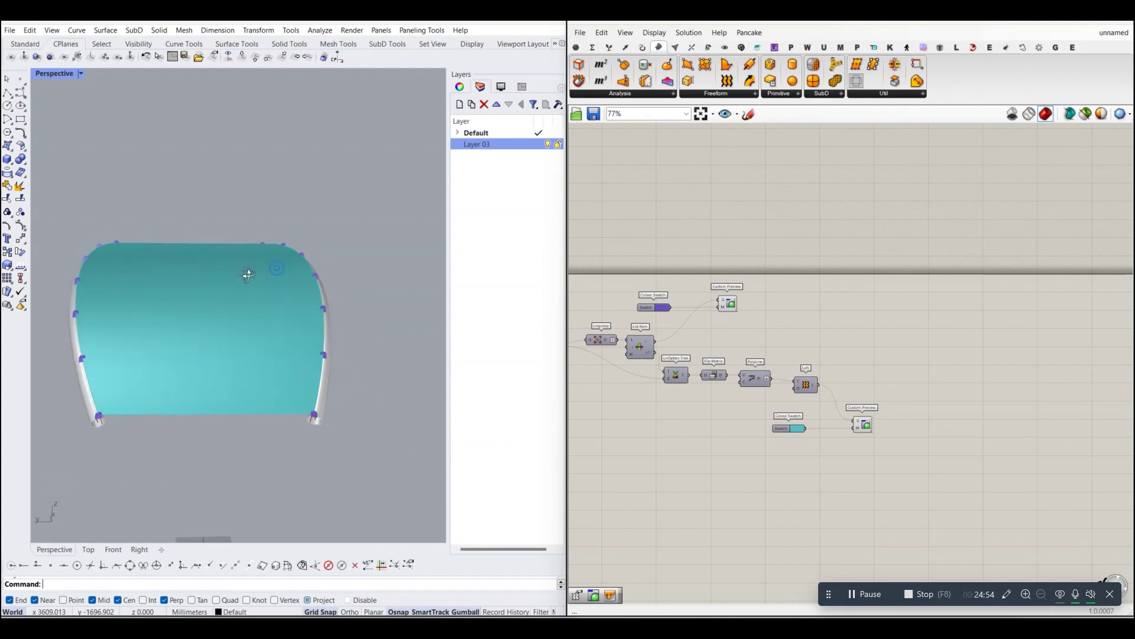
{"action": "scroll", "coordinate": [771, 384], "scroll_direction": "up", "scroll_amount": 2}
{"action": "scroll", "coordinate": [772, 384], "scroll_direction": "up", "scroll_amount": 1}
{"action": "scroll", "coordinate": [810, 368], "scroll_direction": "down", "scroll_amount": 1}
{"action": "scroll", "coordinate": [780, 364], "scroll_direction": "down", "scroll_amount": 1}
{"action": "scroll", "coordinate": [781, 361], "scroll_direction": "down", "scroll_amount": 1}
{"action": "right_click_drag", "start_coordinate": [771, 352], "coordinate": [810, 377]}
{"action": "scroll", "coordinate": [811, 376], "scroll_direction": "up", "scroll_amount": 3}
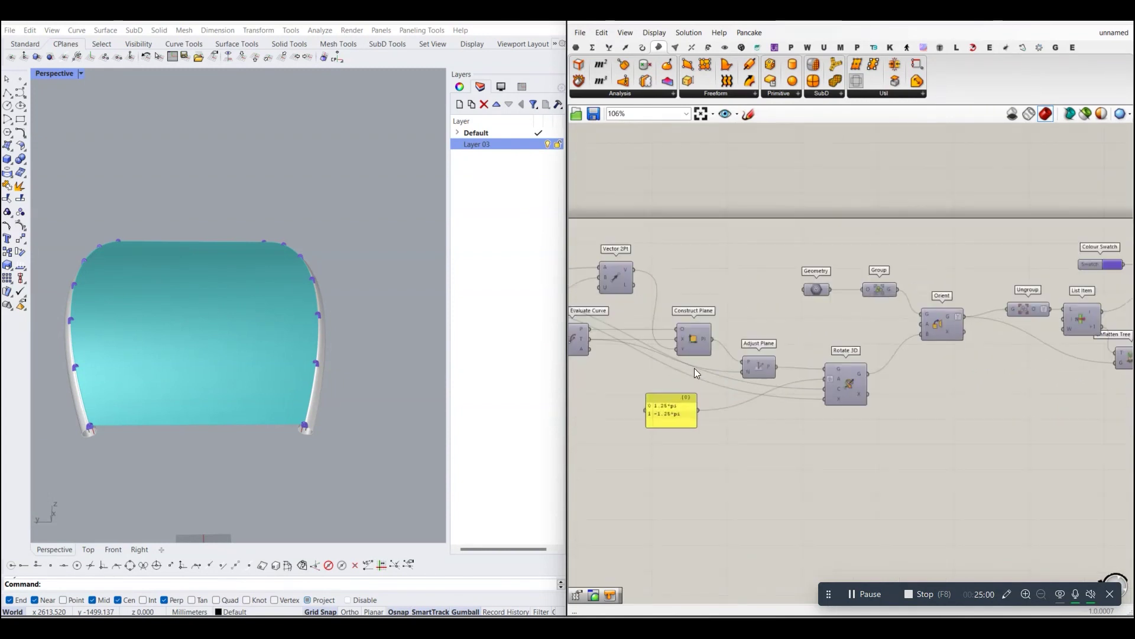
{"action": "scroll", "coordinate": [796, 351], "scroll_direction": "up", "scroll_amount": 4}
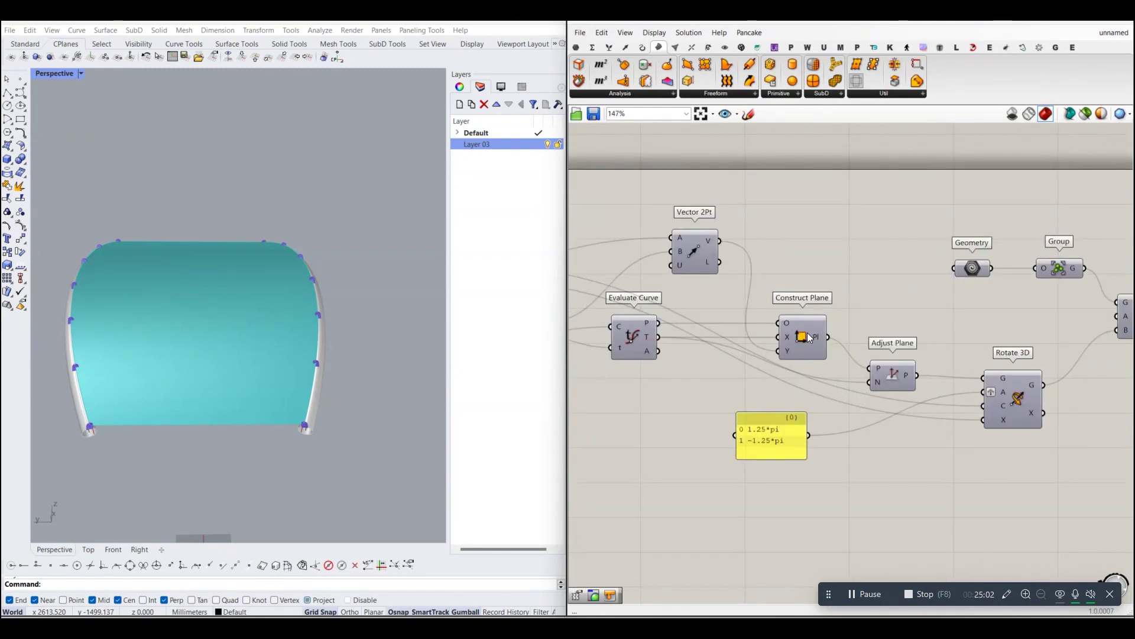
{"action": "right_click_drag", "start_coordinate": [838, 354], "coordinate": [799, 353]}
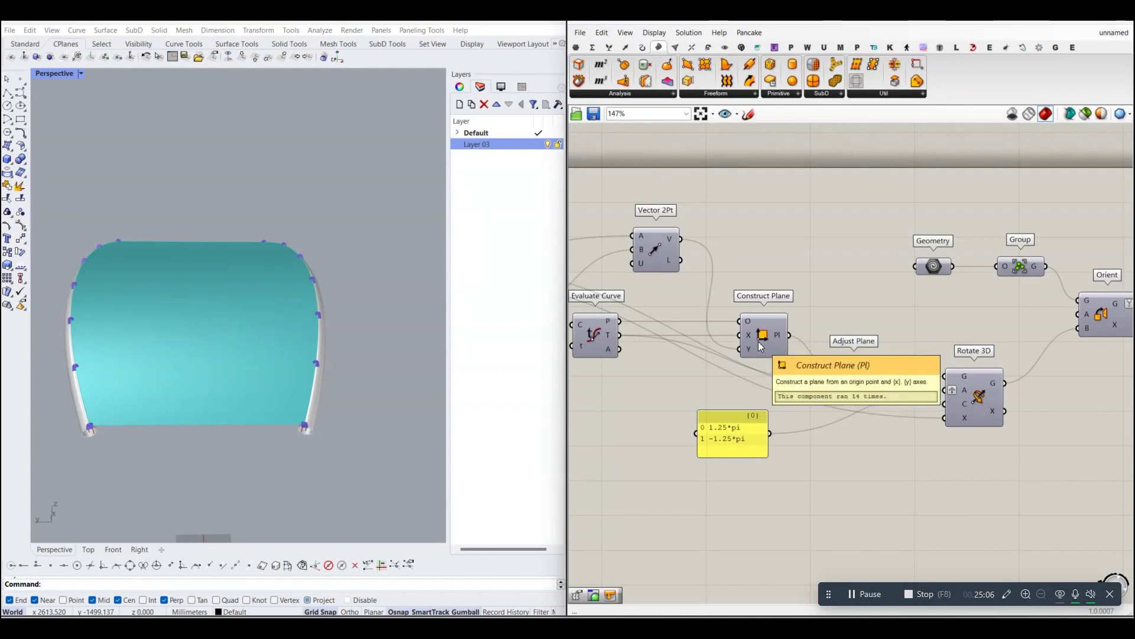
{"action": "scroll", "coordinate": [766, 351], "scroll_direction": "down", "scroll_amount": 3}
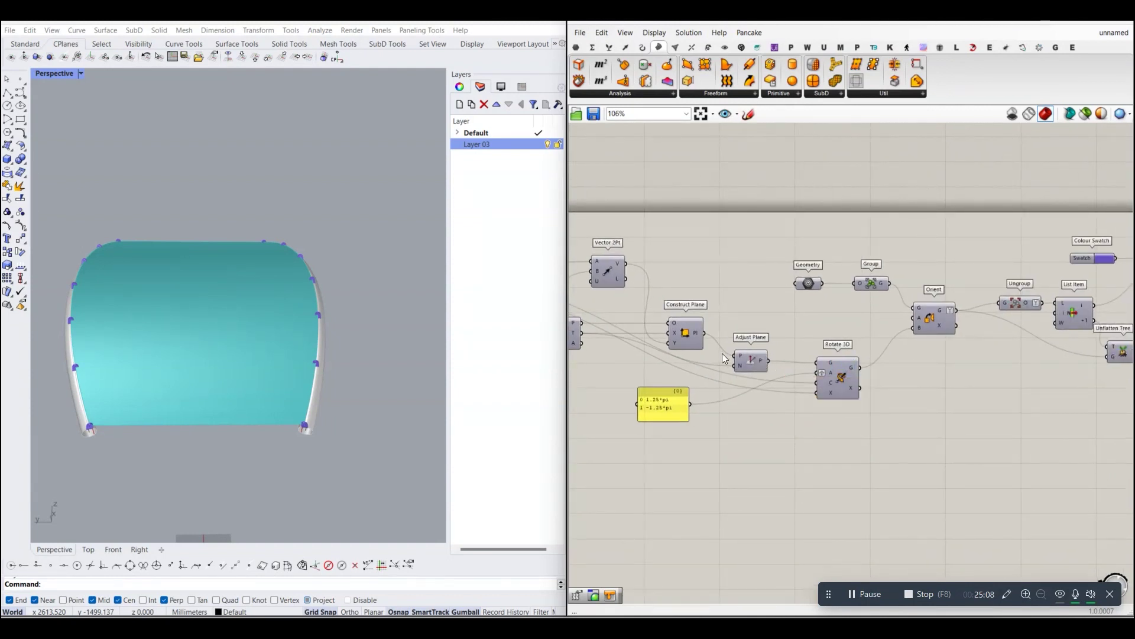
{"action": "scroll", "coordinate": [722, 352], "scroll_direction": "down", "scroll_amount": 4}
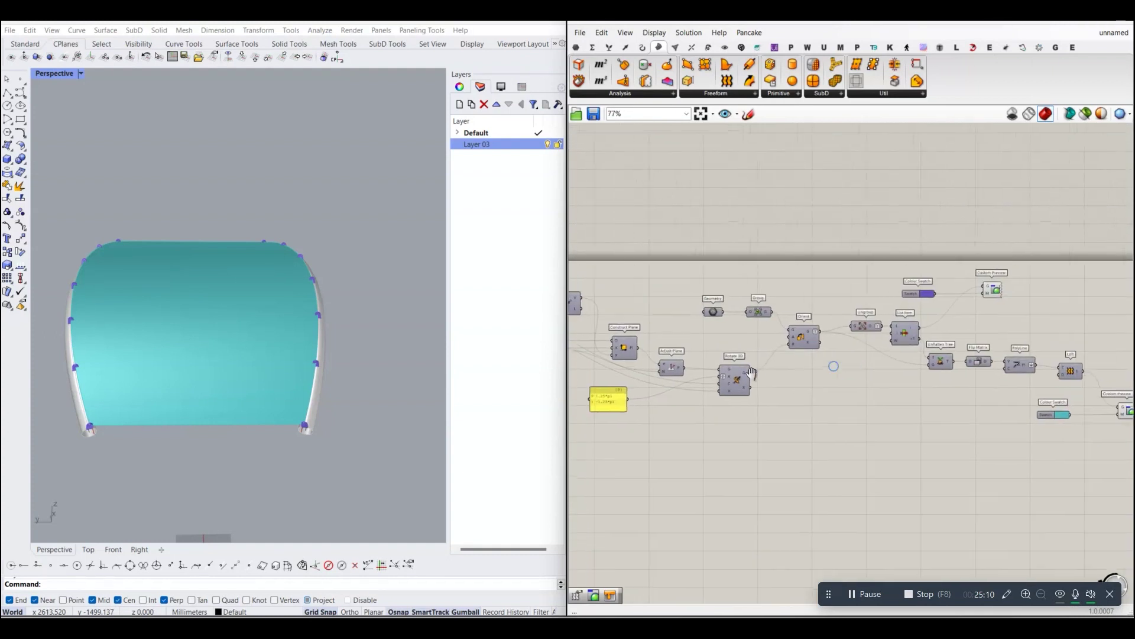
{"action": "scroll", "coordinate": [782, 350], "scroll_direction": "up", "scroll_amount": 4}
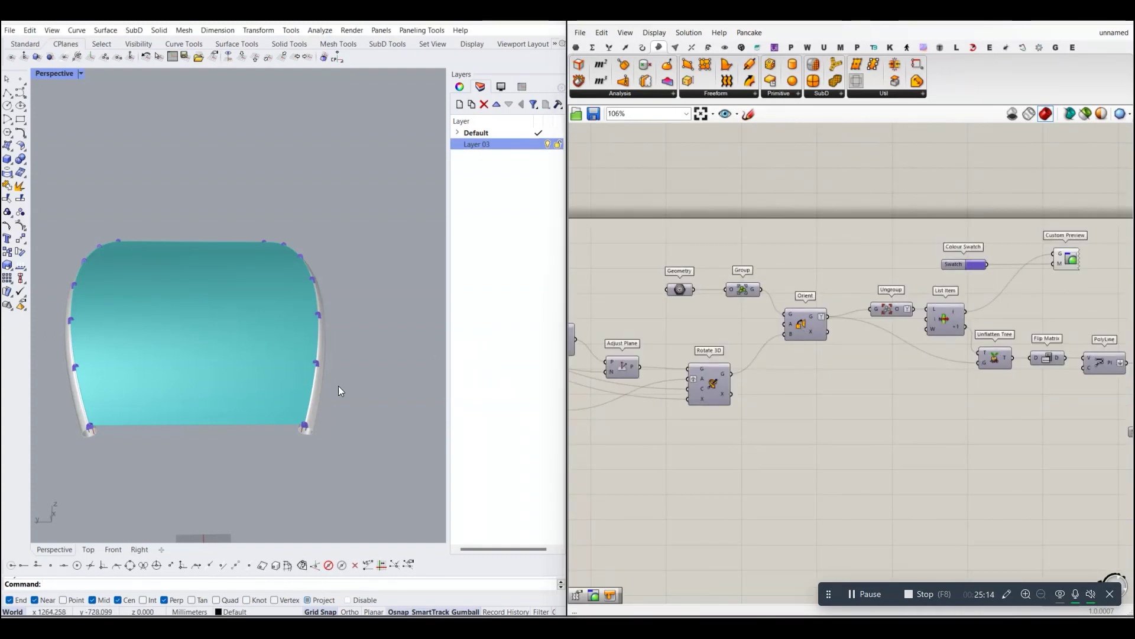
{"action": "scroll", "coordinate": [314, 423], "scroll_direction": "up", "scroll_amount": 3}
{"action": "scroll", "coordinate": [296, 435], "scroll_direction": "up", "scroll_amount": 4}
{"action": "scroll", "coordinate": [296, 435], "scroll_direction": "down", "scroll_amount": 3}
{"action": "mouse_move", "coordinate": [286, 443]}
{"action": "right_mouse_down"}
{"action": "mouse_move", "coordinate": [364, 320]}
{"action": "mouse_move", "coordinate": [284, 257]}
{"action": "mouse_move", "coordinate": [261, 221]}
{"action": "right_mouse_up"}
{"action": "scroll", "coordinate": [342, 357], "scroll_direction": "up", "scroll_amount": 3}
{"action": "scroll", "coordinate": [342, 356], "scroll_direction": "down", "scroll_amount": 3}
{"action": "scroll", "coordinate": [265, 243], "scroll_direction": "up", "scroll_amount": 3}
{"action": "scroll", "coordinate": [265, 242], "scroll_direction": "down", "scroll_amount": 3}
{"action": "mouse_move", "coordinate": [290, 257]}
{"action": "right_mouse_down"}
{"action": "mouse_move", "coordinate": [342, 240]}
{"action": "mouse_move", "coordinate": [274, 203]}
{"action": "mouse_move", "coordinate": [322, 238]}
{"action": "right_mouse_up"}
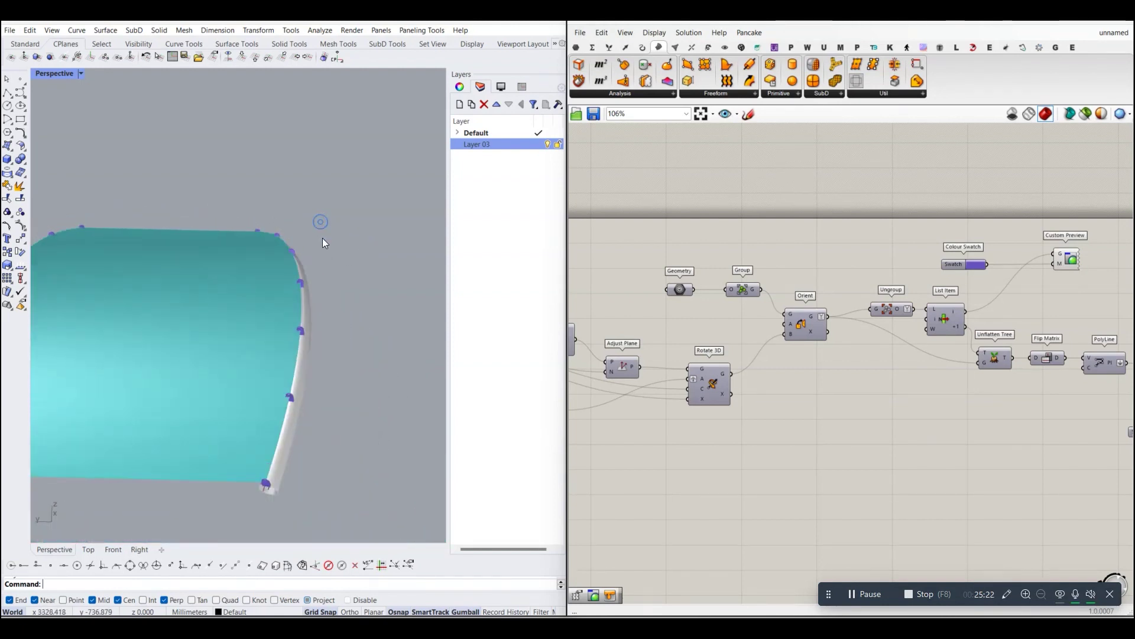
{"action": "scroll", "coordinate": [322, 238], "scroll_direction": "down", "scroll_amount": 3}
{"action": "scroll", "coordinate": [194, 296], "scroll_direction": "up", "scroll_amount": 1}
{"action": "scroll", "coordinate": [196, 319], "scroll_direction": "up", "scroll_amount": 2}
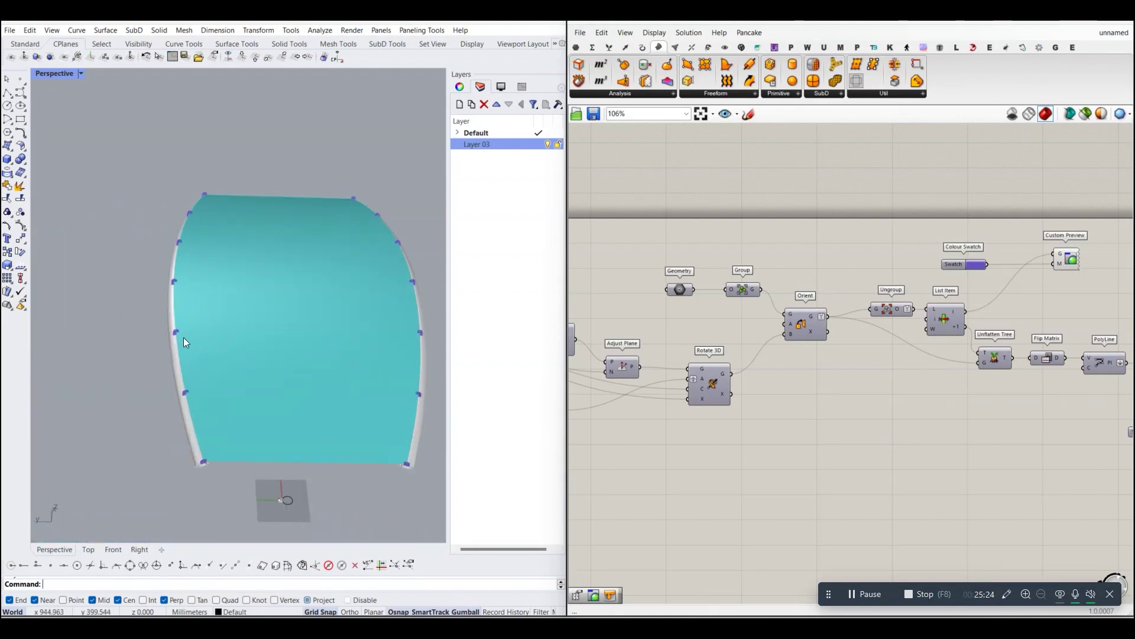
{"action": "mouse_move", "coordinate": [233, 364]}
{"action": "right_mouse_down"}
{"action": "mouse_move", "coordinate": [251, 239]}
{"action": "mouse_move", "coordinate": [215, 258]}
{"action": "mouse_move", "coordinate": [232, 261]}
{"action": "right_mouse_up"}
{"action": "scroll", "coordinate": [135, 303], "scroll_direction": "up", "scroll_amount": 2}
{"action": "mouse_move", "coordinate": [135, 311]}
{"action": "right_mouse_down"}
{"action": "mouse_move", "coordinate": [136, 366]}
{"action": "mouse_move", "coordinate": [143, 192]}
{"action": "right_mouse_up"}
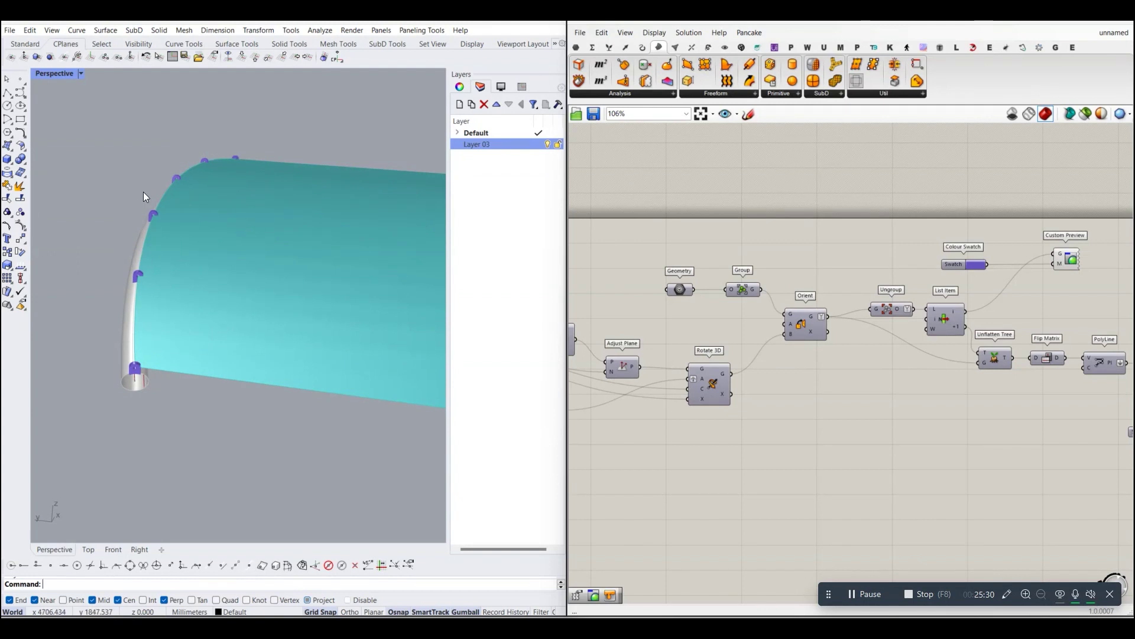
{"action": "scroll", "coordinate": [143, 191], "scroll_direction": "up", "scroll_amount": 2}
{"action": "scroll", "coordinate": [154, 225], "scroll_direction": "up", "scroll_amount": 2}
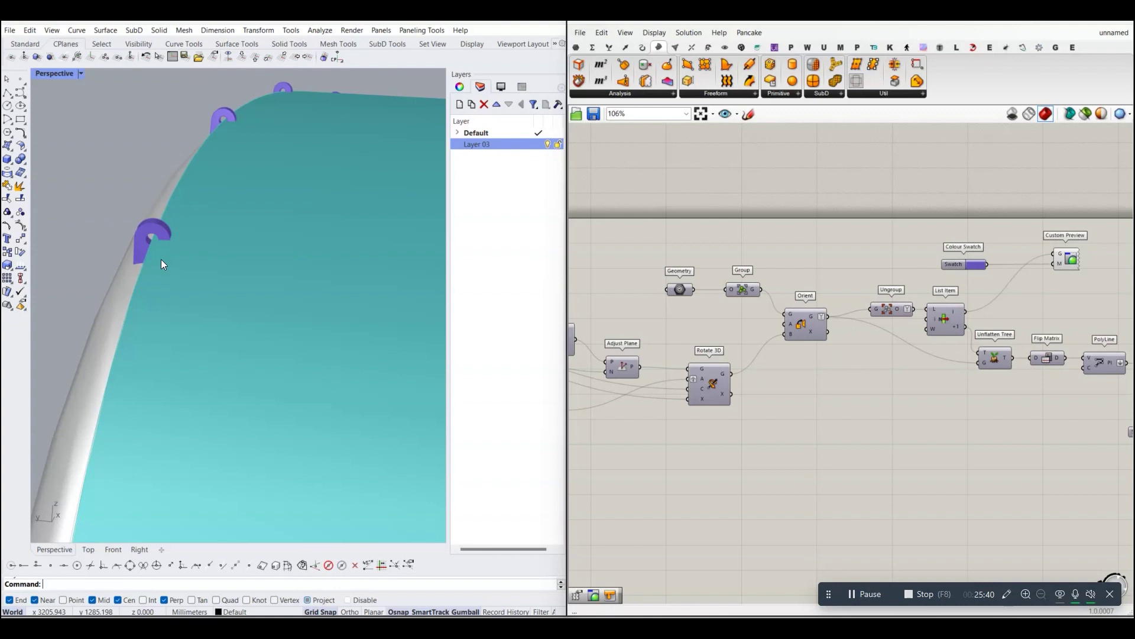
{"action": "scroll", "coordinate": [163, 260], "scroll_direction": "down", "scroll_amount": 3}
{"action": "scroll", "coordinate": [163, 260], "scroll_direction": "down", "scroll_amount": 3}
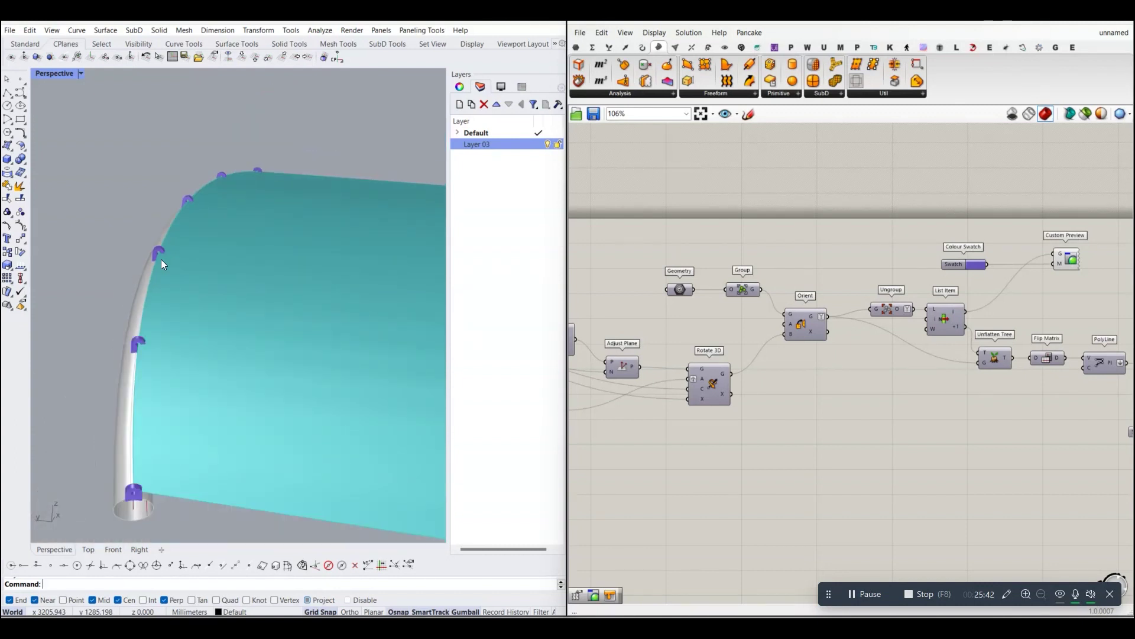
{"action": "scroll", "coordinate": [163, 261], "scroll_direction": "down", "scroll_amount": 3}
{"action": "scroll", "coordinate": [258, 280], "scroll_direction": "up", "scroll_amount": 3}
{"action": "scroll", "coordinate": [257, 275], "scroll_direction": "up", "scroll_amount": 1}
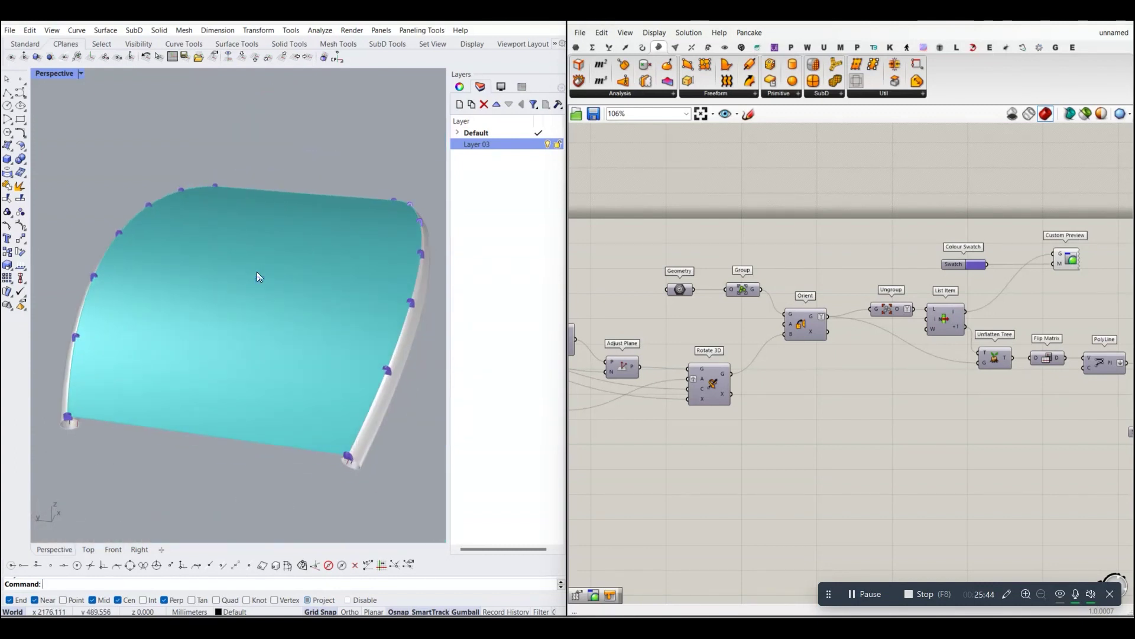
{"action": "scroll", "coordinate": [701, 278], "scroll_direction": "down", "scroll_amount": 3}
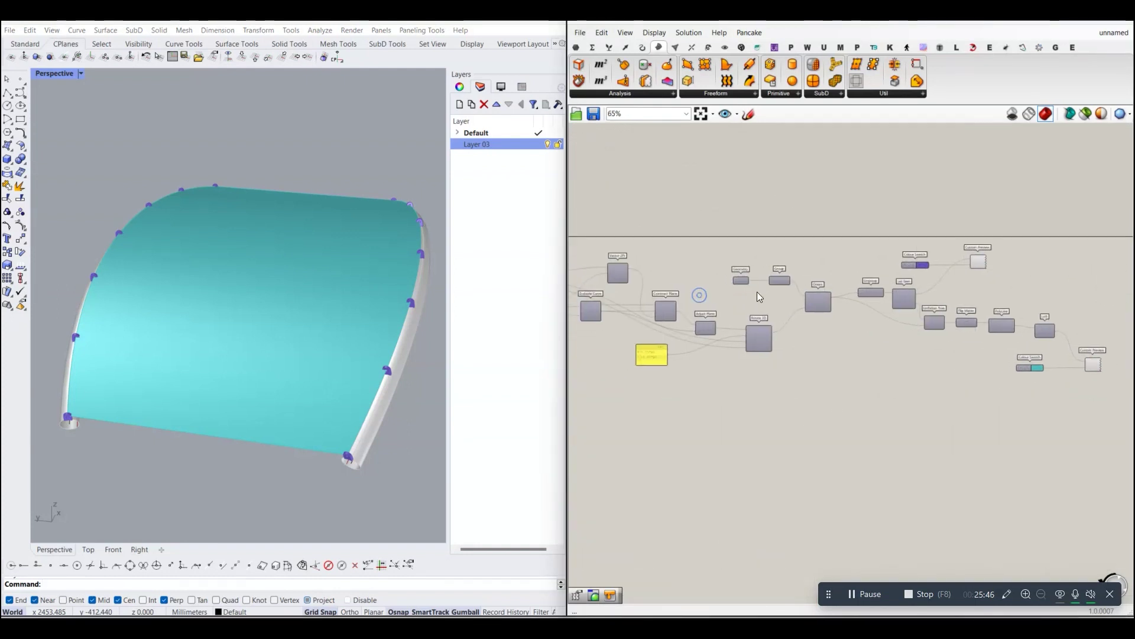
{"action": "right_click_drag", "start_coordinate": [812, 310], "coordinate": [776, 306]}
{"action": "scroll", "coordinate": [776, 306], "scroll_direction": "up", "scroll_amount": 2}
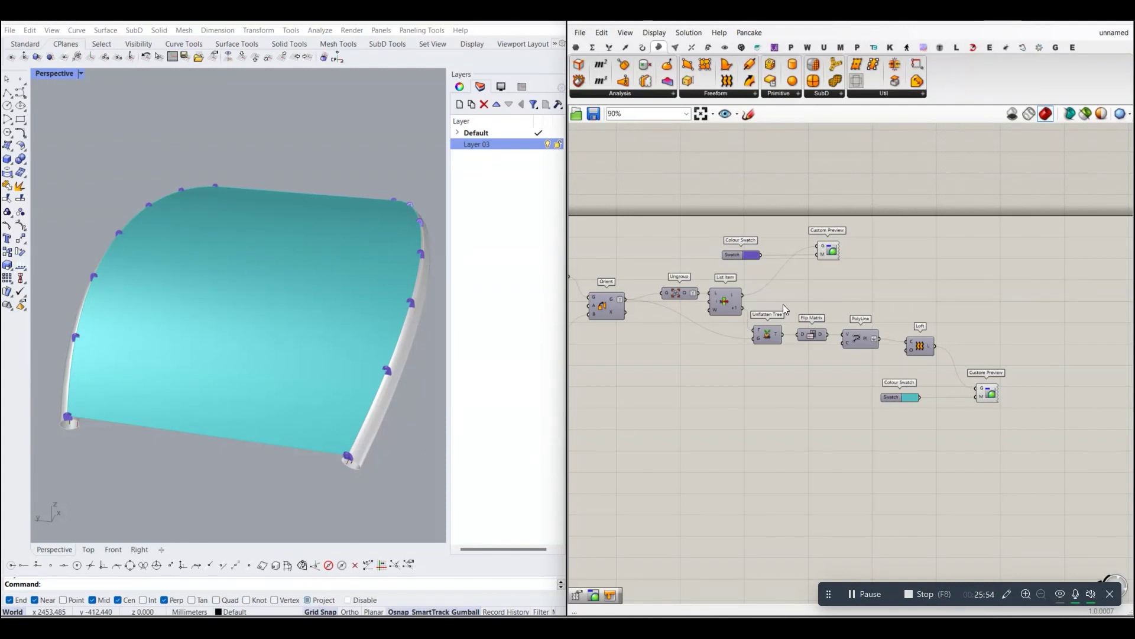
{"action": "right_click_drag", "start_coordinate": [809, 306], "coordinate": [796, 313]}
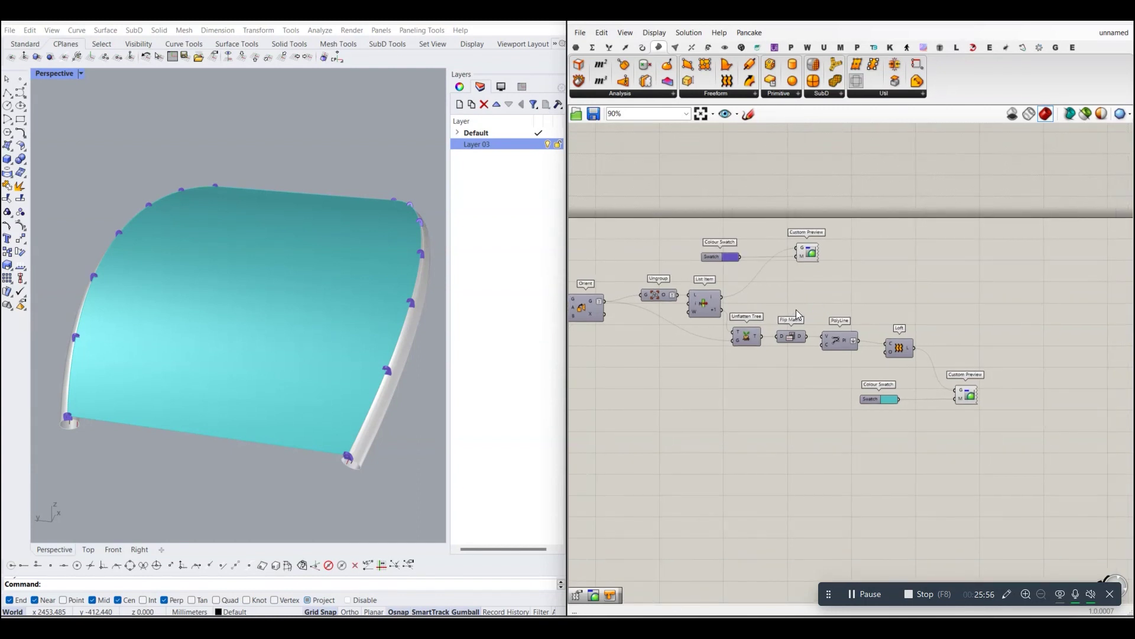